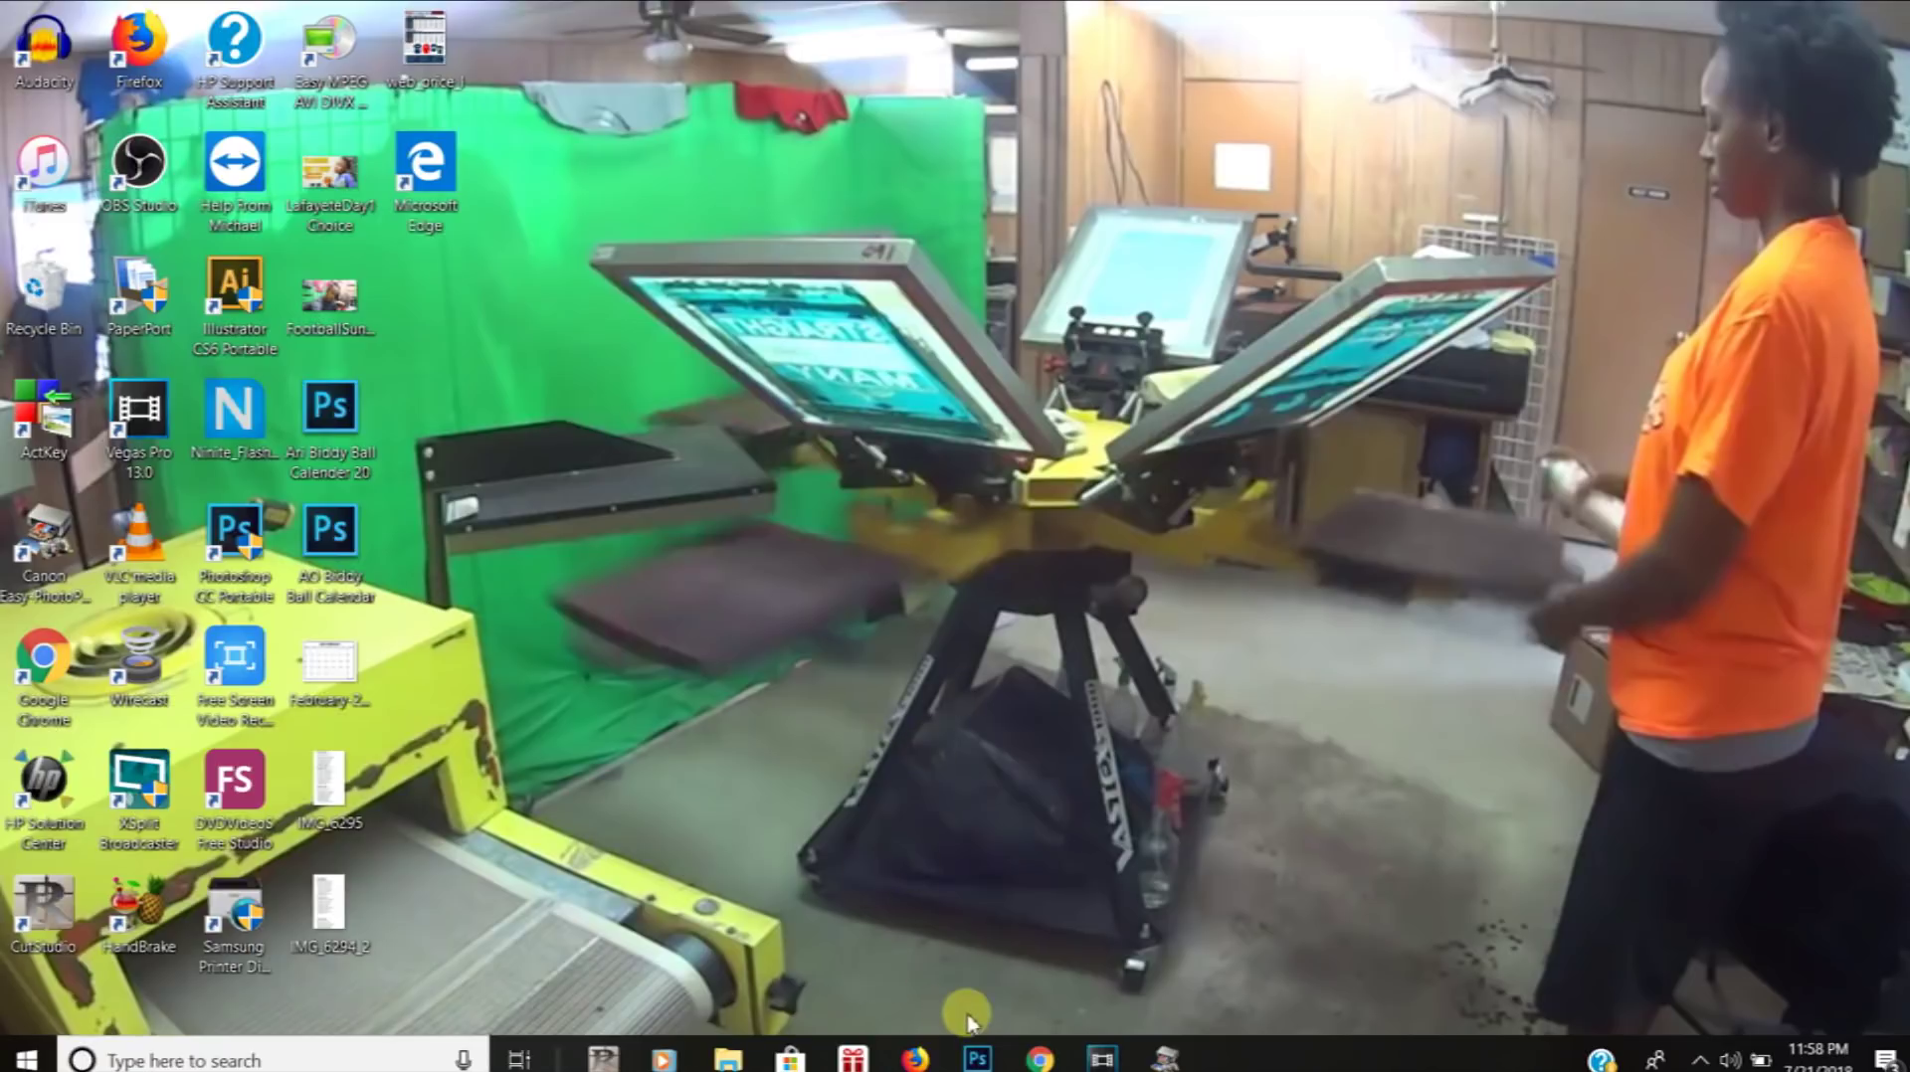
Switch to Photoshop and create a 13 × 19 inch RGB document at 300 pixels/inch with a white background
left_click(985, 1060)
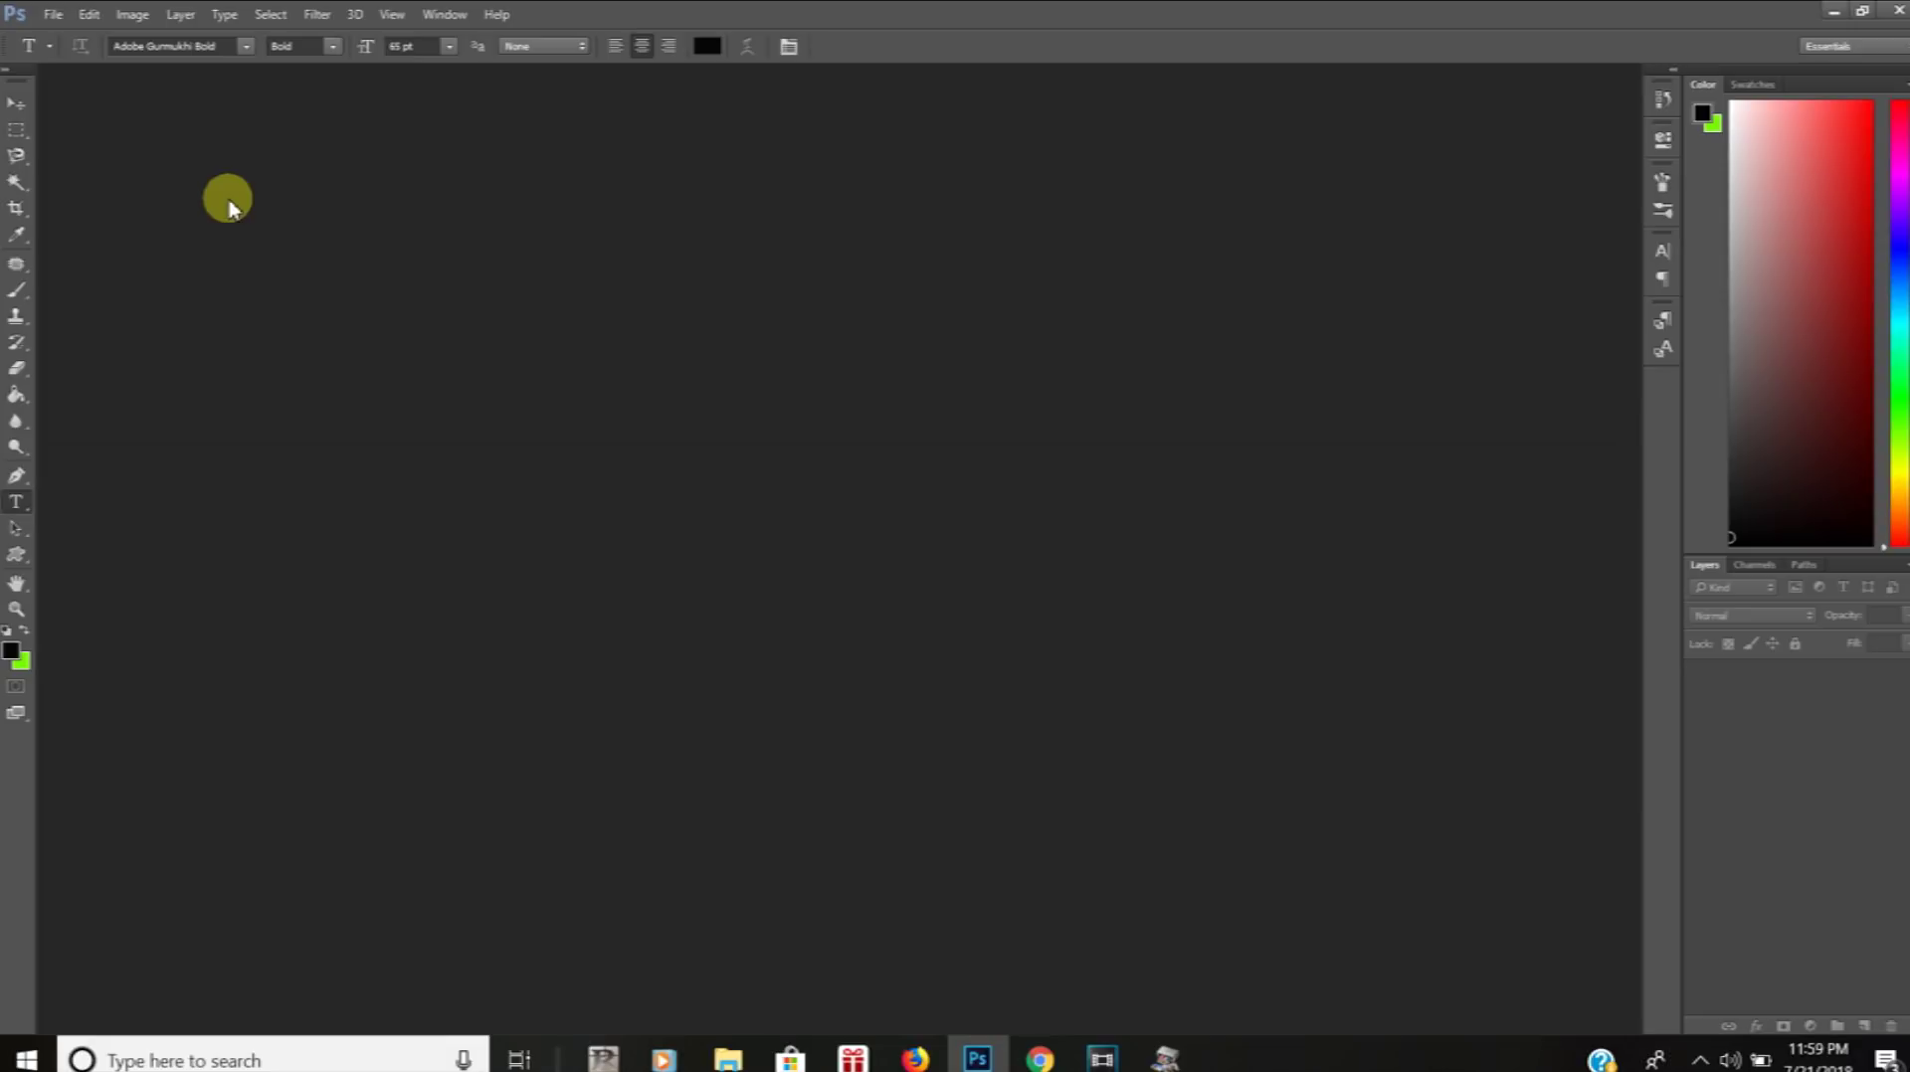
left_click(52, 14)
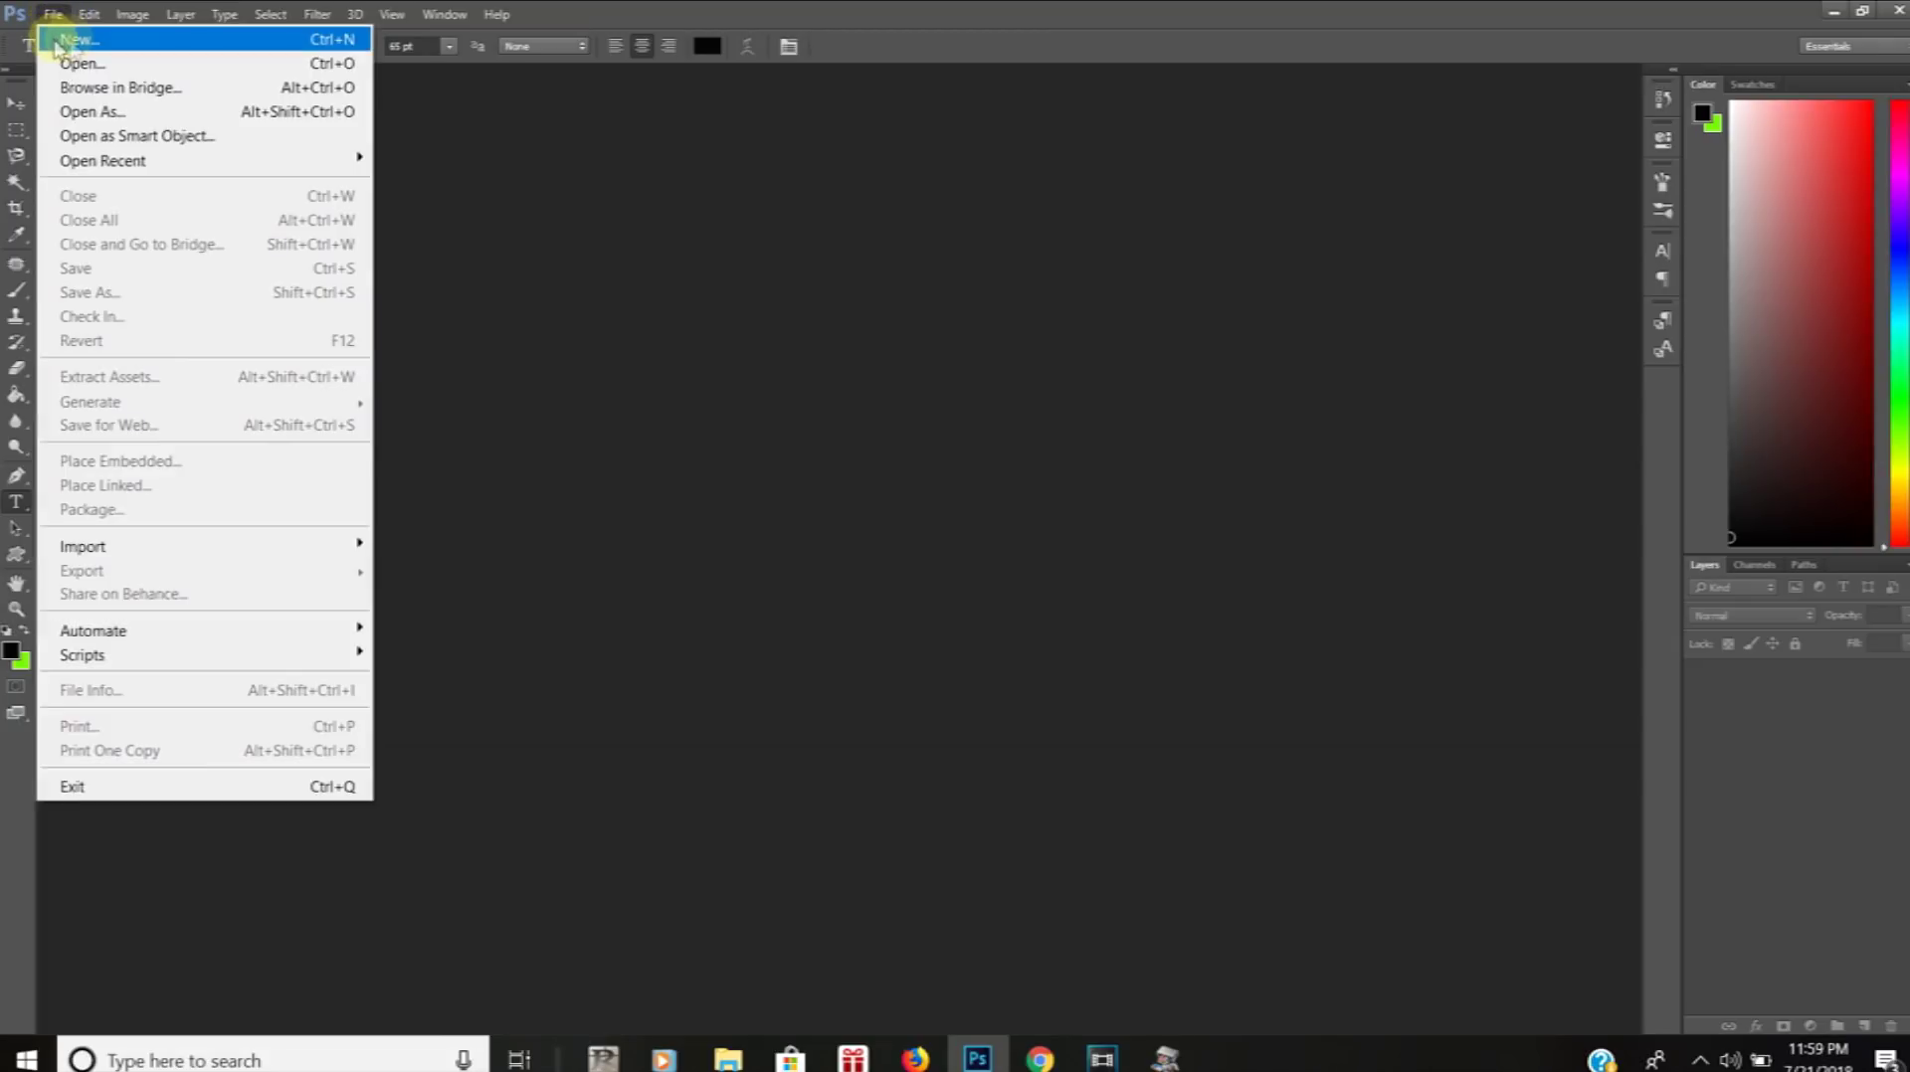
left_click(66, 40)
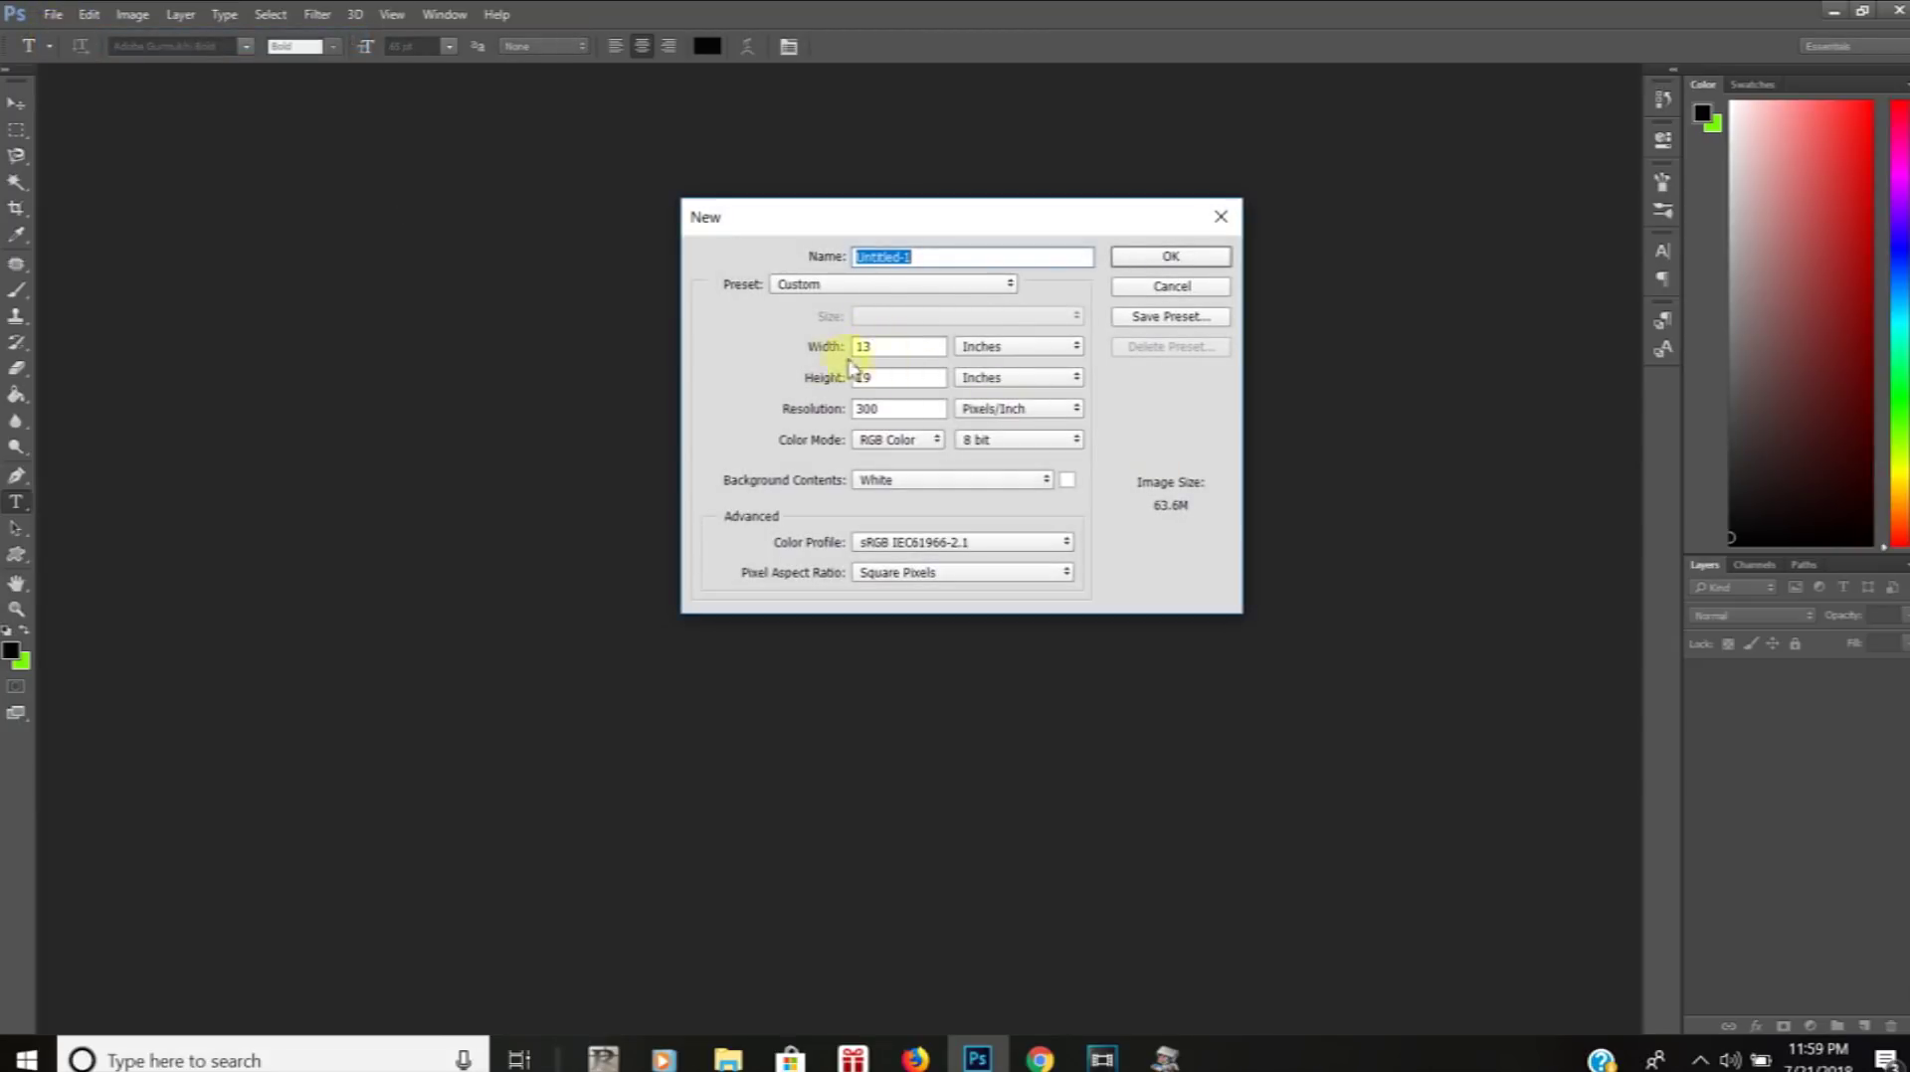
left_click(1151, 256)
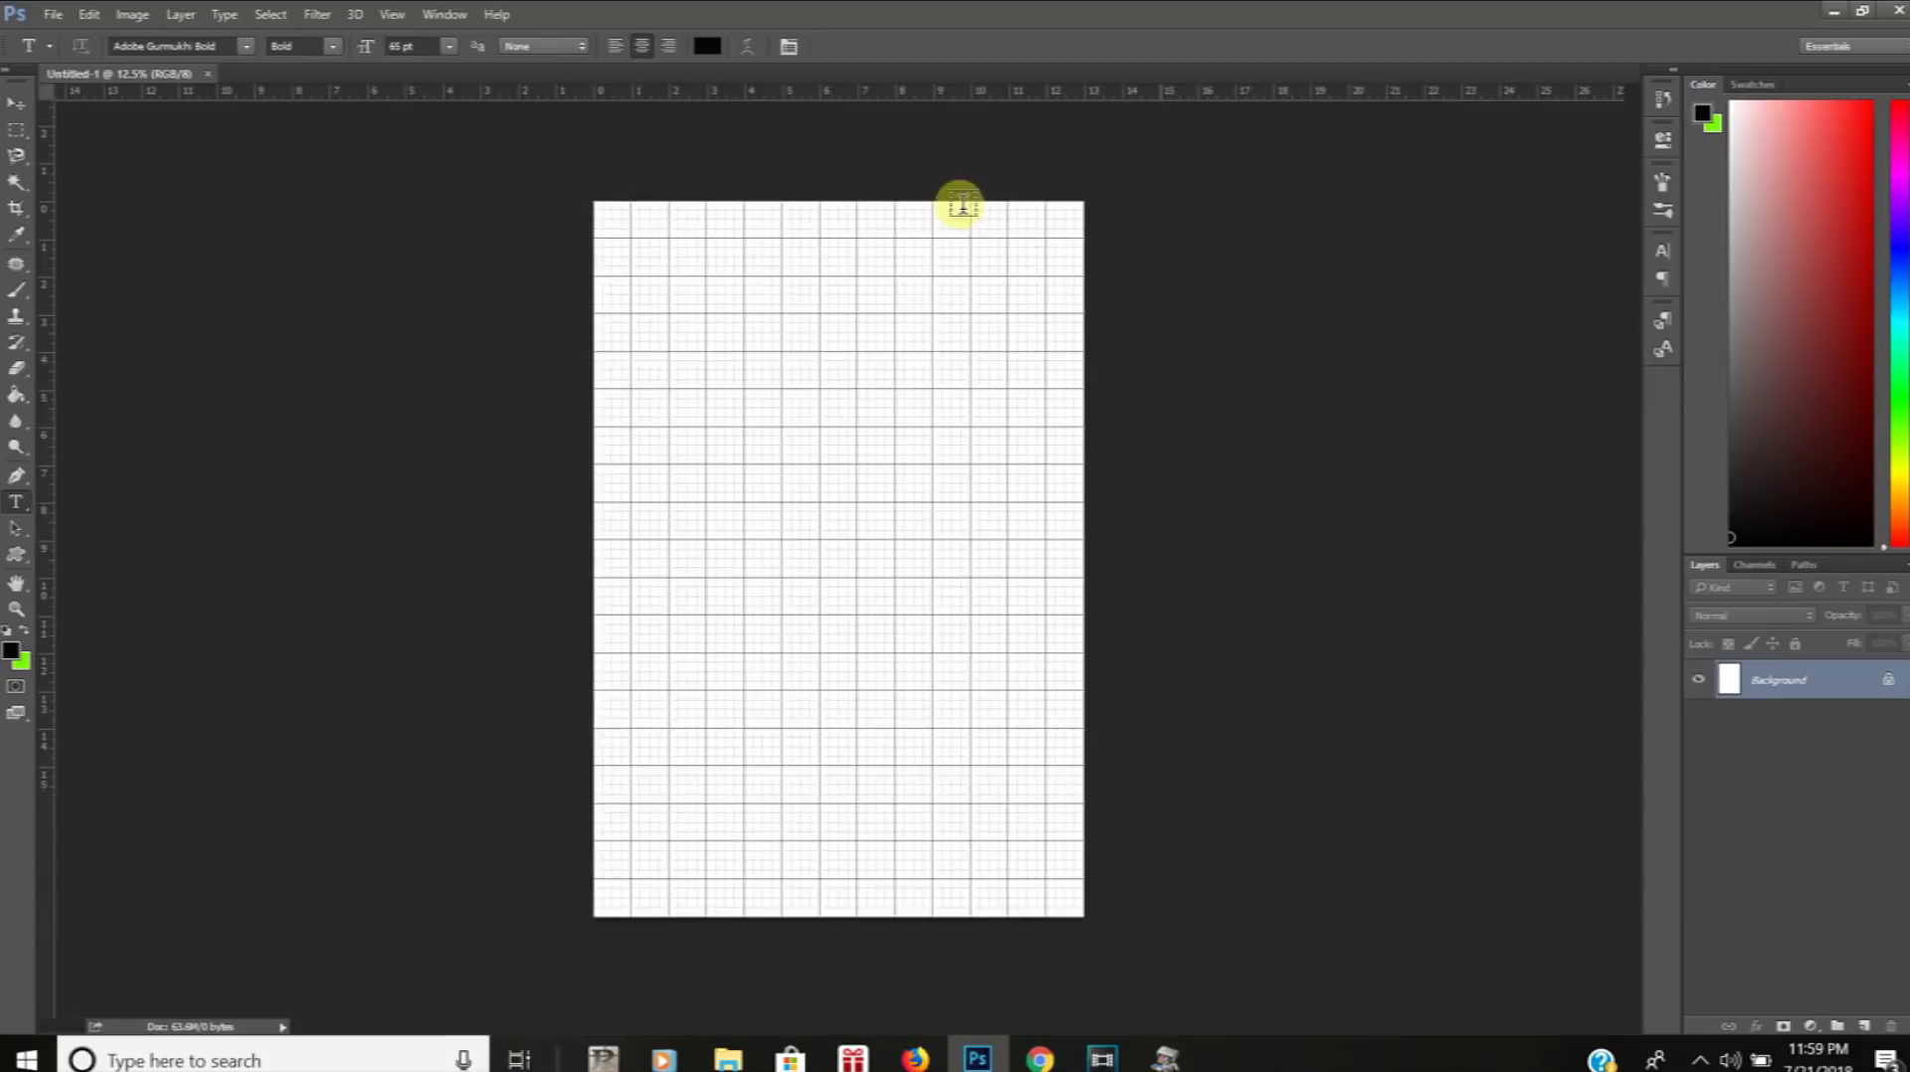
left_click(393, 15)
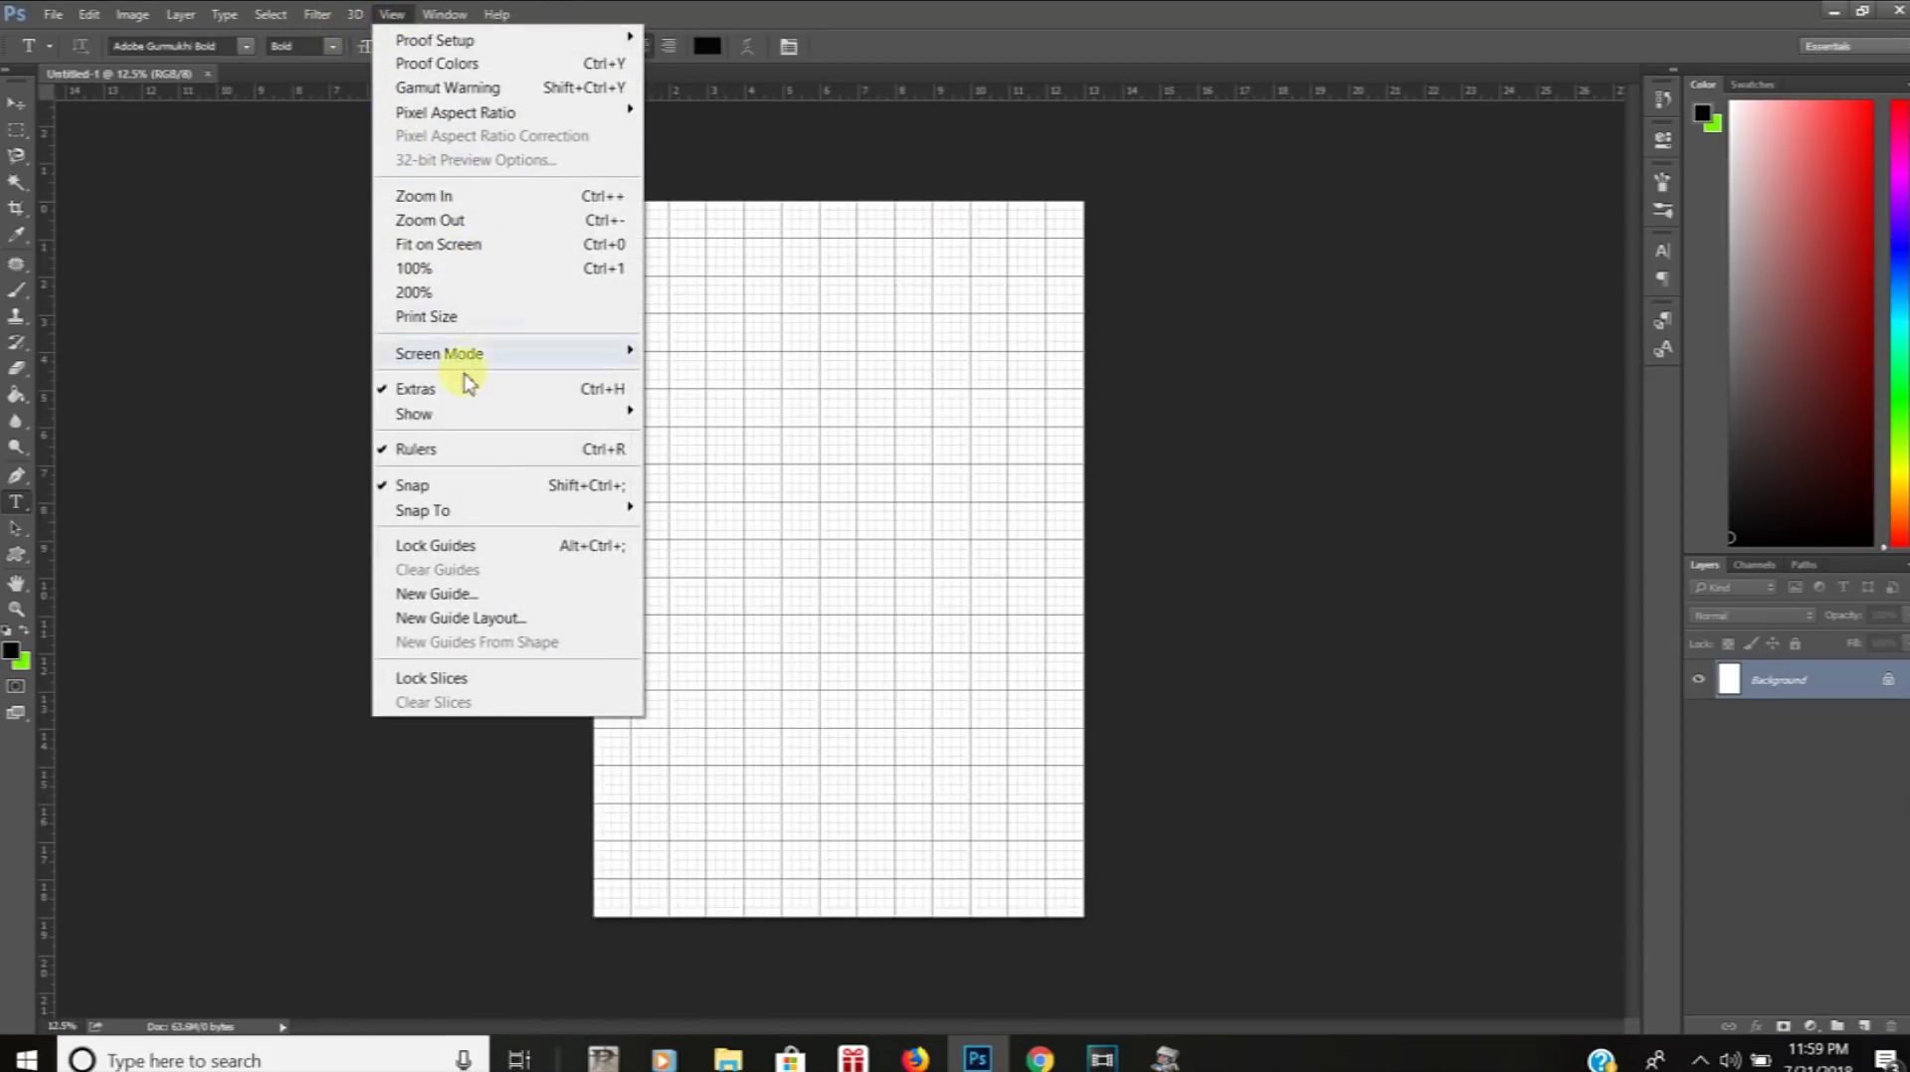
left_click(429, 243)
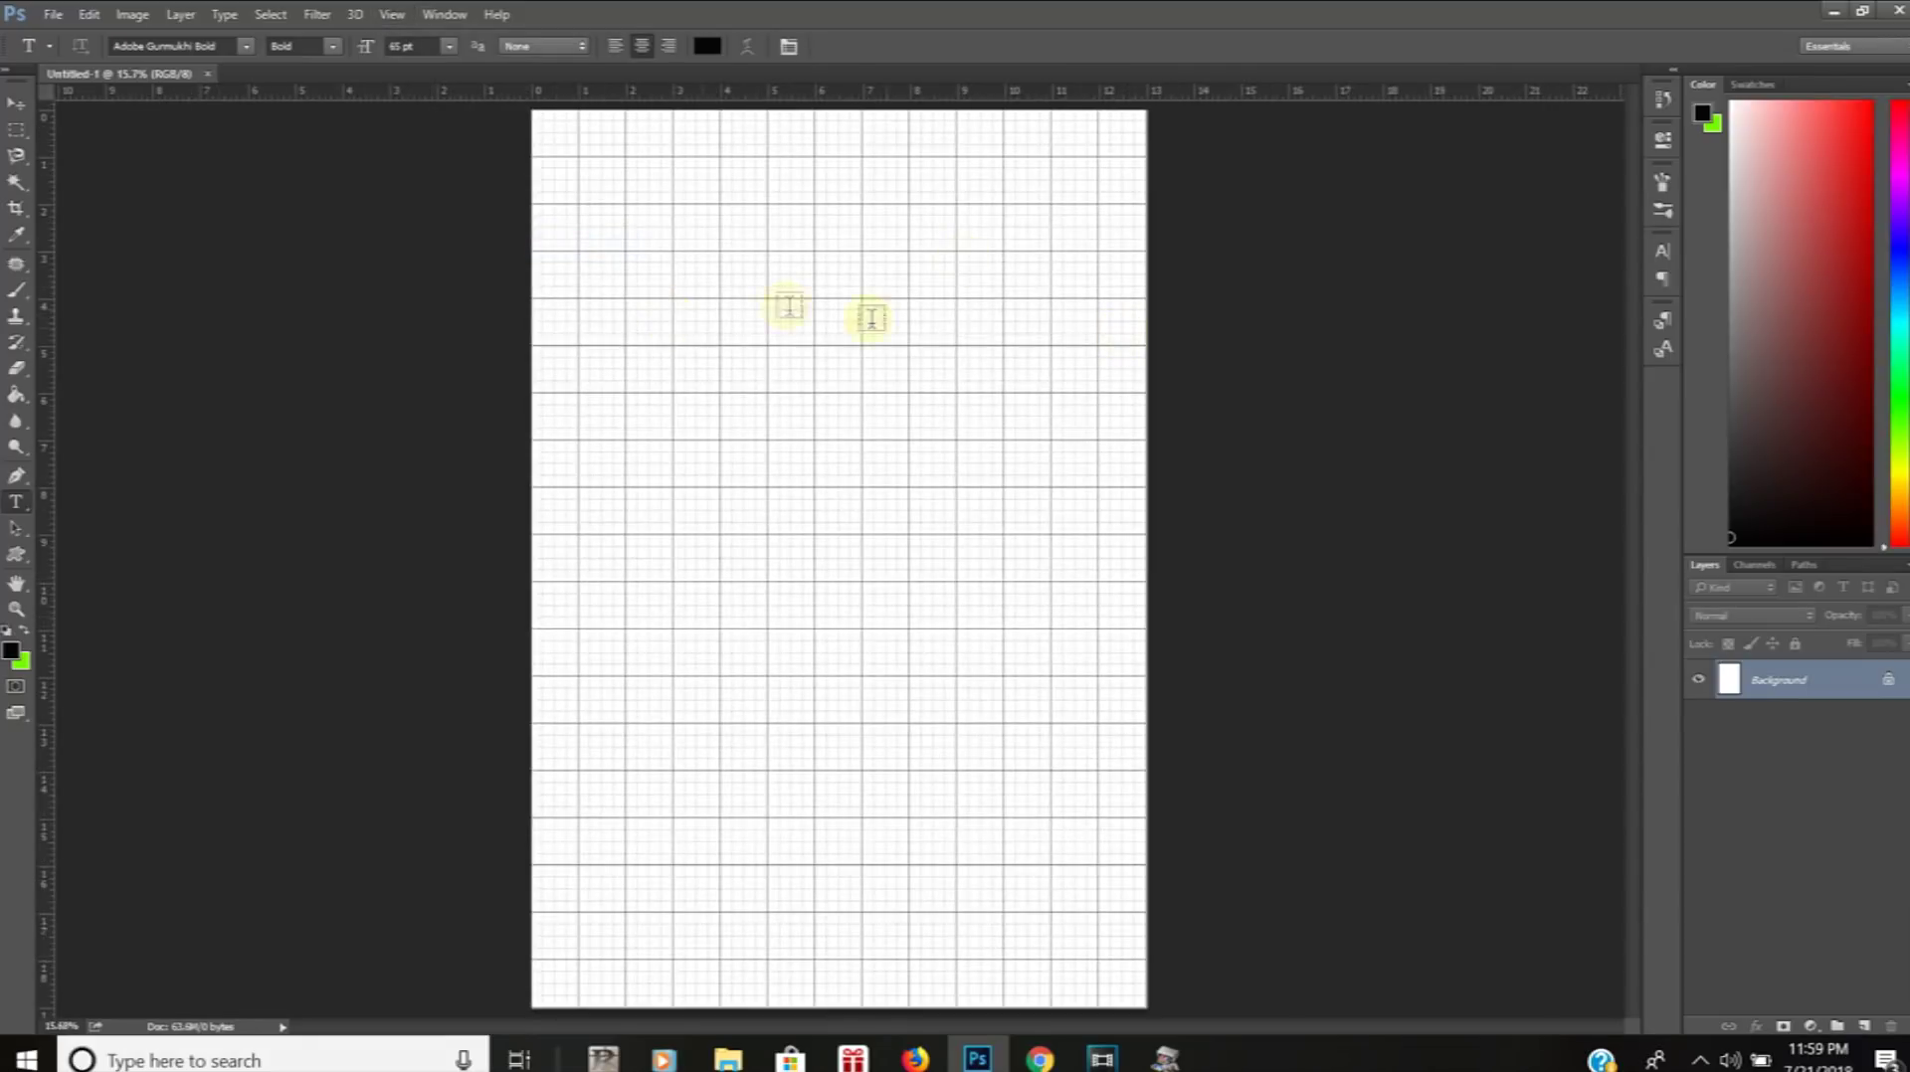
Add centered text near the upper part of the page reading GOTTA, STAY and FLY on three separate lines
left_click(704, 247)
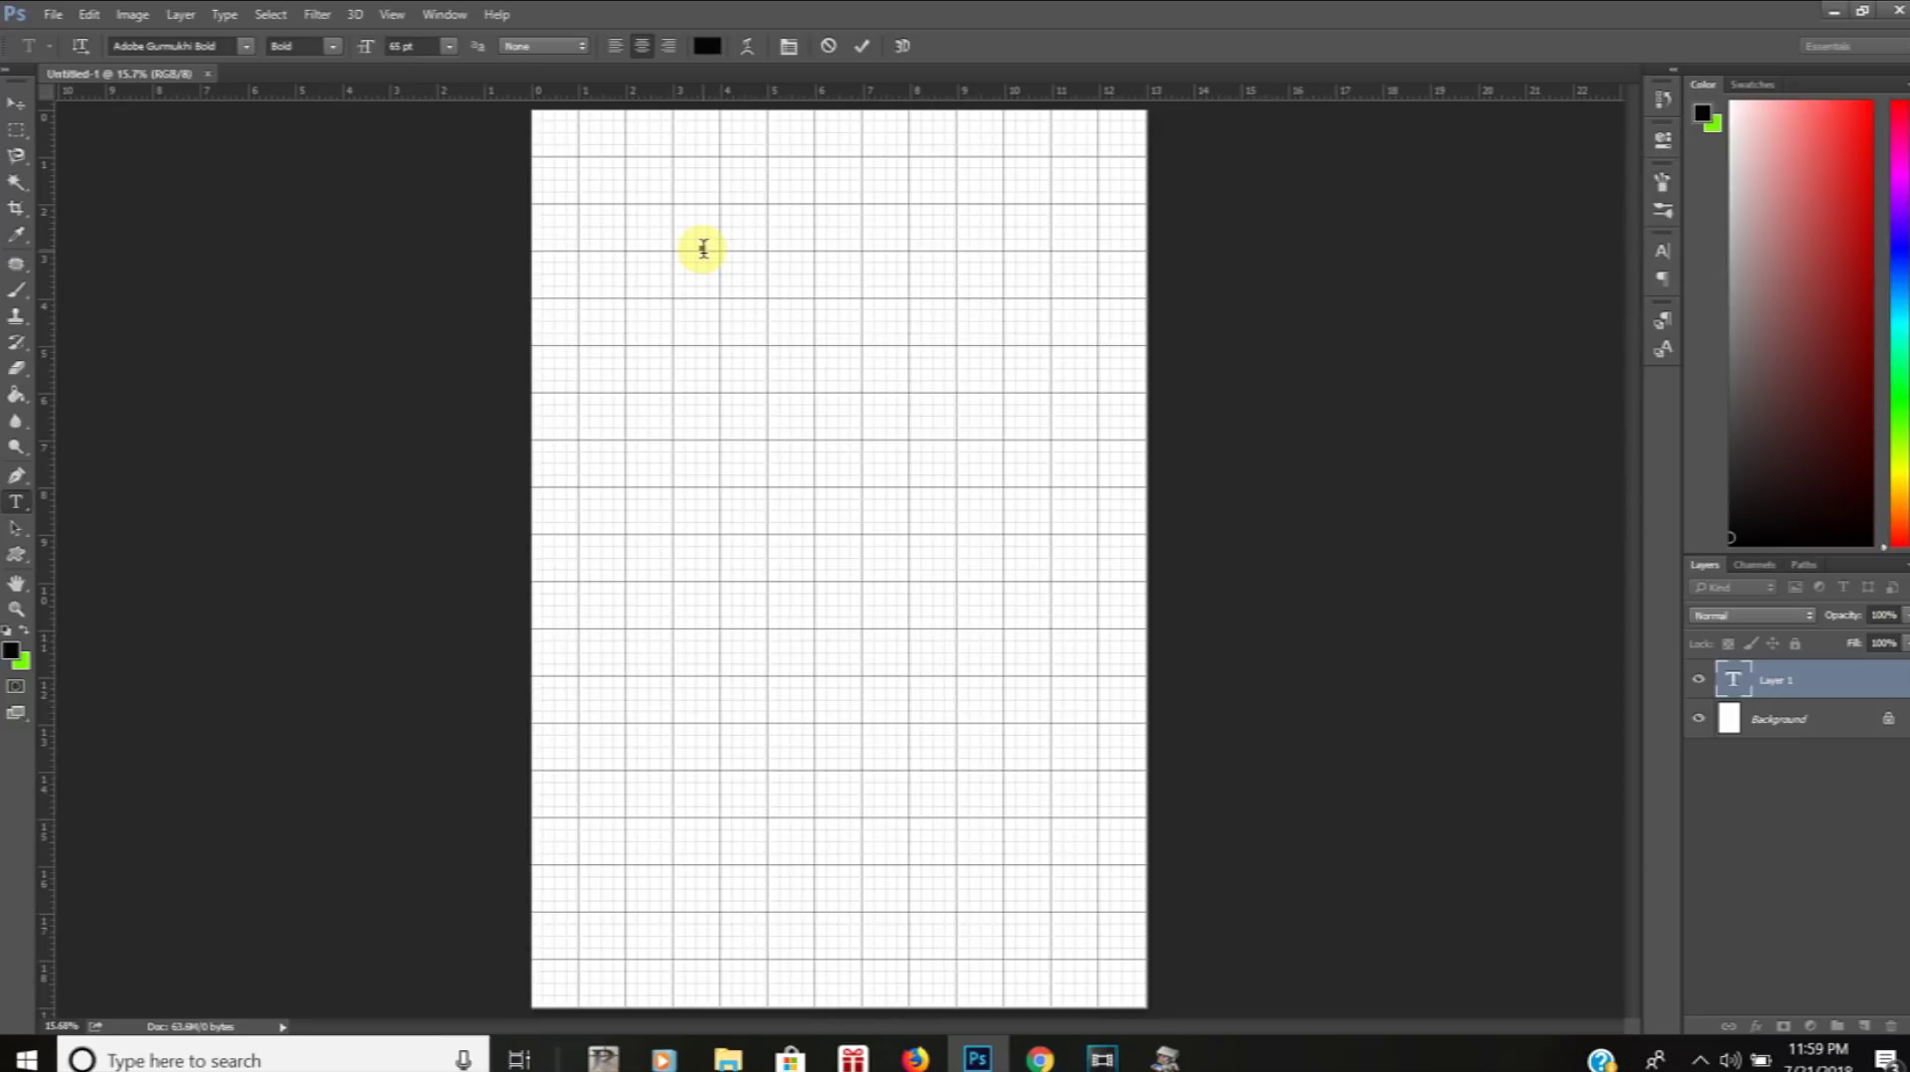
type("OTTA ")
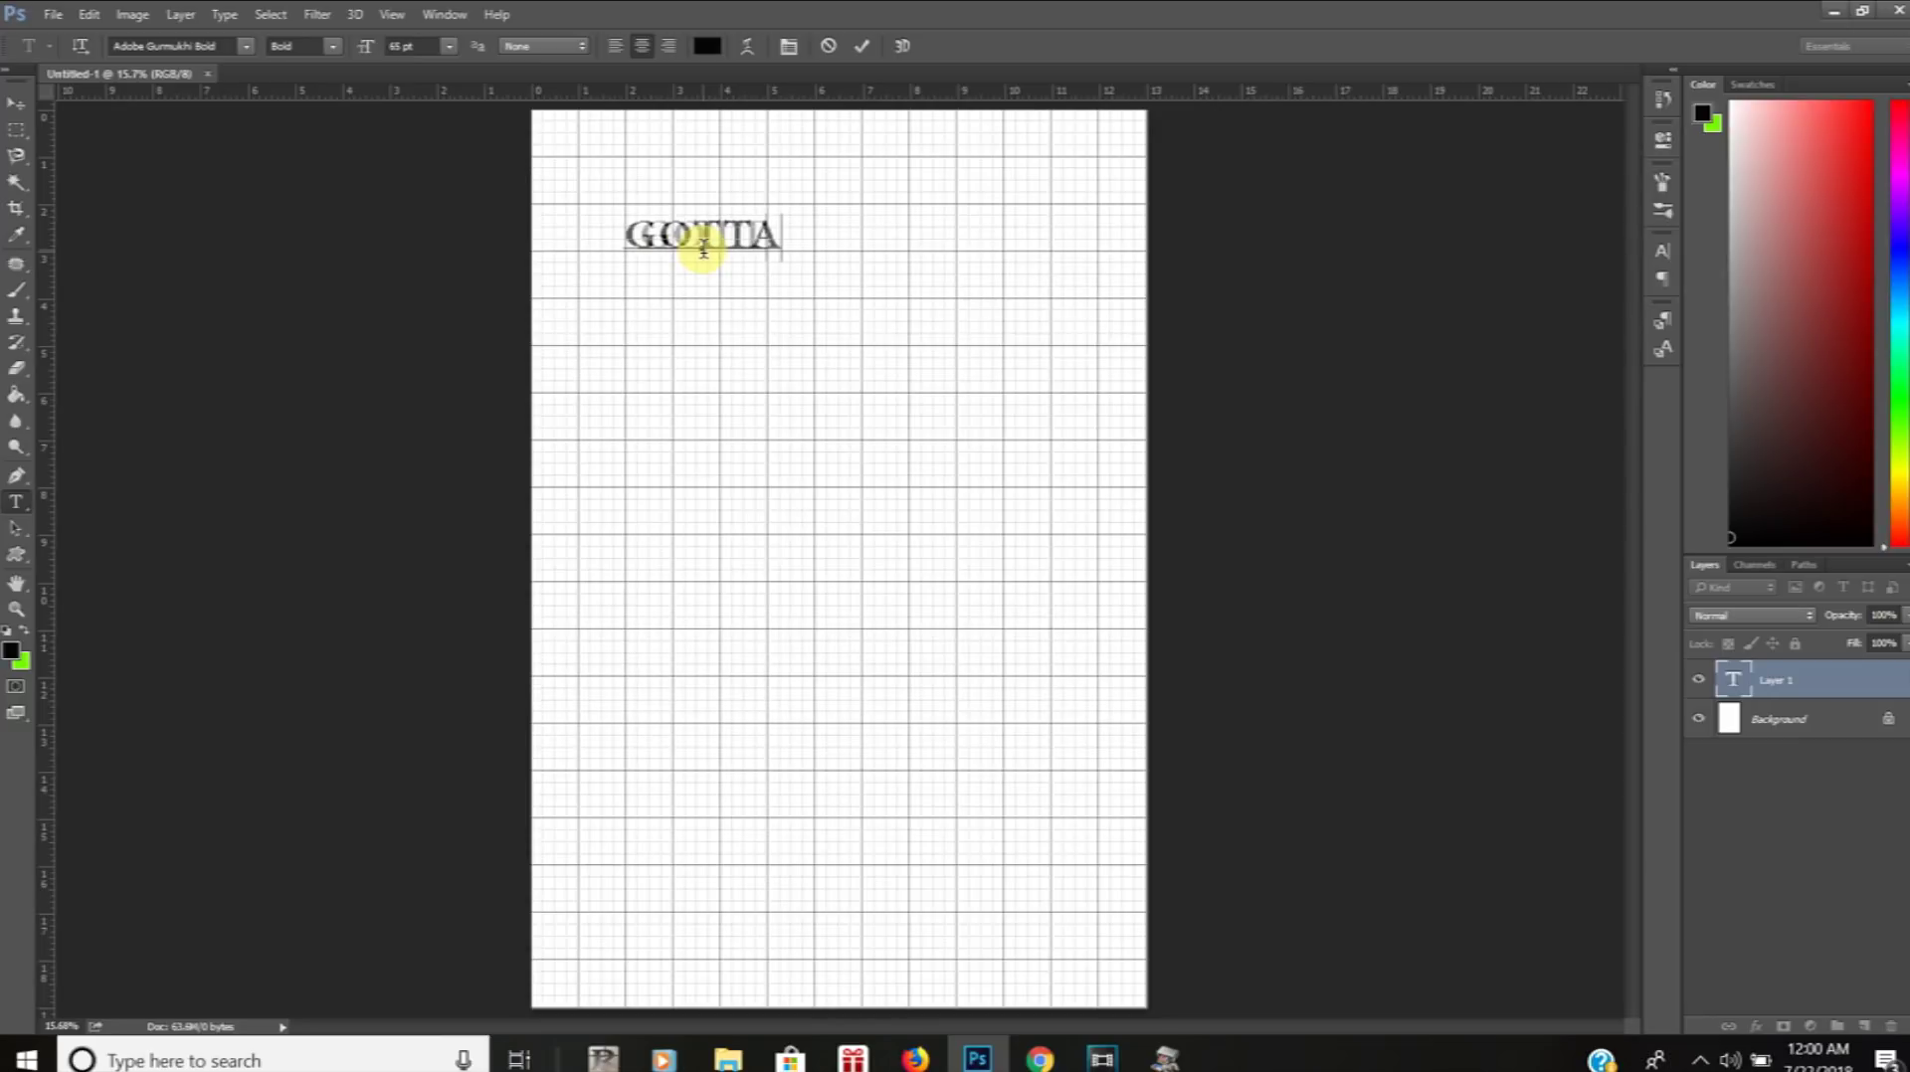
type("STAY ")
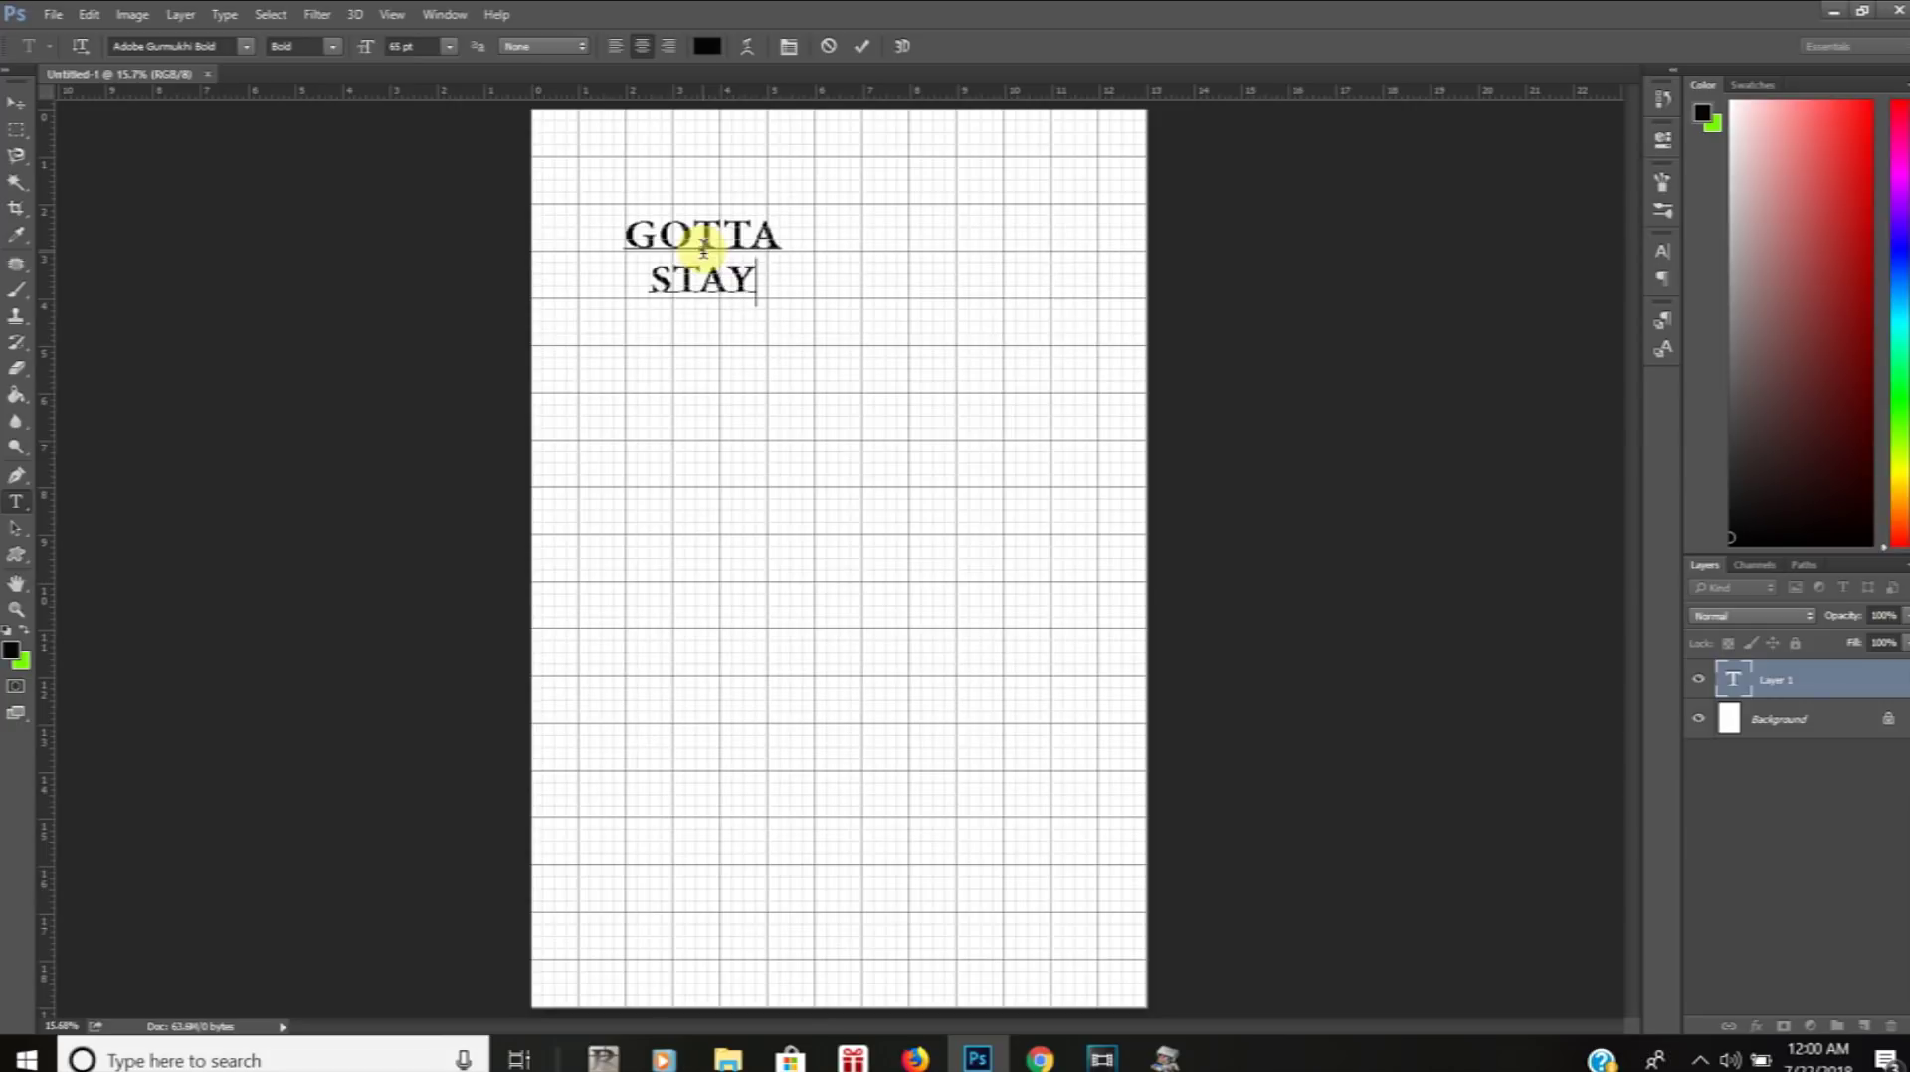
type("FLY")
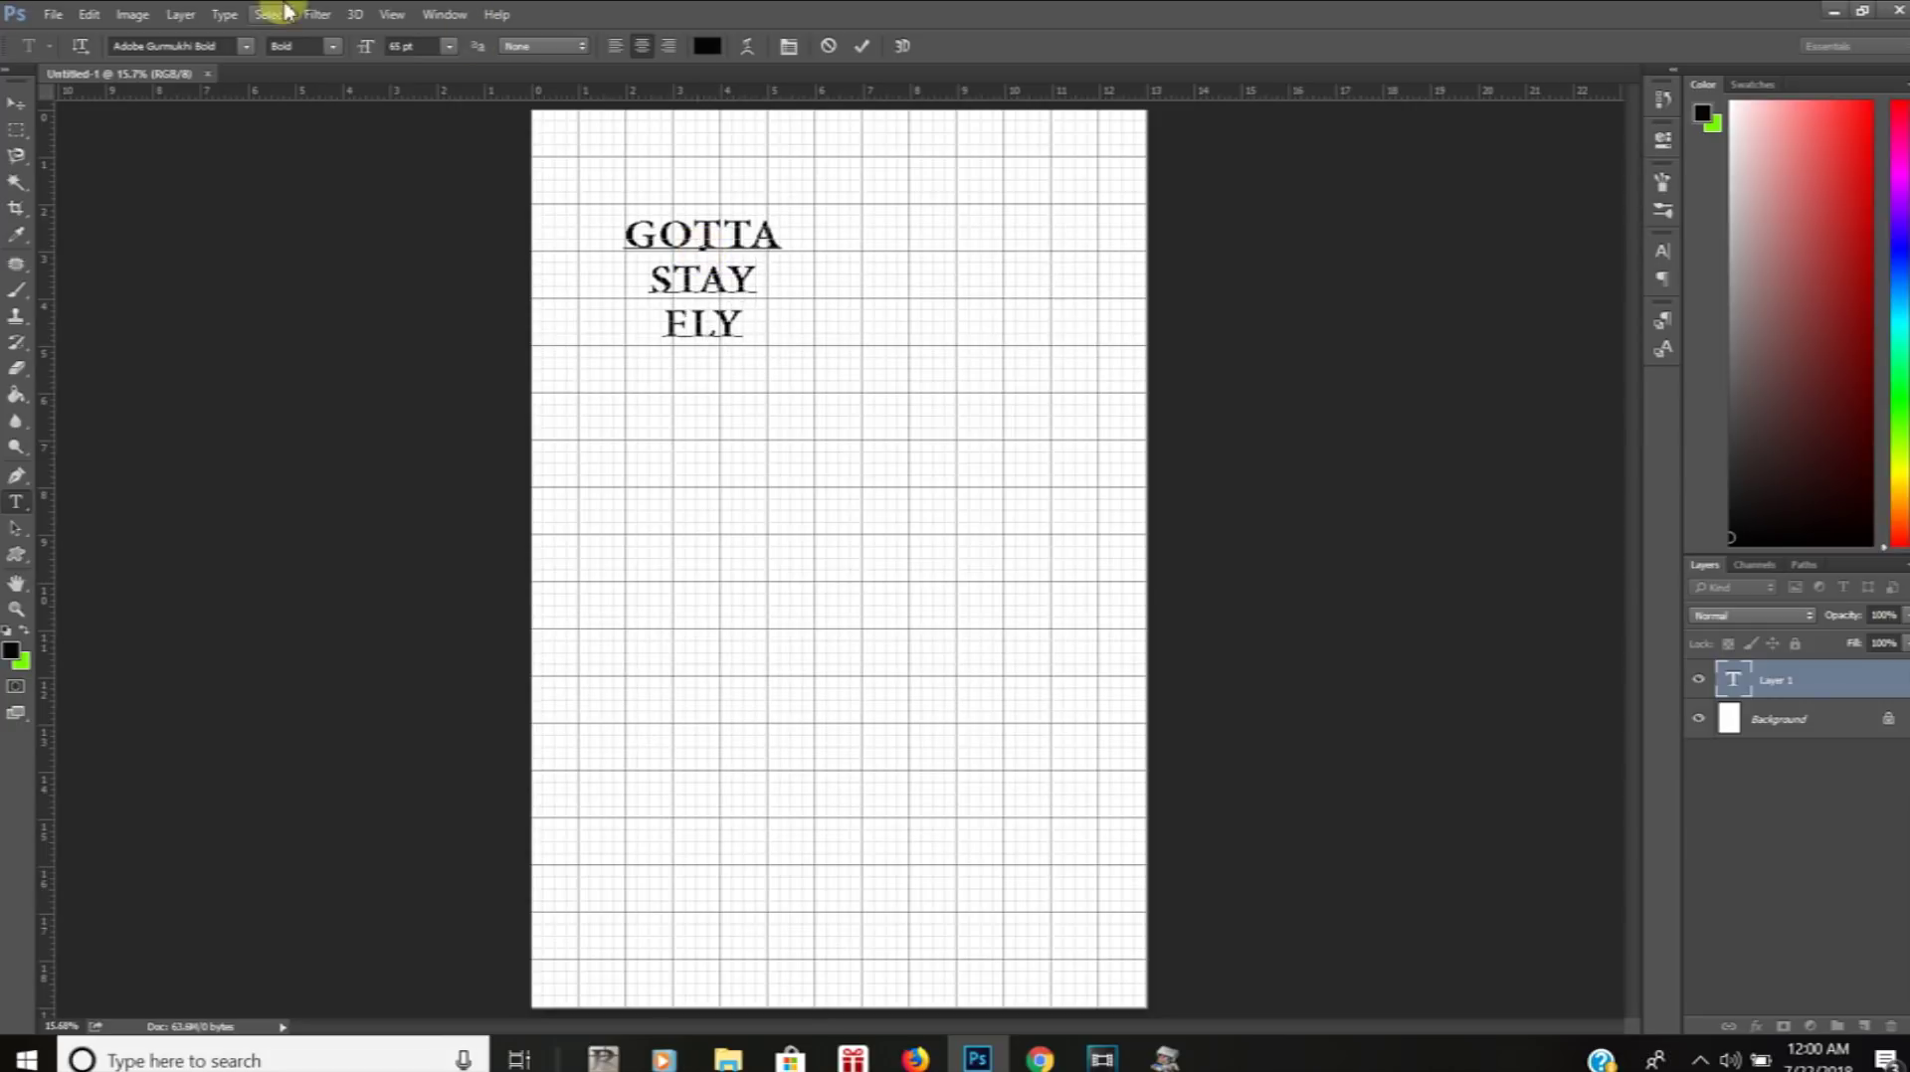
Scale the three-line text proportionally to about 337% and center it across the width of the page's upper half
left_click(88, 14)
left_click(159, 508)
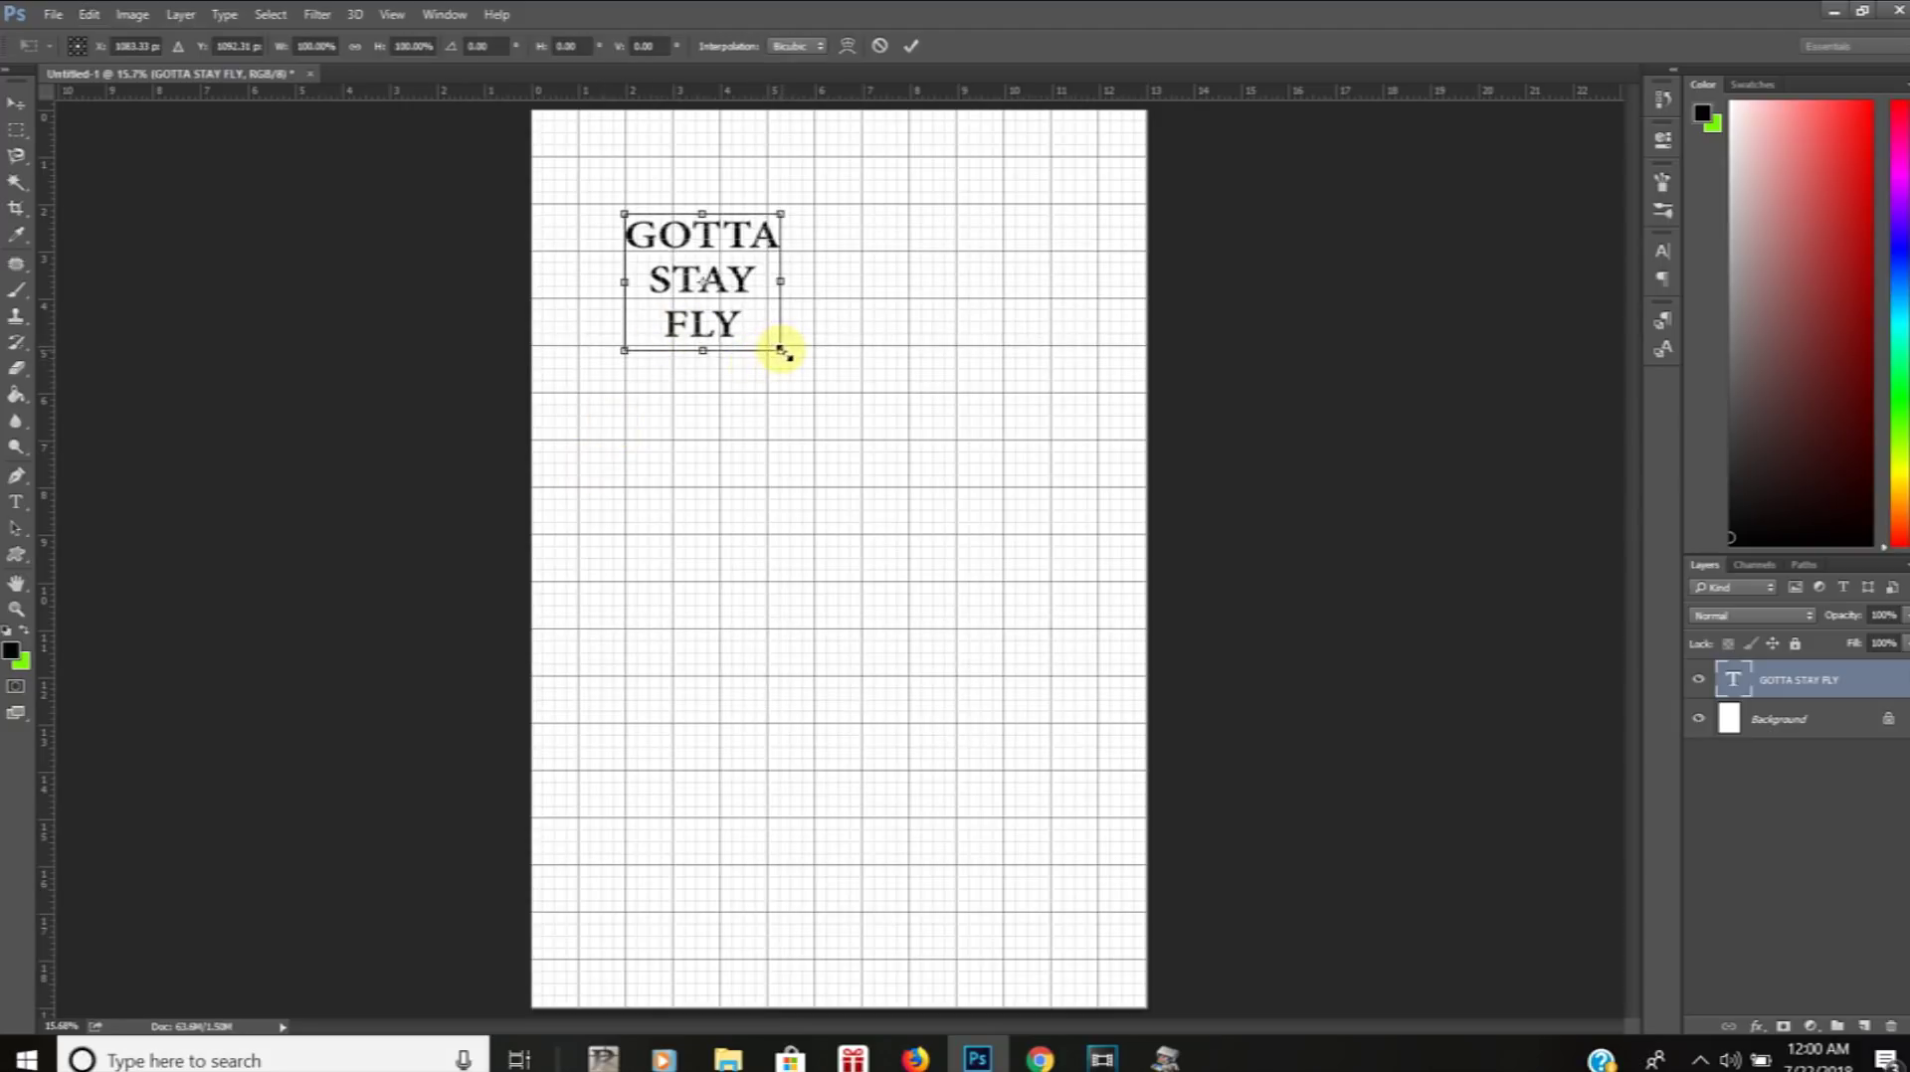
left_click_drag(782, 351, 1095, 742)
left_click_drag(1034, 575, 995, 545)
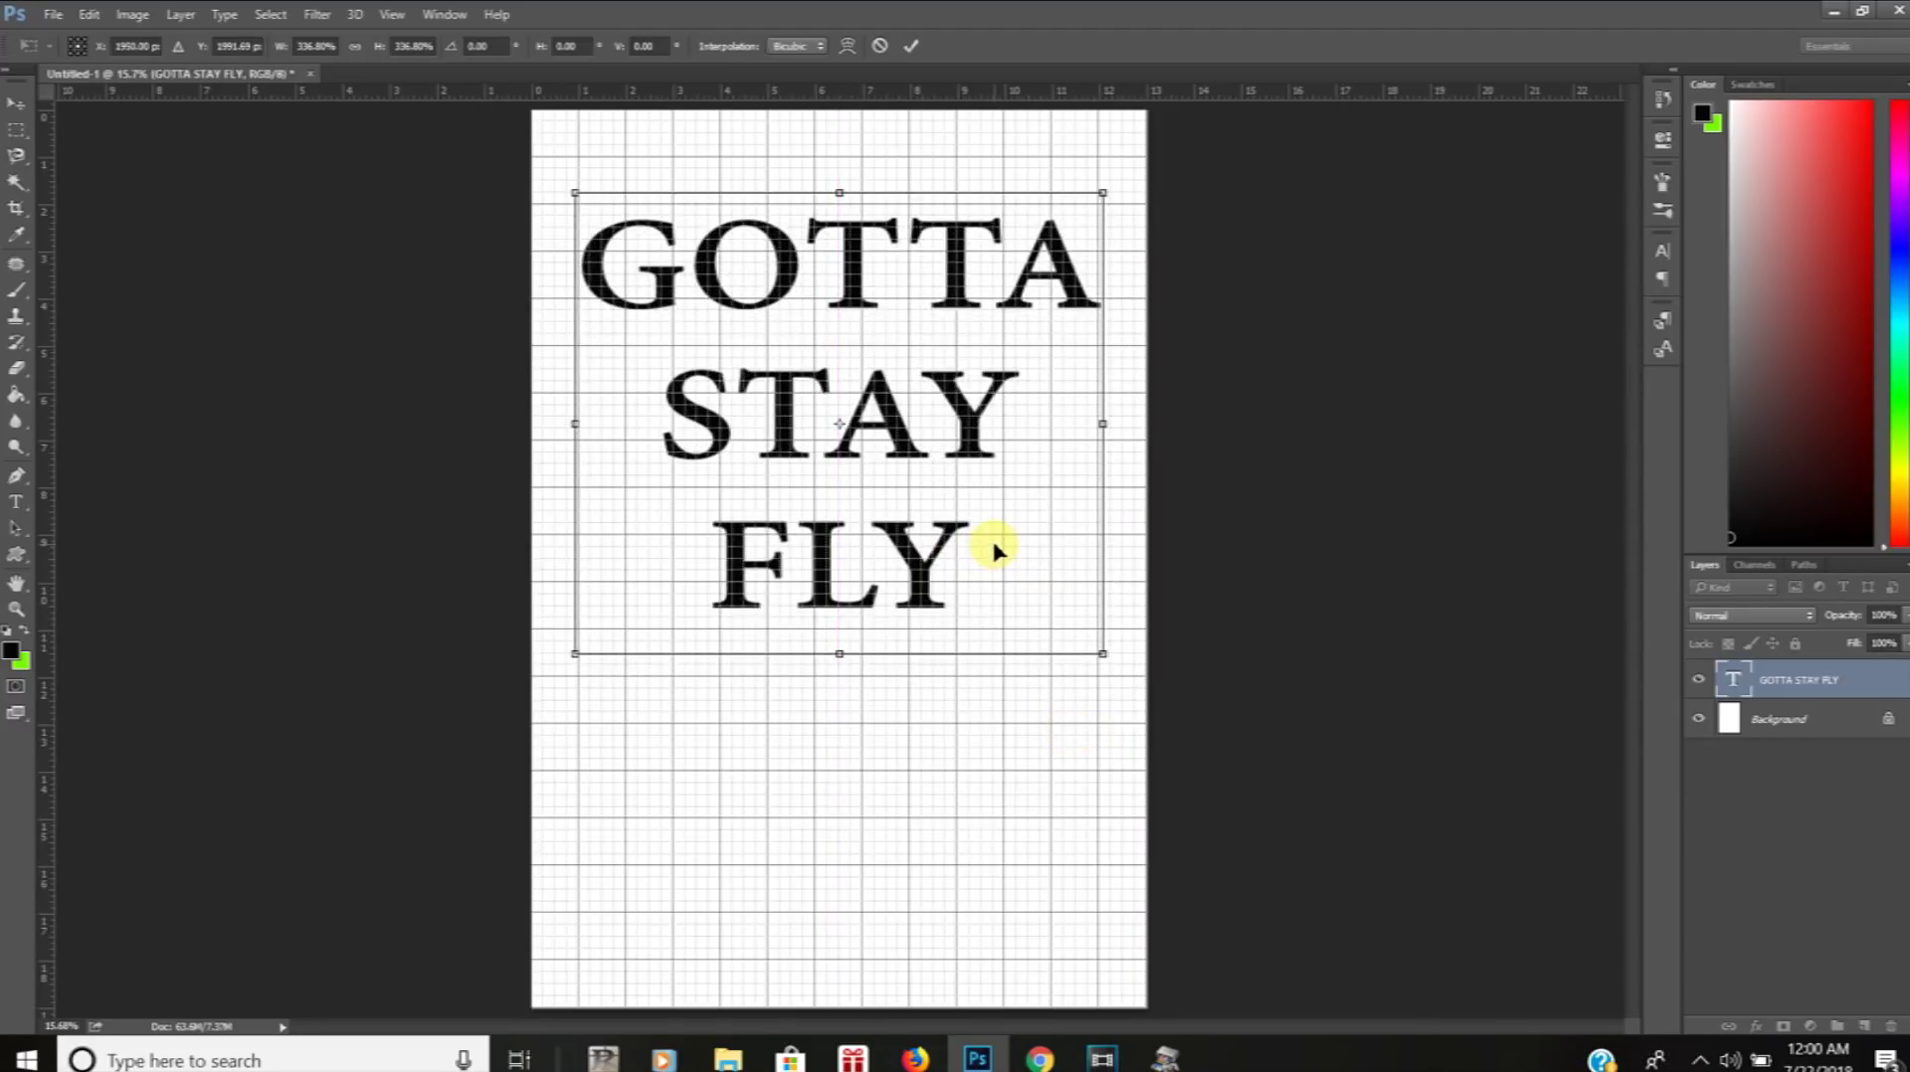
Change the font of all three lines to Gadugi Bold and shift the text slightly left
key("t")
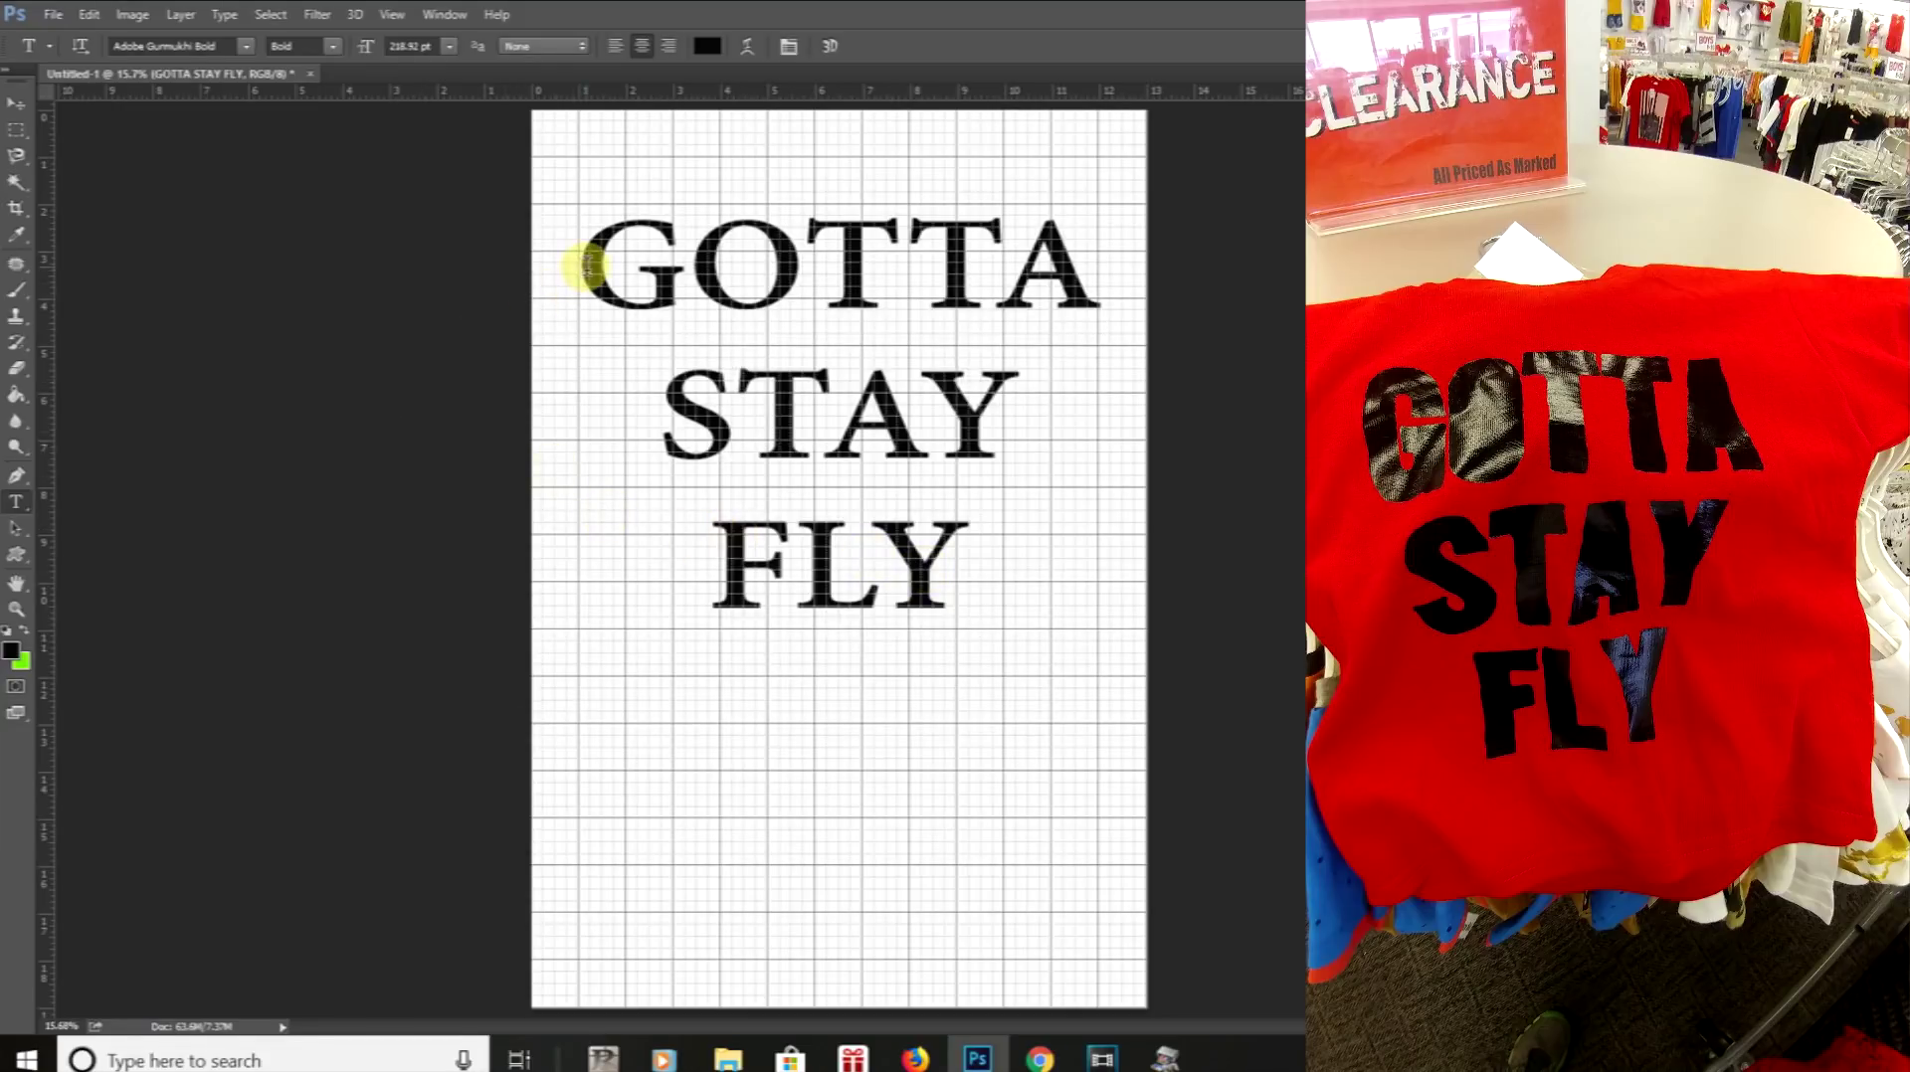
left_click_drag(589, 267, 1065, 542)
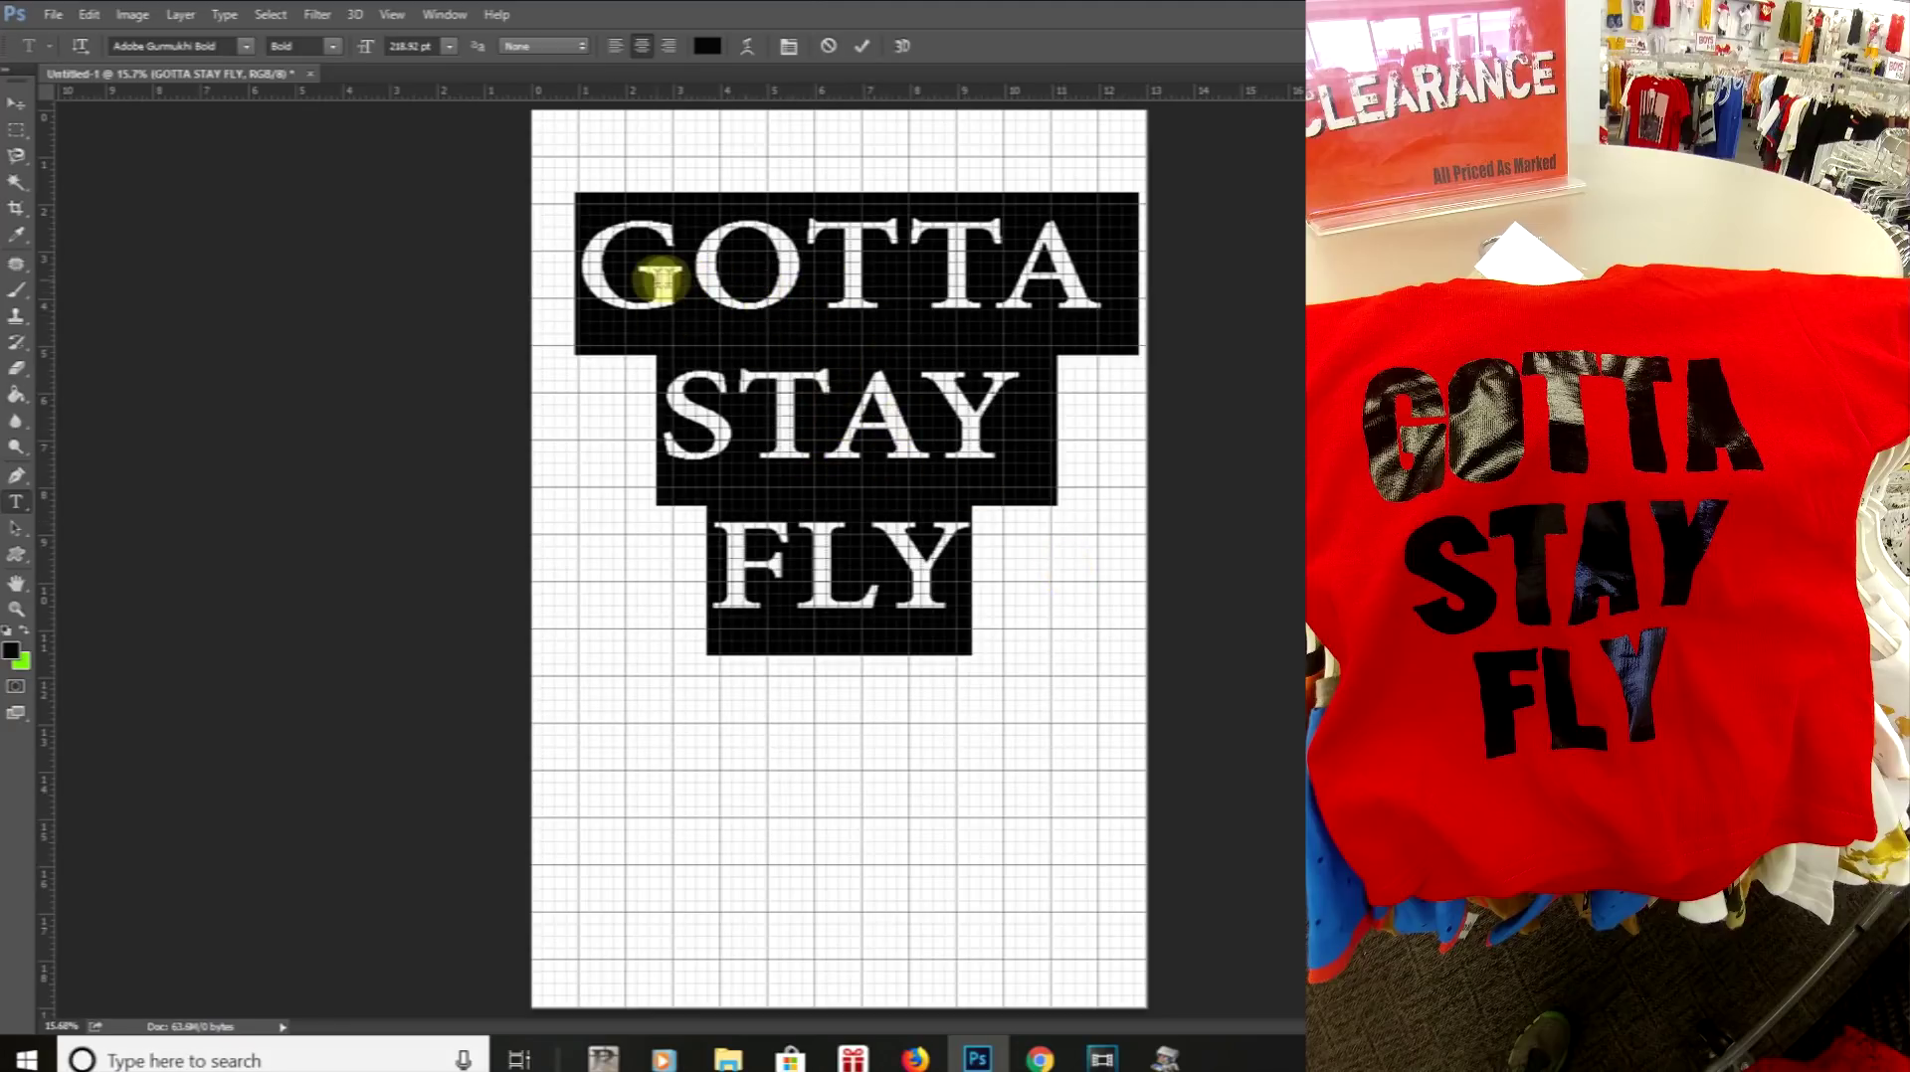
left_click(247, 50)
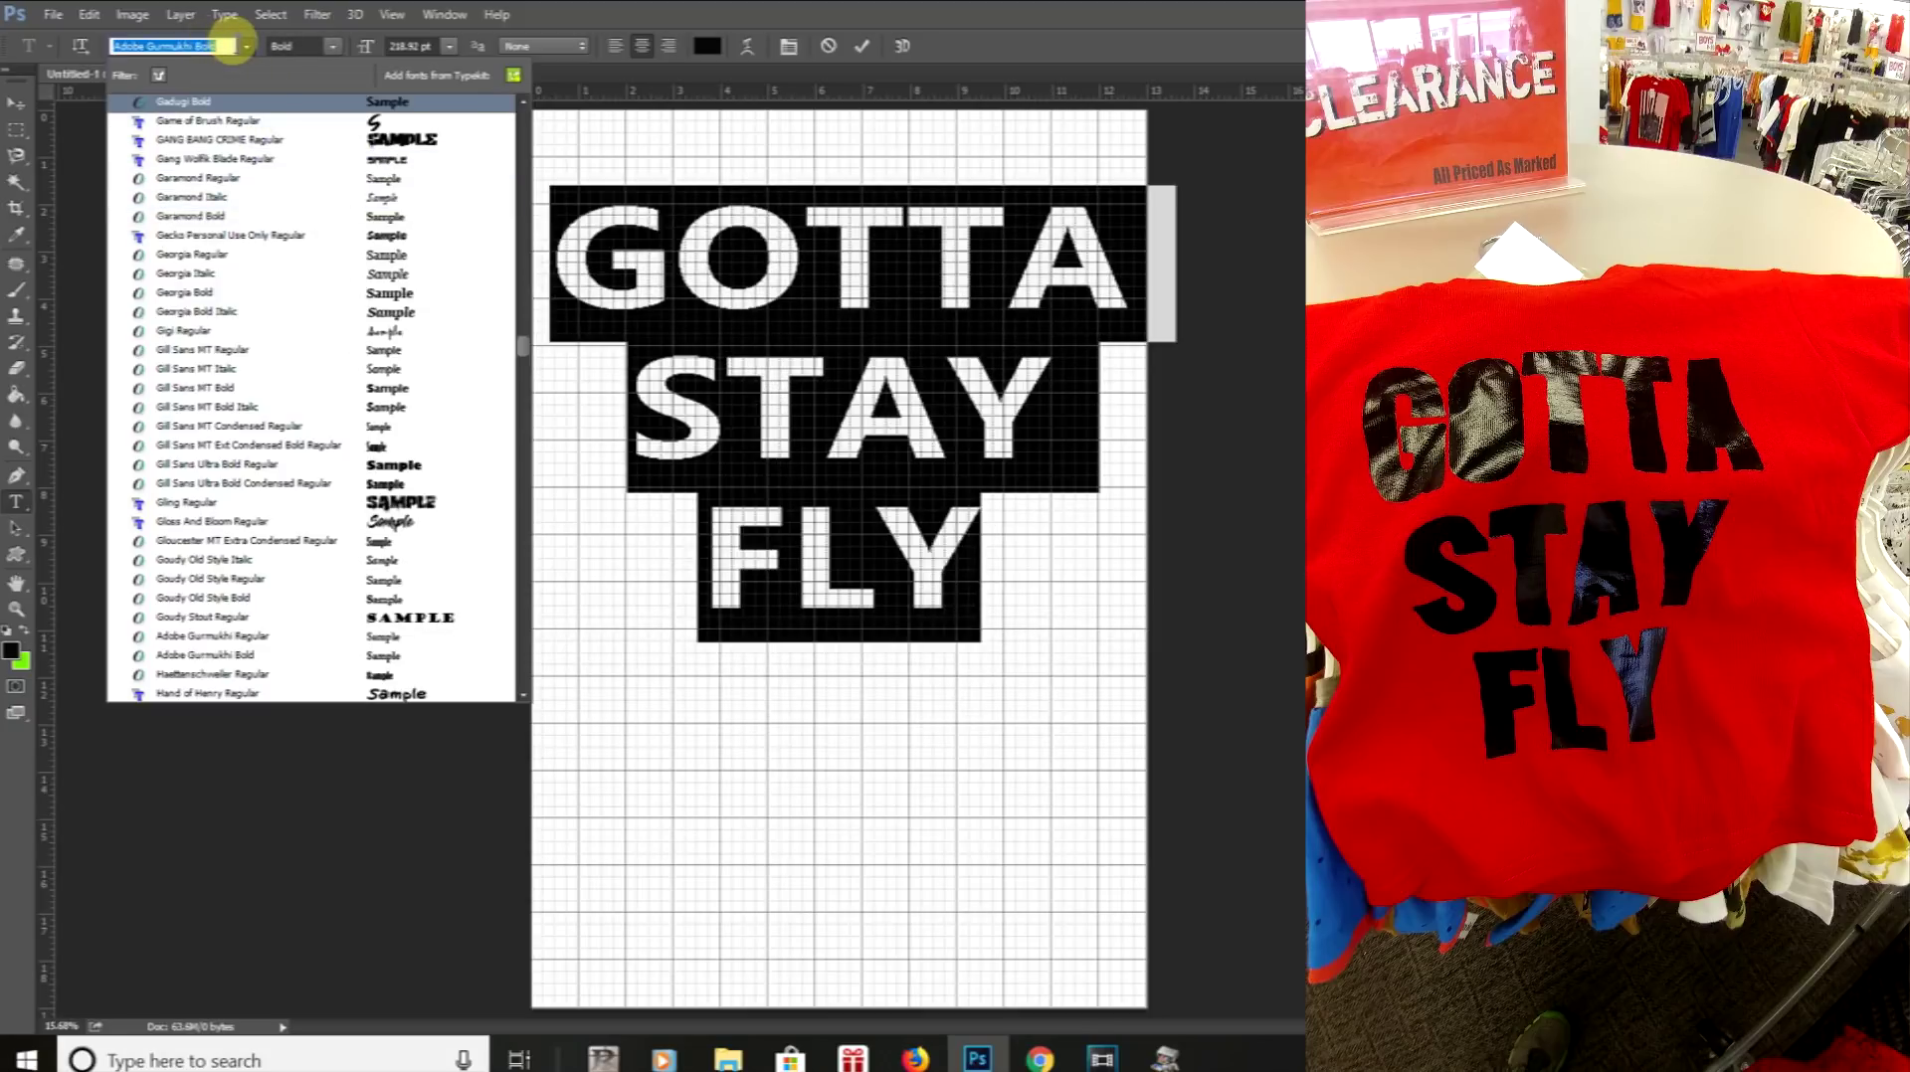
left_click(213, 97)
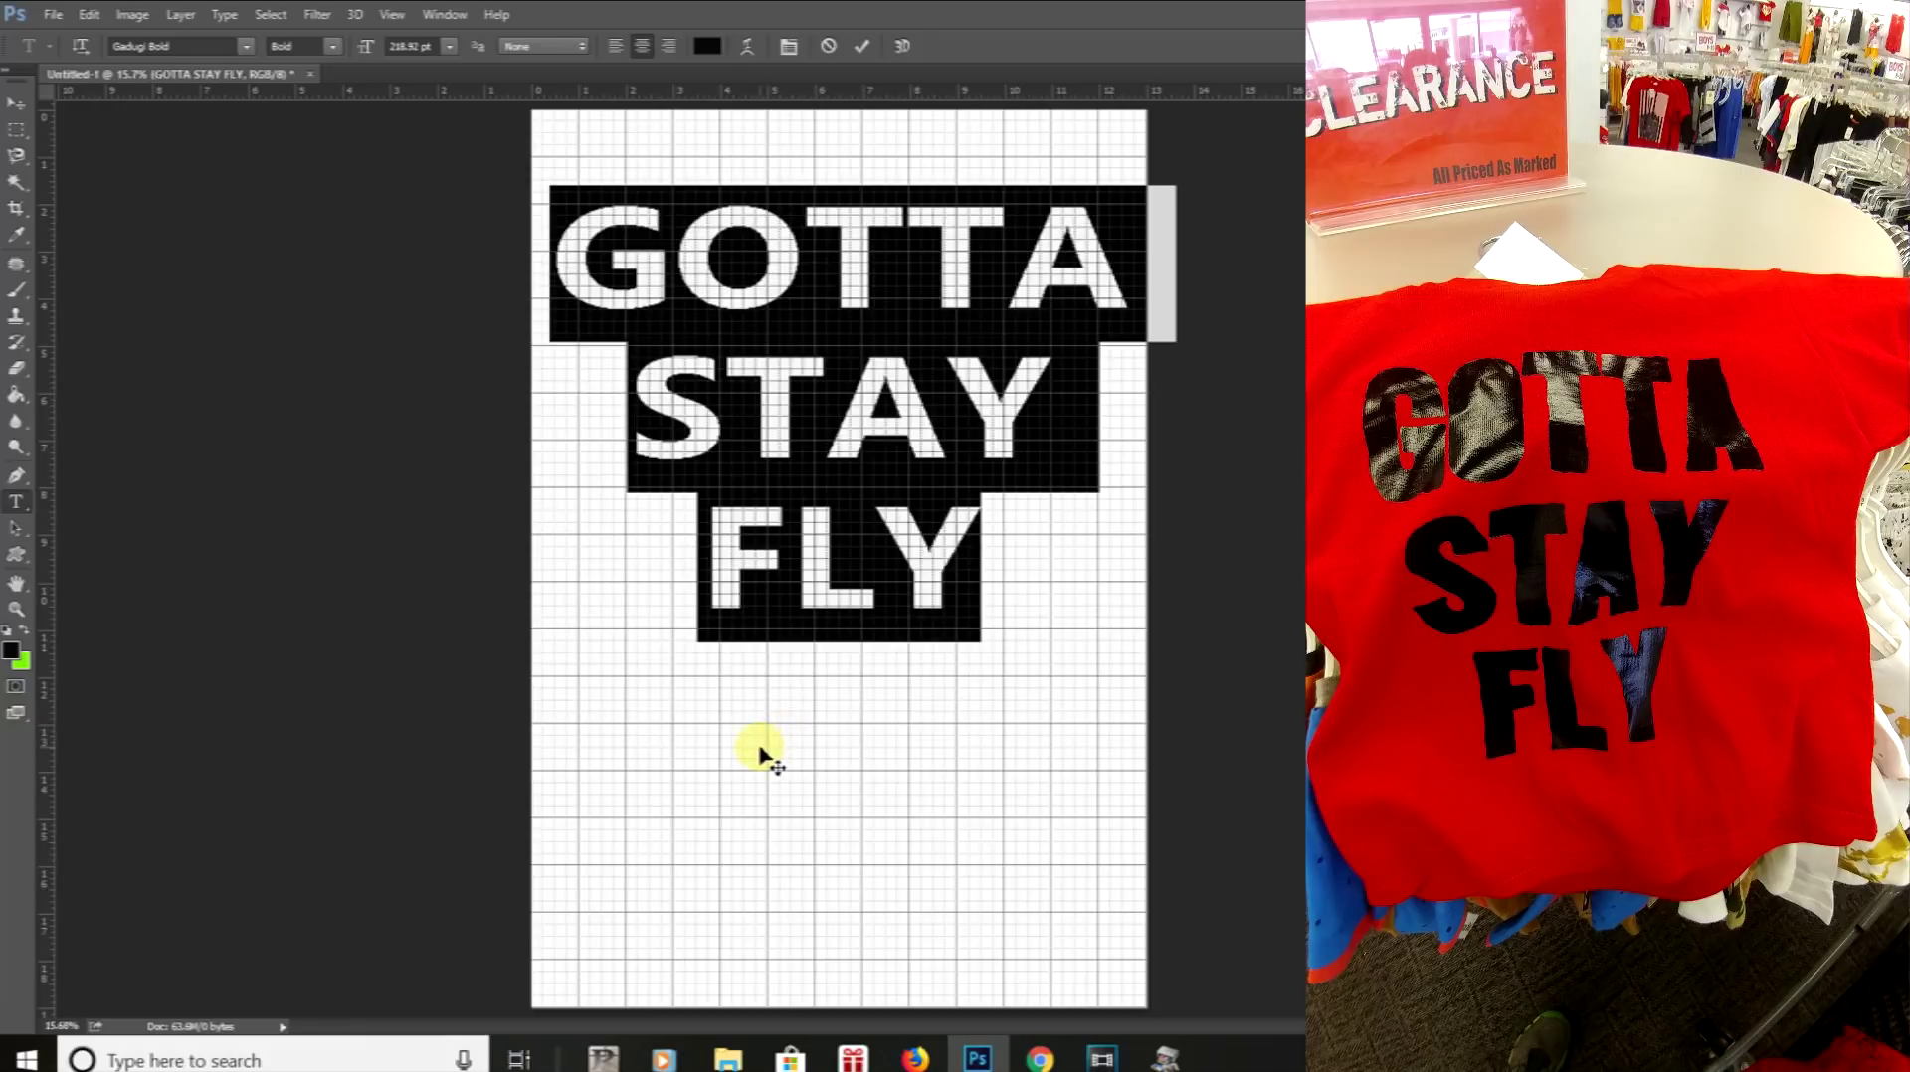
left_click_drag(759, 753, 629, 659)
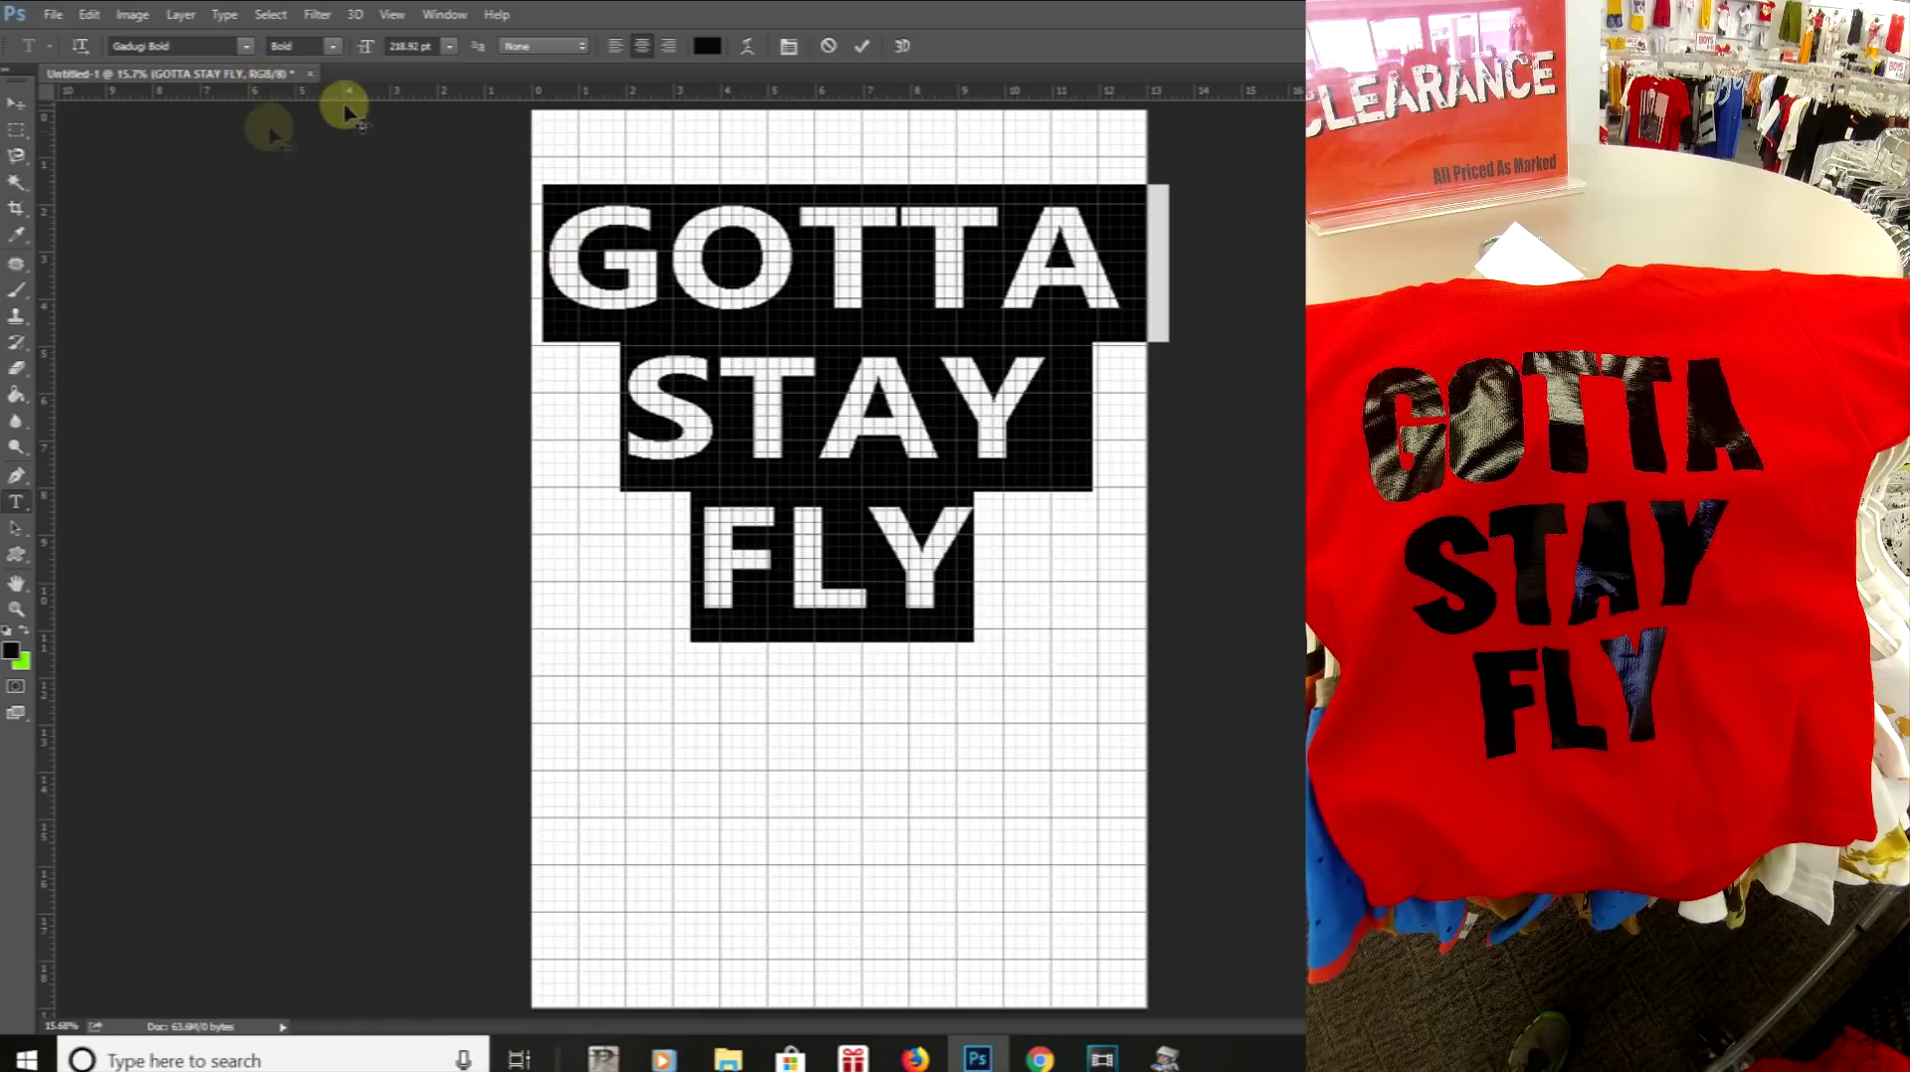
Try the Arial fonts on the selected three-line text
left_click(248, 48)
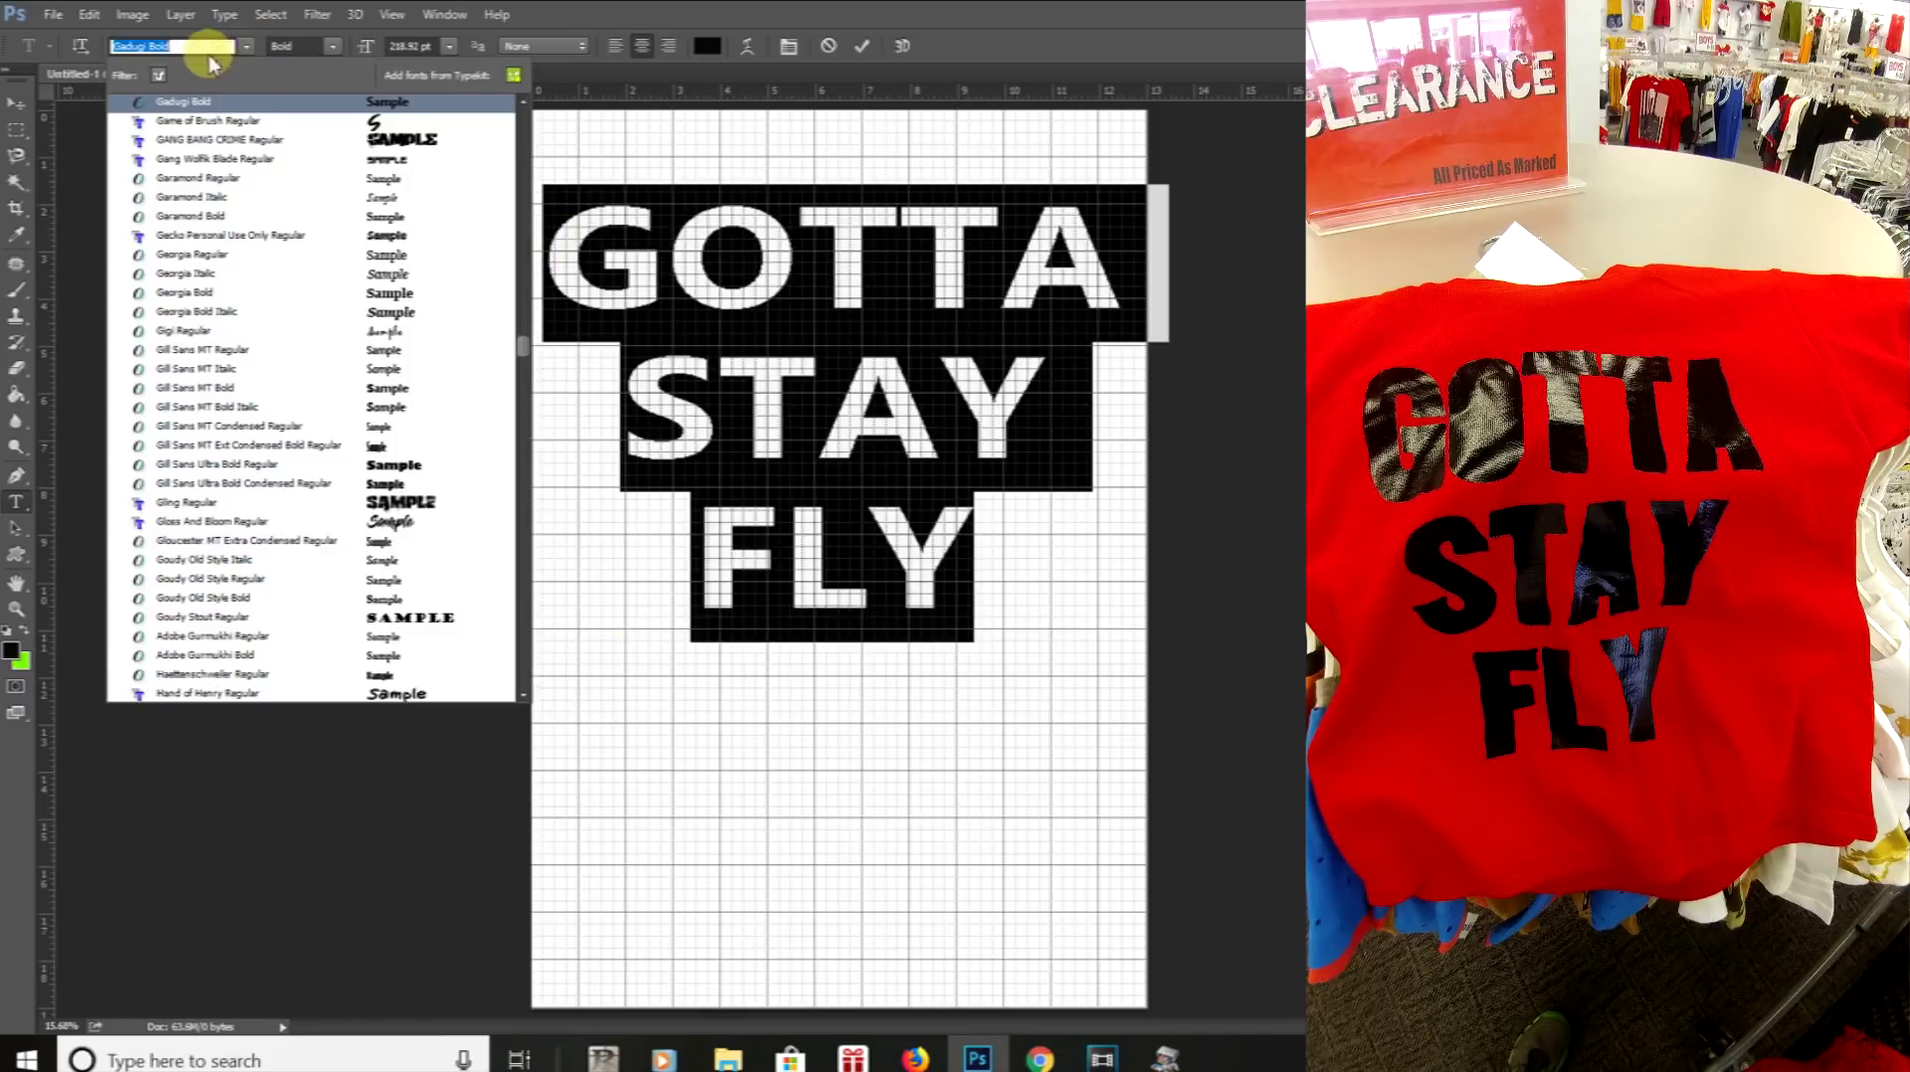
type("ARIAL")
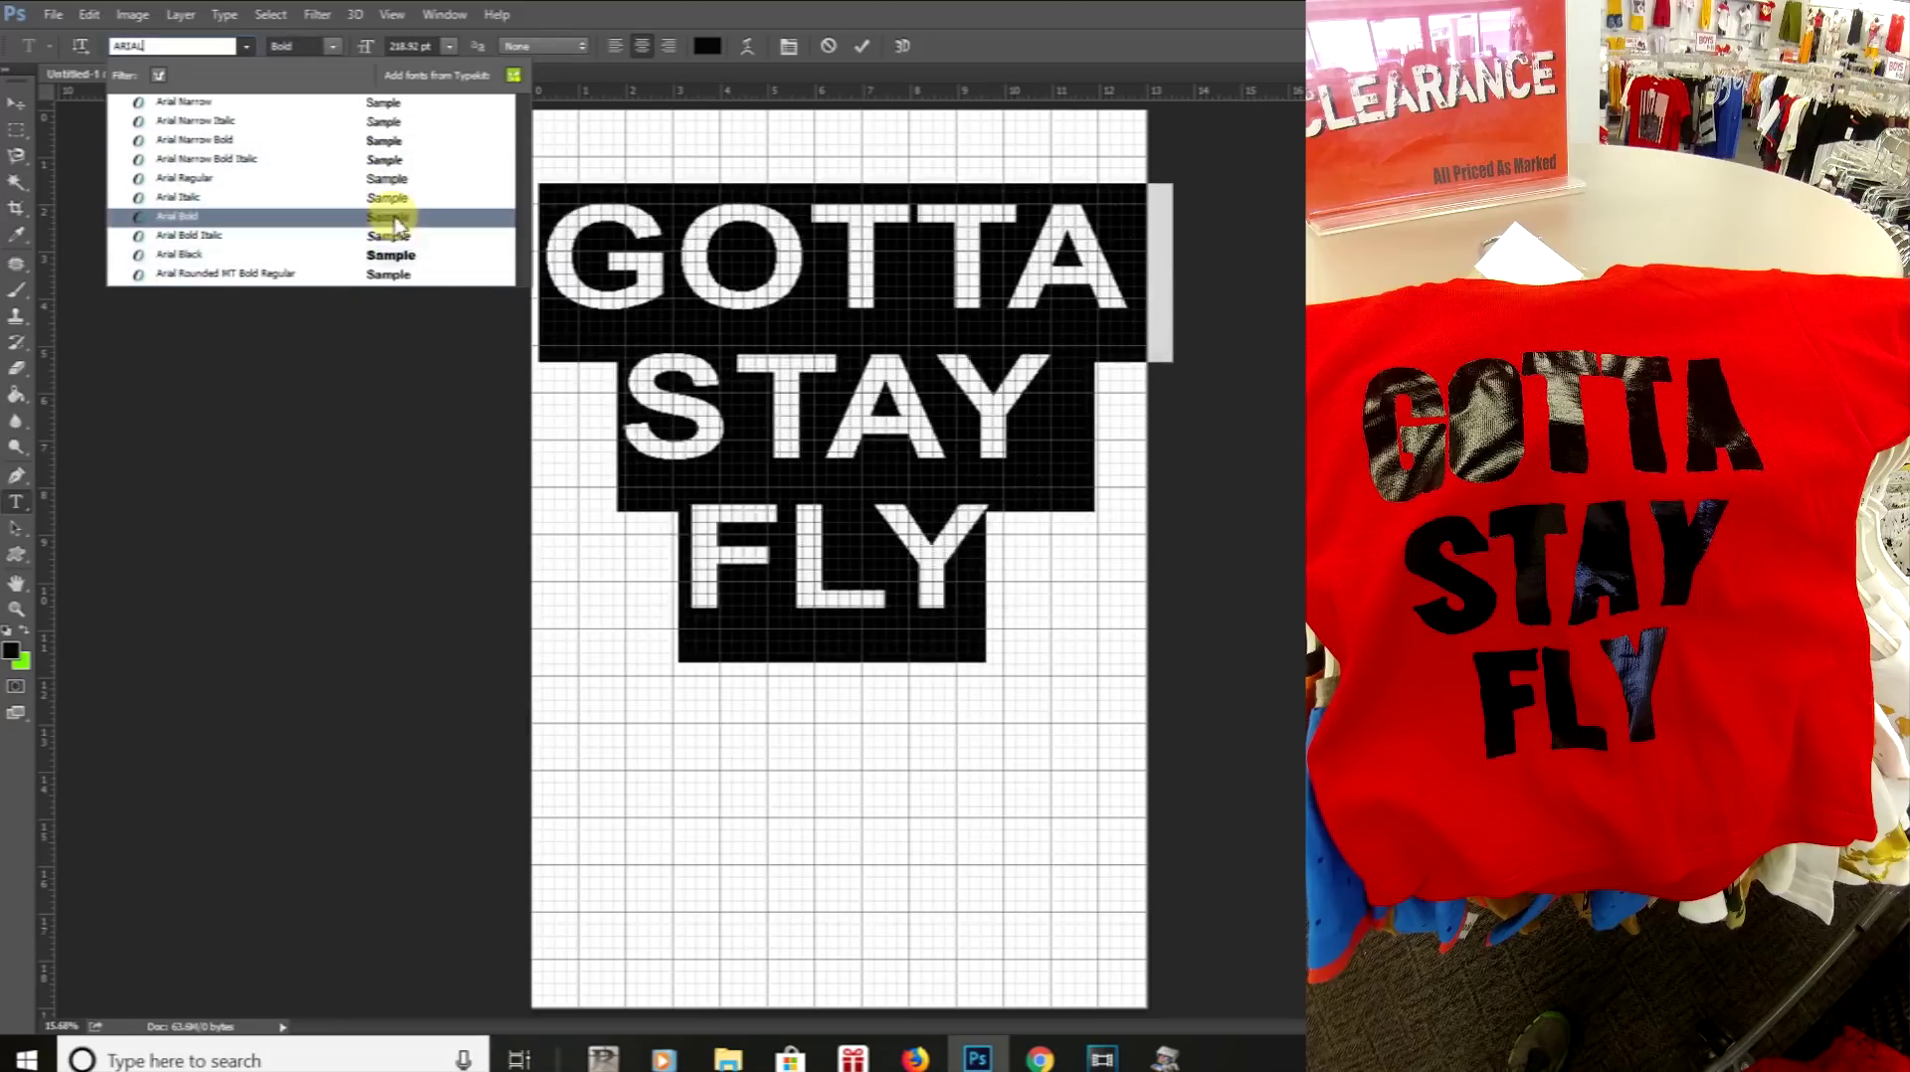
left_click(246, 46)
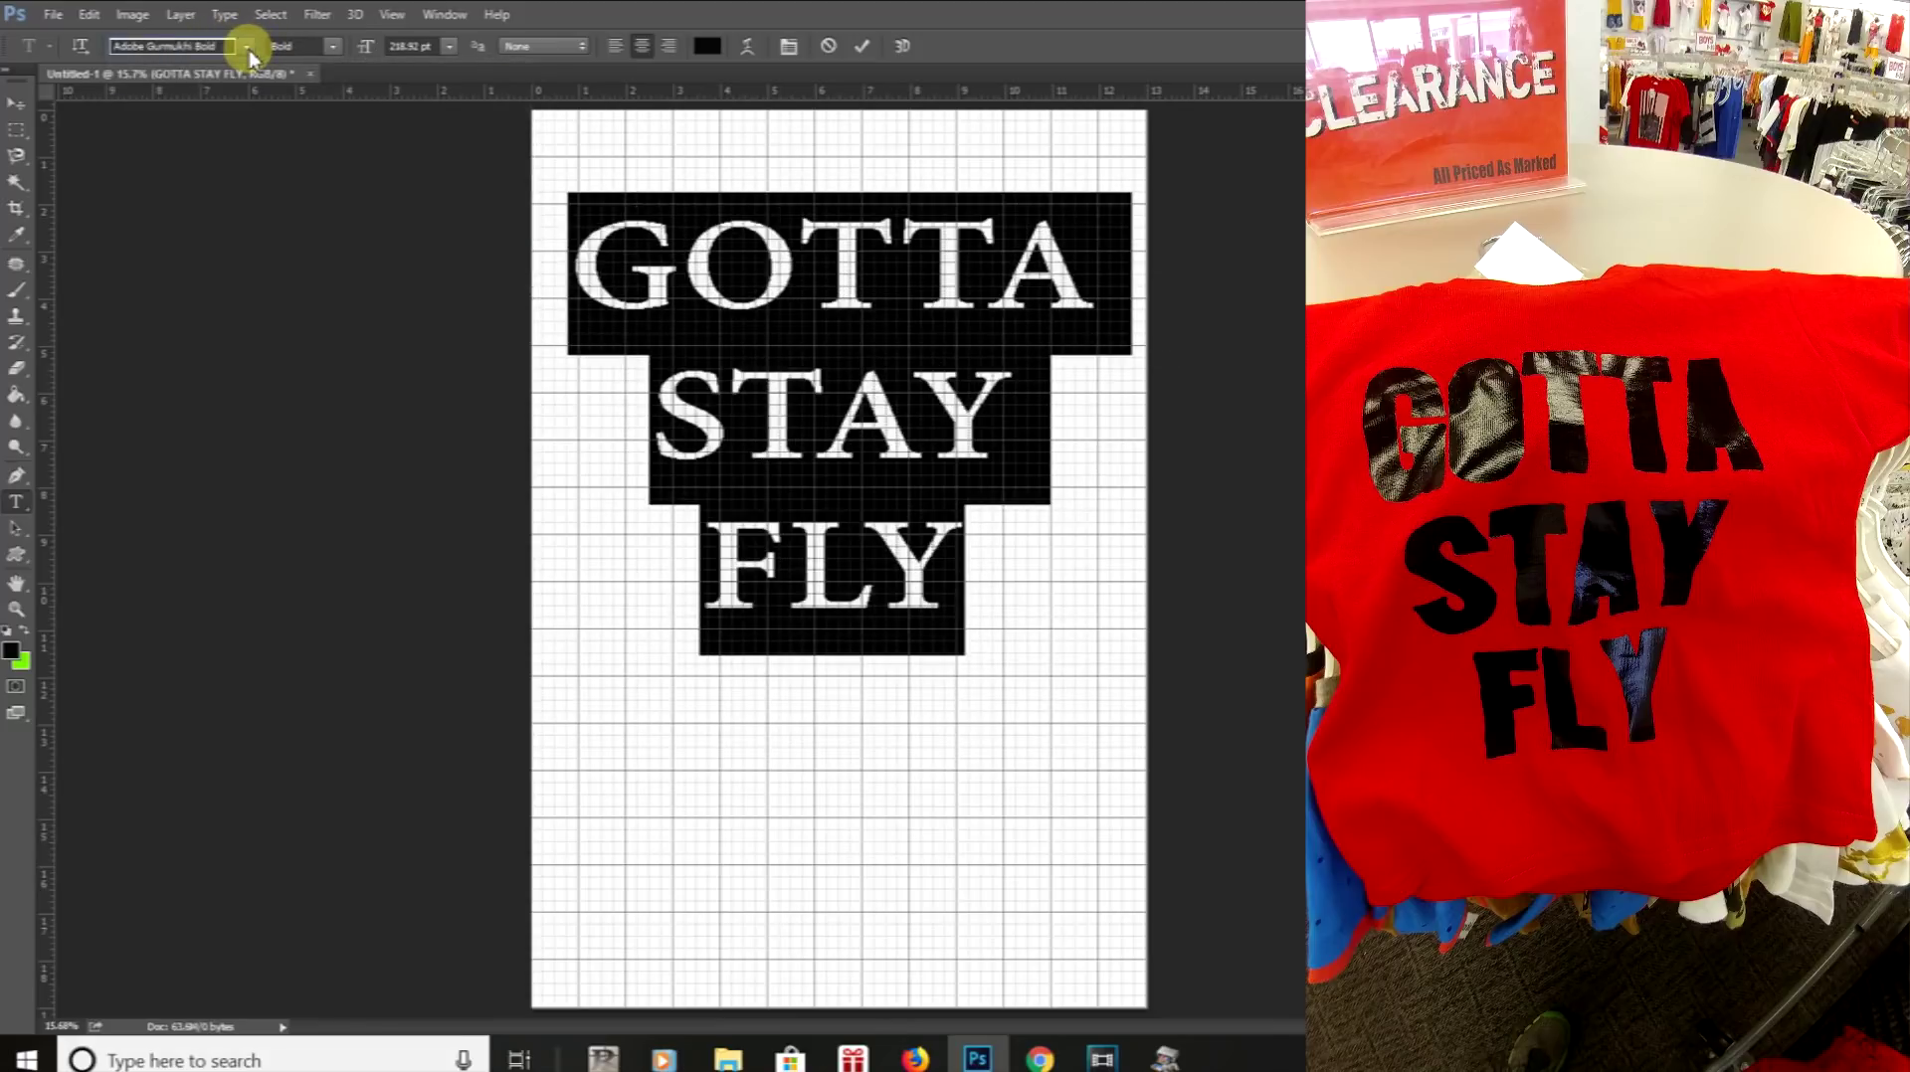
Change the font of the selected text to Haettenschweiler Regular
left_click(246, 45)
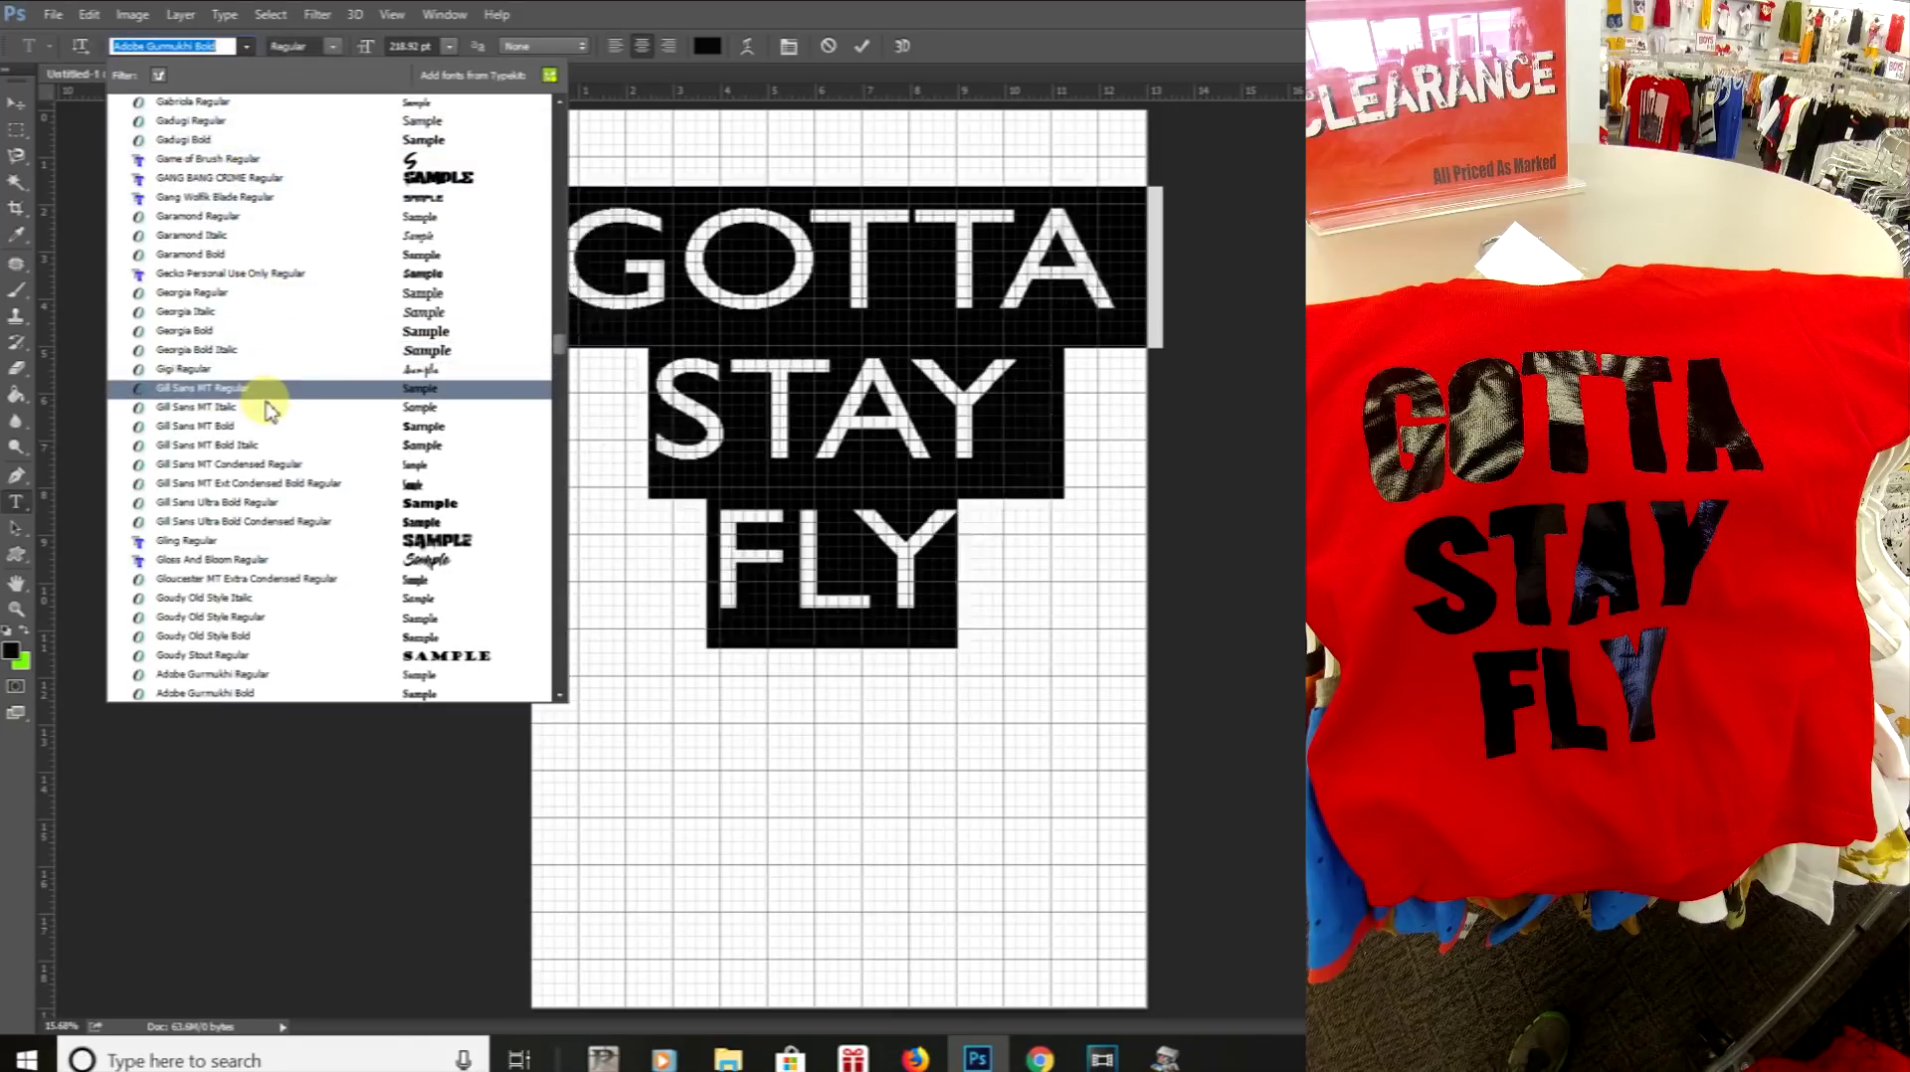
scroll(268, 418, "down", 2)
scroll(269, 428, "down", 1)
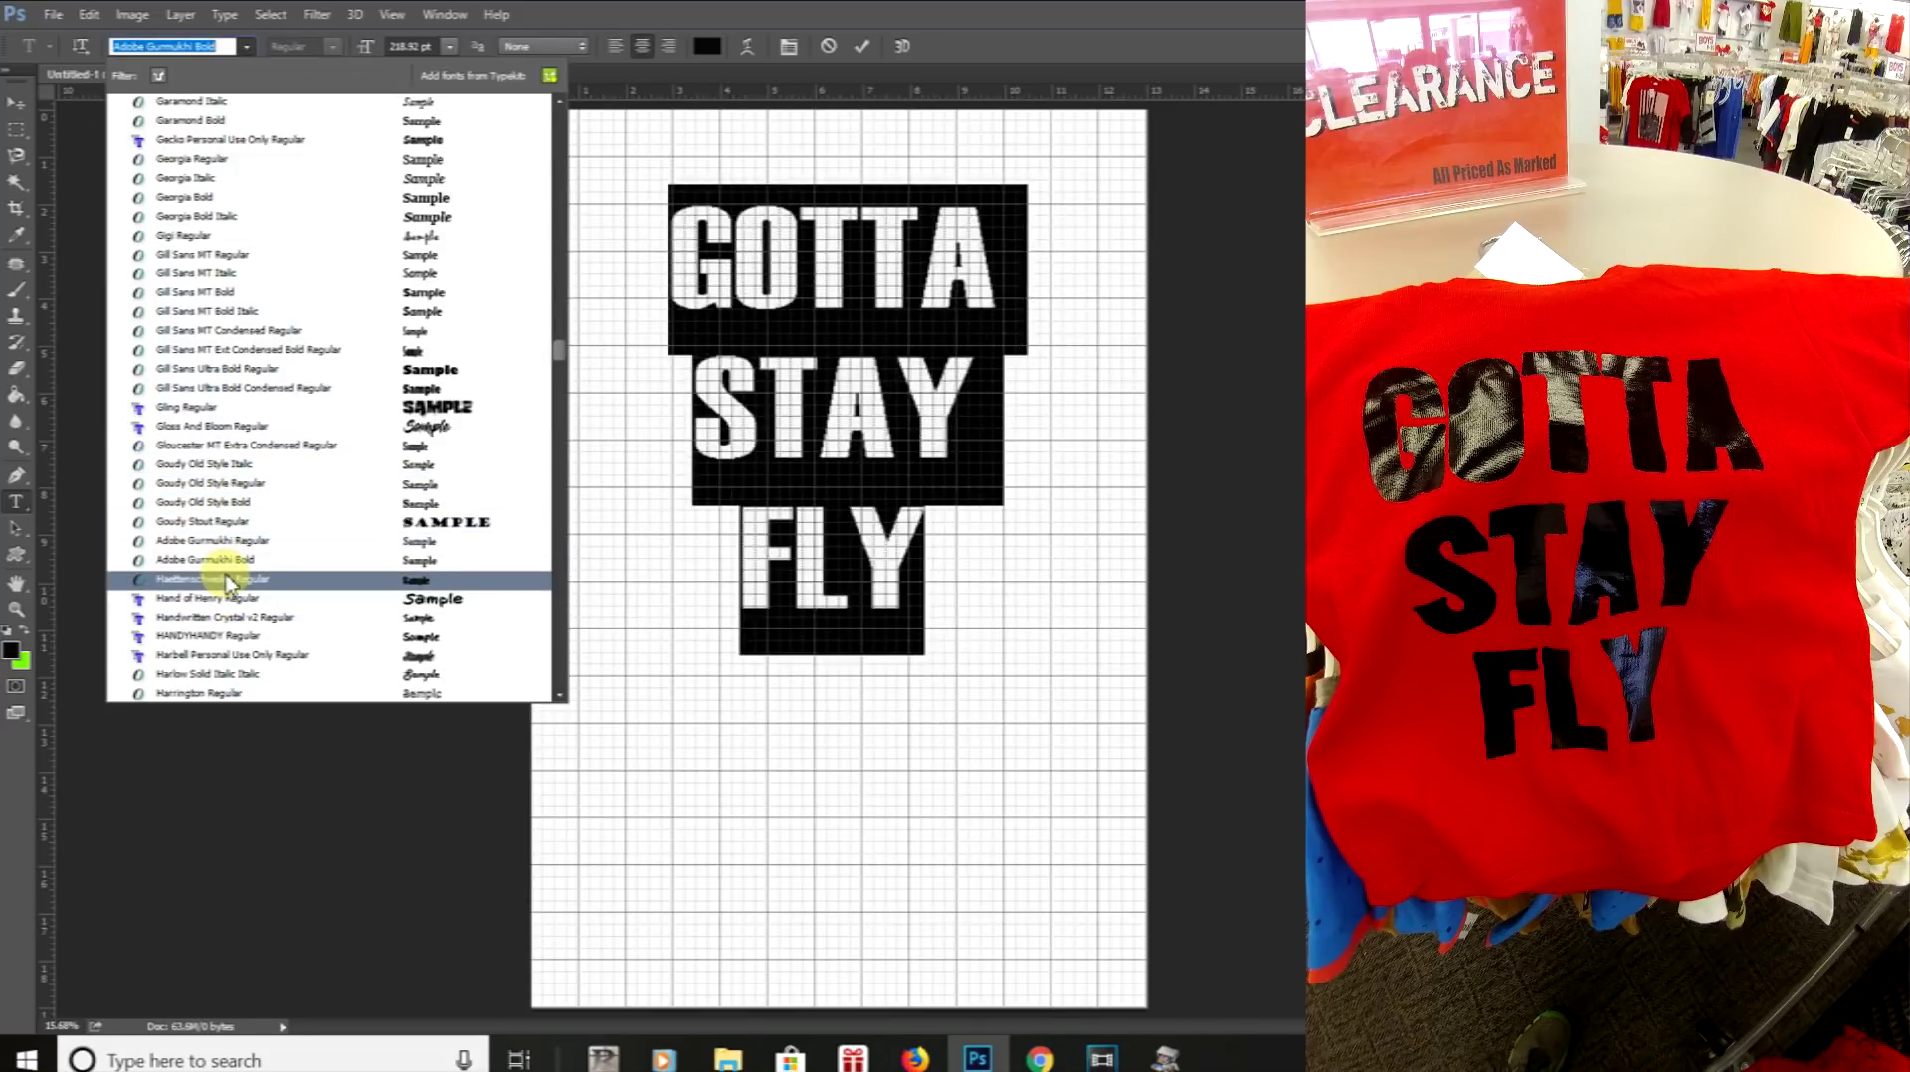
left_click(239, 579)
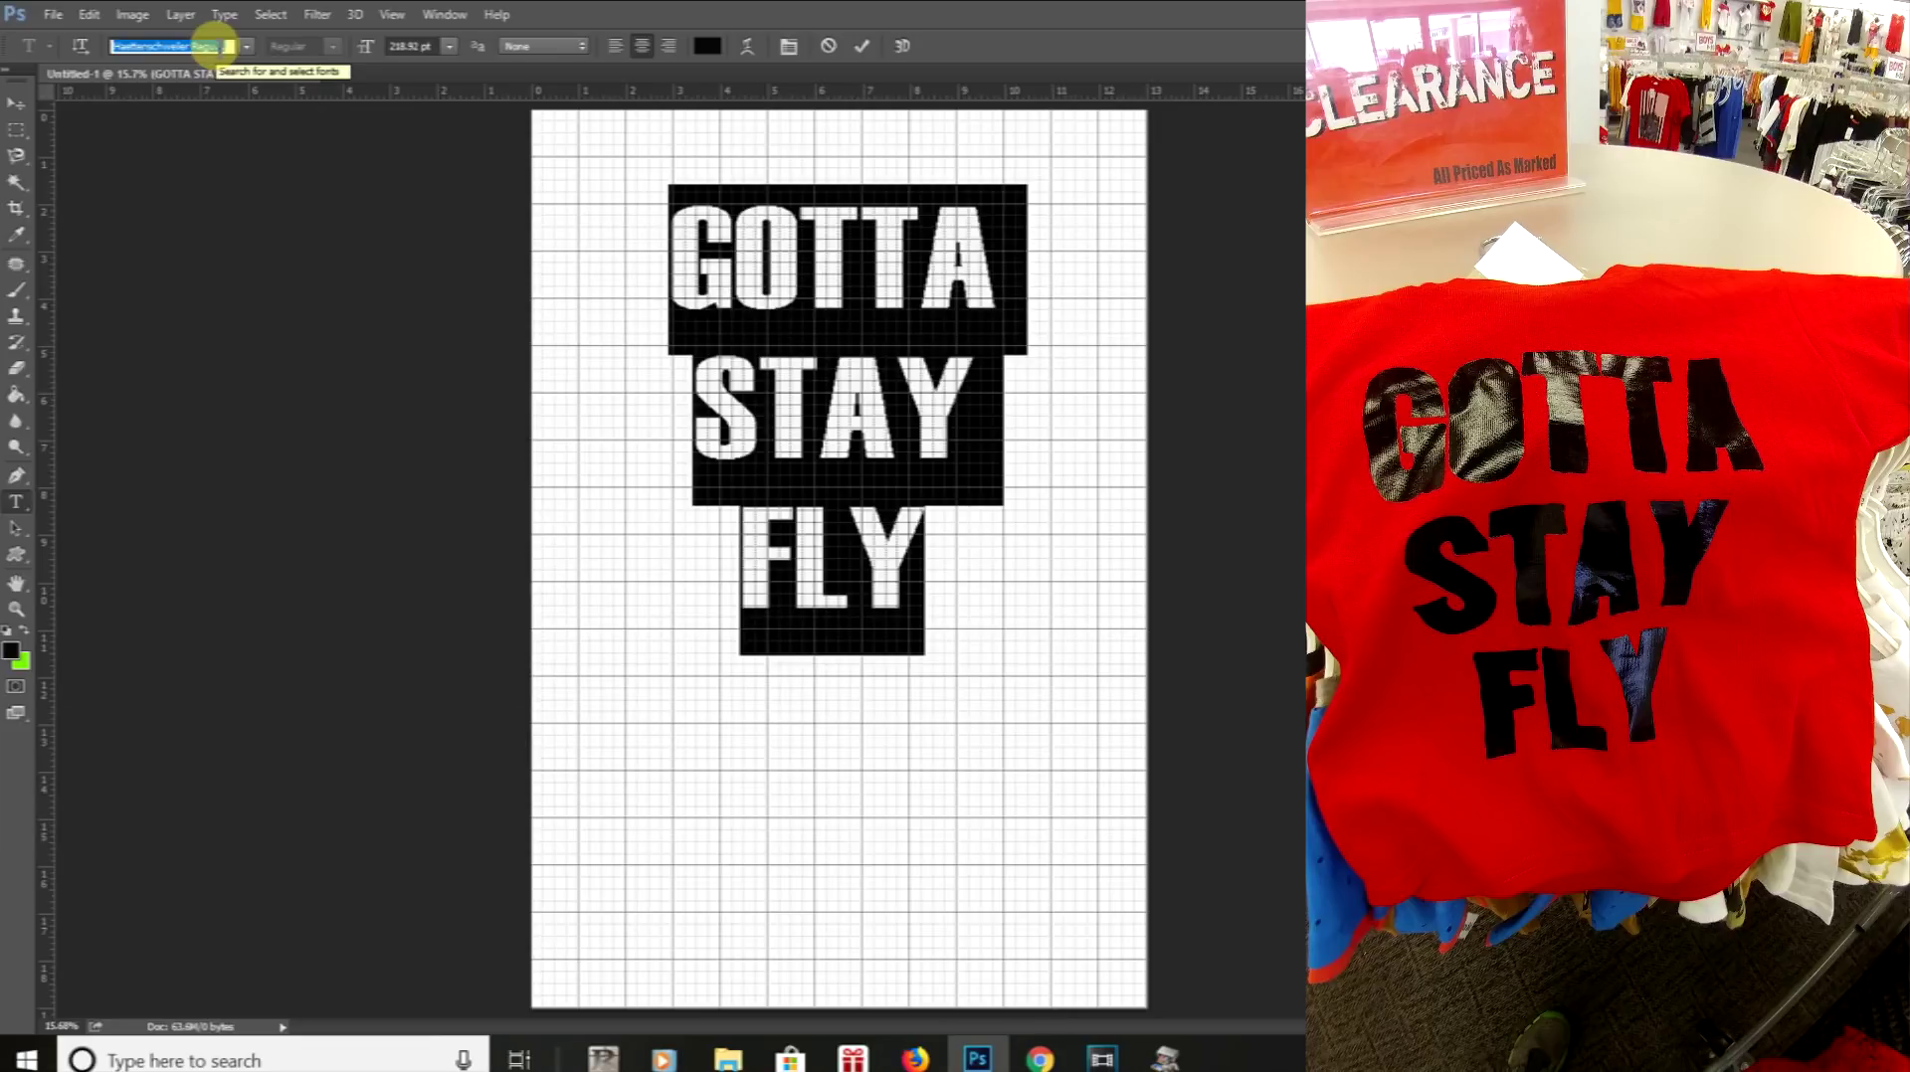
Set the text's font to Impact Regular, then enlarge it to about 278 pt and center it across the page
type("IMPAC")
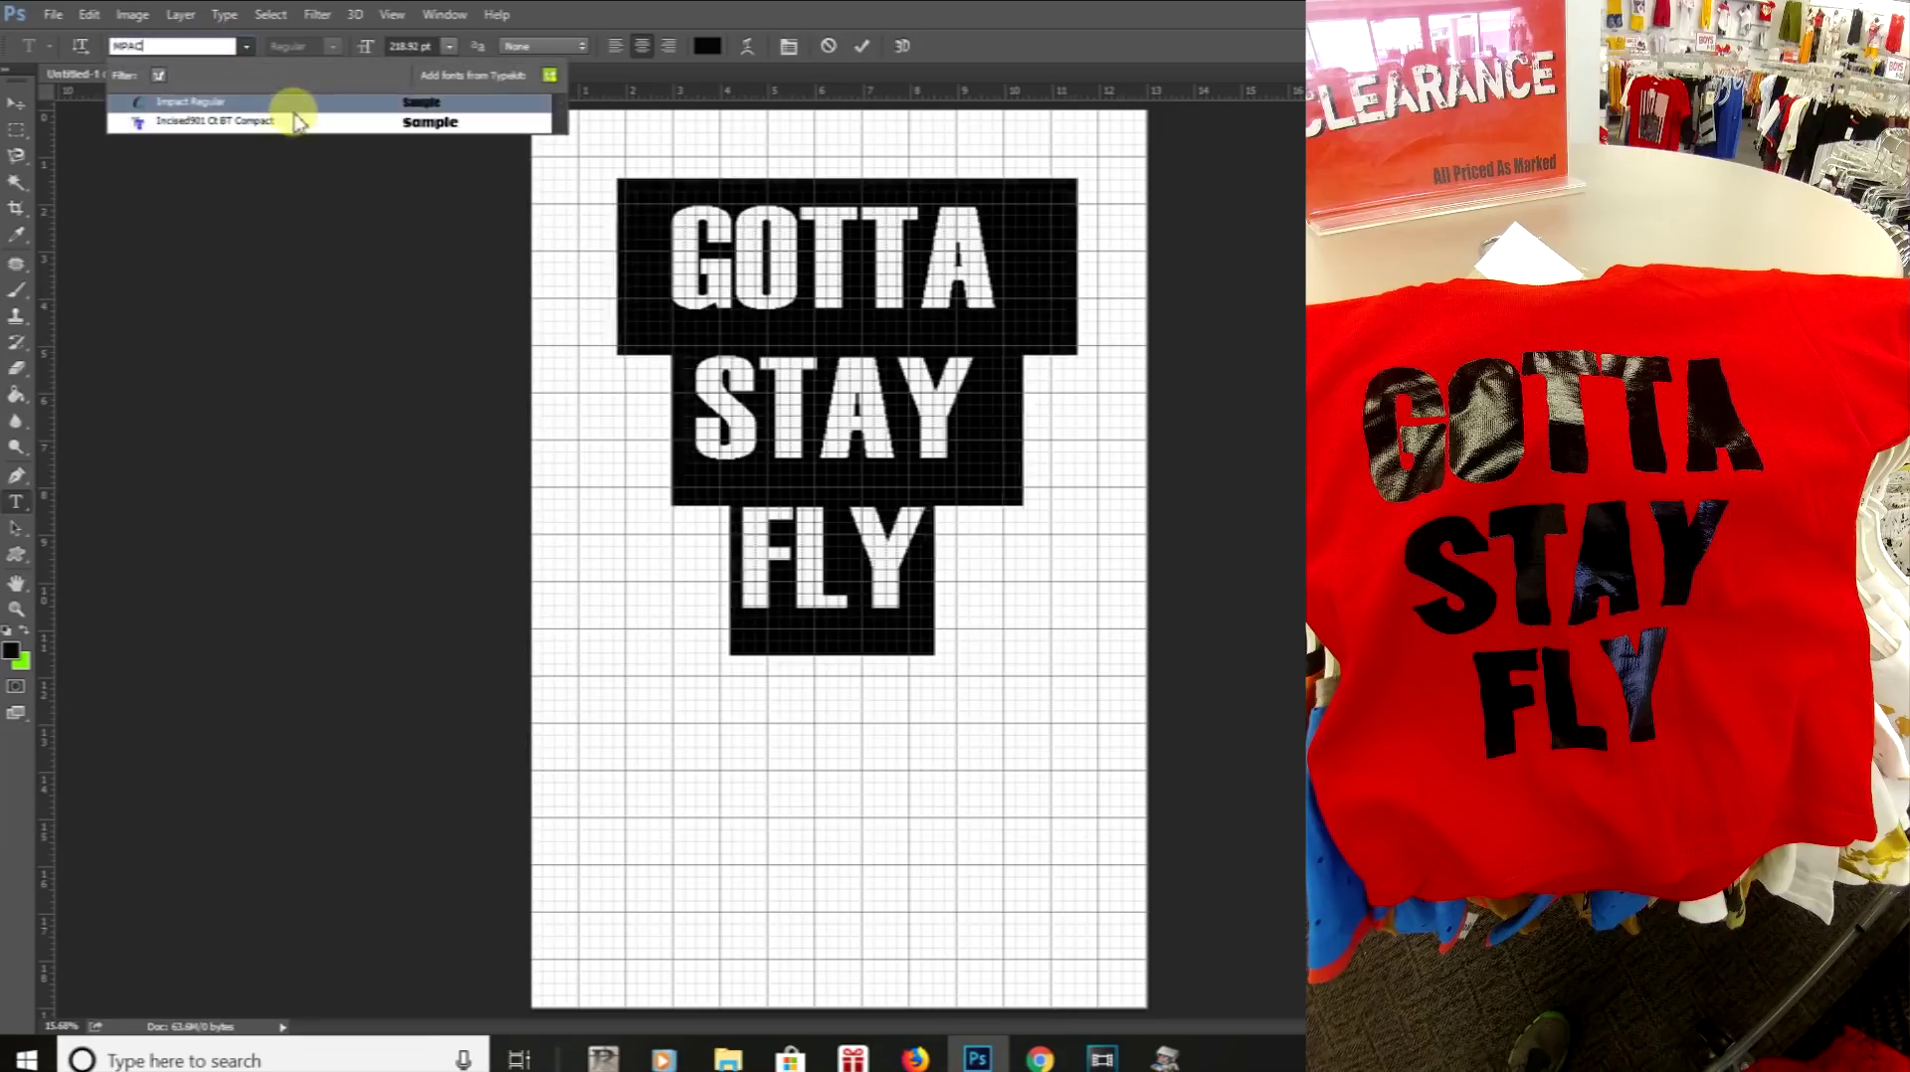
left_click(221, 110)
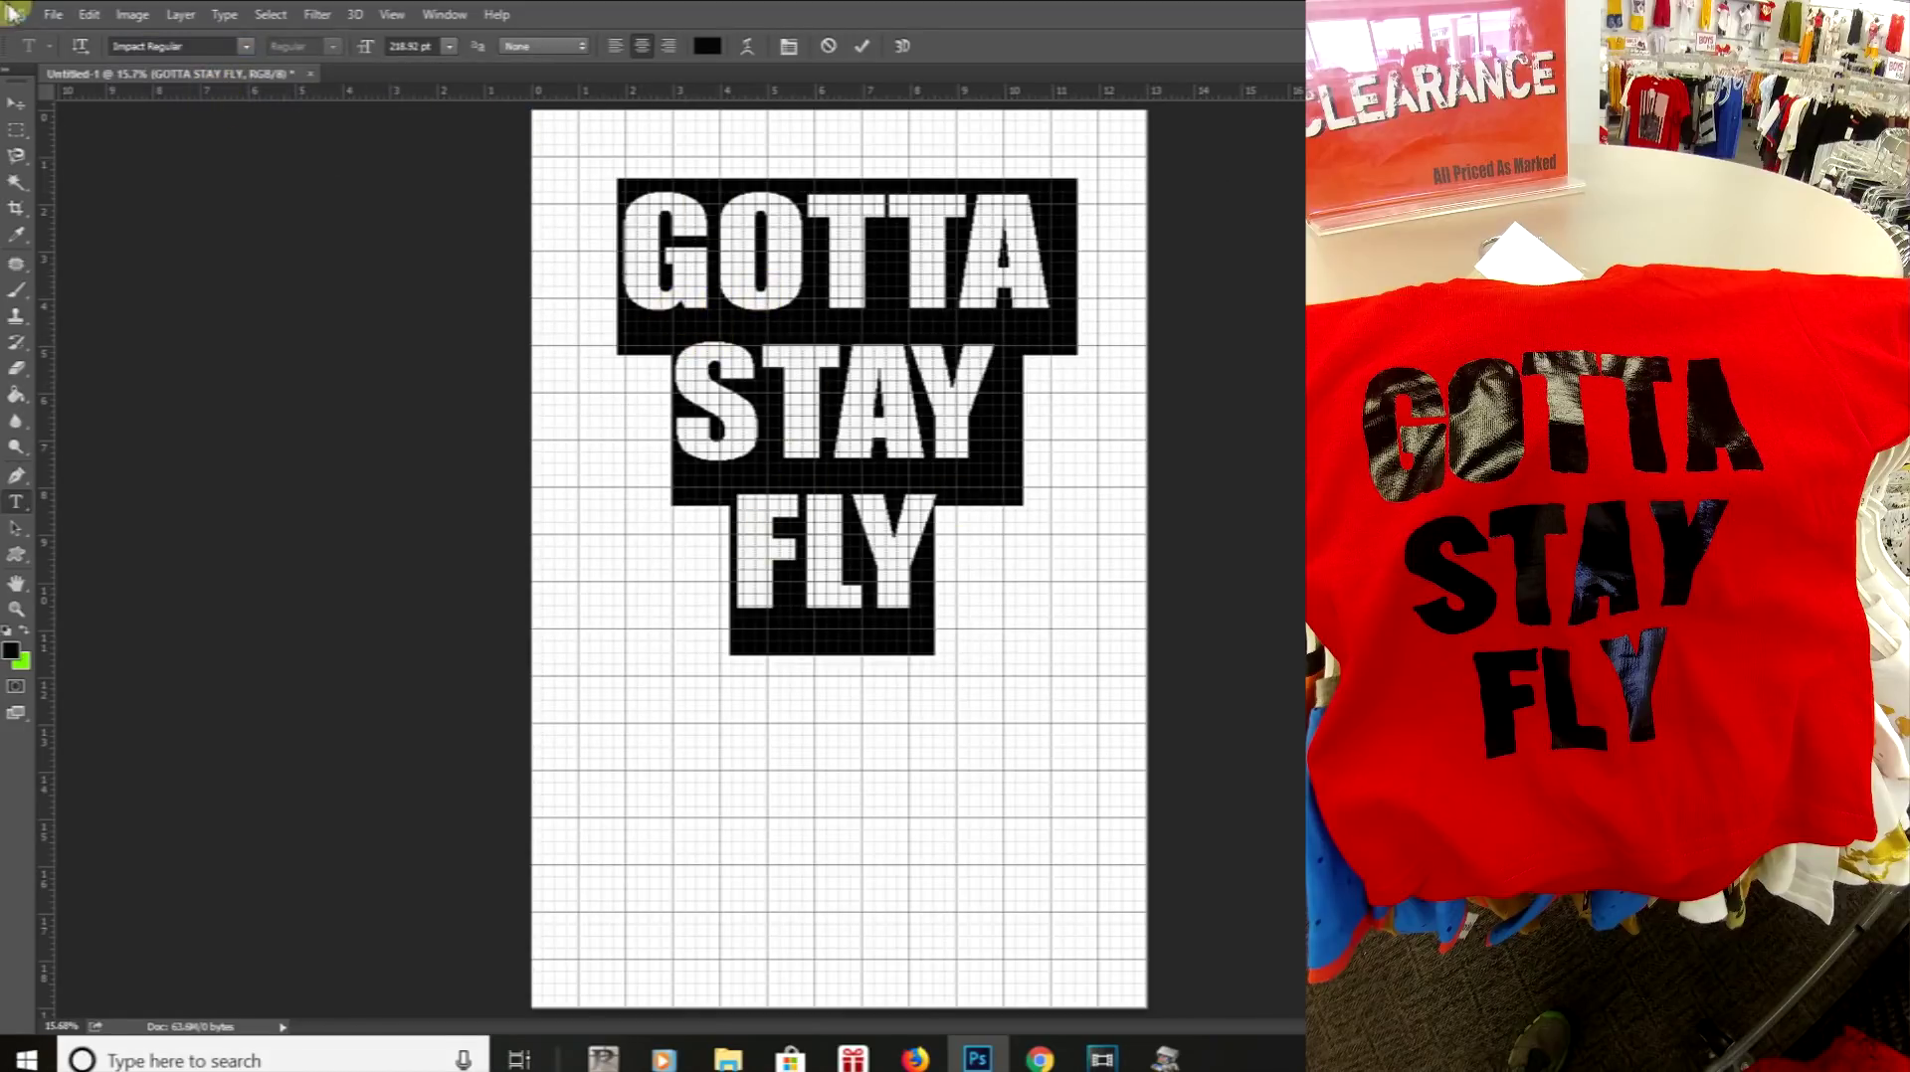
left_click(85, 20)
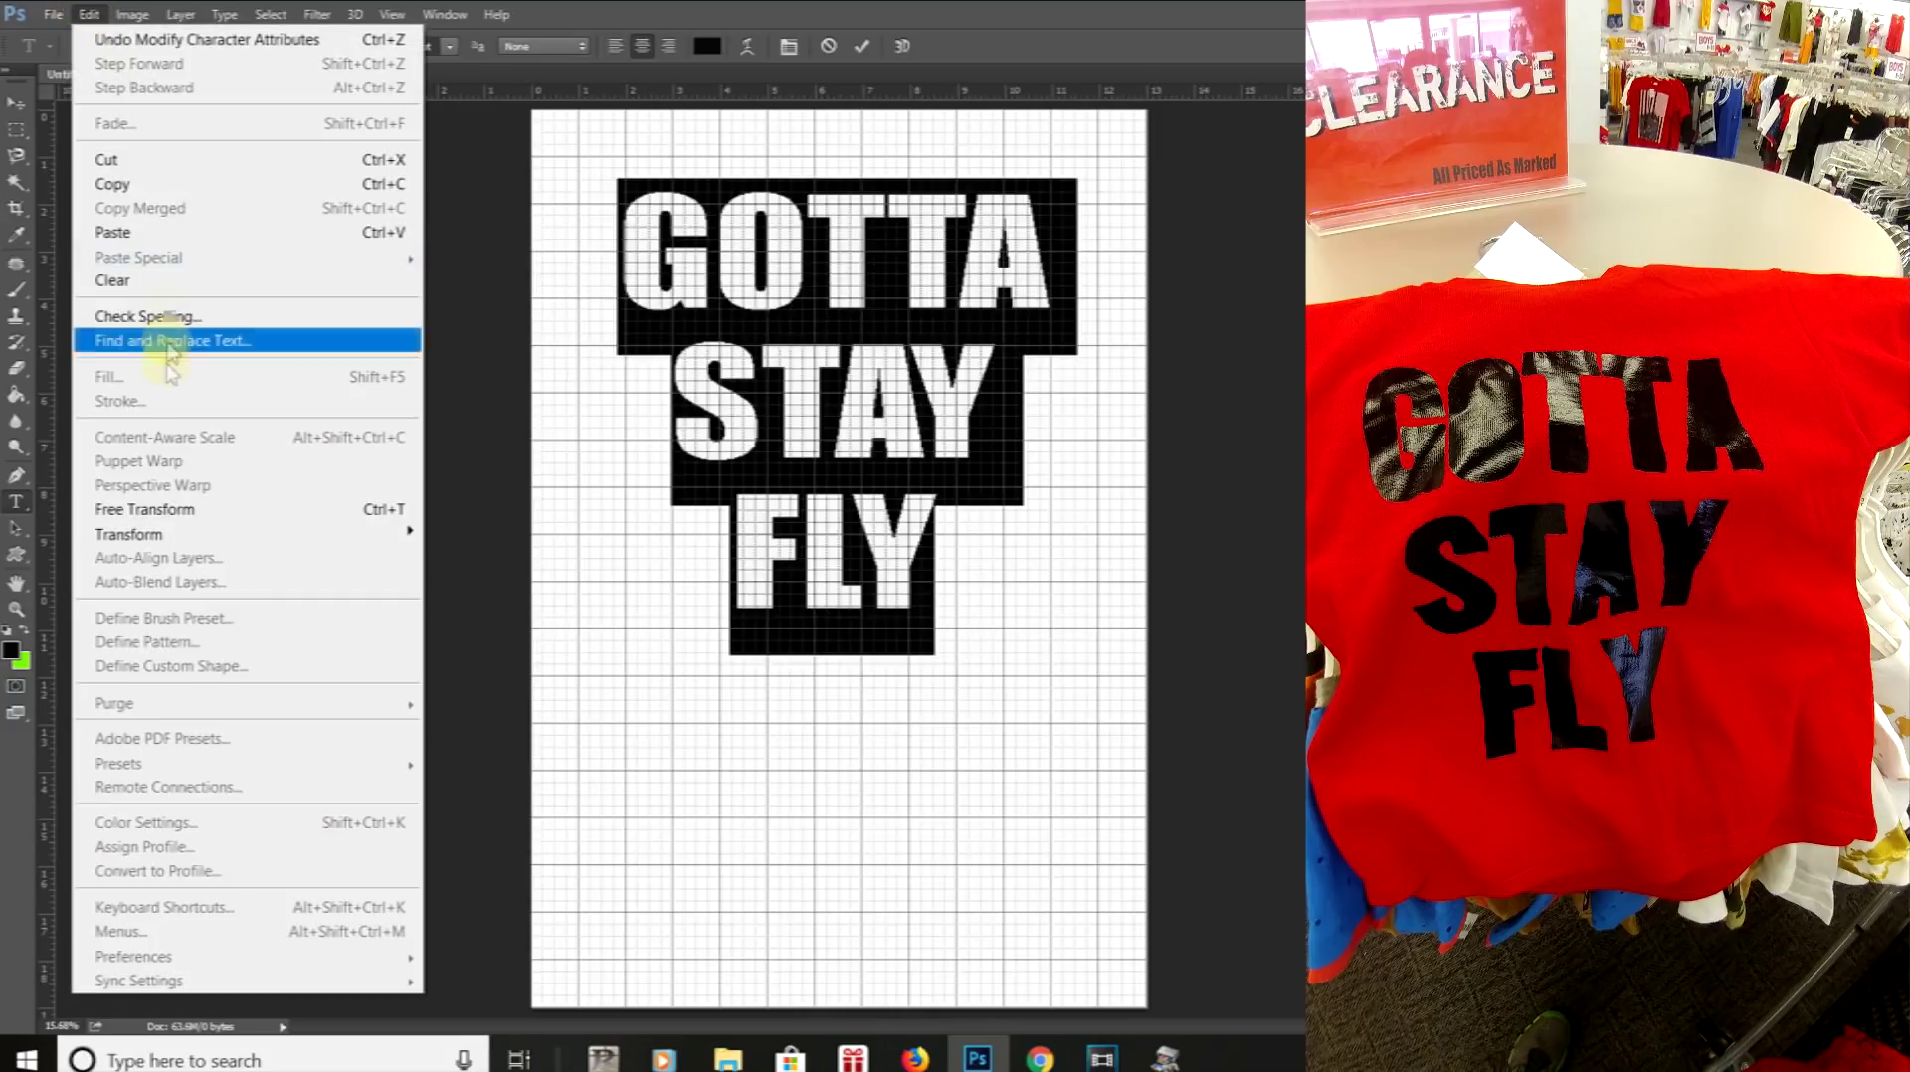
left_click(185, 502)
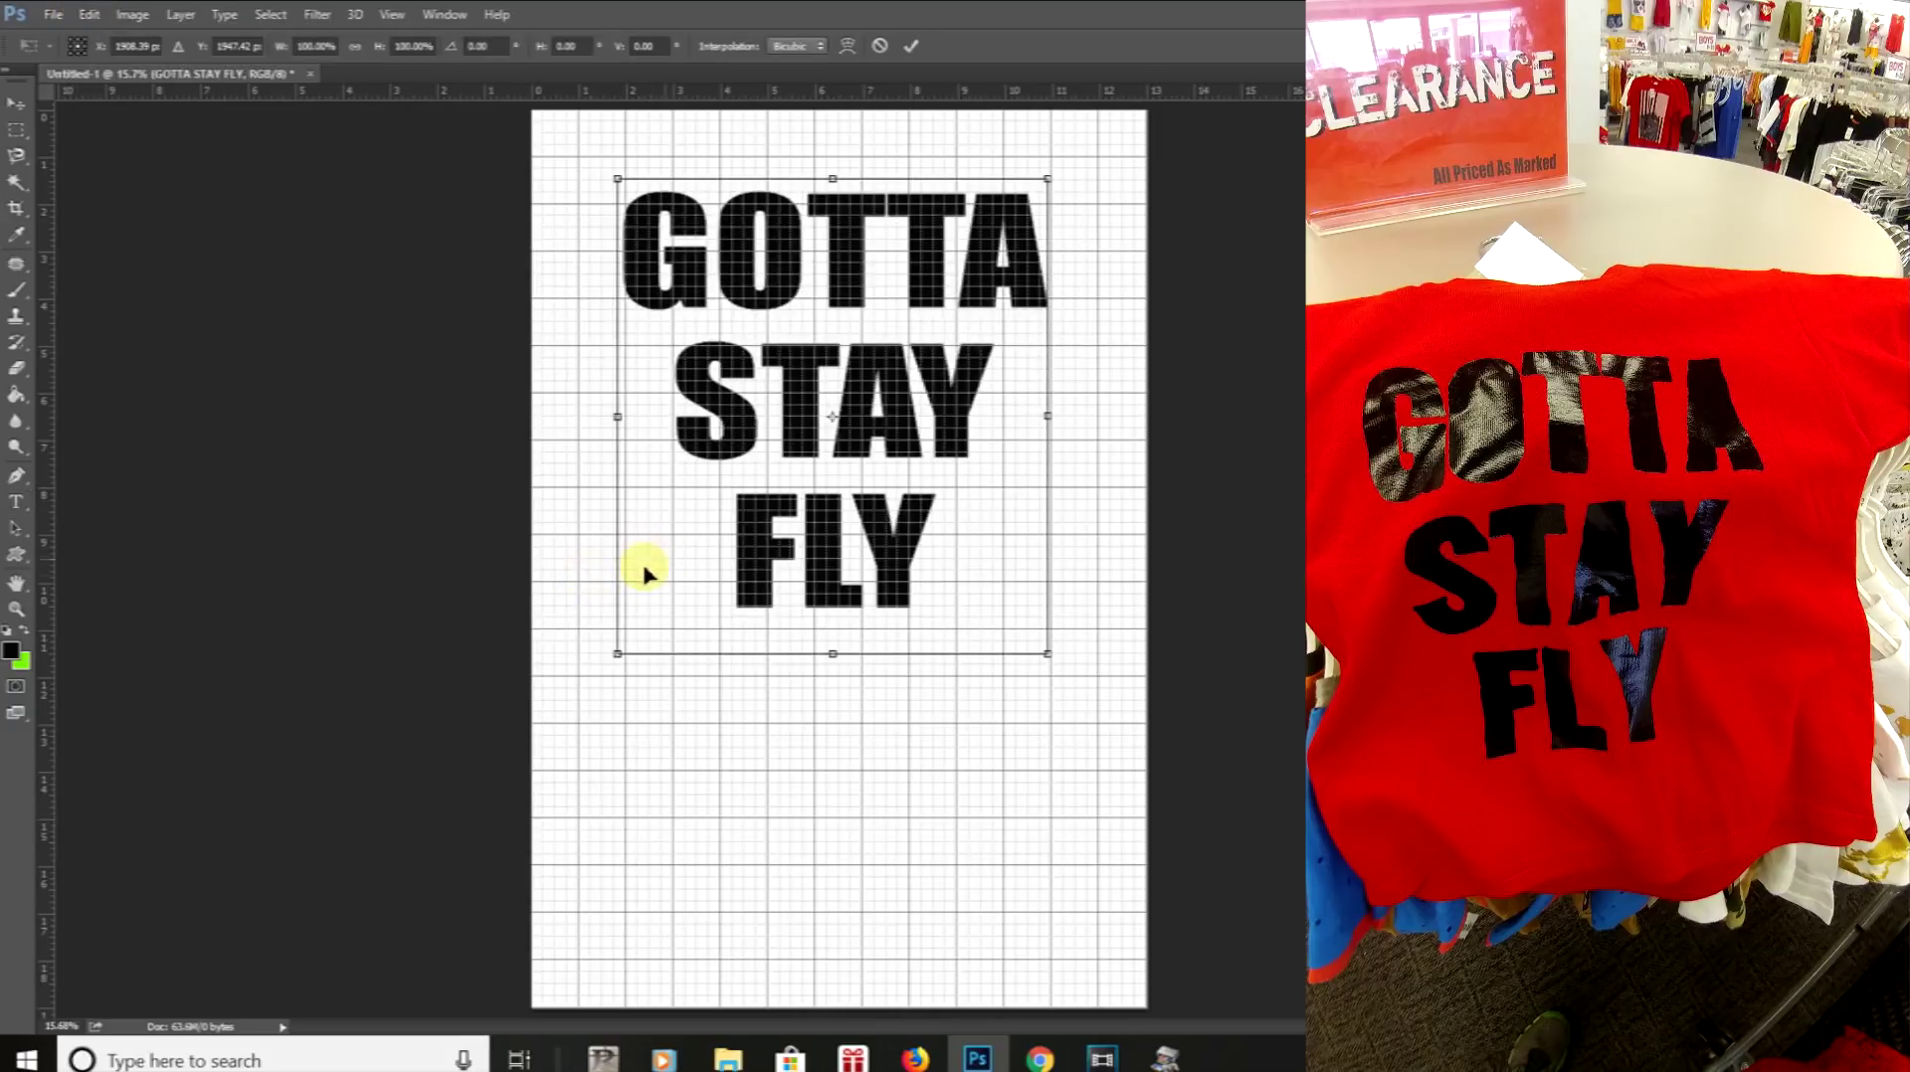
left_click_drag(618, 653, 553, 741)
left_click_drag(1051, 736, 1087, 796)
left_click_drag(1006, 725, 1033, 726)
key("Return")
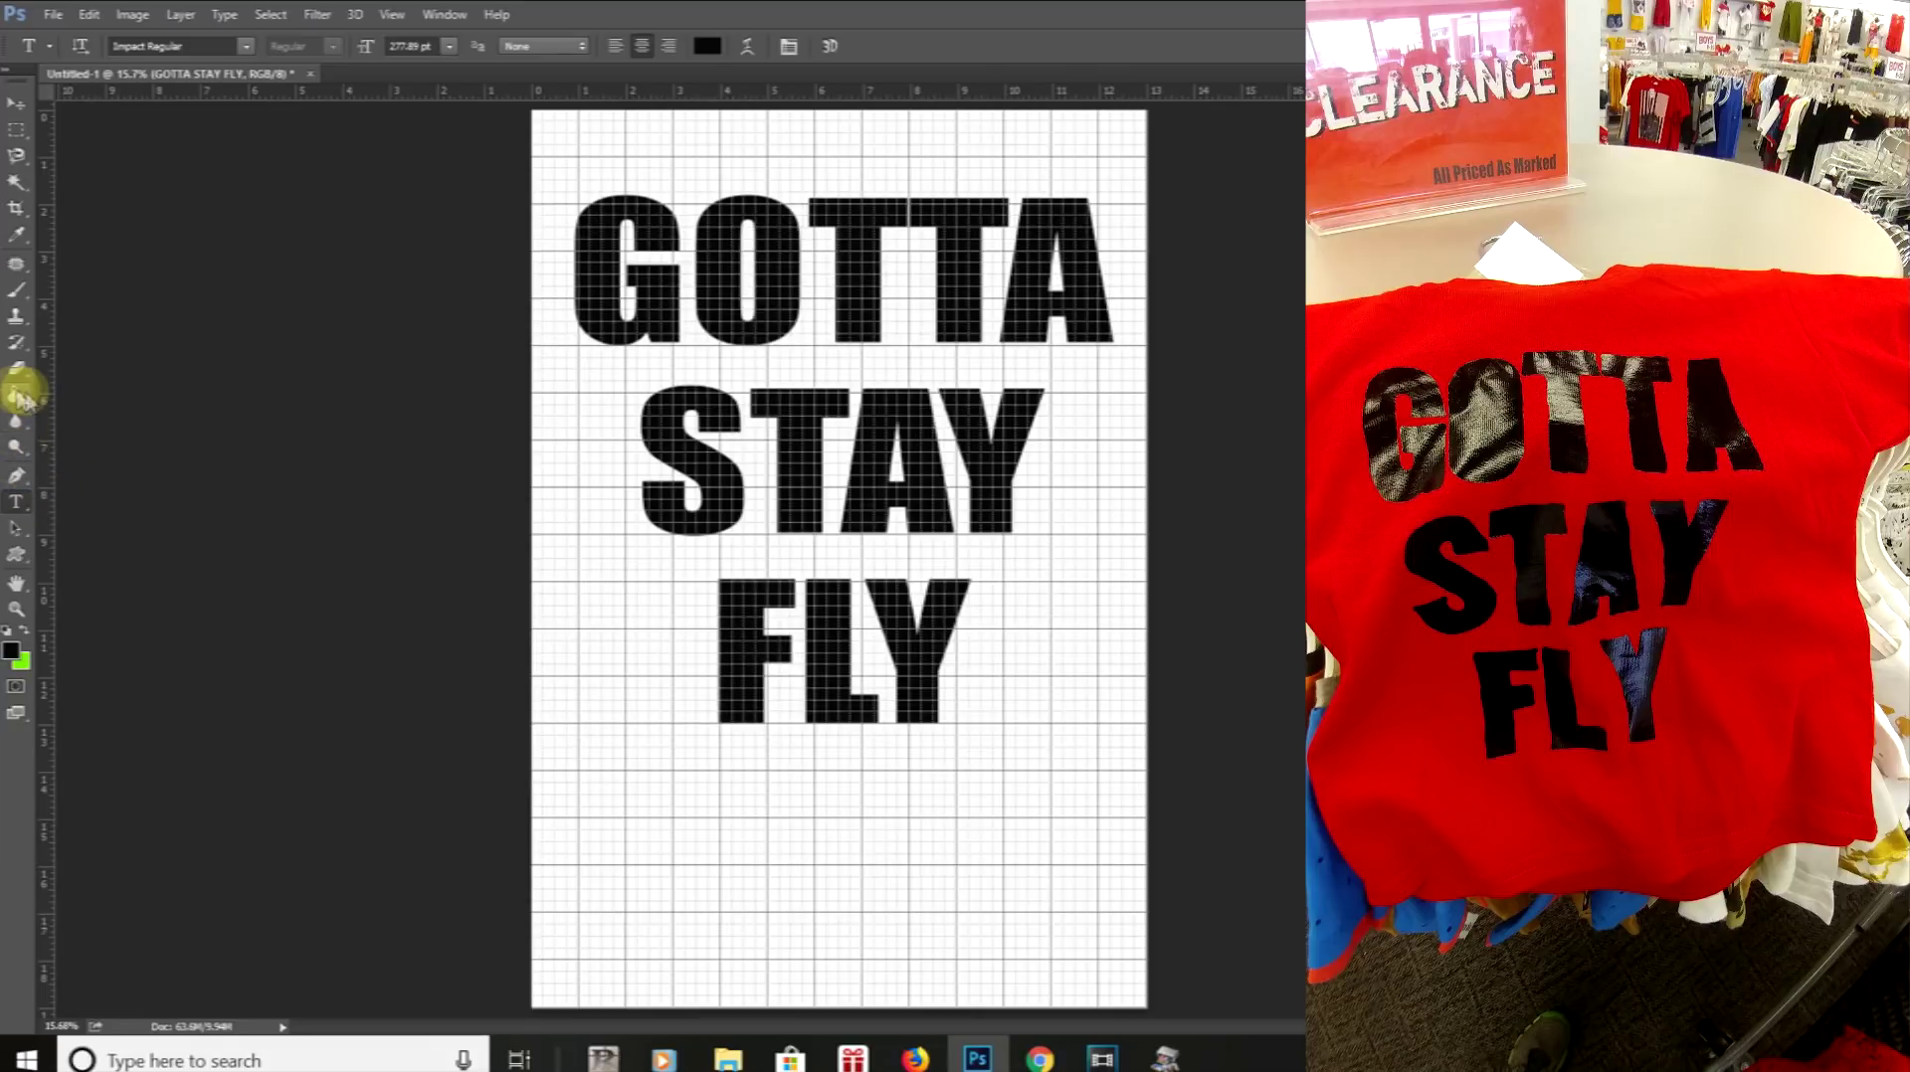
Rasterize the text layer and fill the enclosed holes of the O and both As with near-black (#060606) using the Paint Bucket
left_click(16, 398)
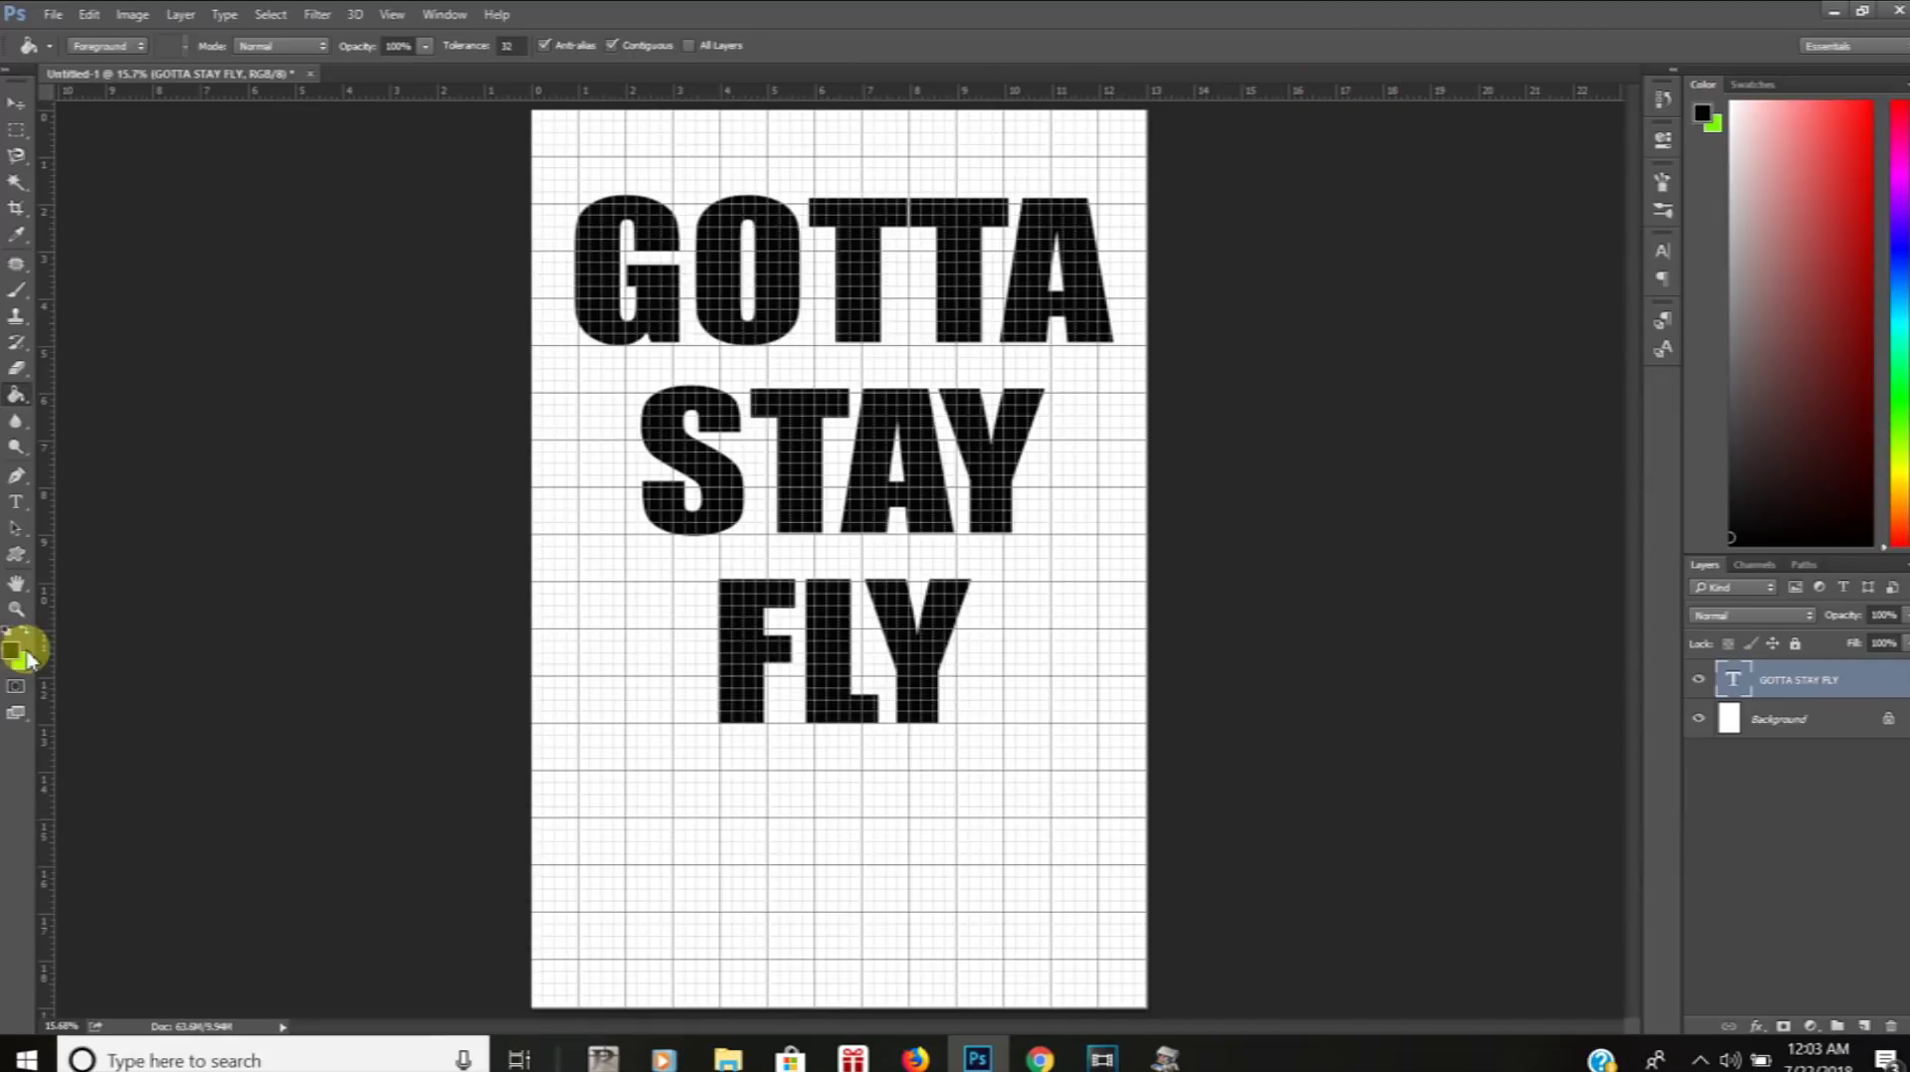
left_click(16, 651)
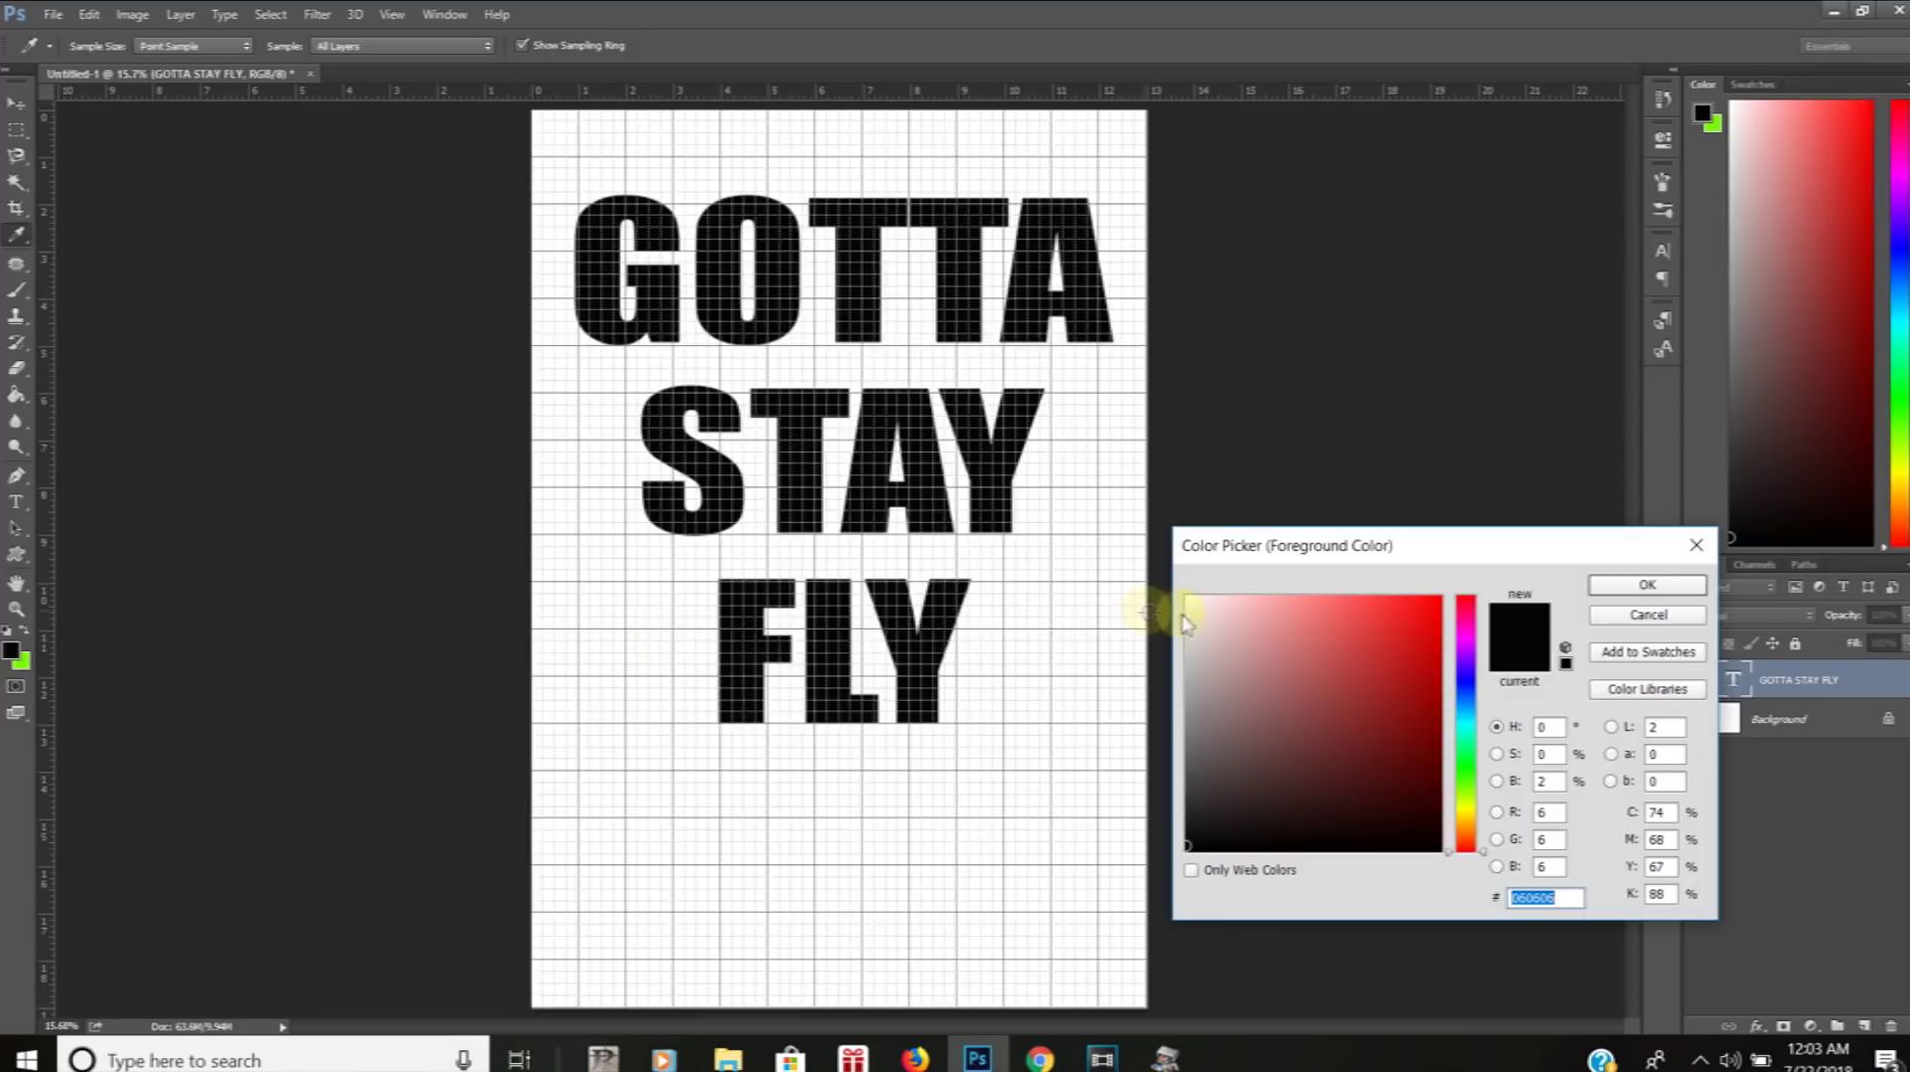
left_click(1646, 589)
key("g")
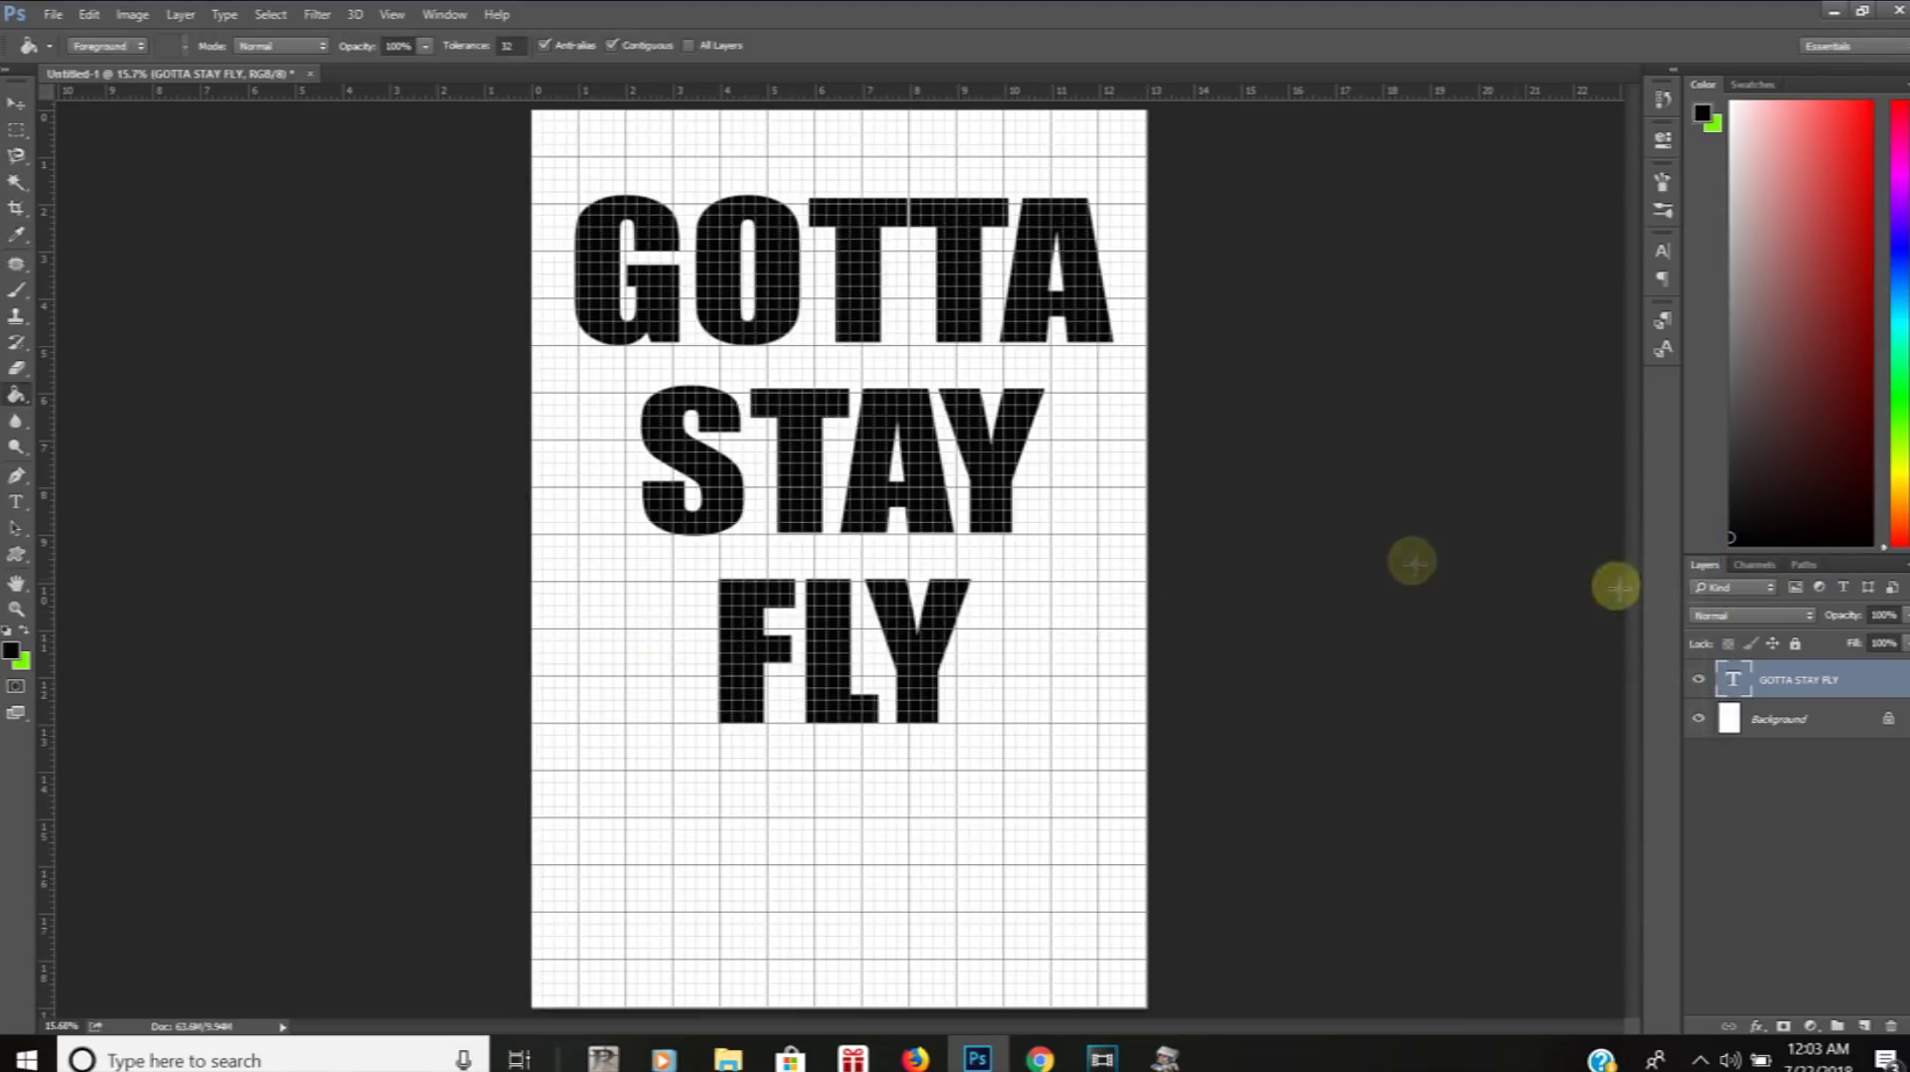
left_click(748, 284)
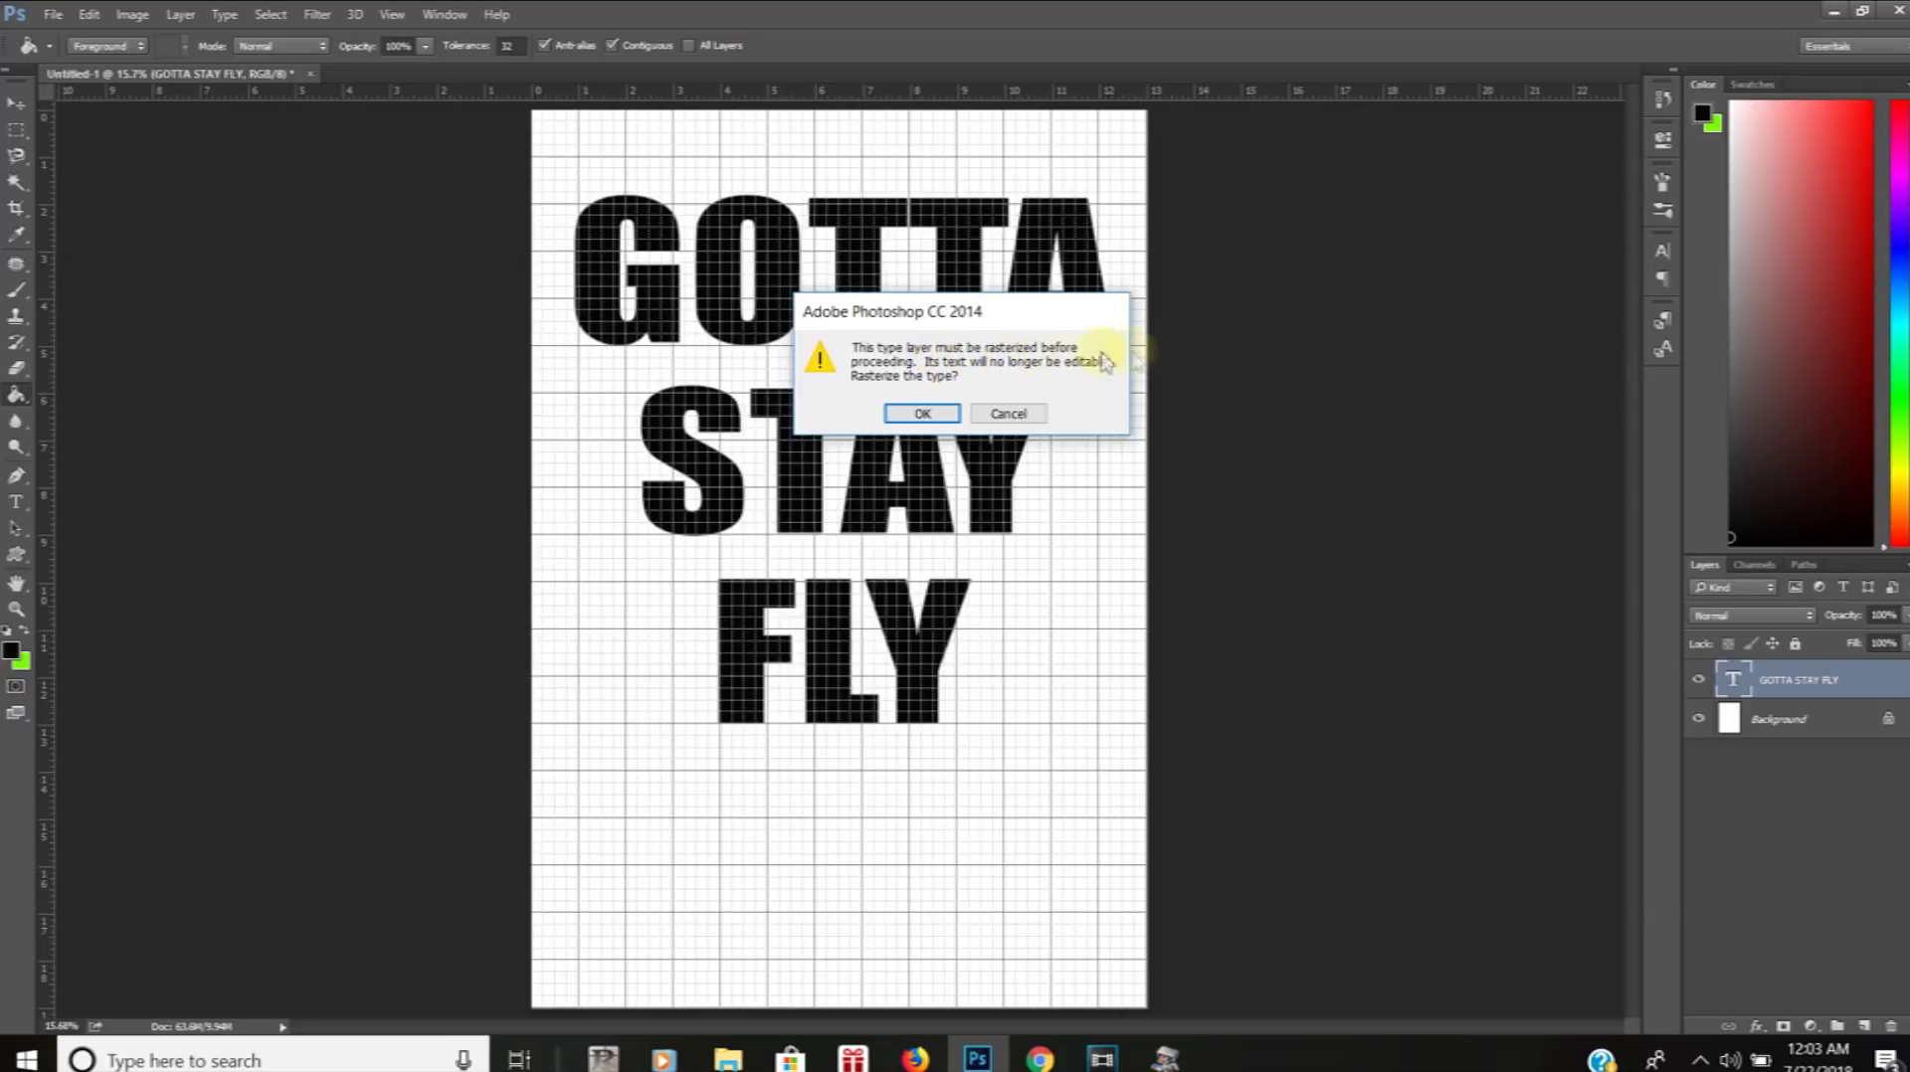
left_click(922, 414)
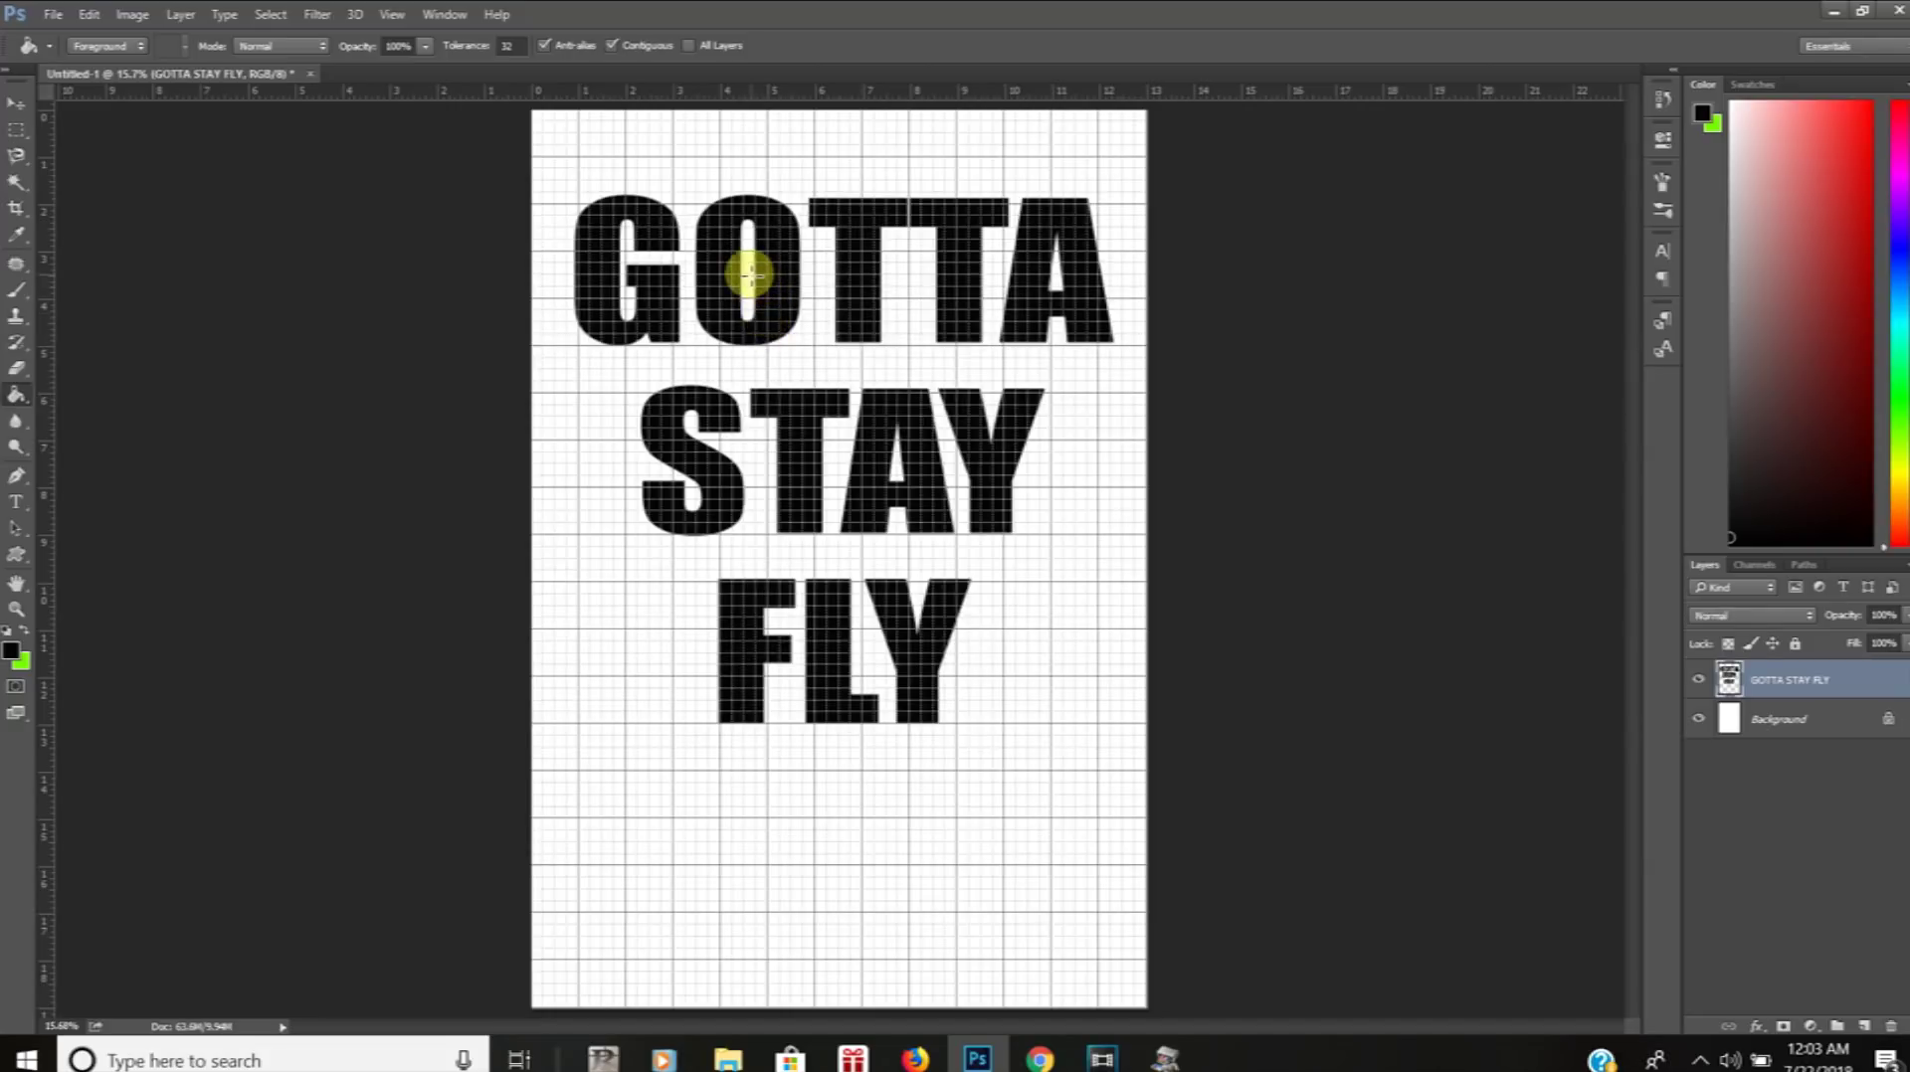
left_click(1069, 284)
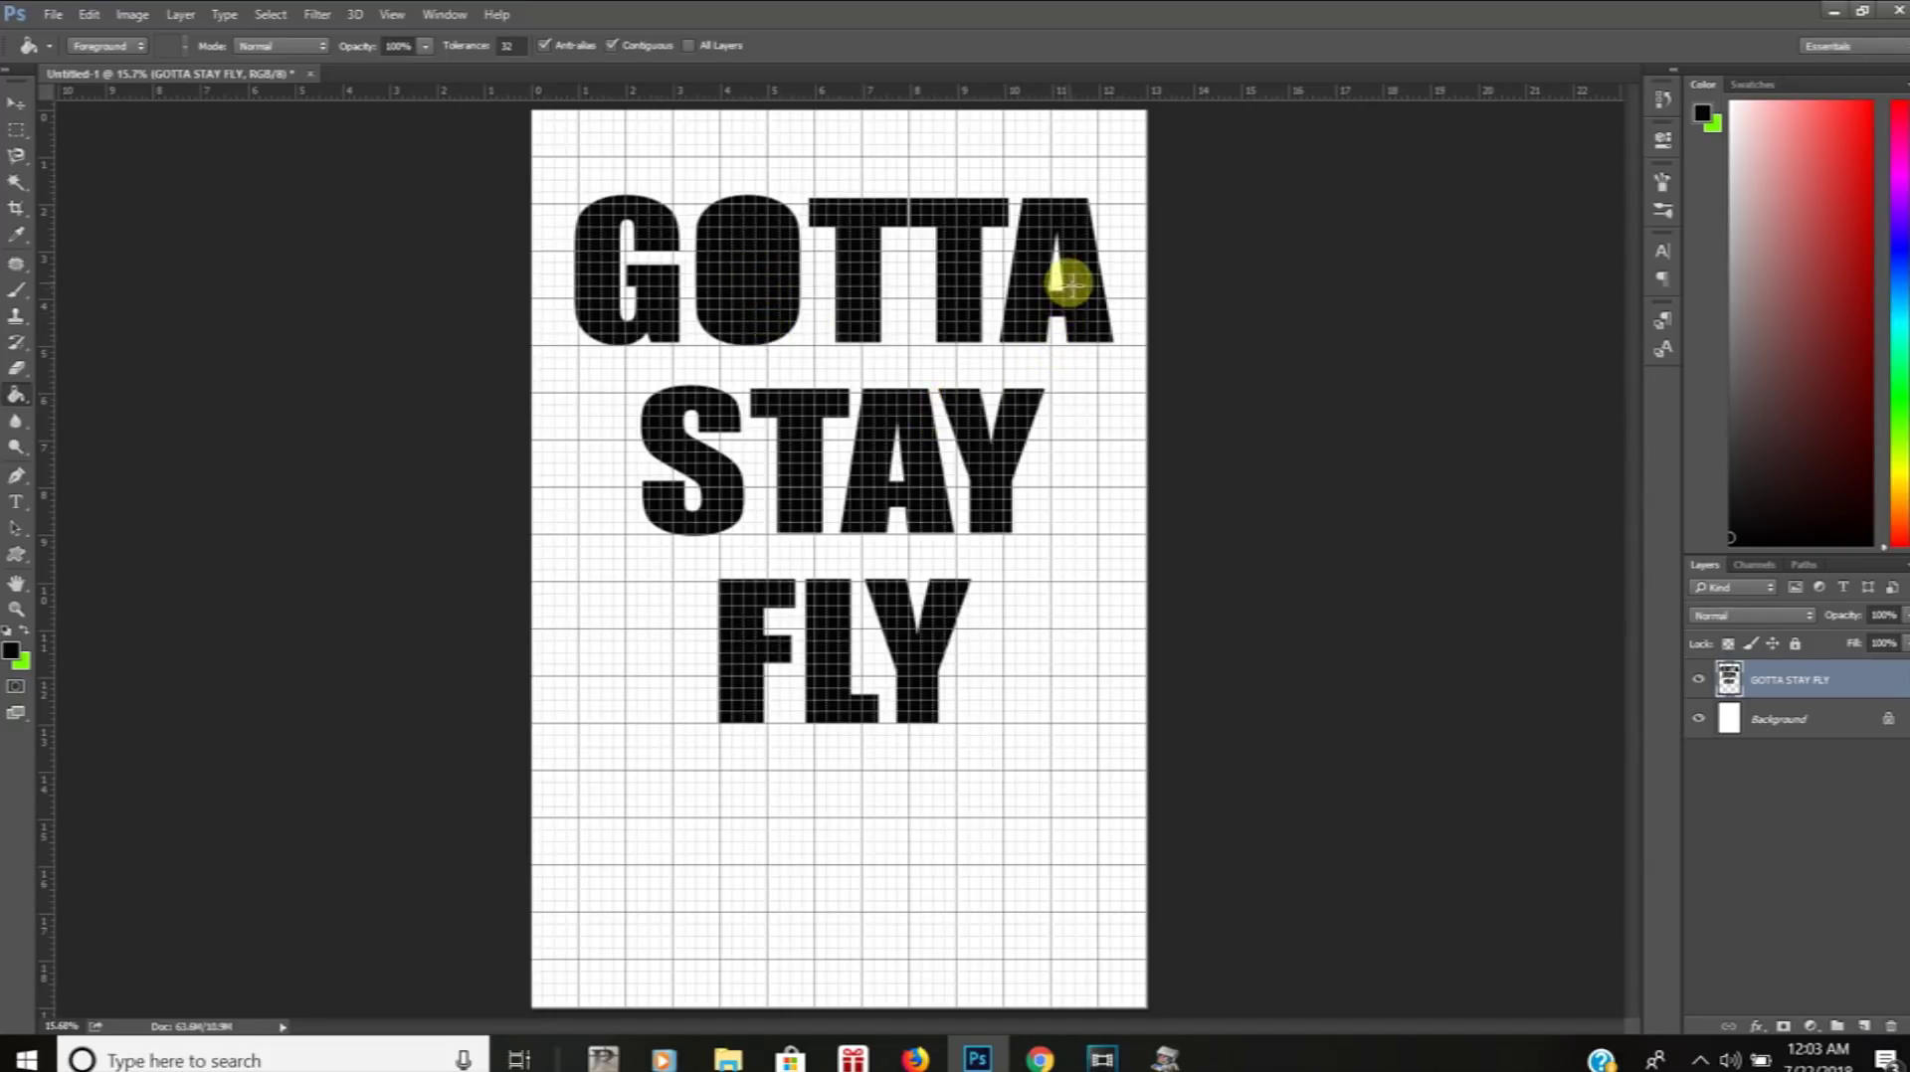
left_click(897, 468)
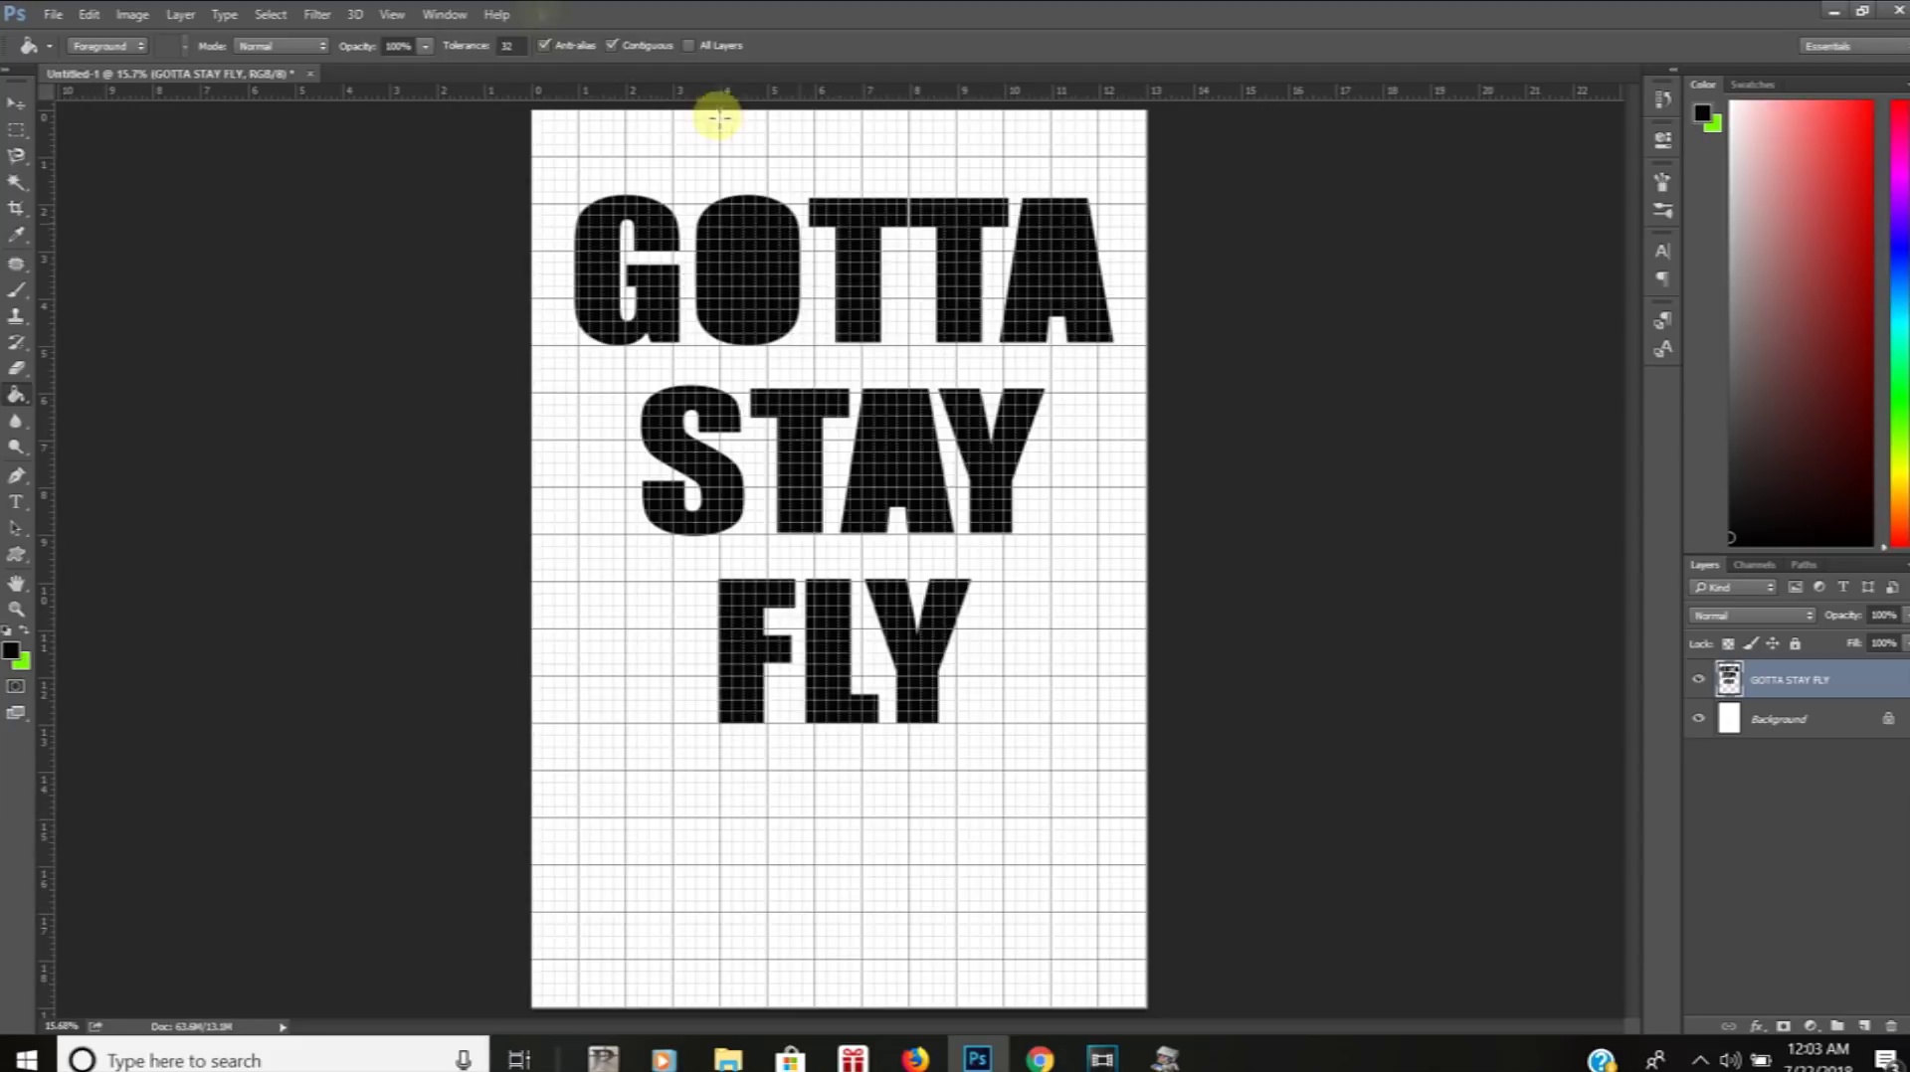
Hide the grid and other extras overlaying the GOTTA STAY FLY page
left_click(392, 15)
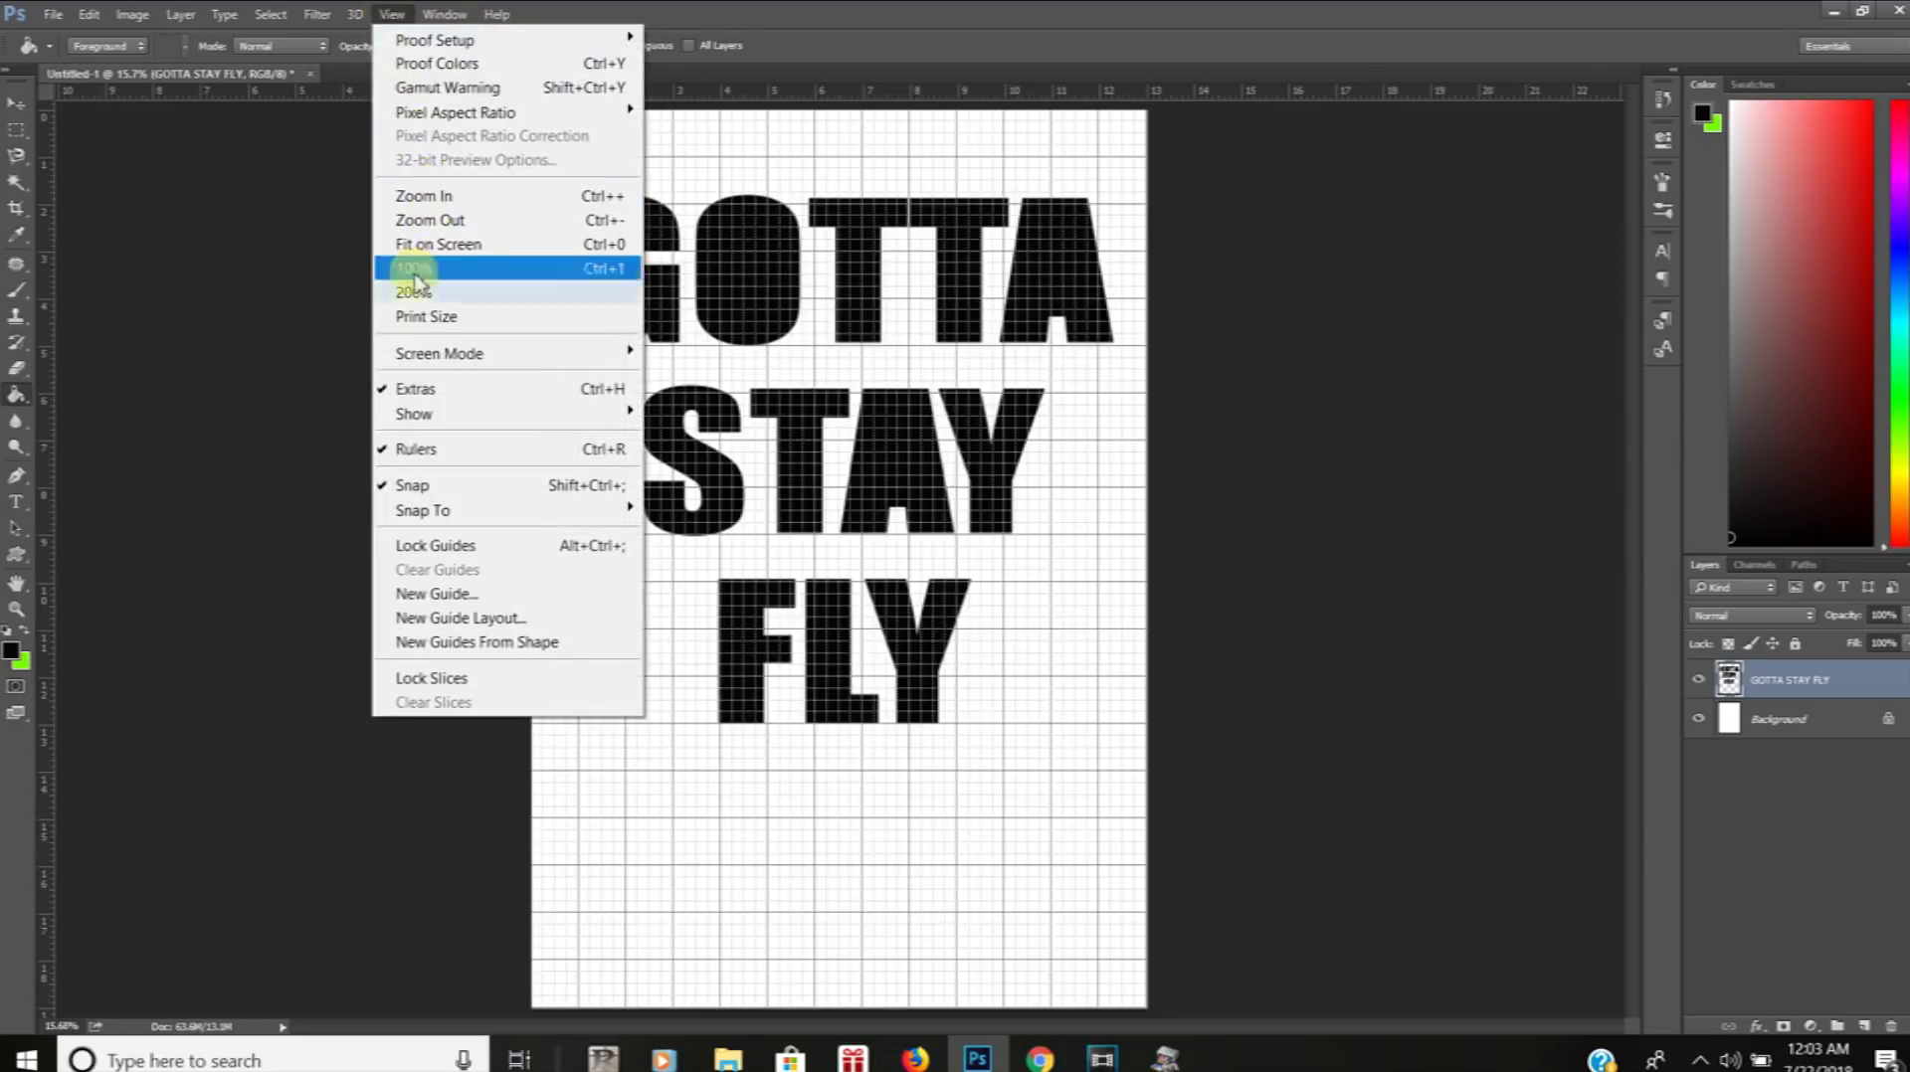
left_click(423, 390)
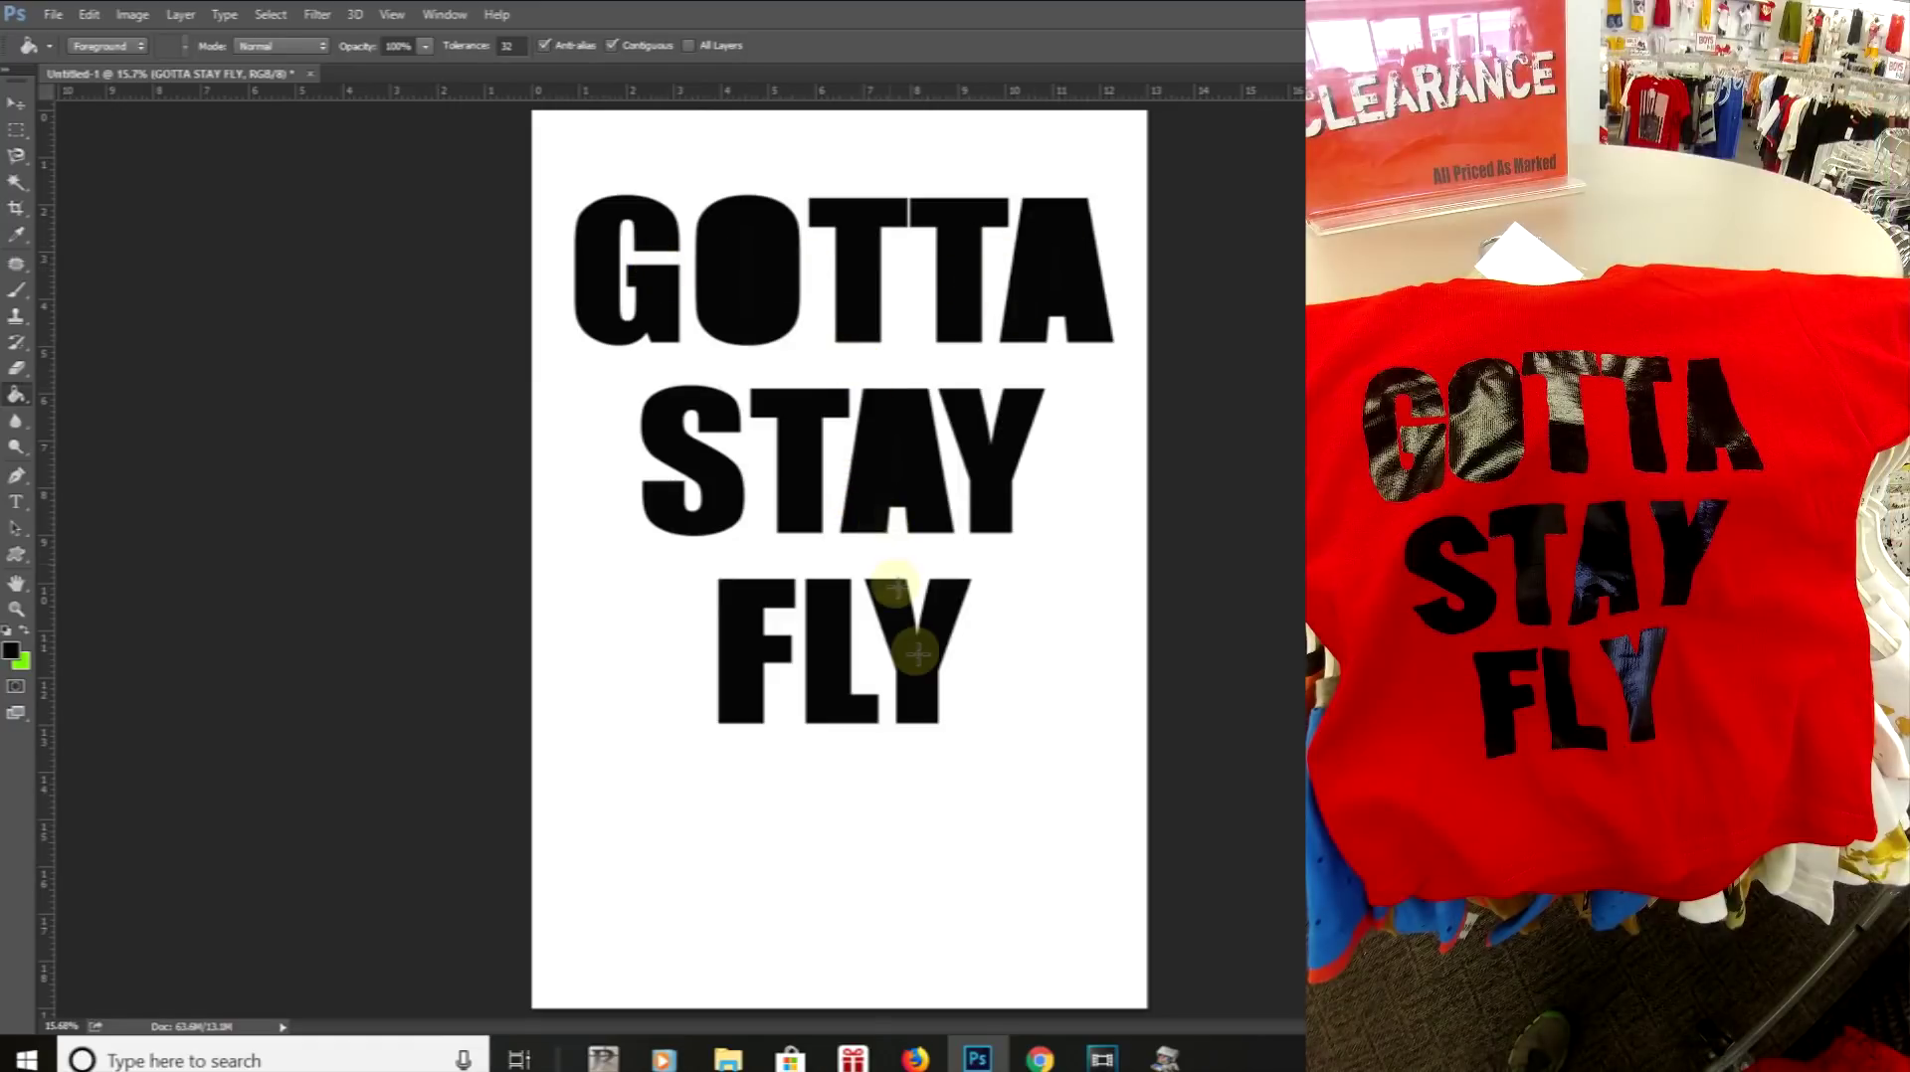
left_click(52, 15)
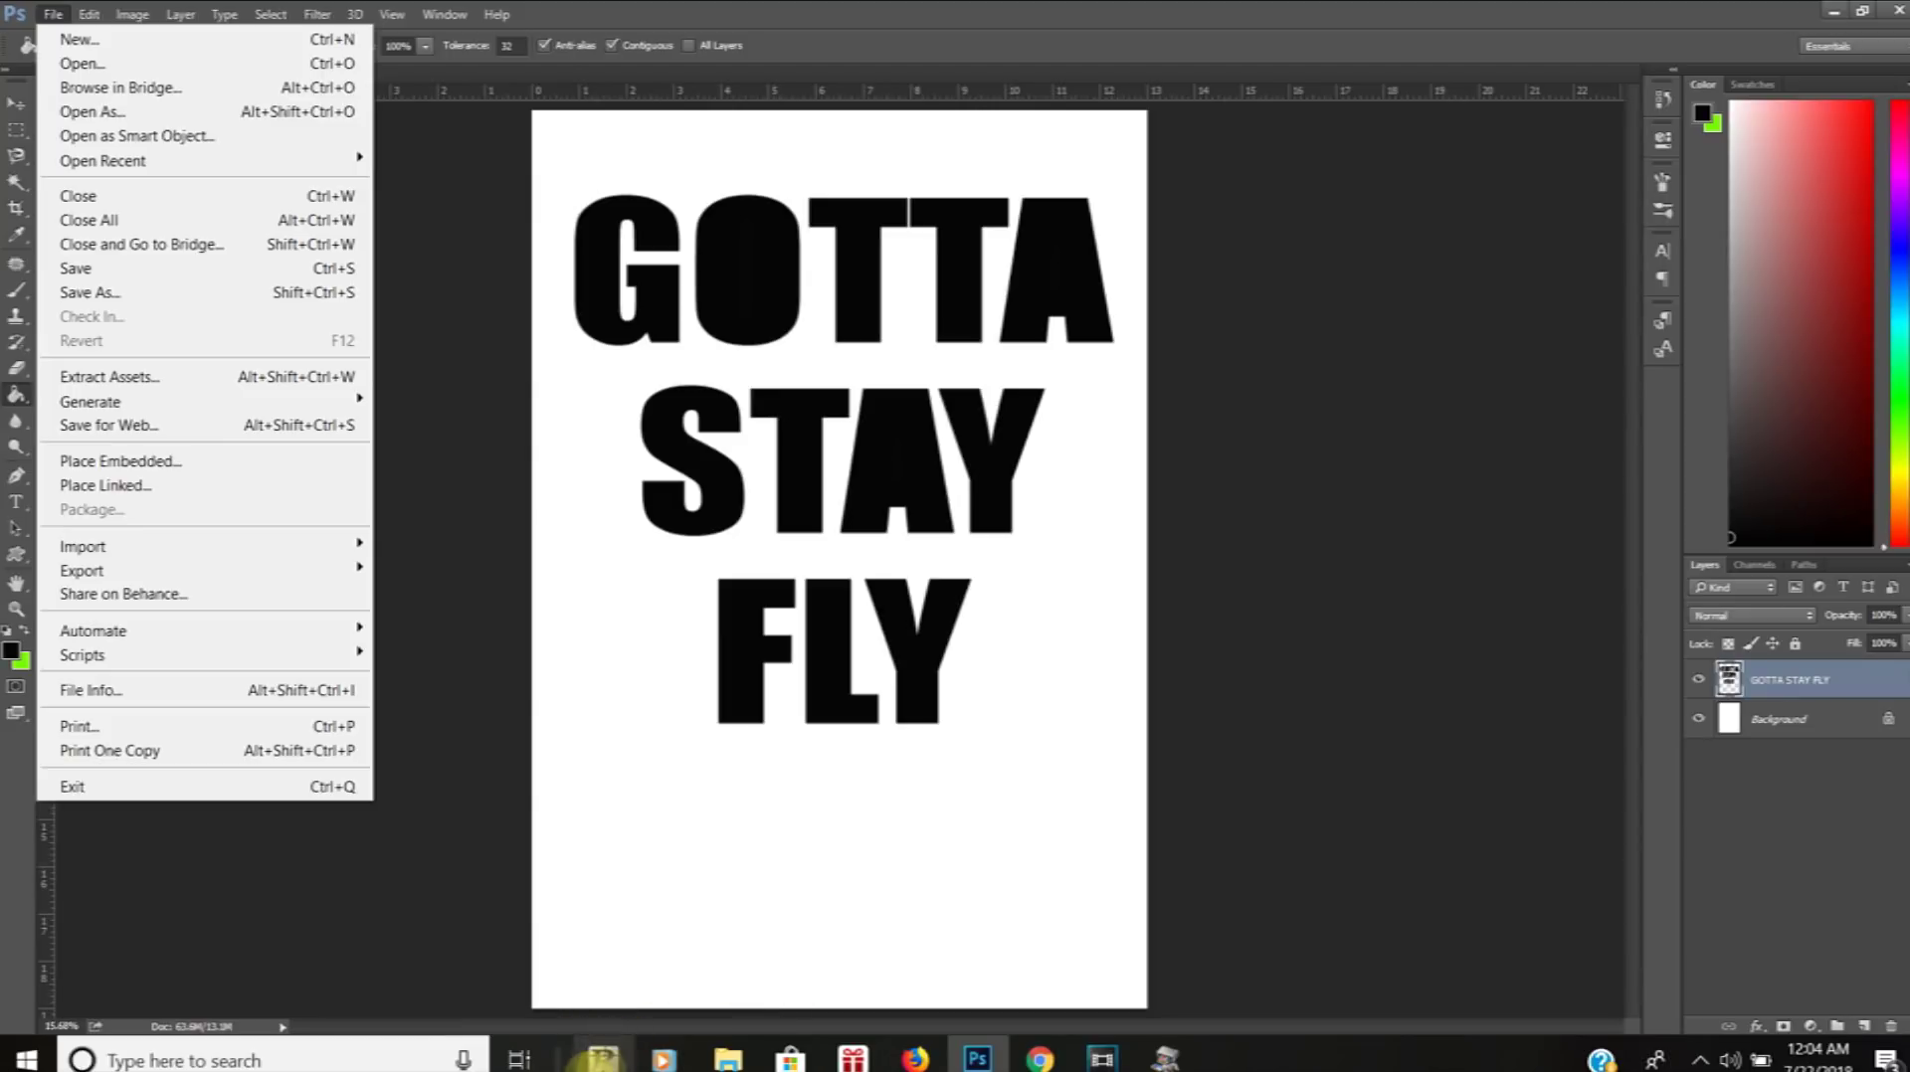
Minimize Photoshop and switch to CutStudio with a blank document
left_click(1835, 14)
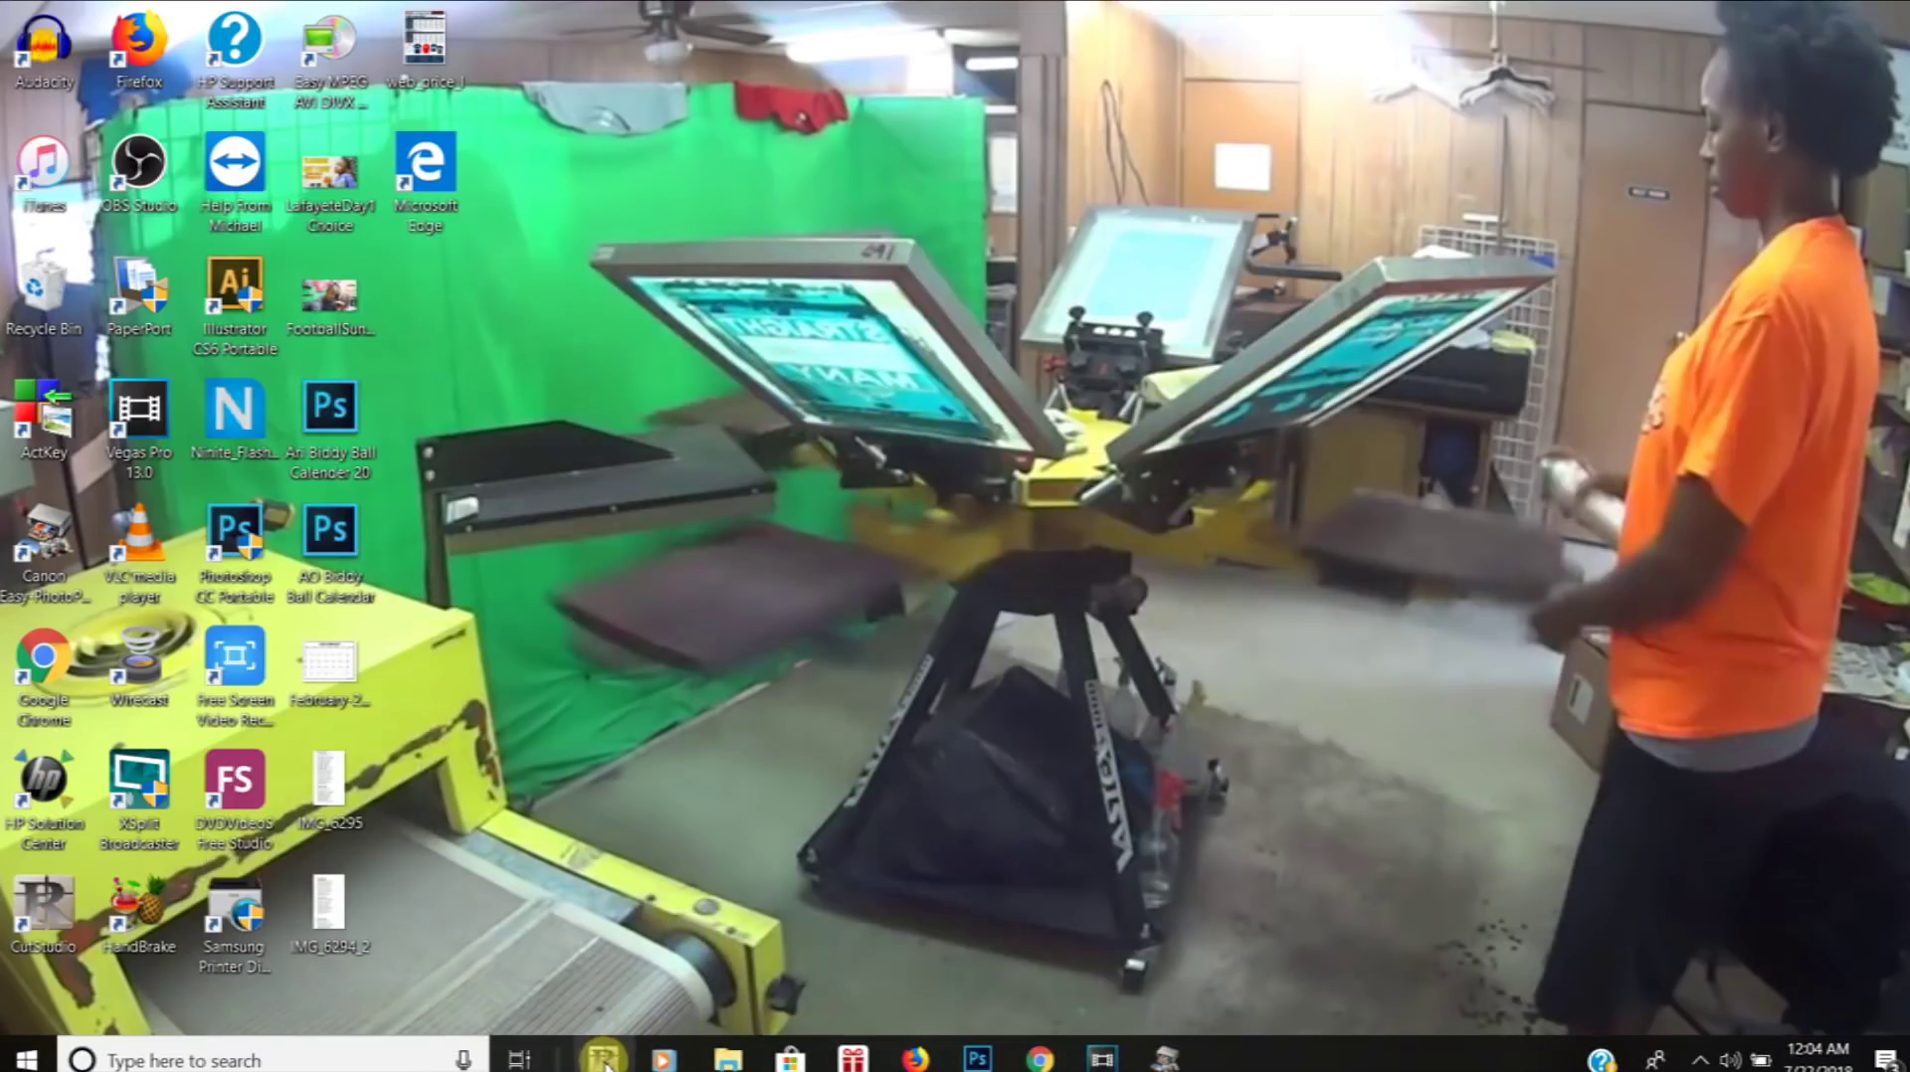
left_click(602, 1057)
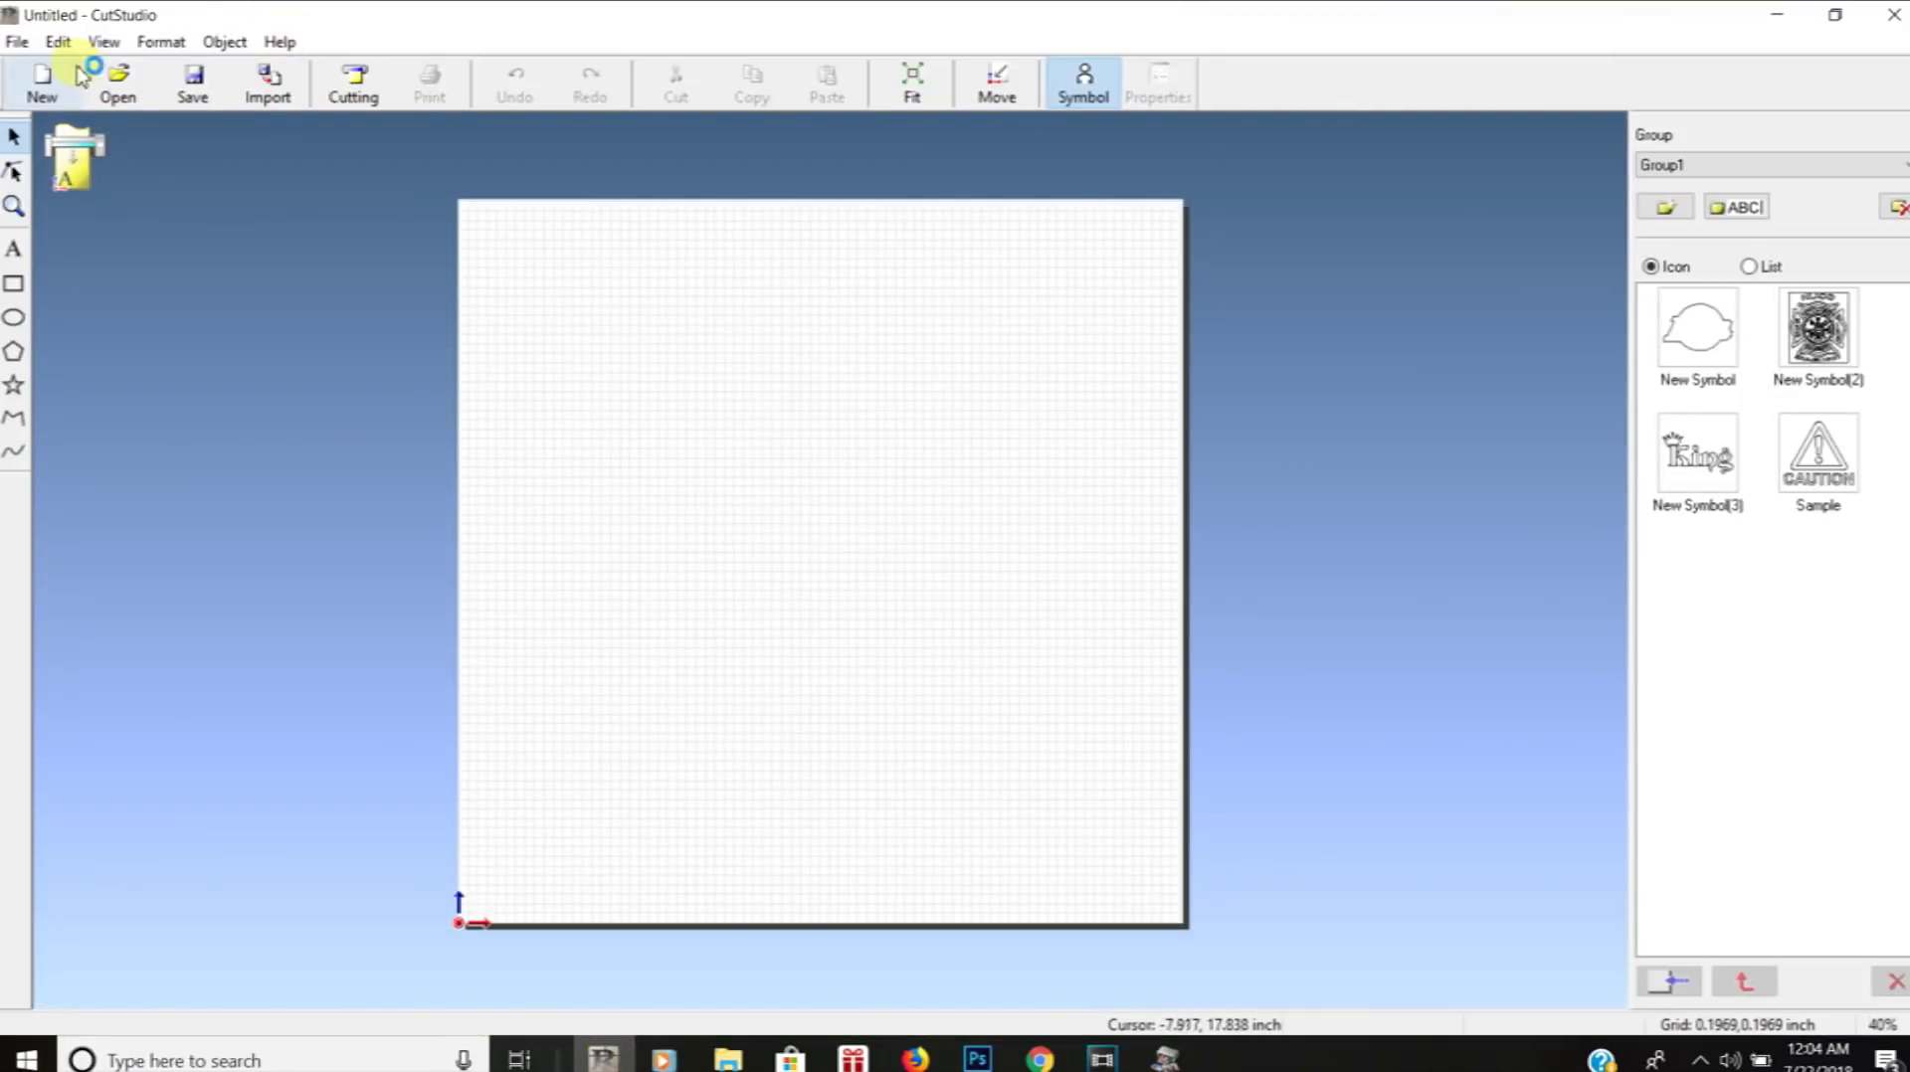
left_click(18, 43)
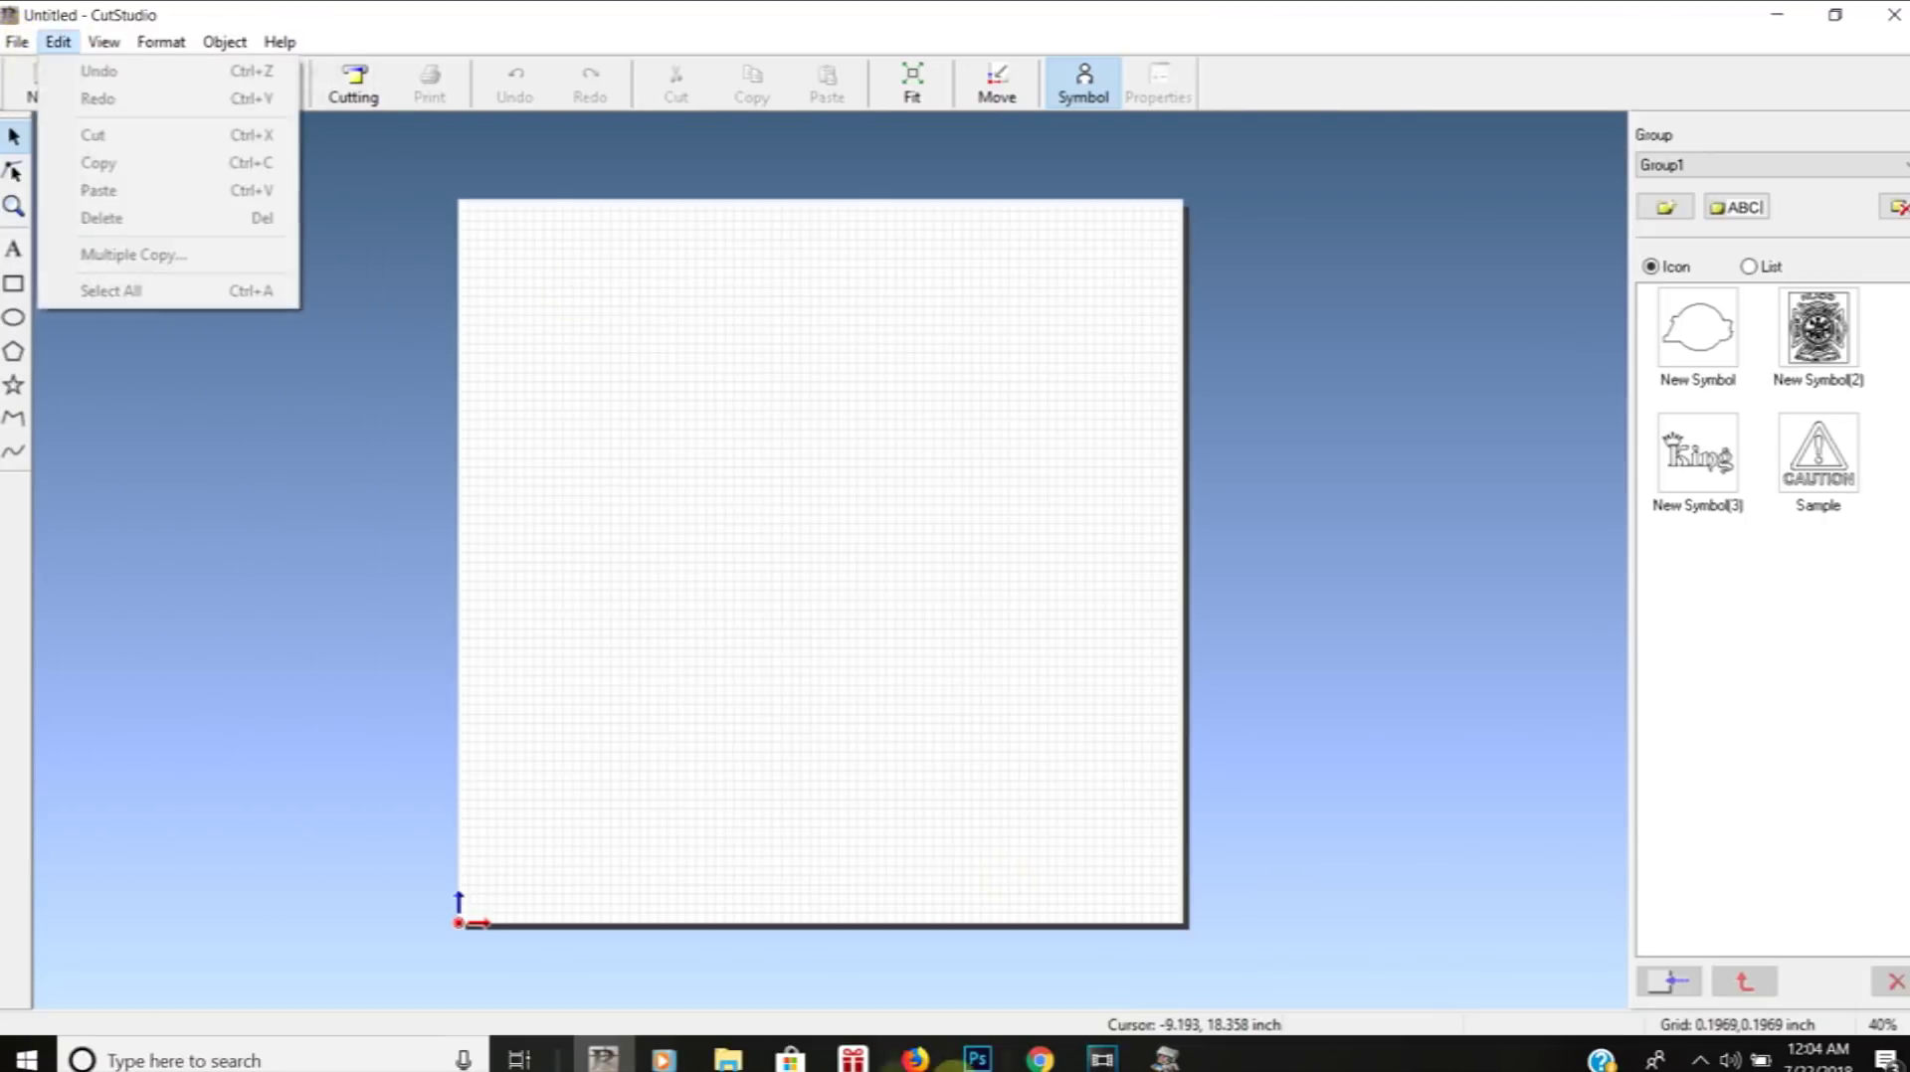
Locate the Stay Fly JPG through This PC and bring it into the blank CutStudio document
left_click(336, 1055)
type("THIS")
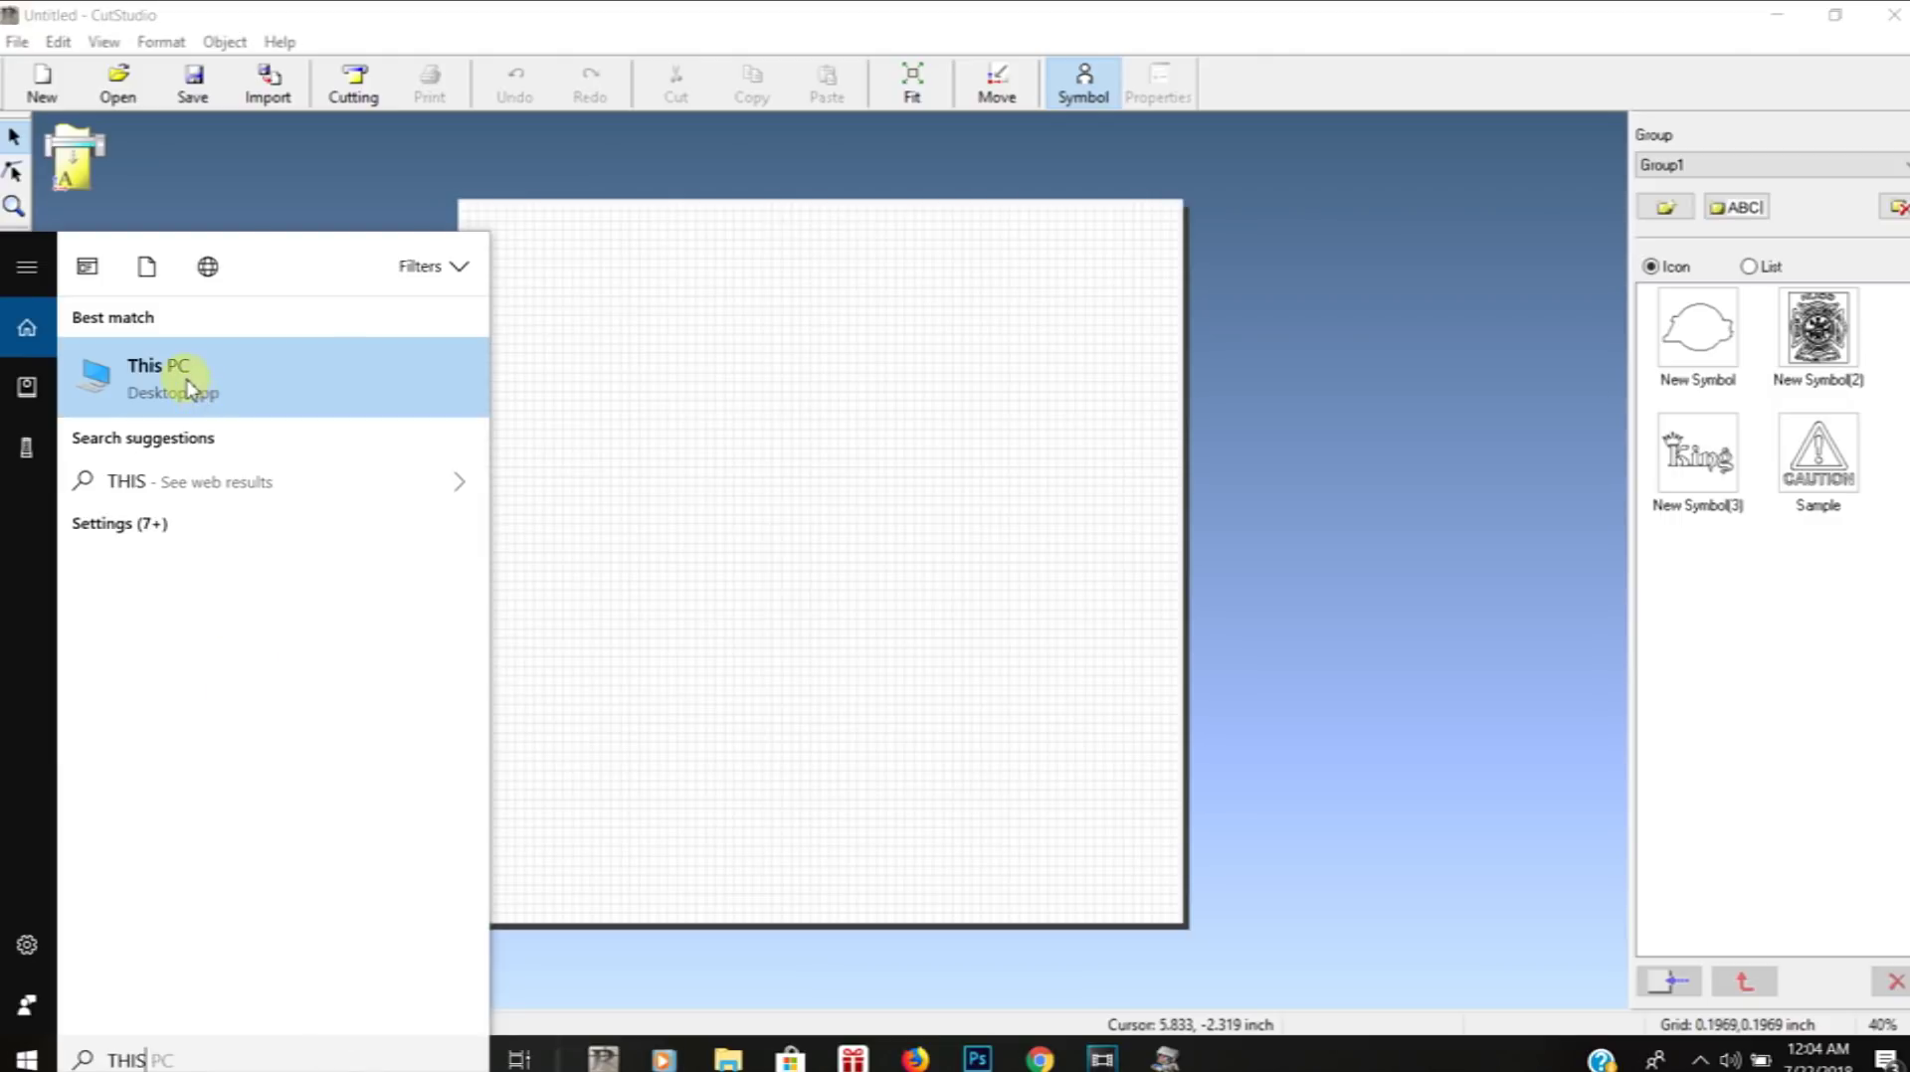
left_click(189, 385)
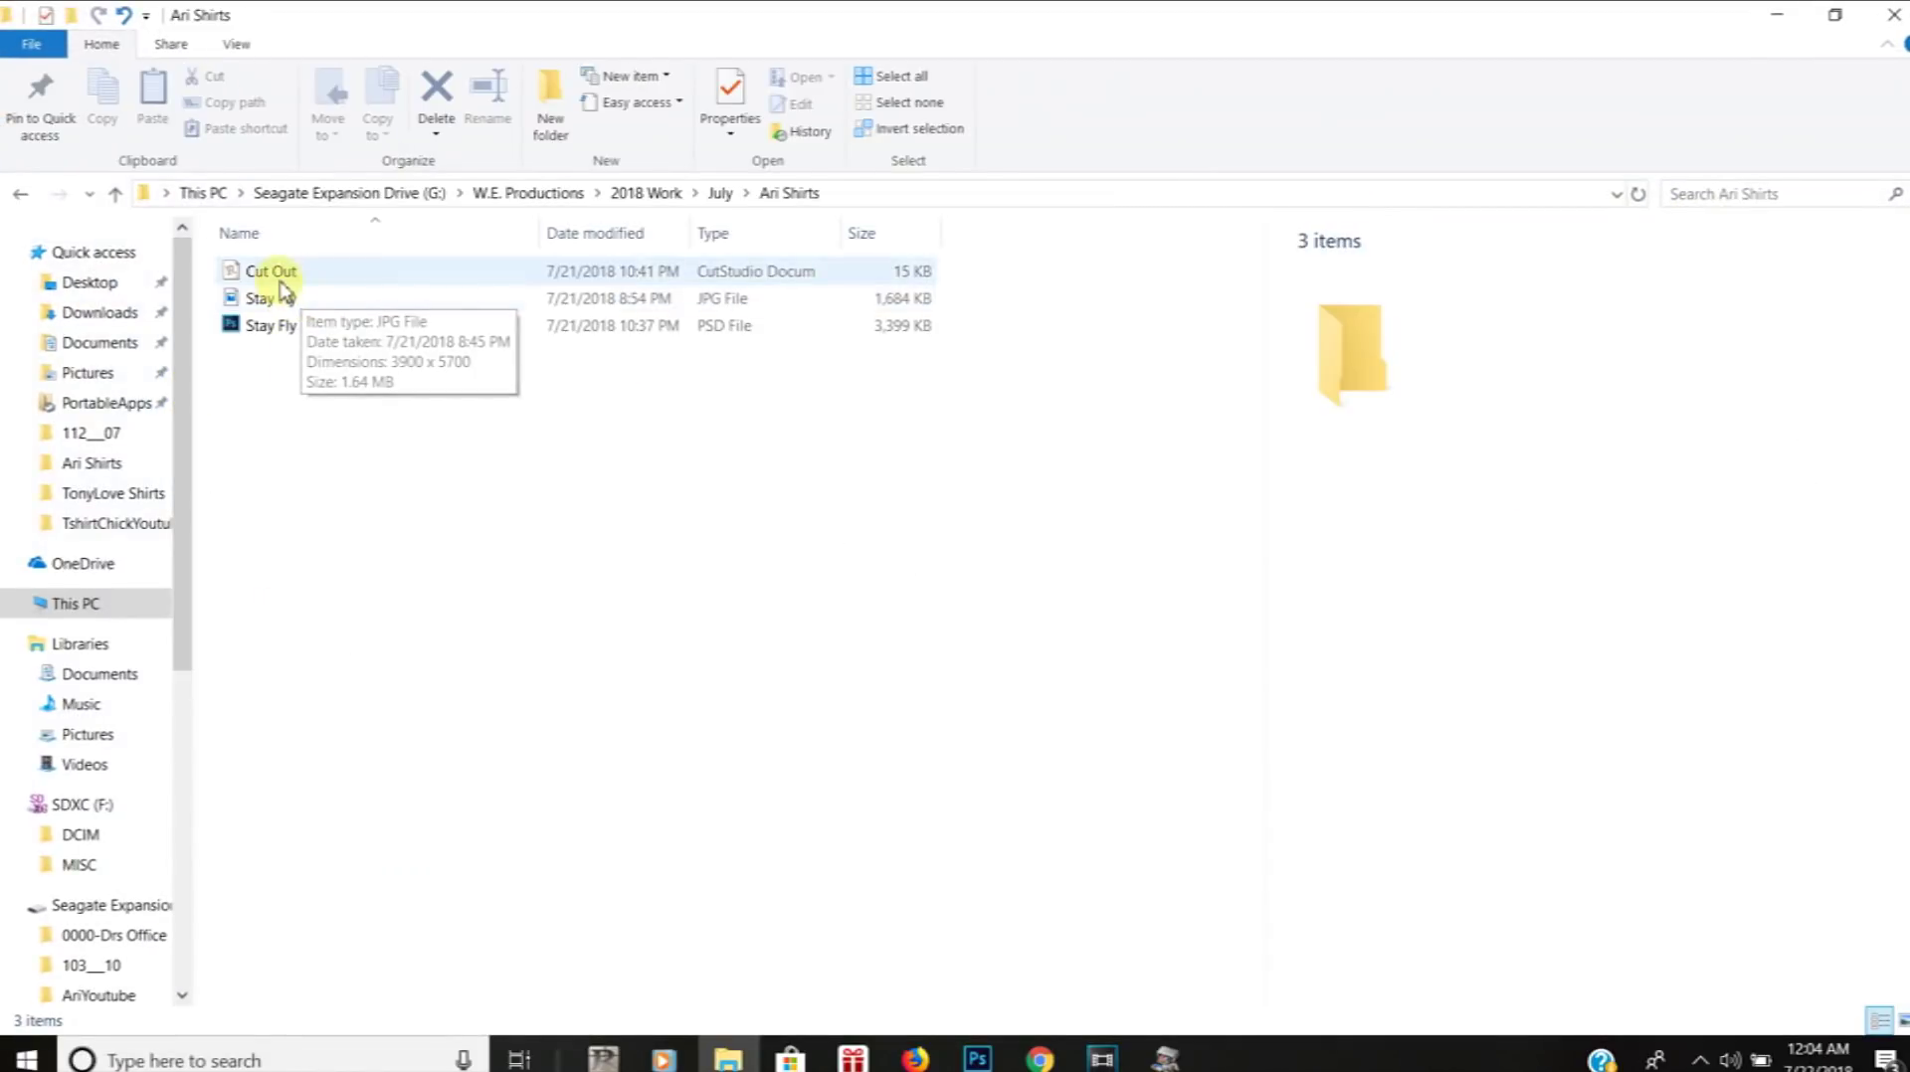
left_click(287, 300)
left_click(279, 303)
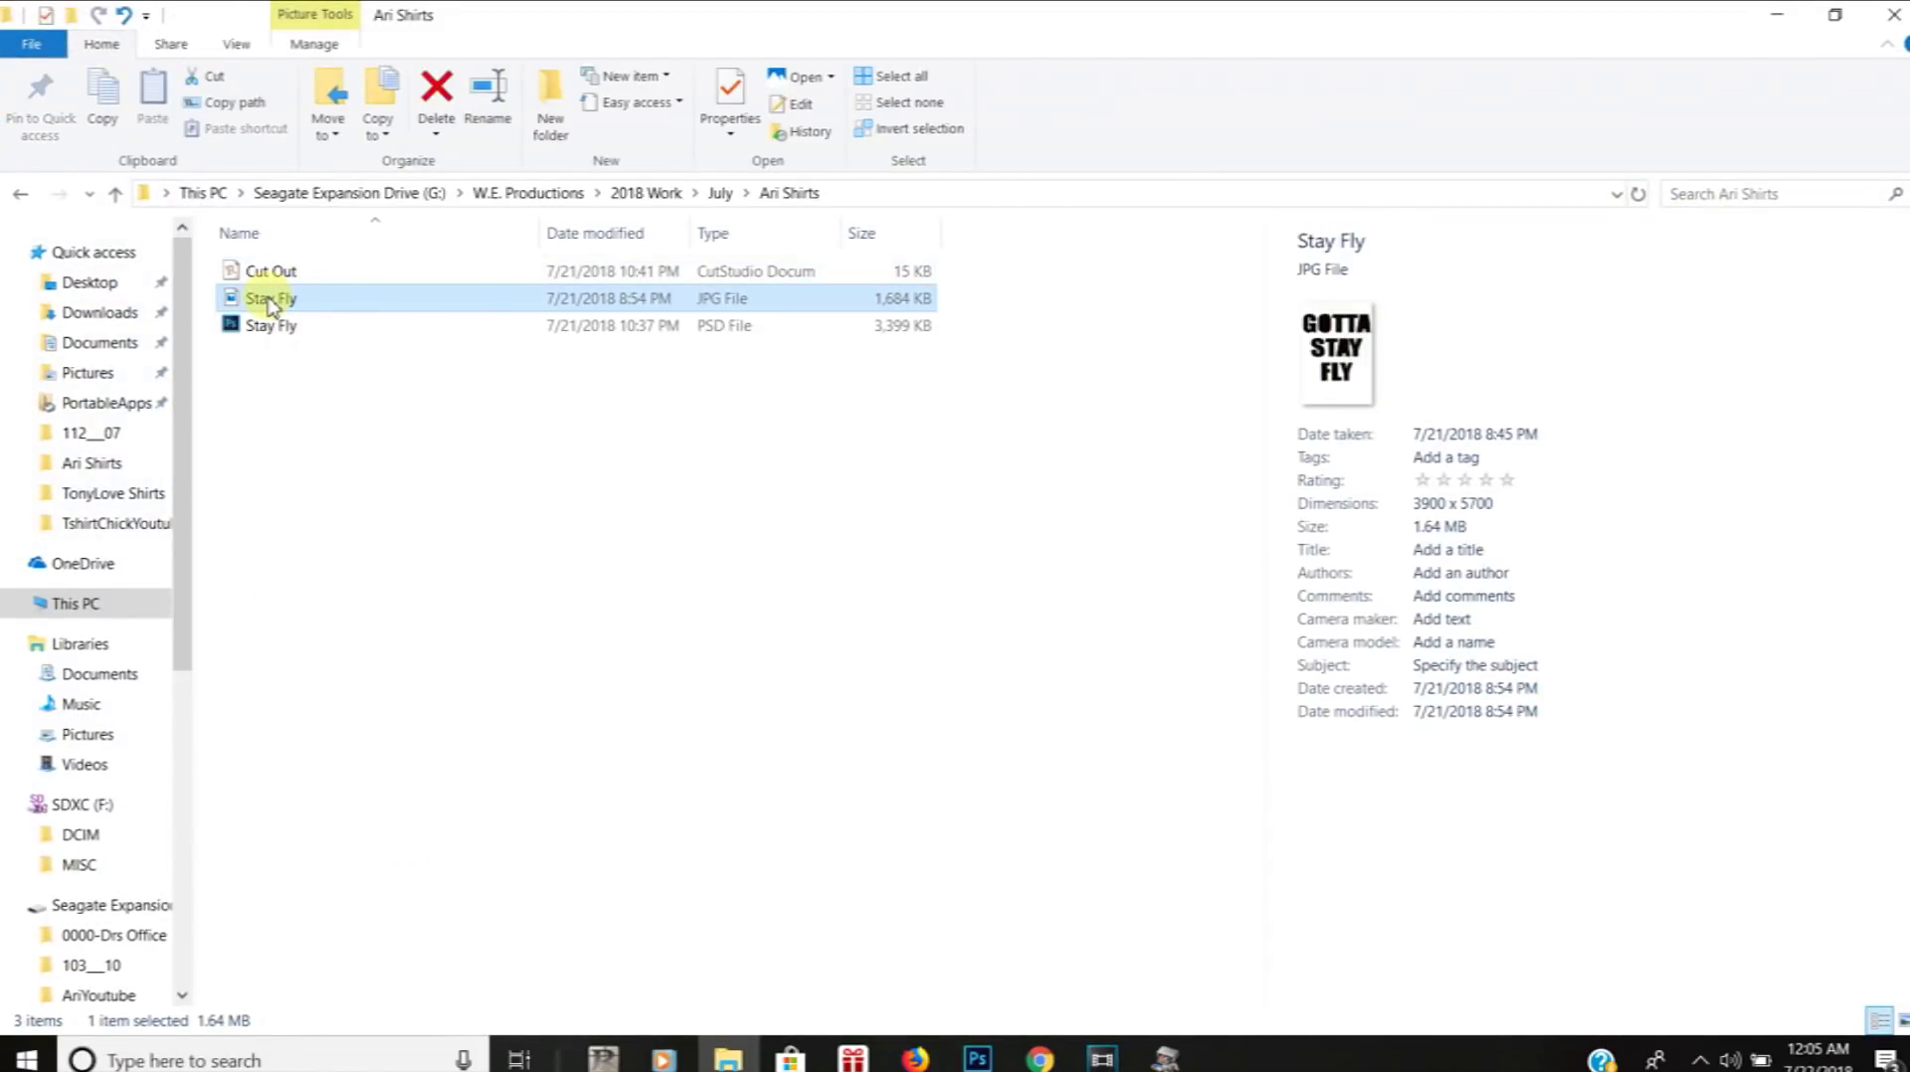
left_click_drag(268, 303, 620, 666)
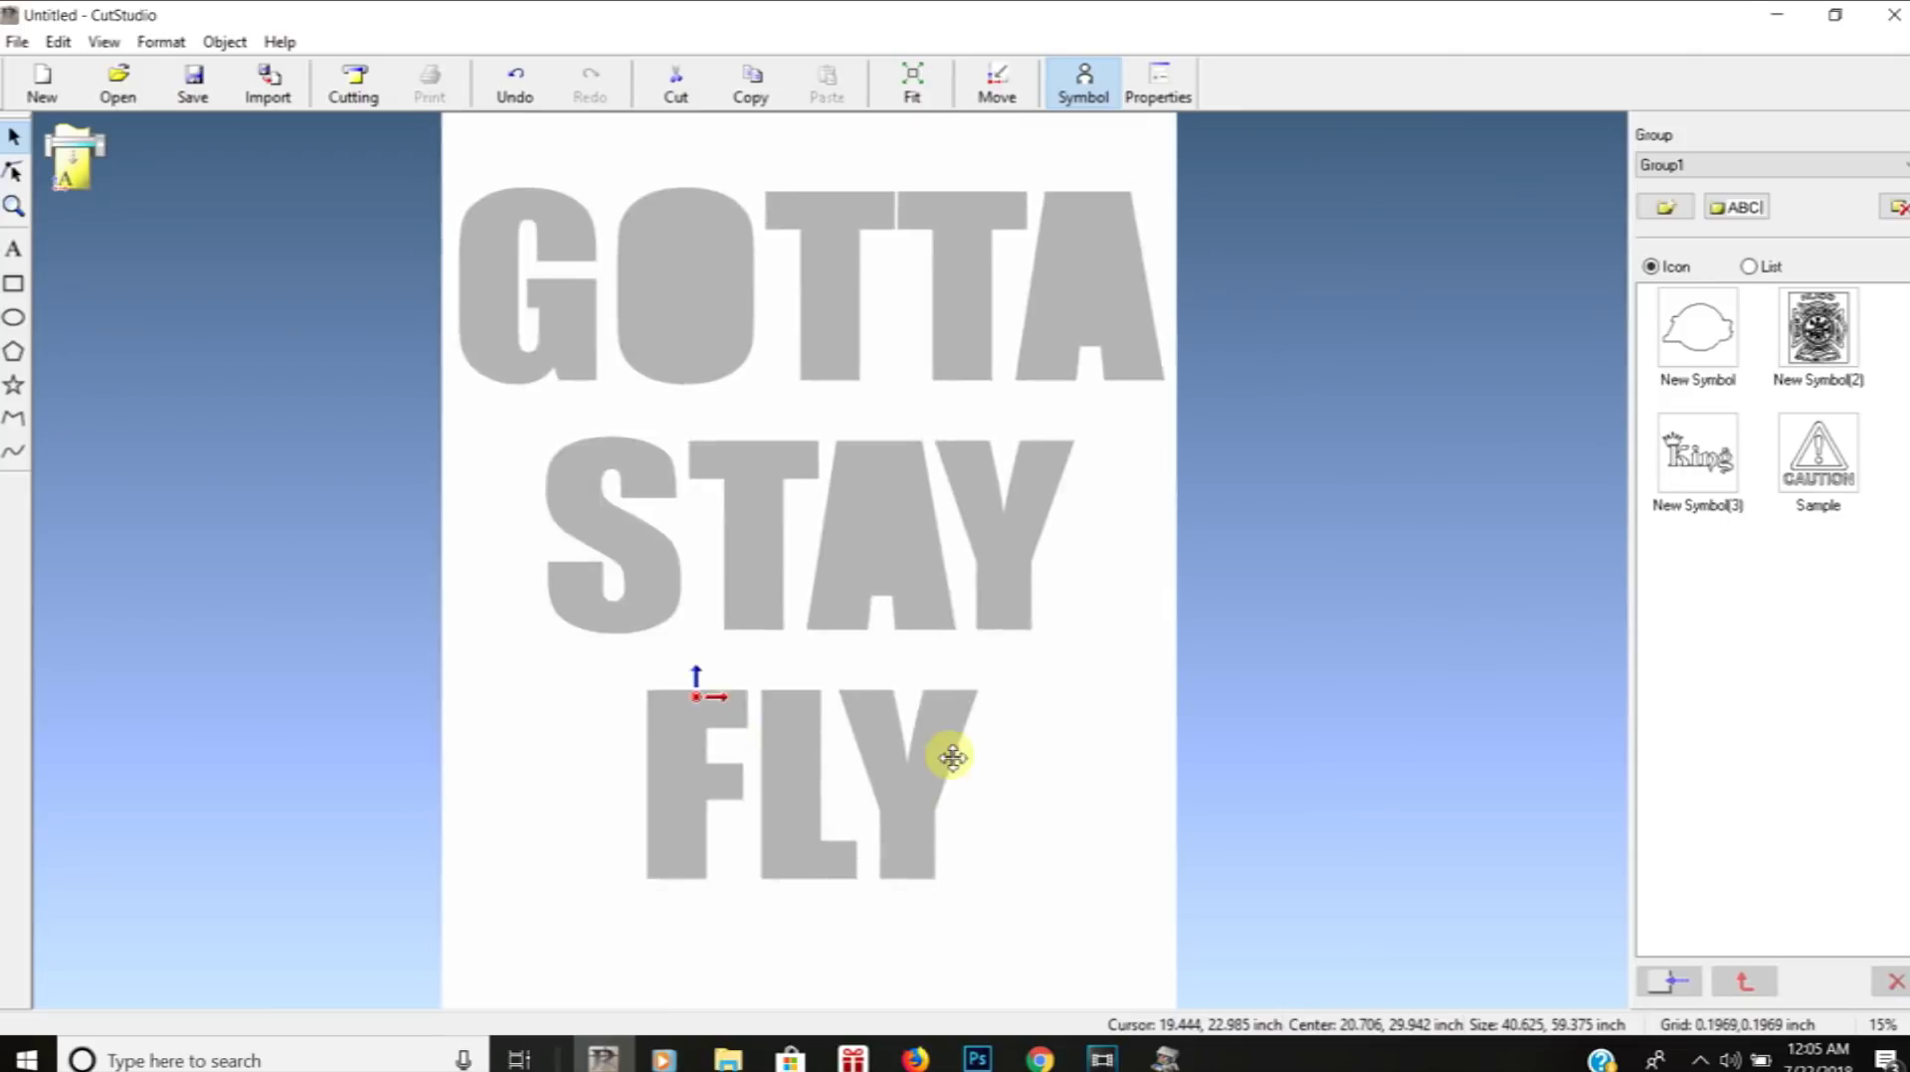
Reposition the imported Stay Fly image and extract its contour lines with Image Outline
scroll(970, 594, "down", 1)
scroll(969, 594, "up", 1)
scroll(969, 594, "down", 1)
left_click_drag(800, 486, 724, 496)
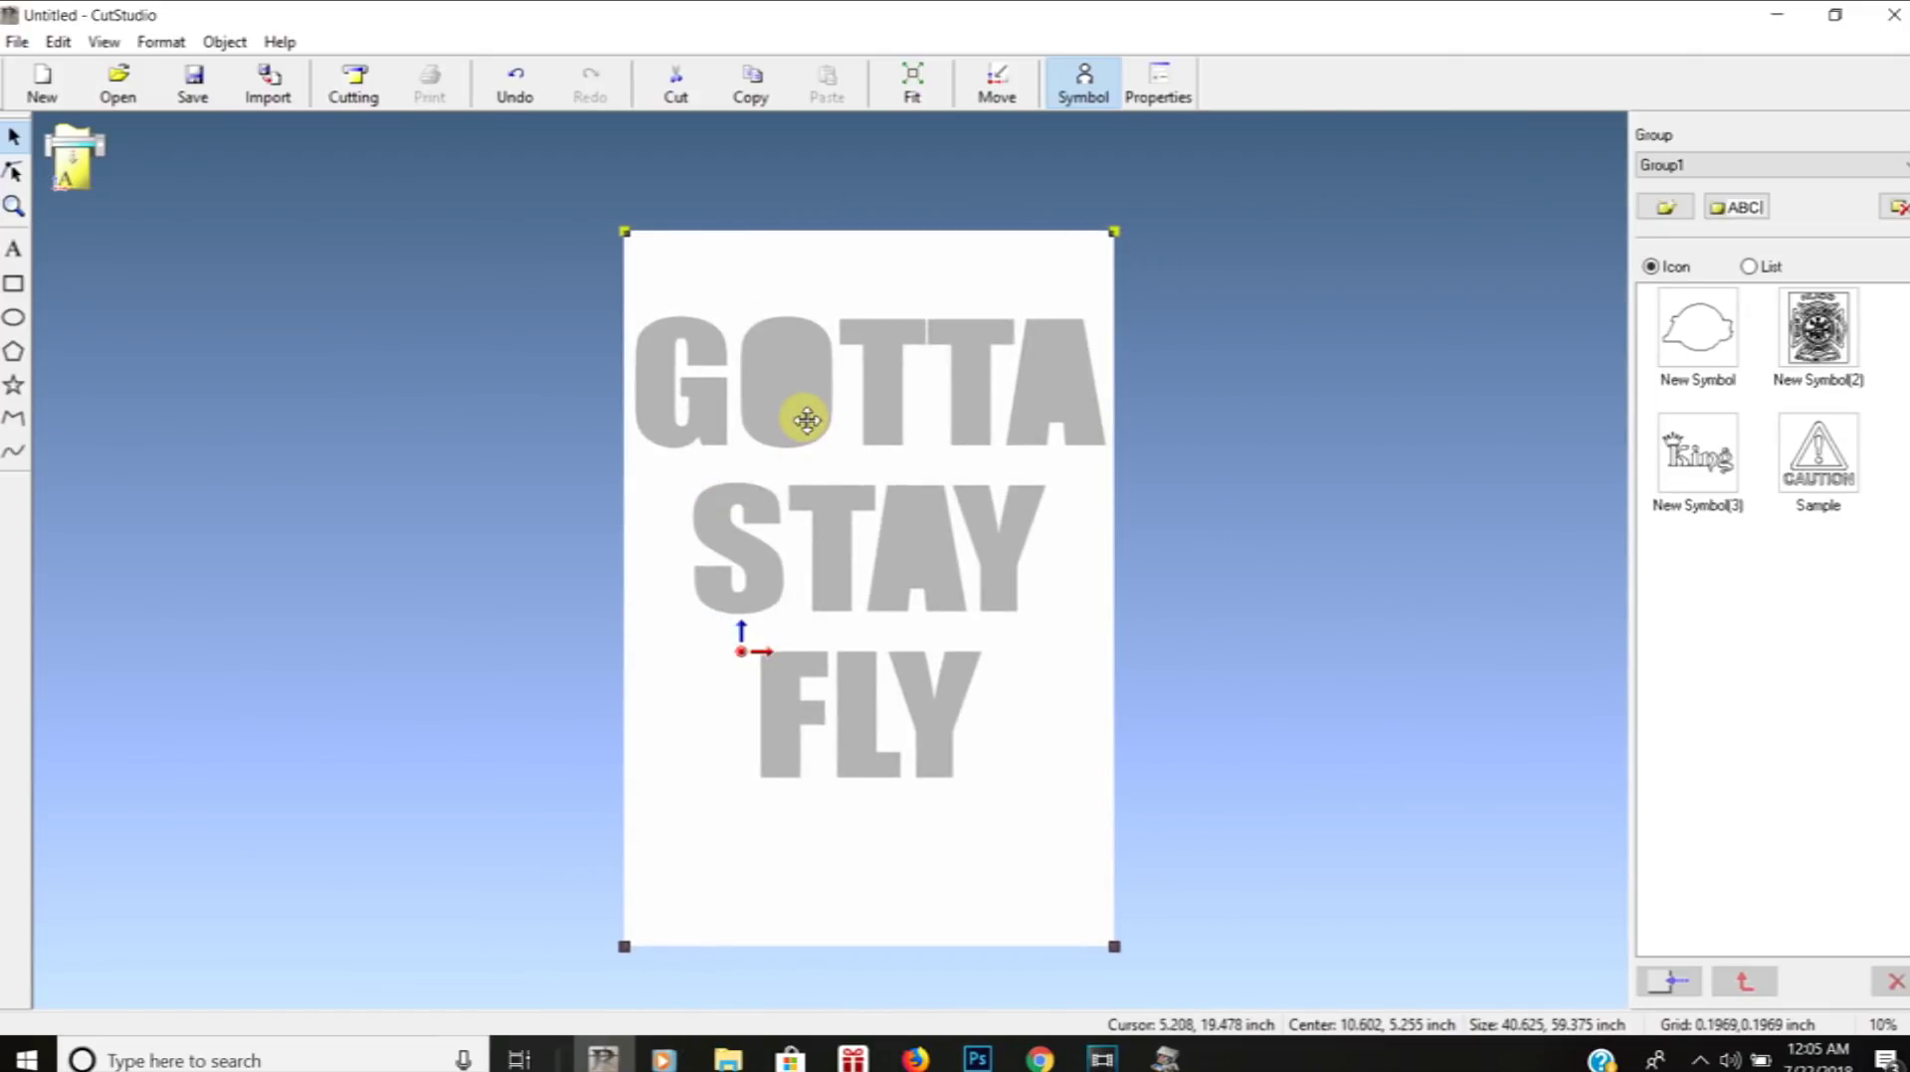
right_click(806, 421)
left_click(885, 527)
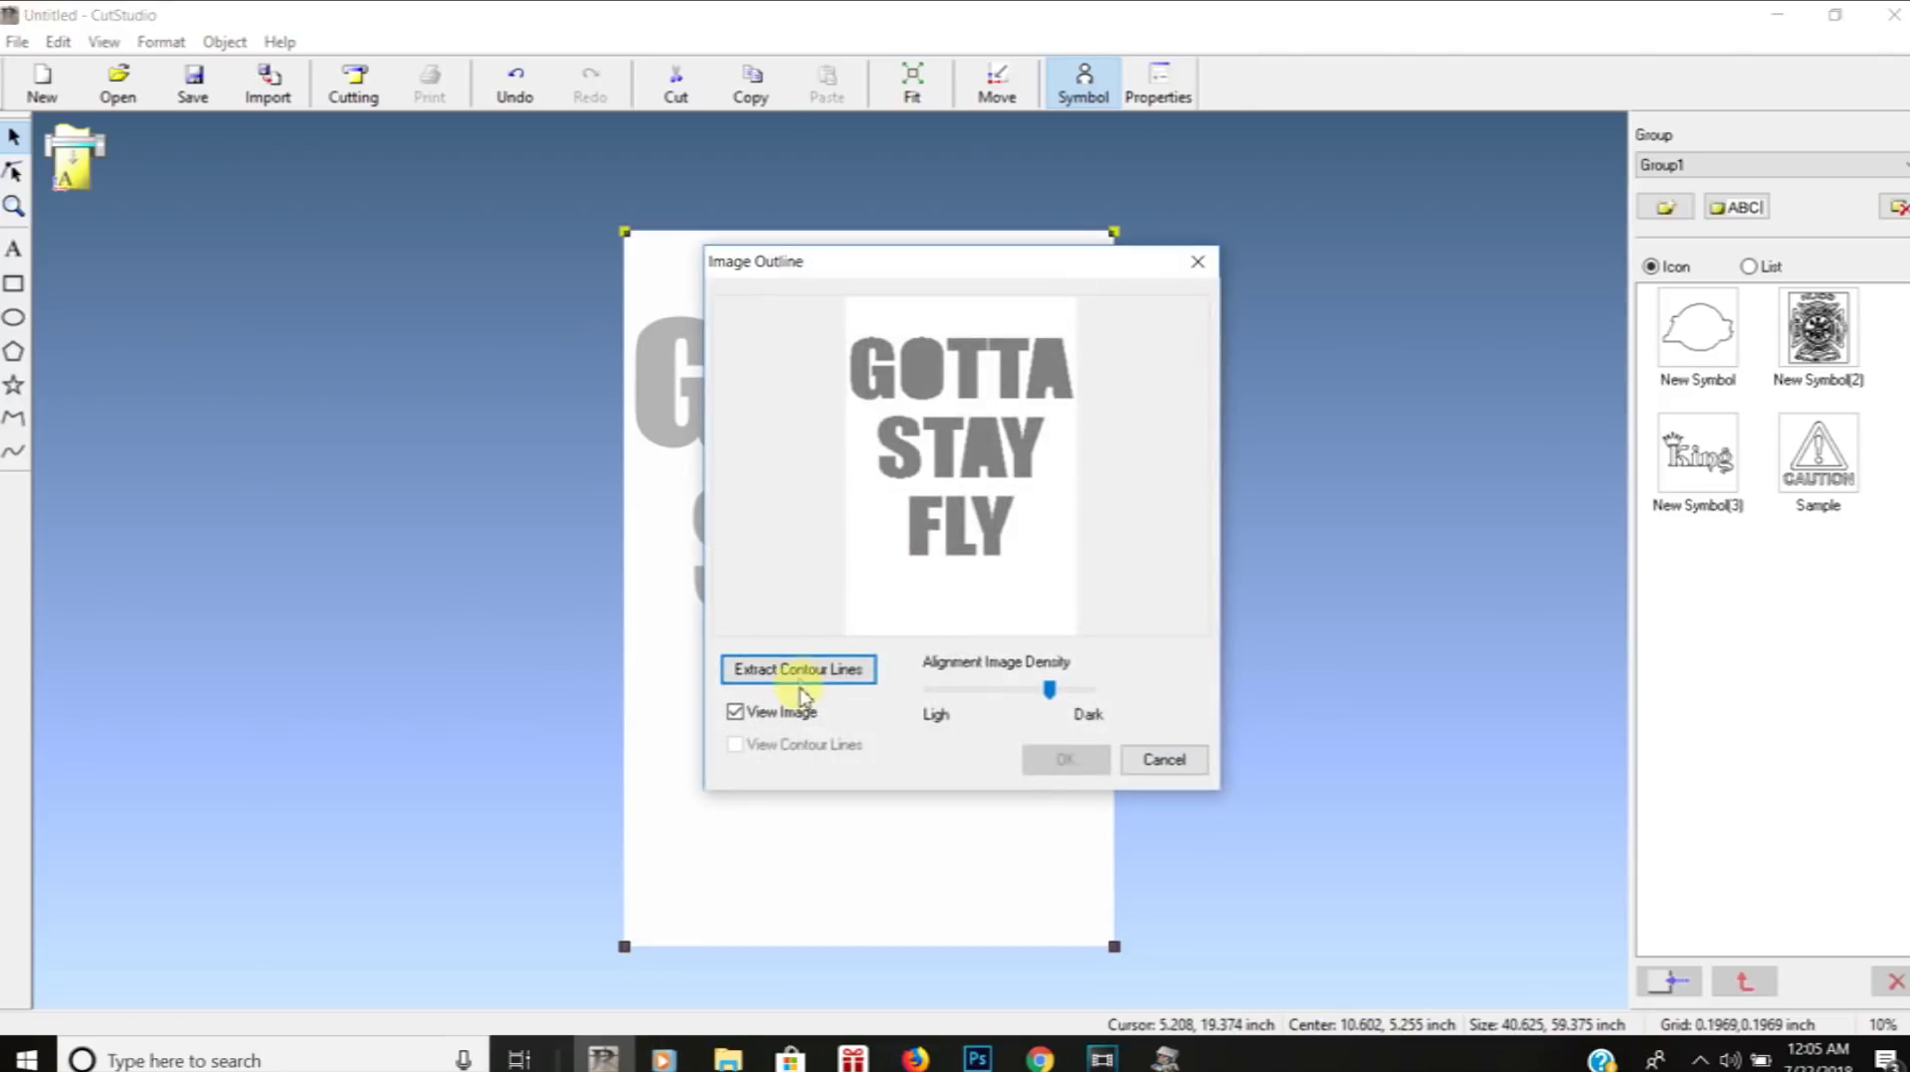
left_click(806, 672)
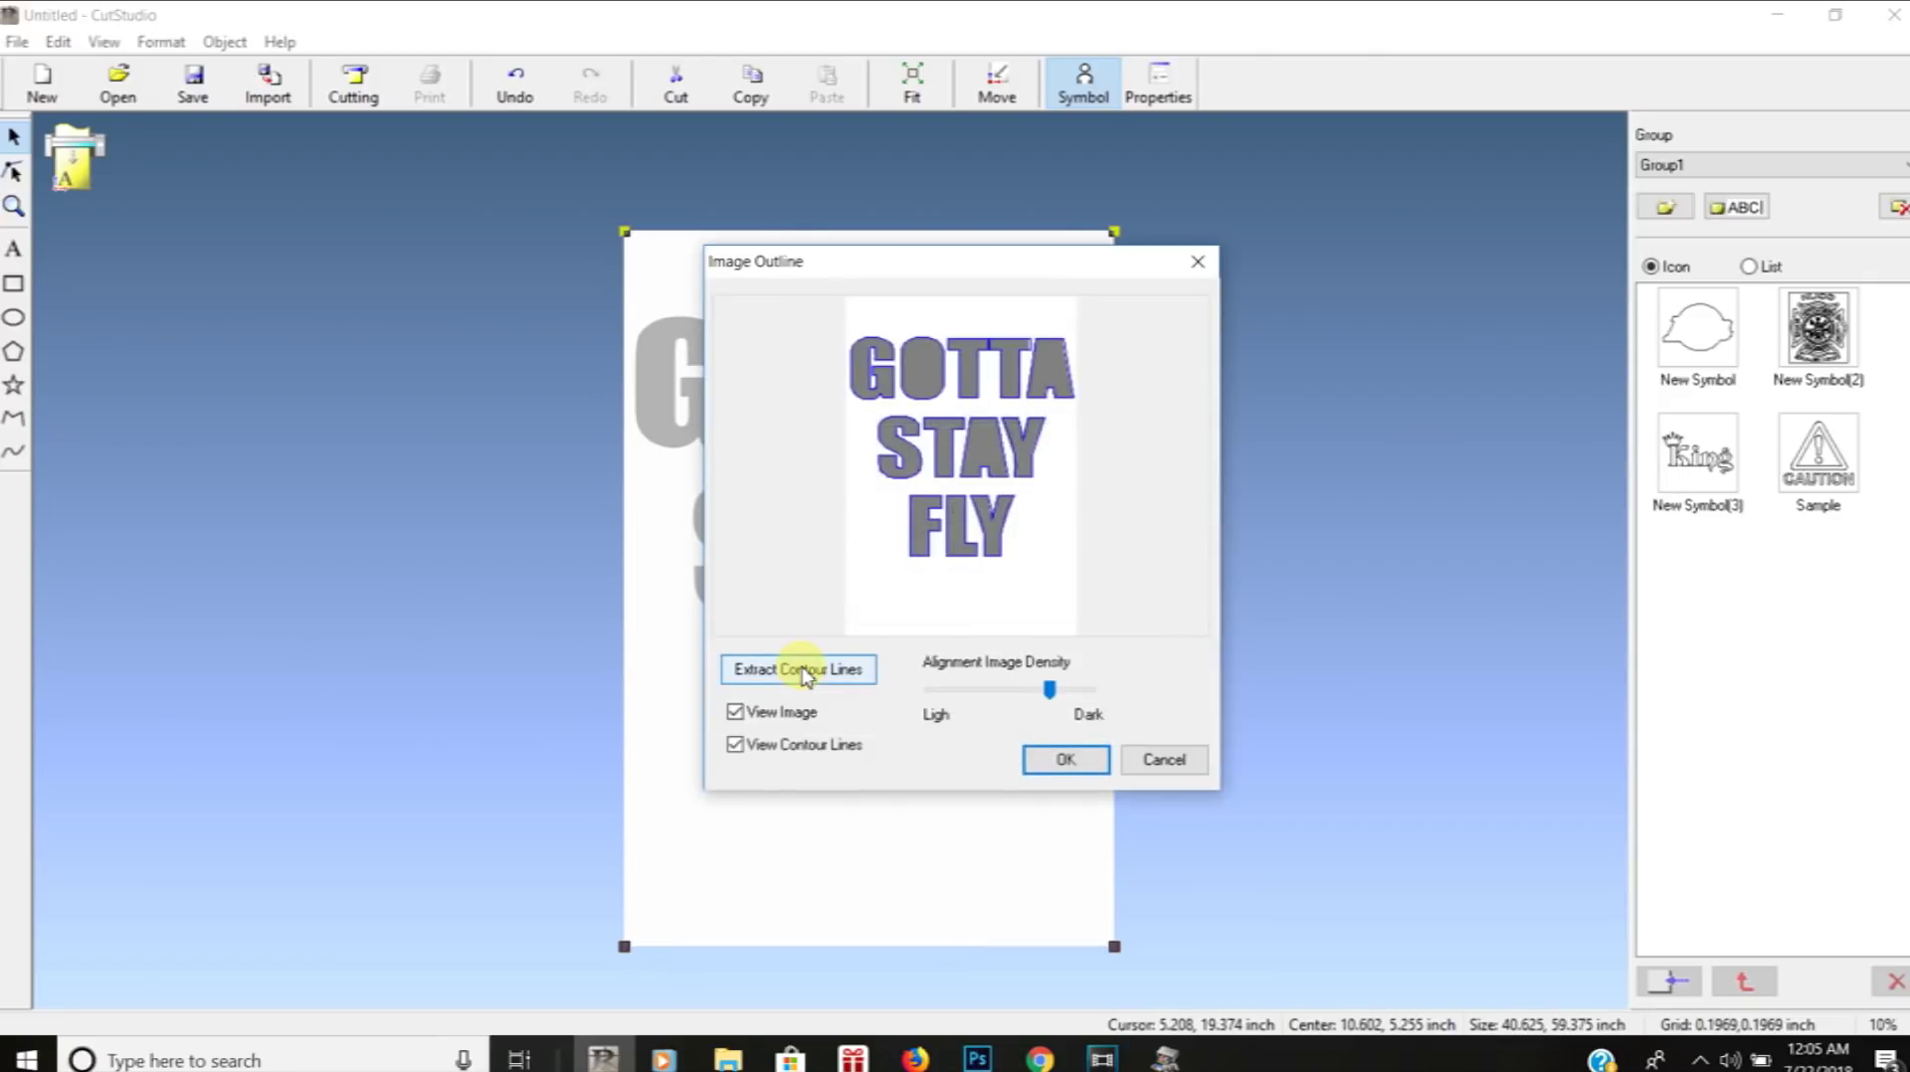
left_click(1063, 761)
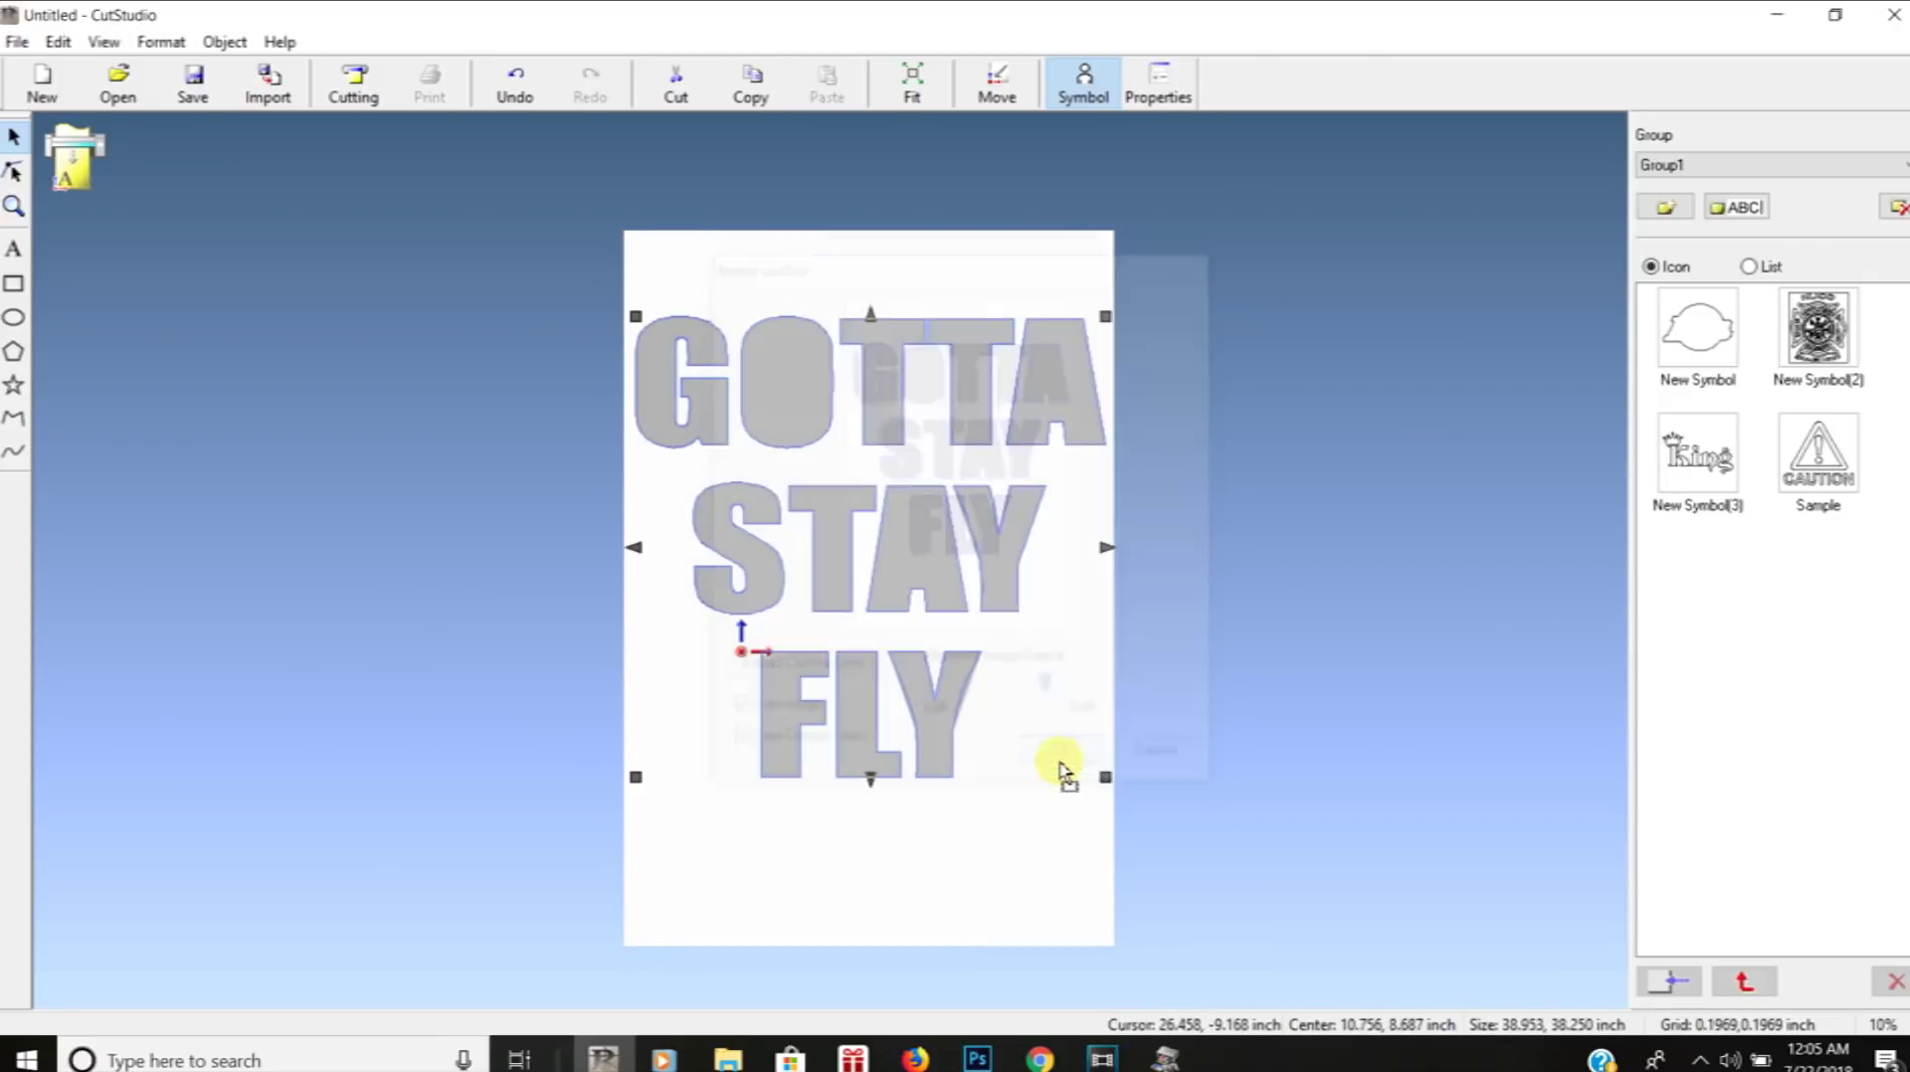
Move the gray Stay Fly image off the extracted outlines and delete it
left_click(1046, 846)
mouse_move(1037, 858)
left_mouse_down()
mouse_move(1551, 852)
mouse_move(1534, 841)
left_mouse_up()
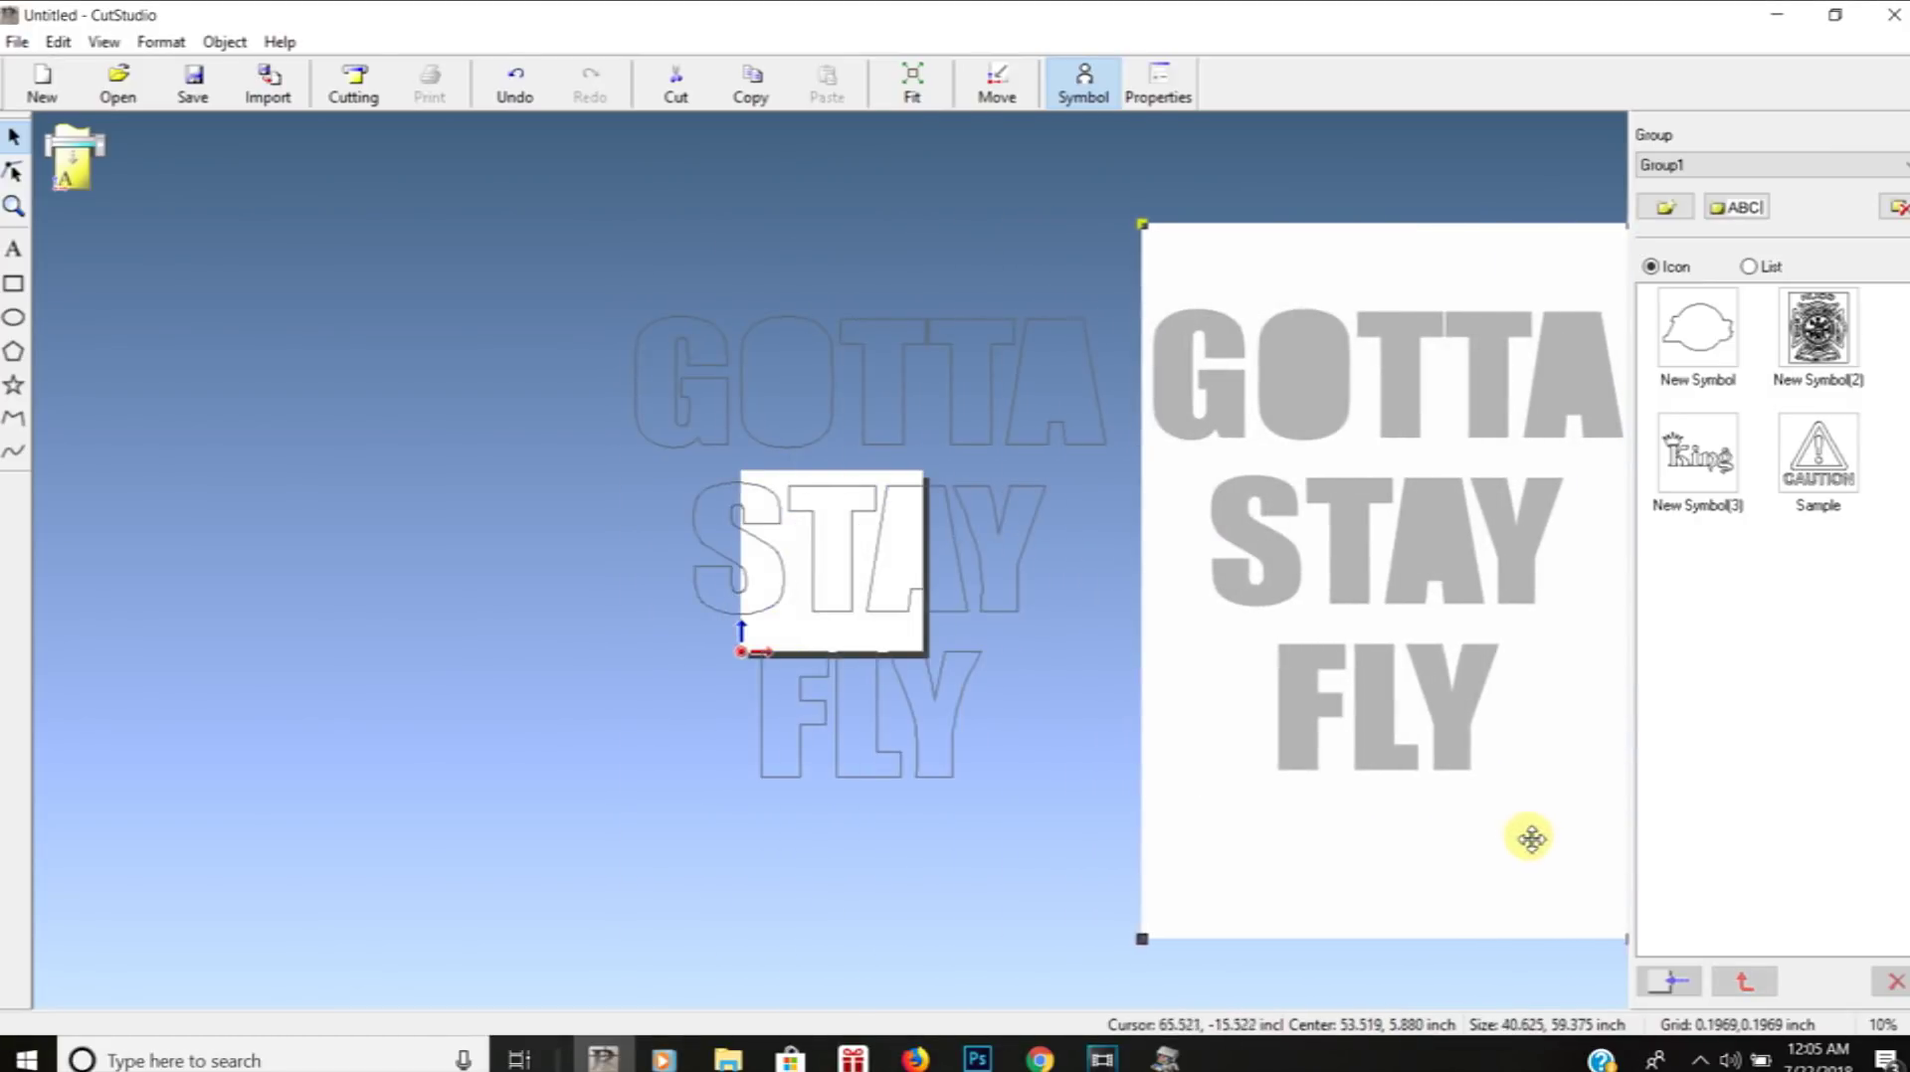
key("Delete")
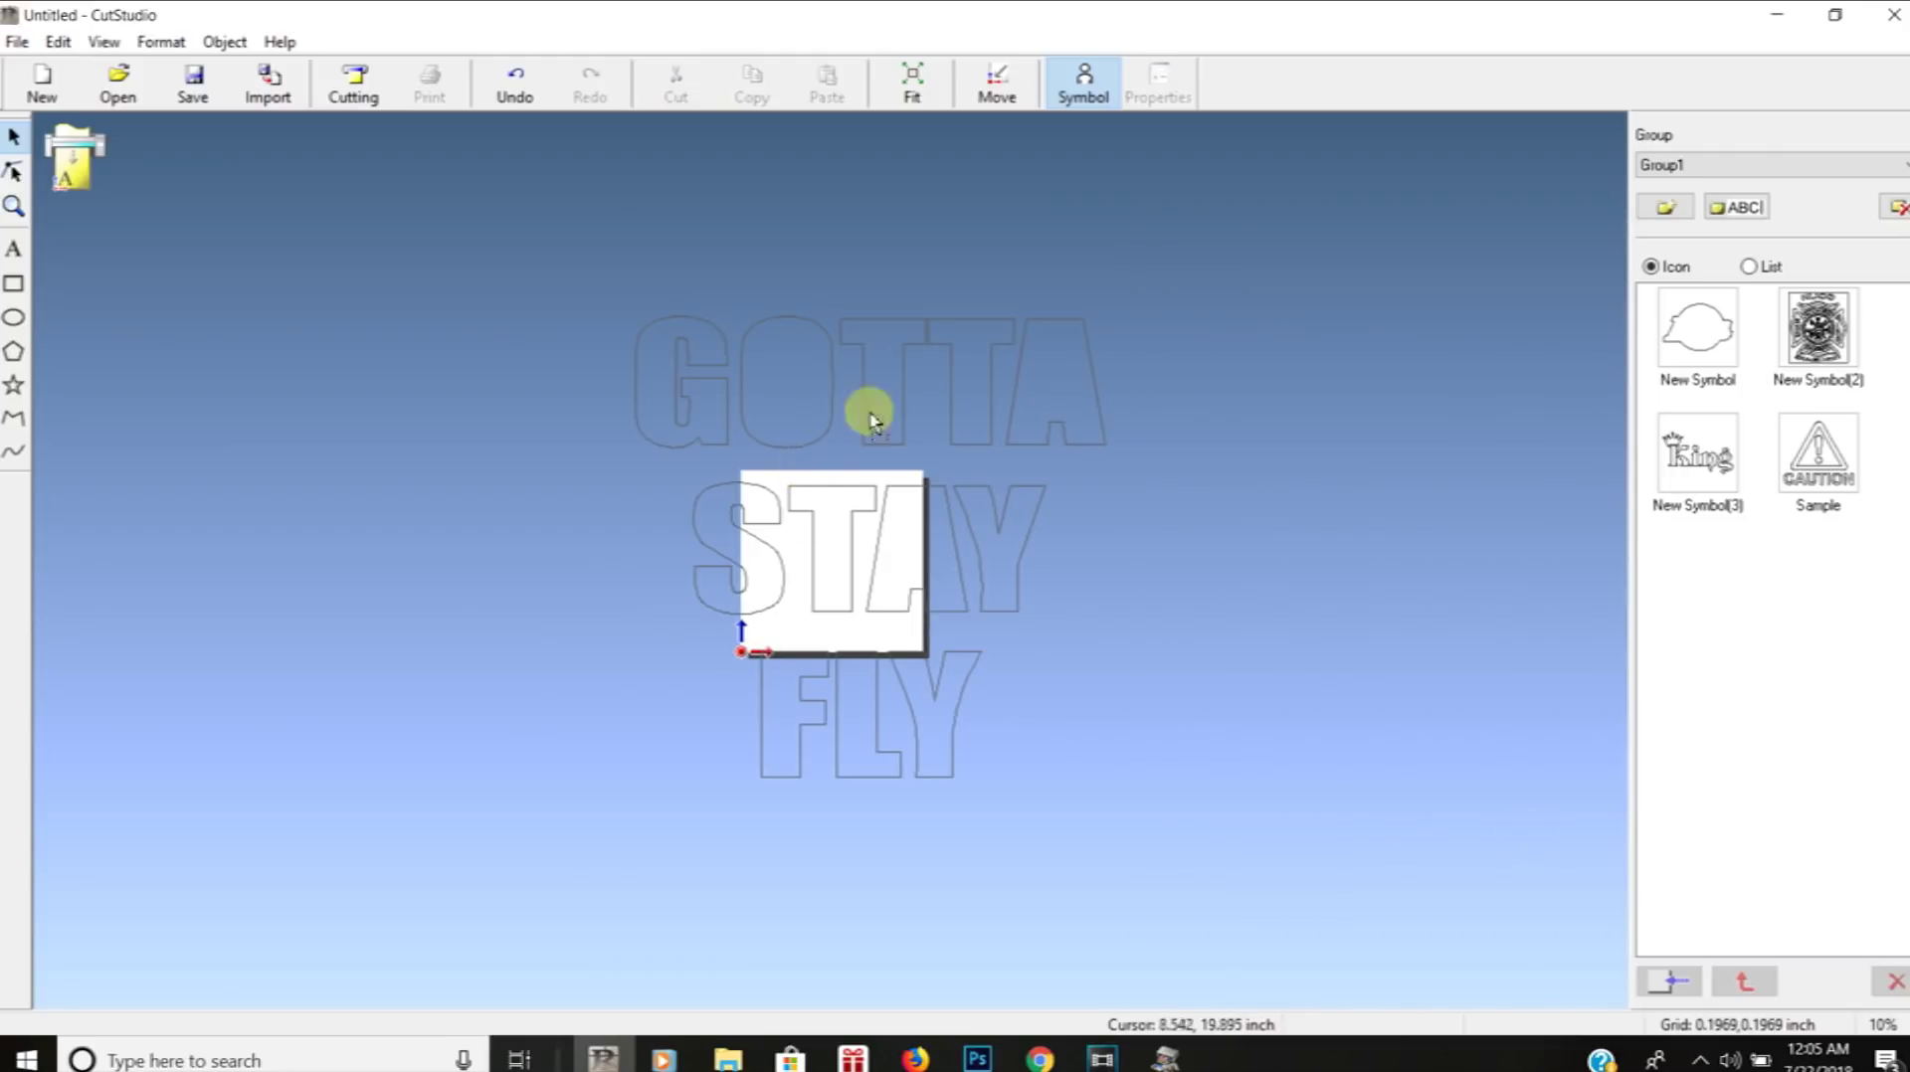
Resize the lettering outlines to a width of 11 inches with Keep Aspect enabled
right_click(814, 379)
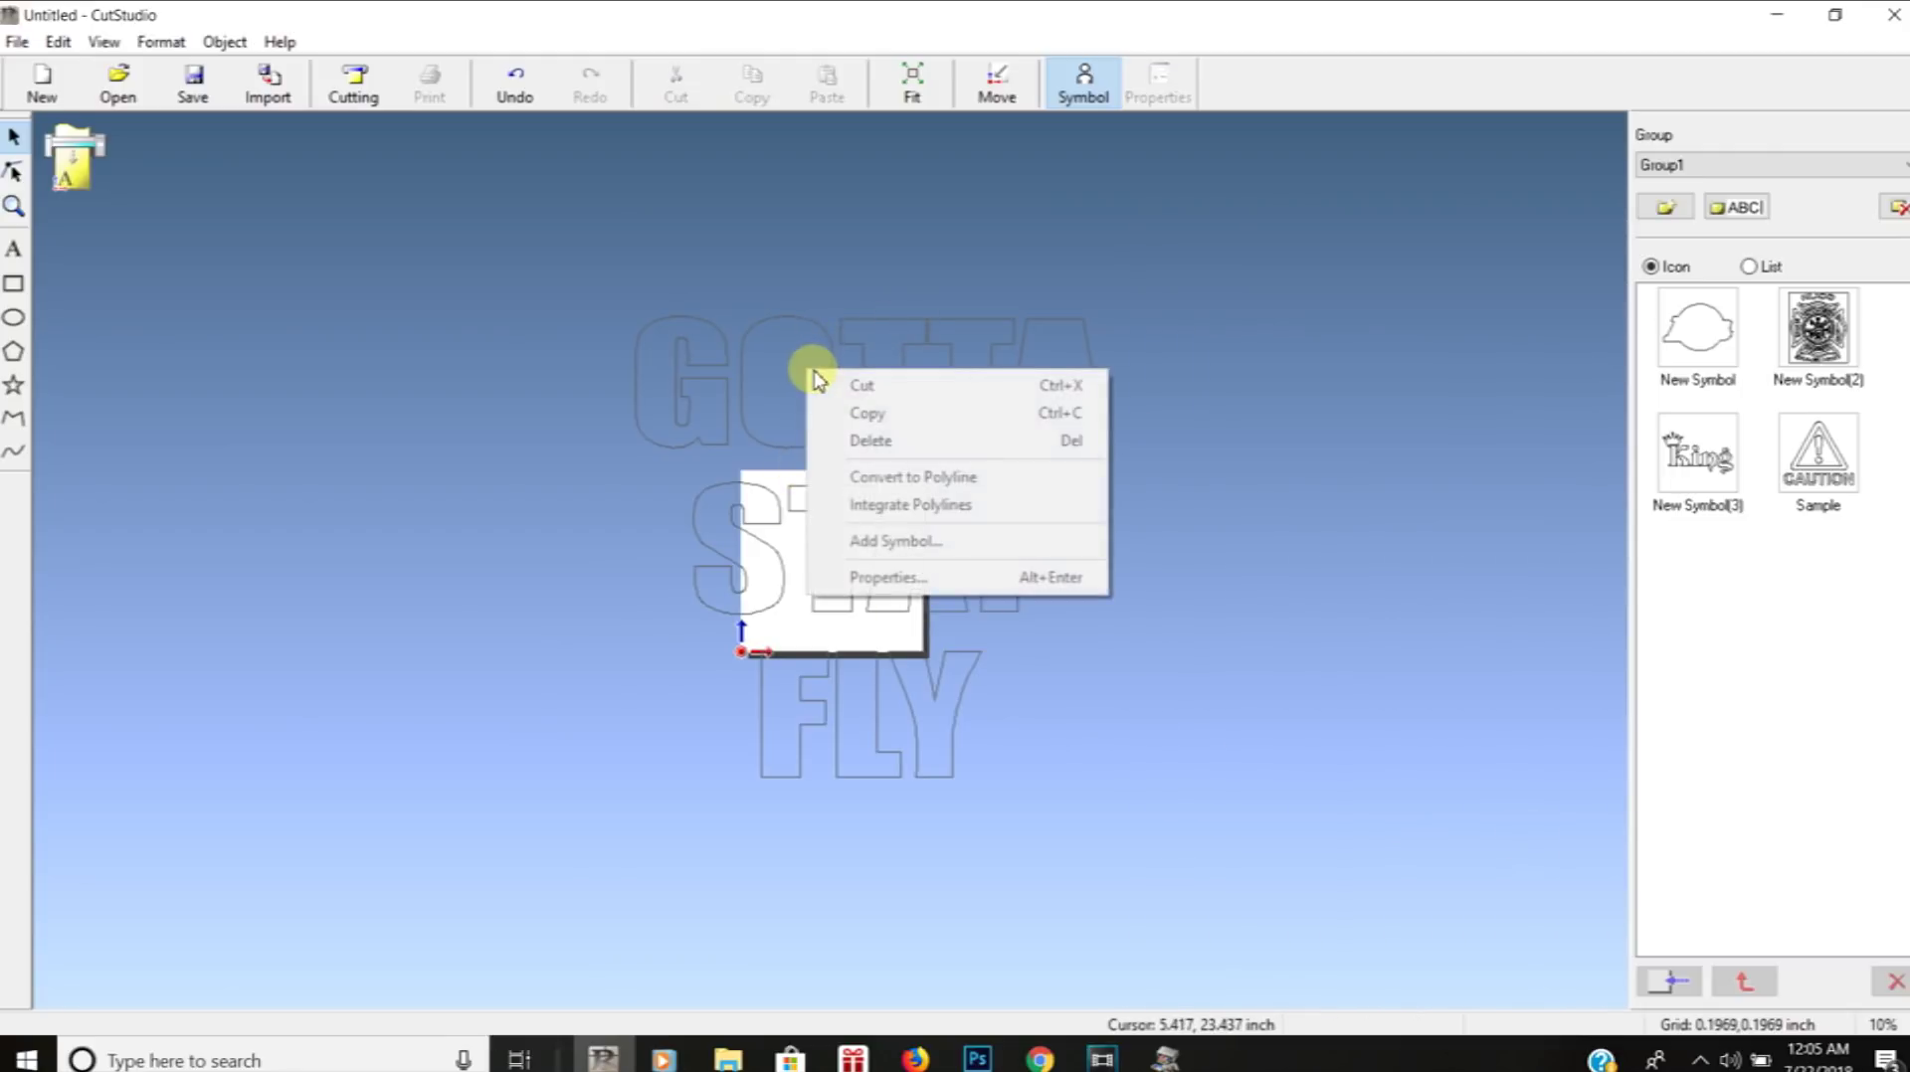
left_click(908, 325)
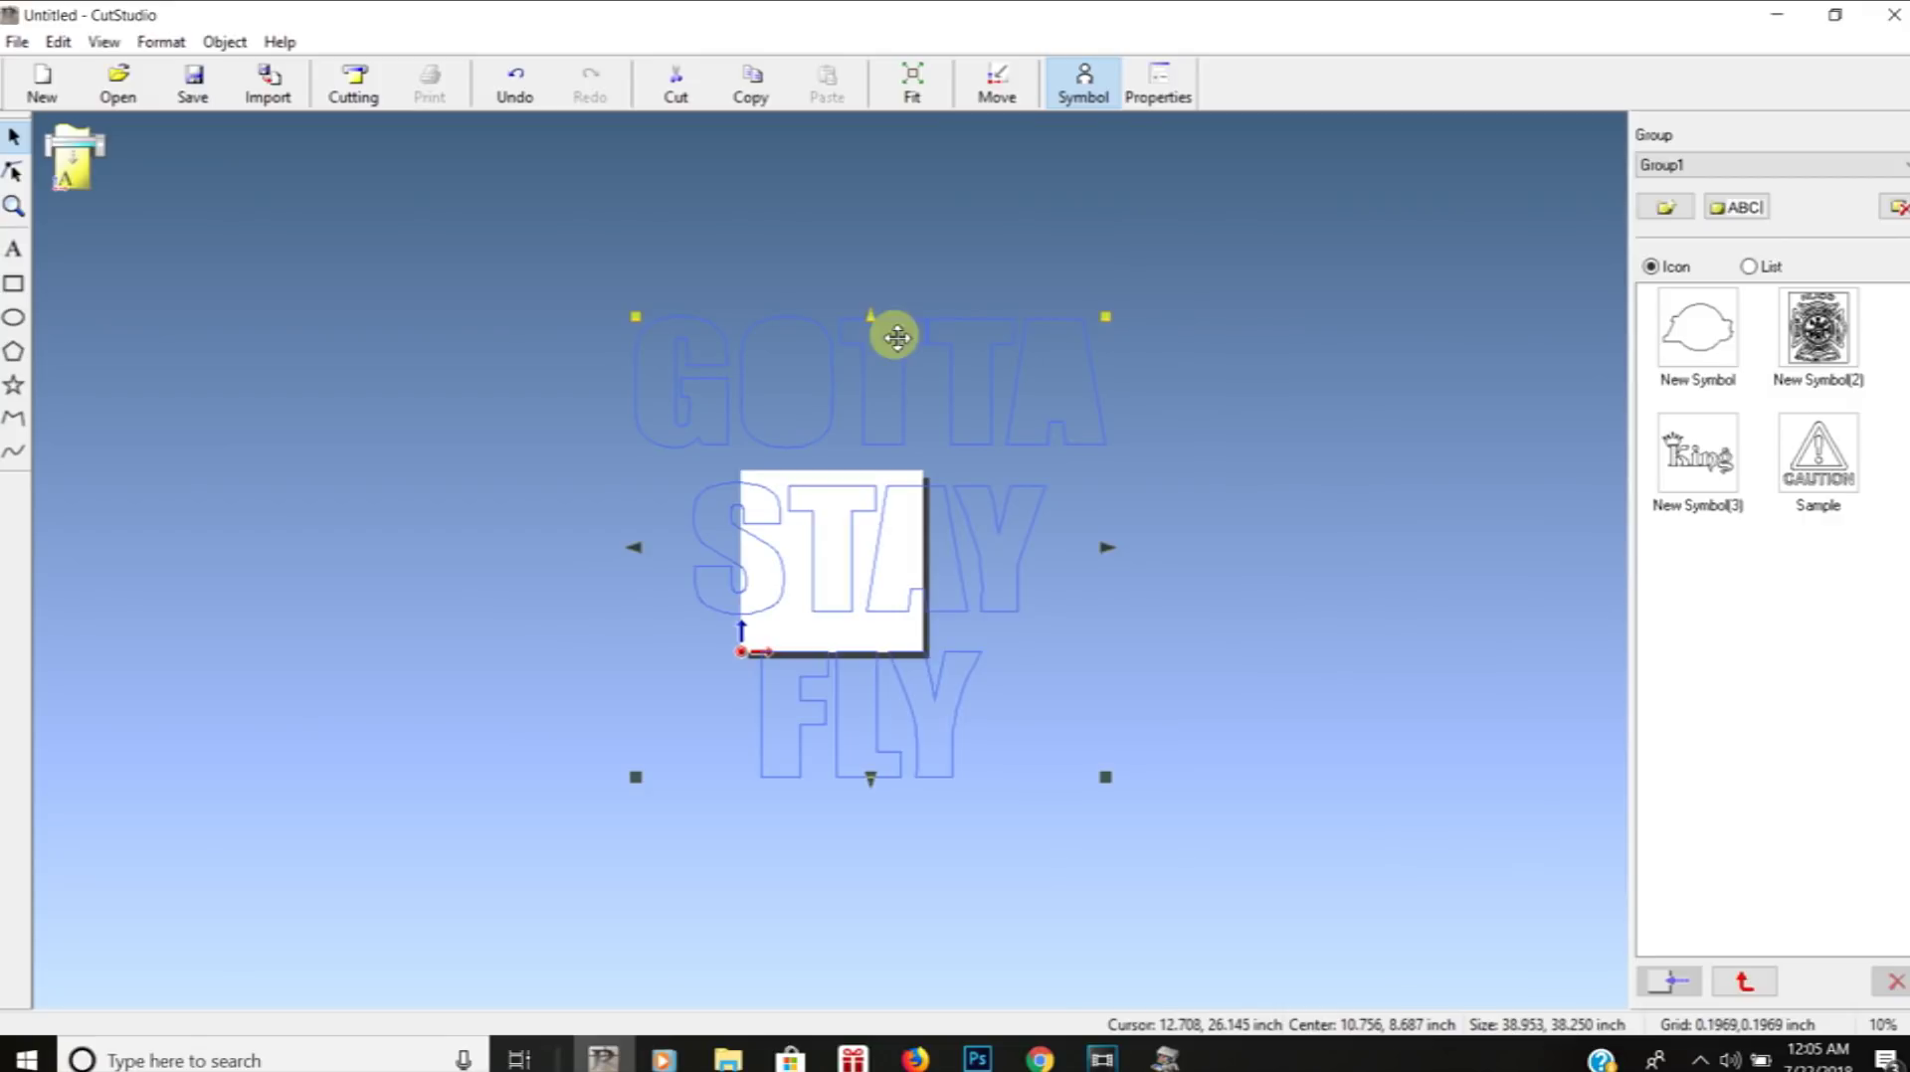
left_click(1157, 85)
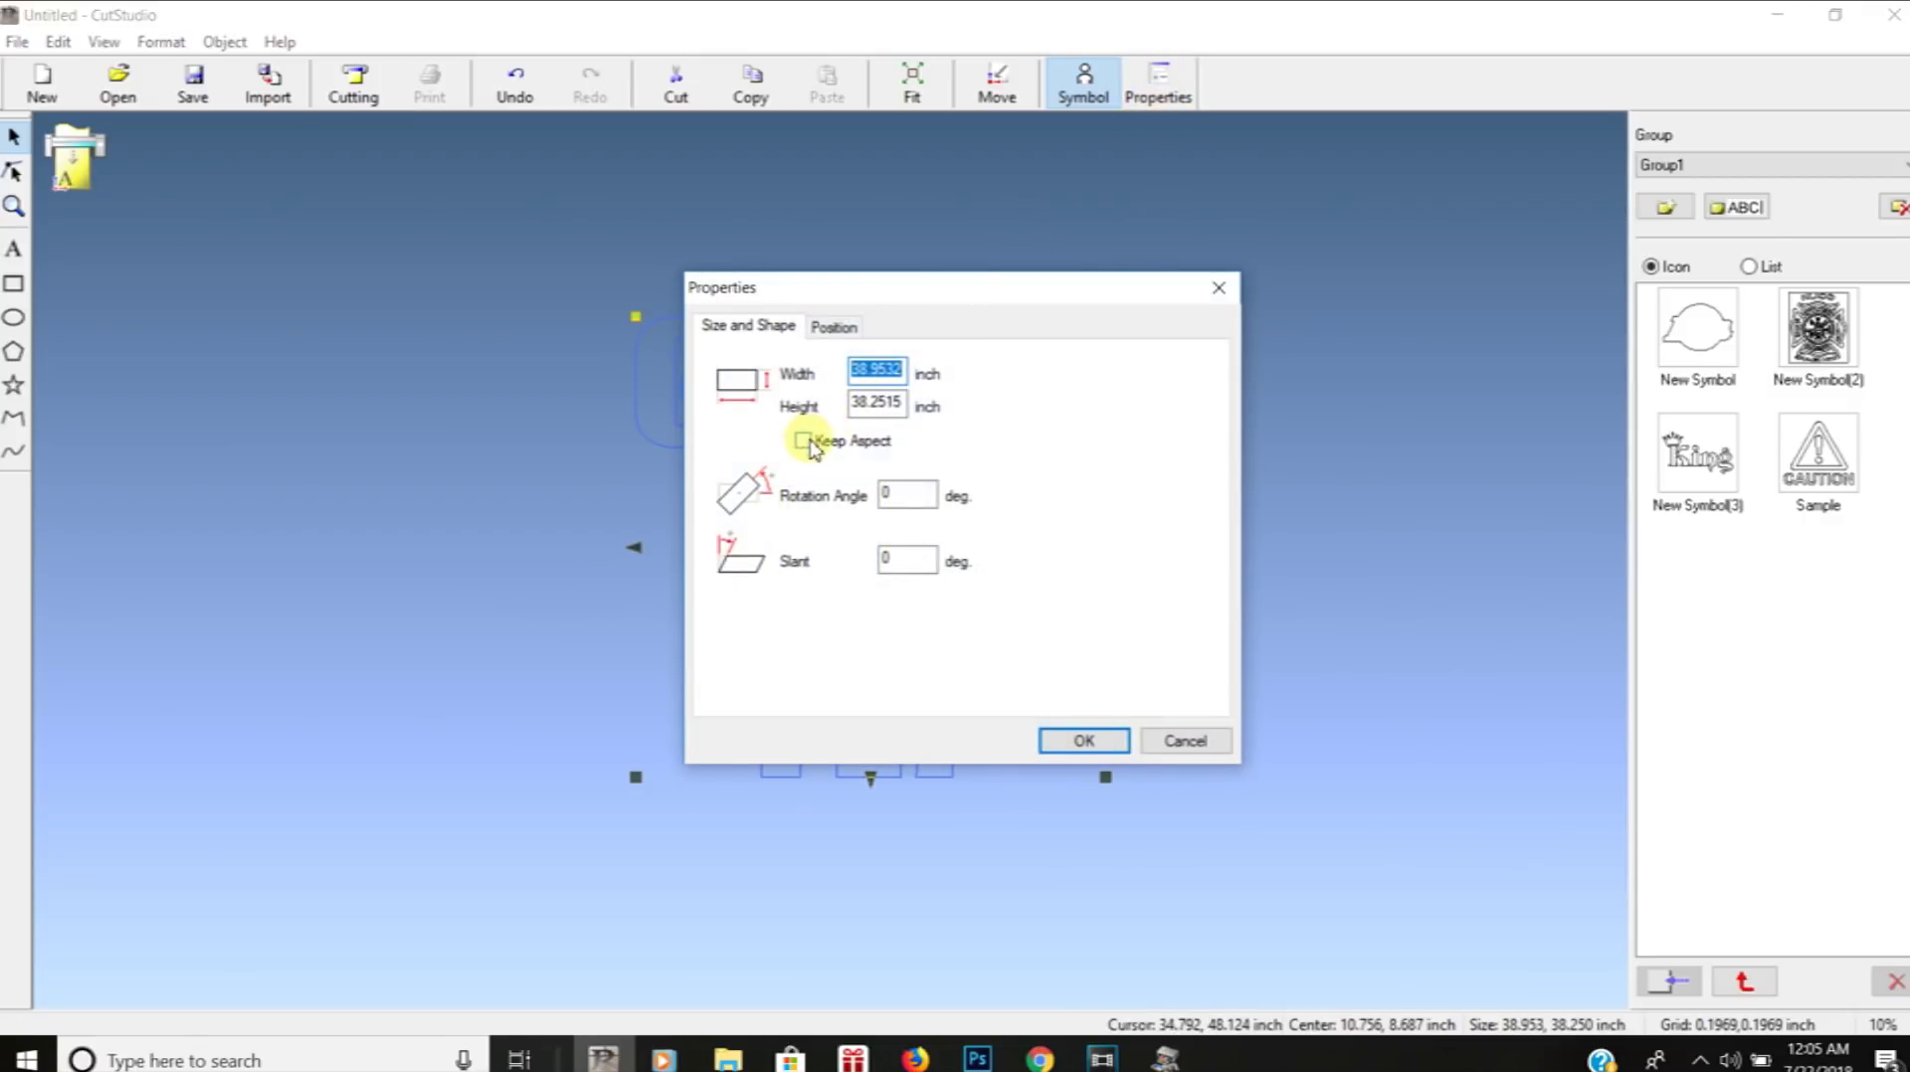
left_click_drag(904, 370, 802, 381)
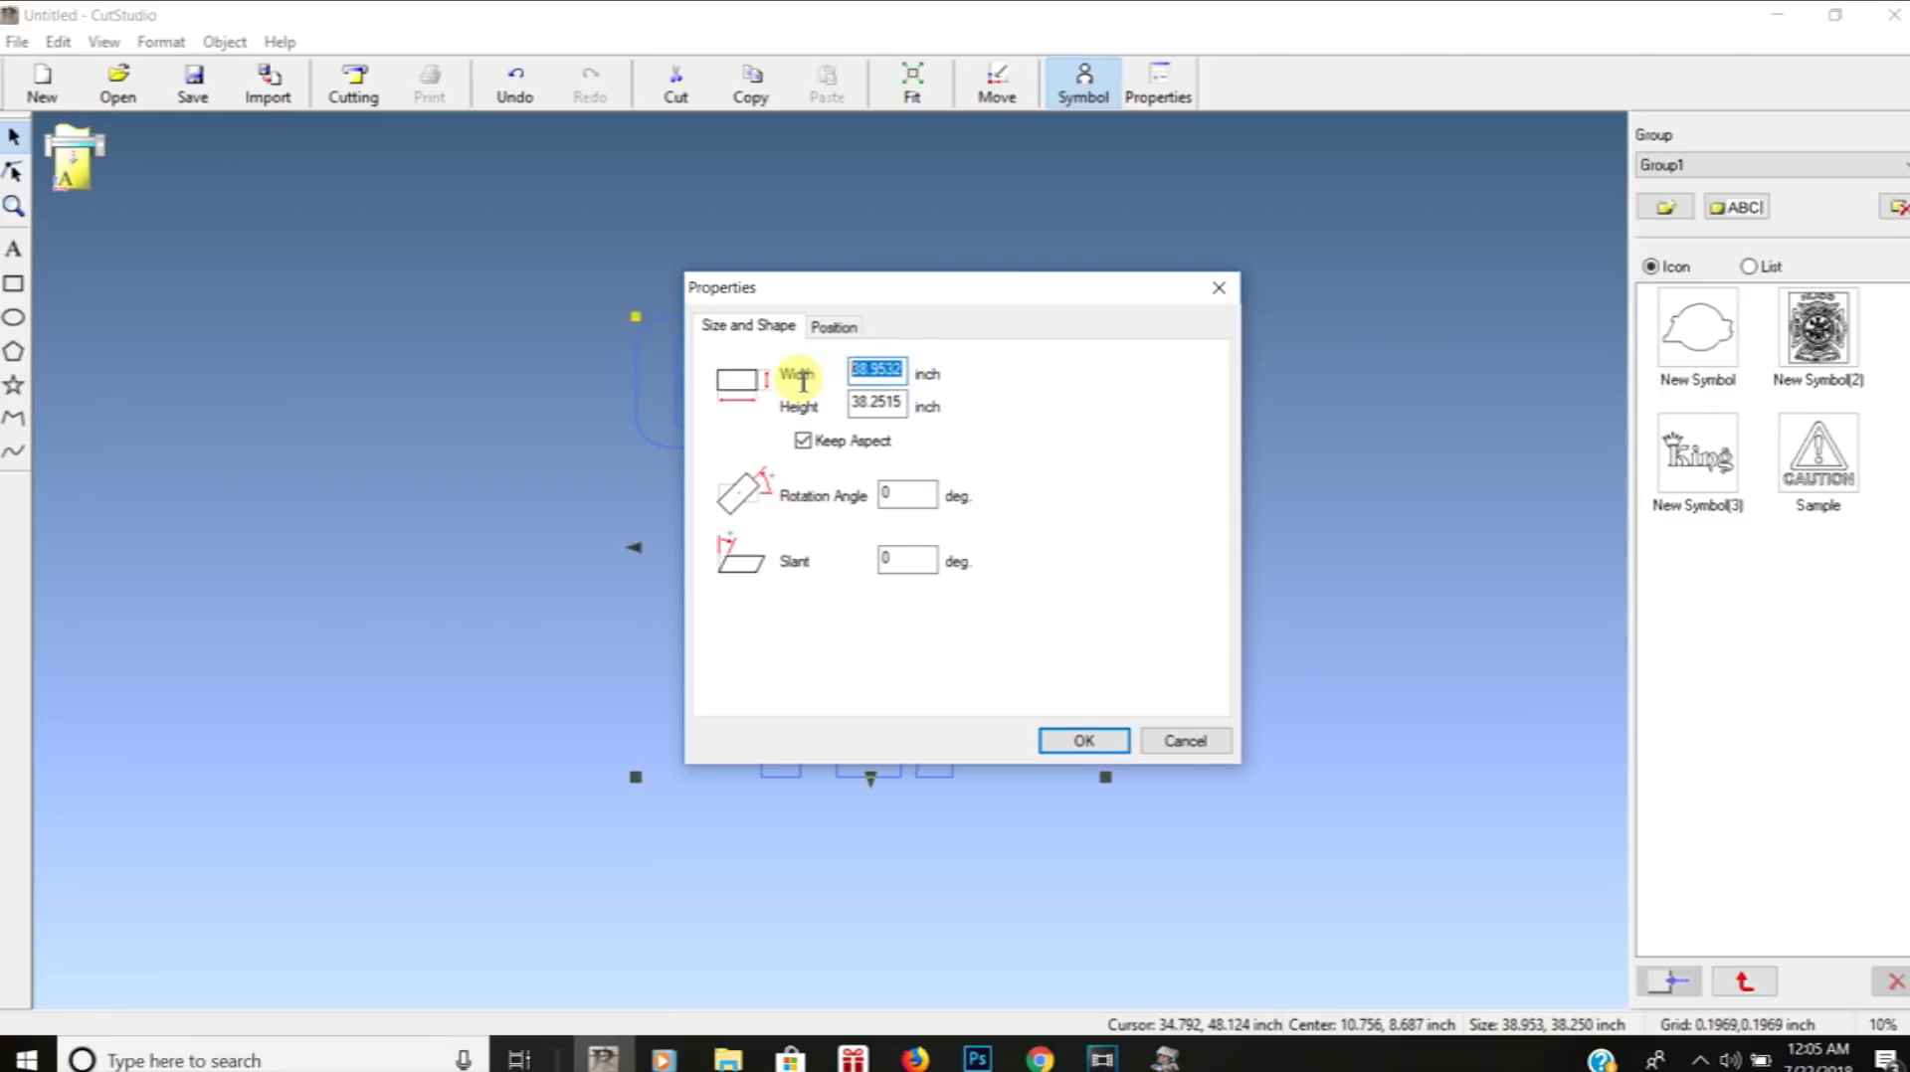
left_click(919, 489)
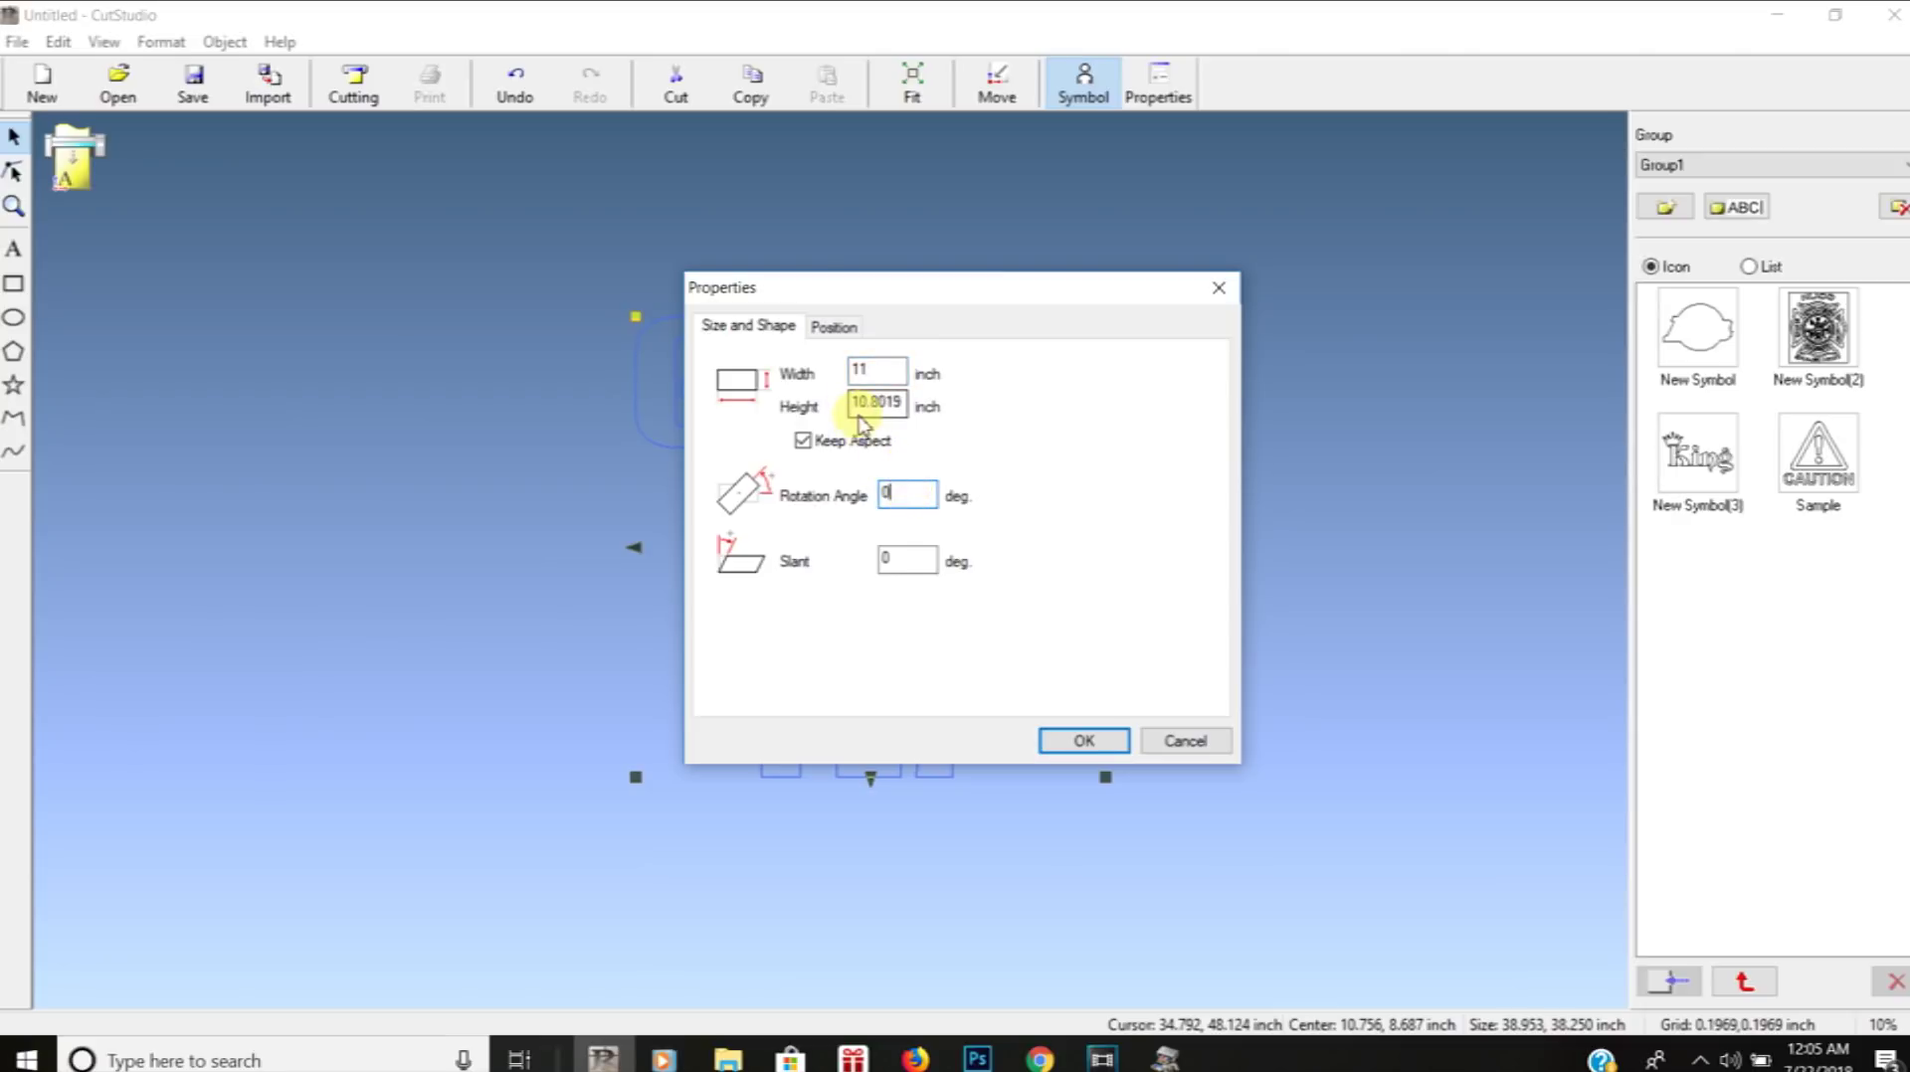
left_click(1082, 742)
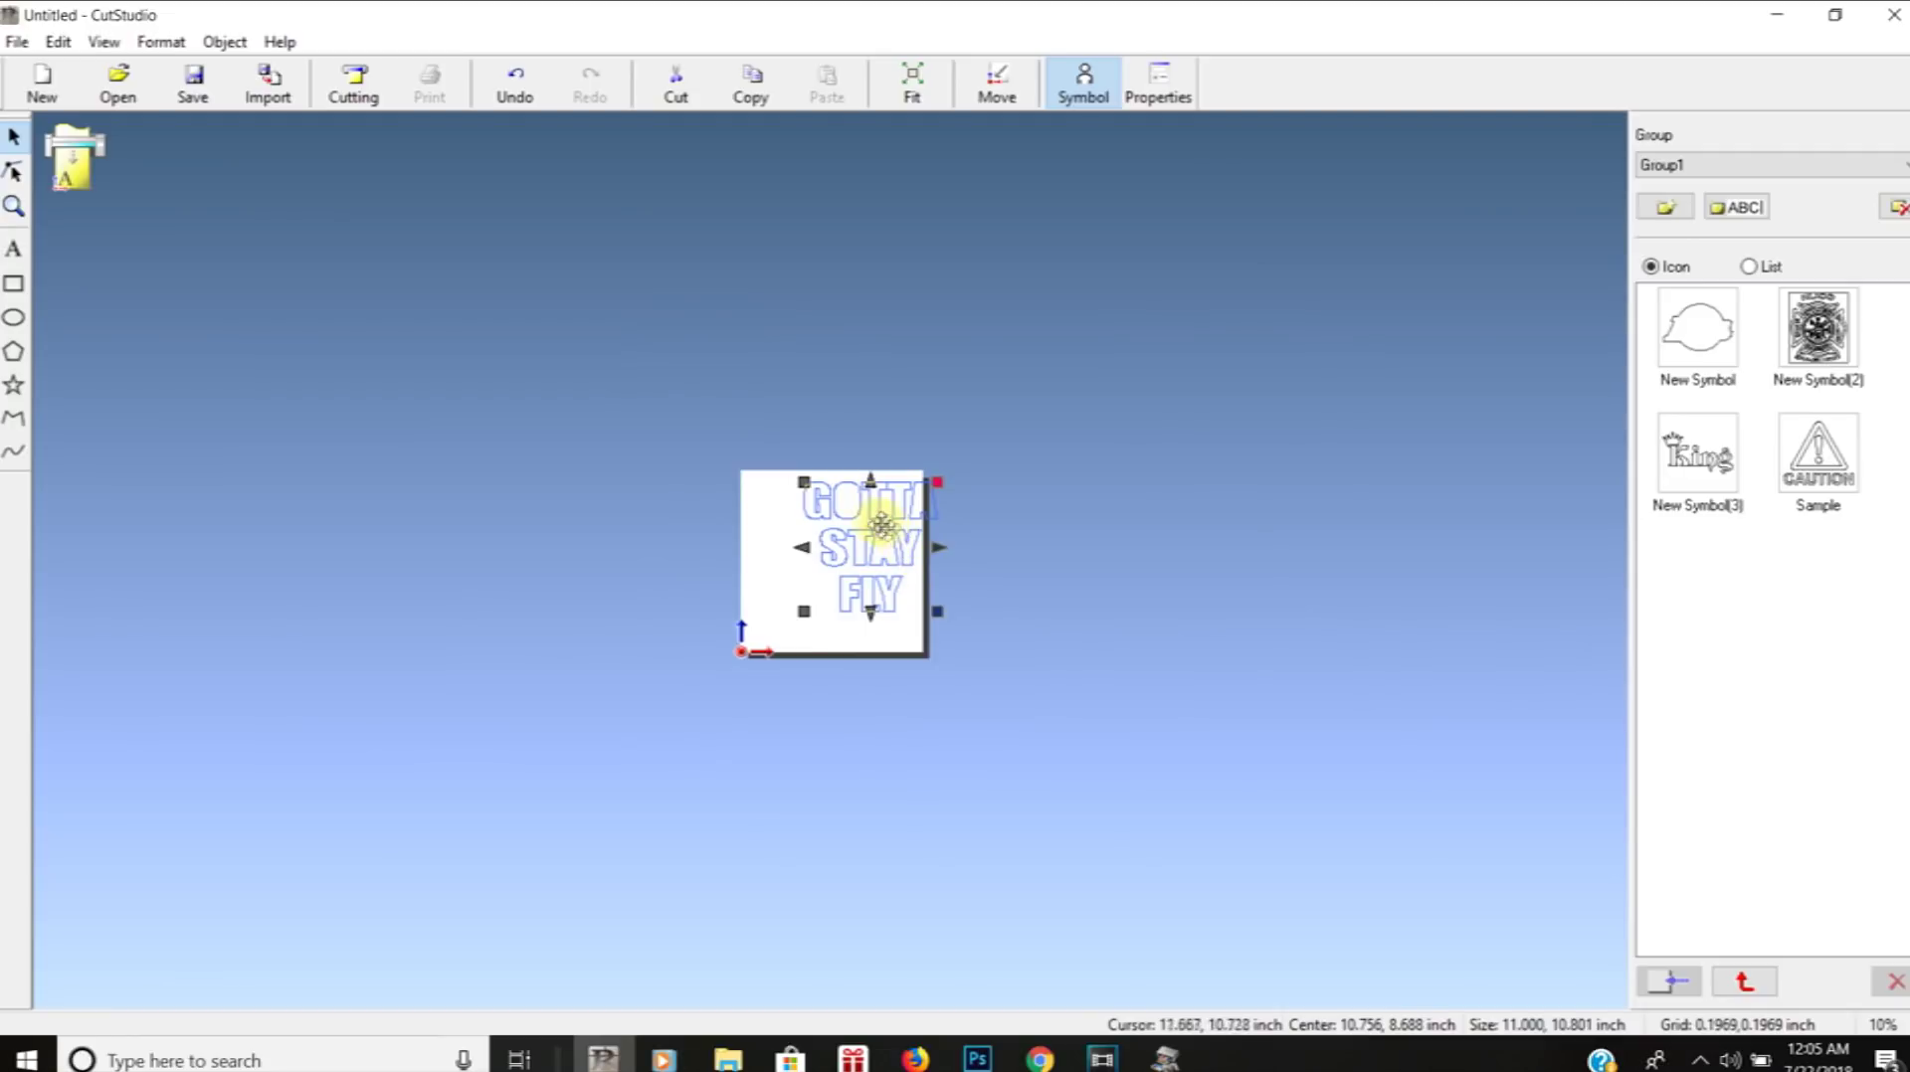
Move the resized lettering outlines onto the page, close to the origin corner with a small margin
left_click_drag(862, 537, 835, 555)
scroll(833, 562, "up", 2)
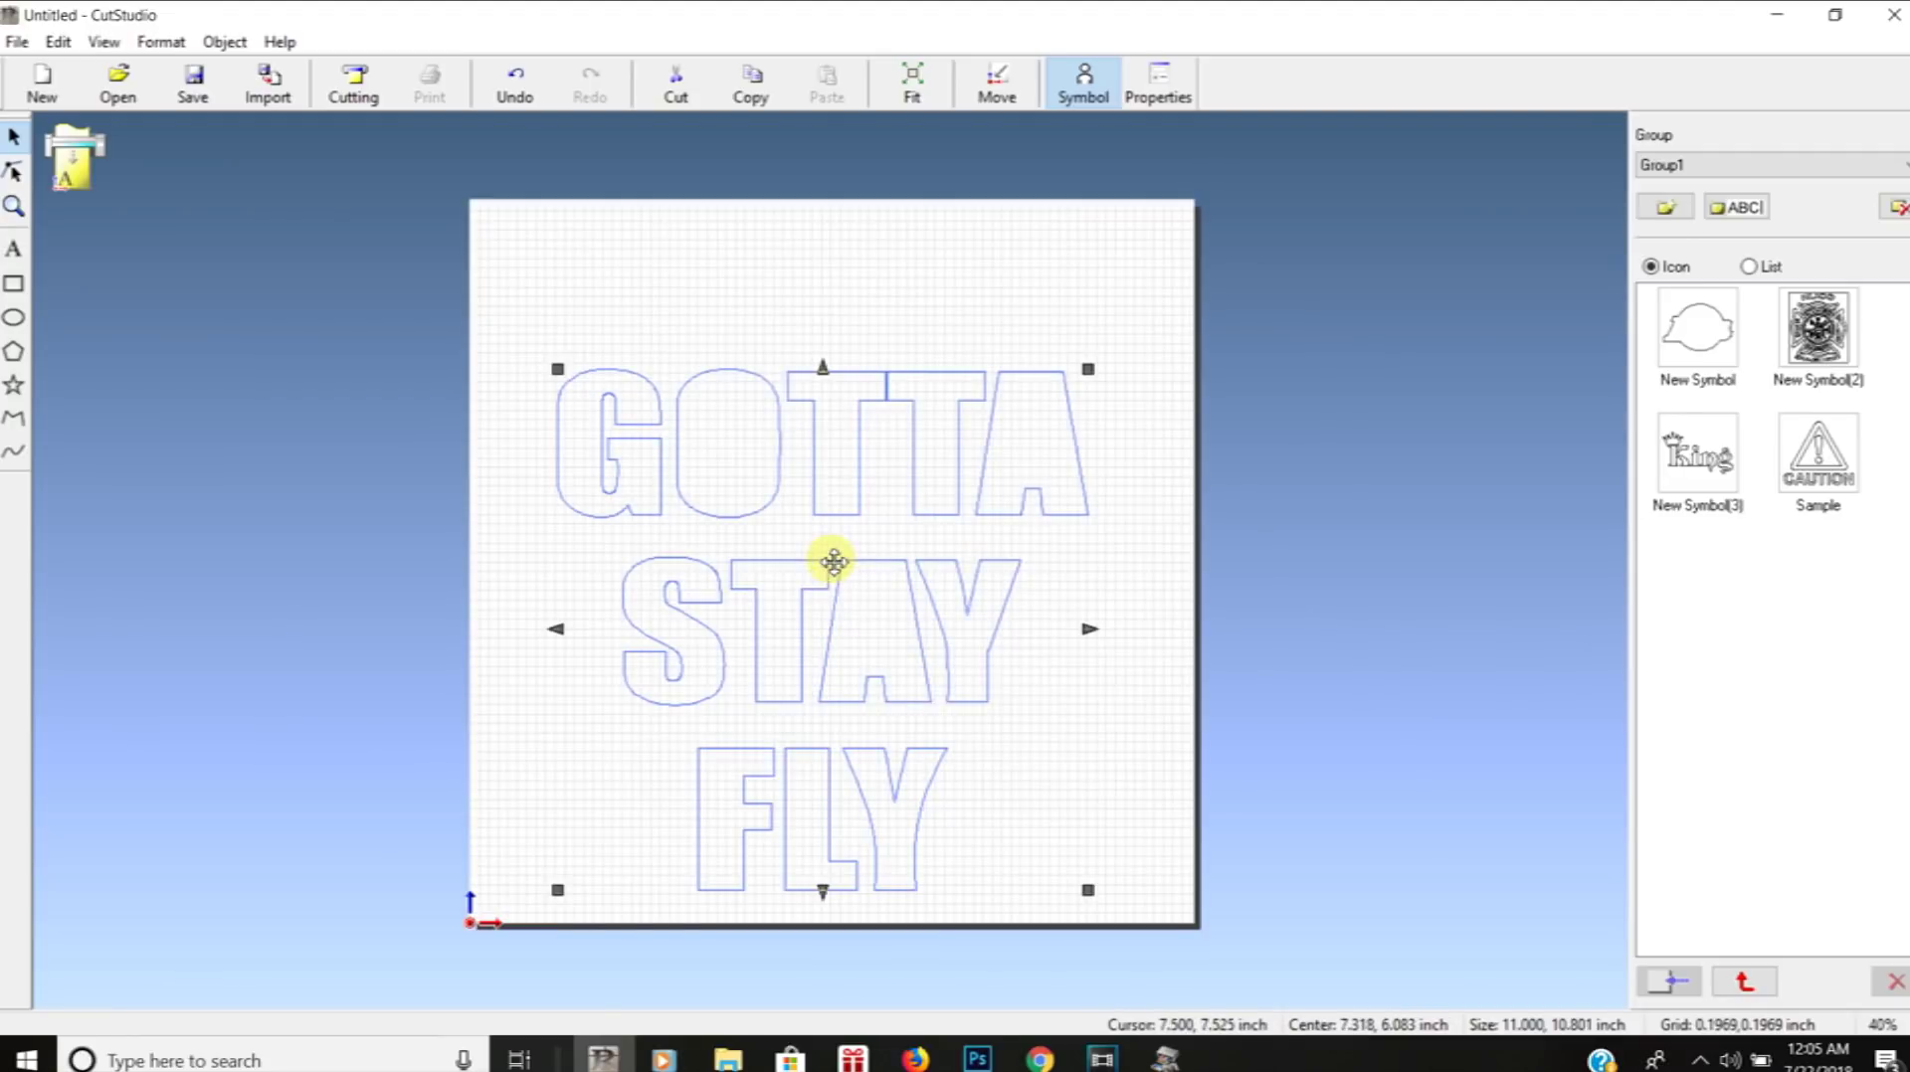
left_click_drag(841, 475, 781, 488)
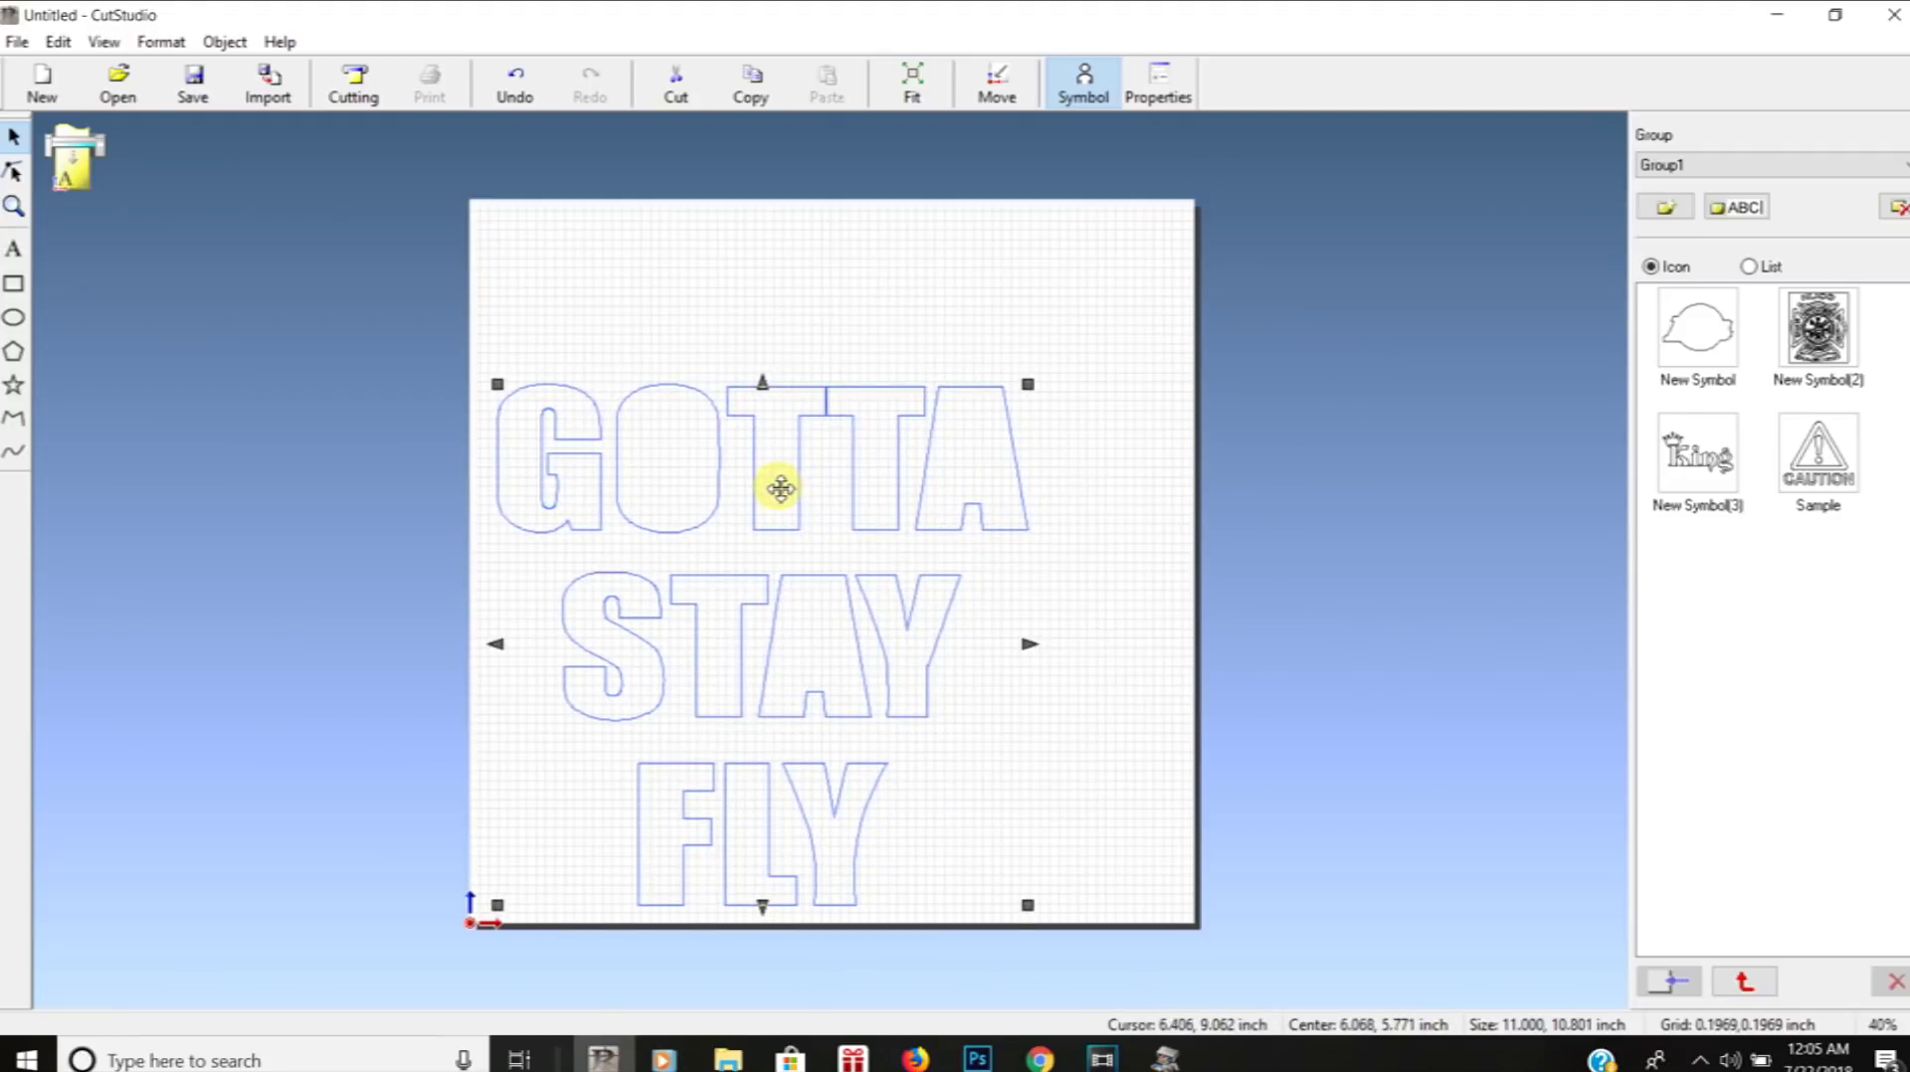
scroll(825, 711, "up", 2)
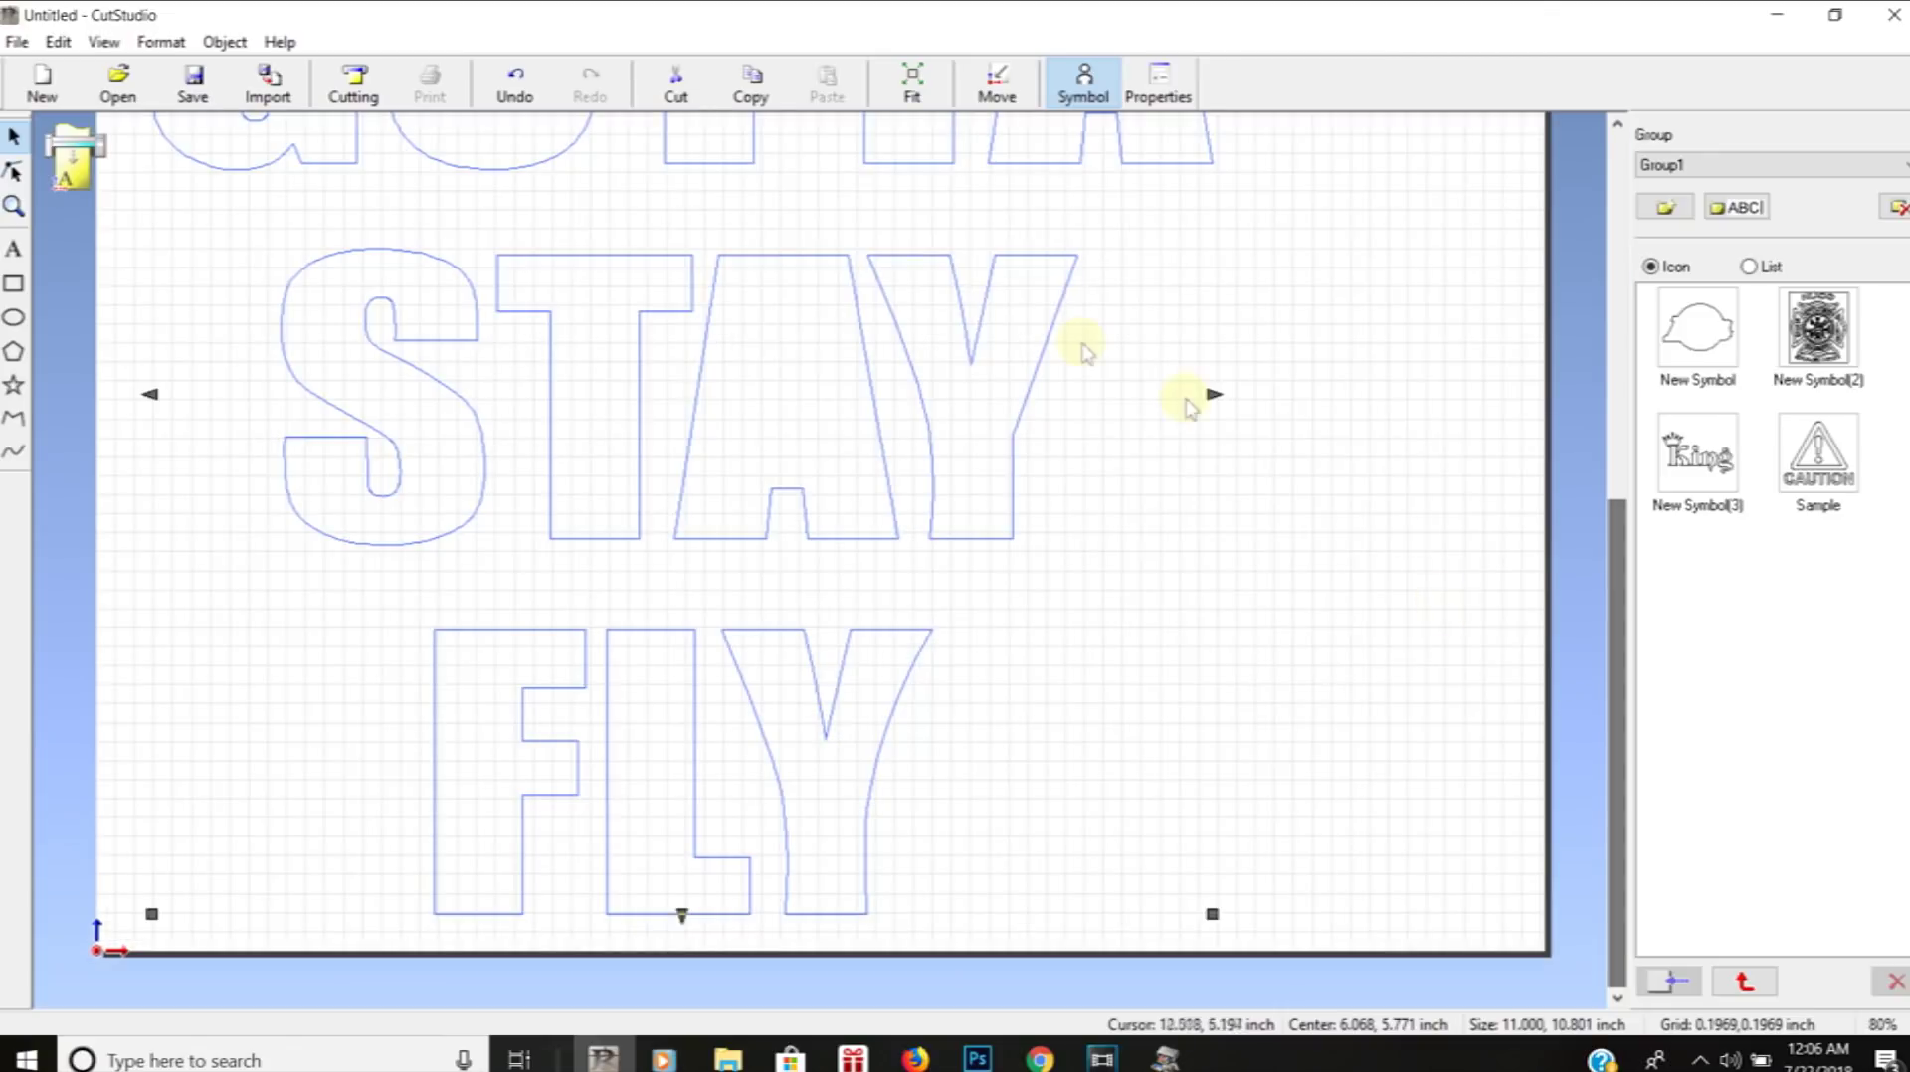
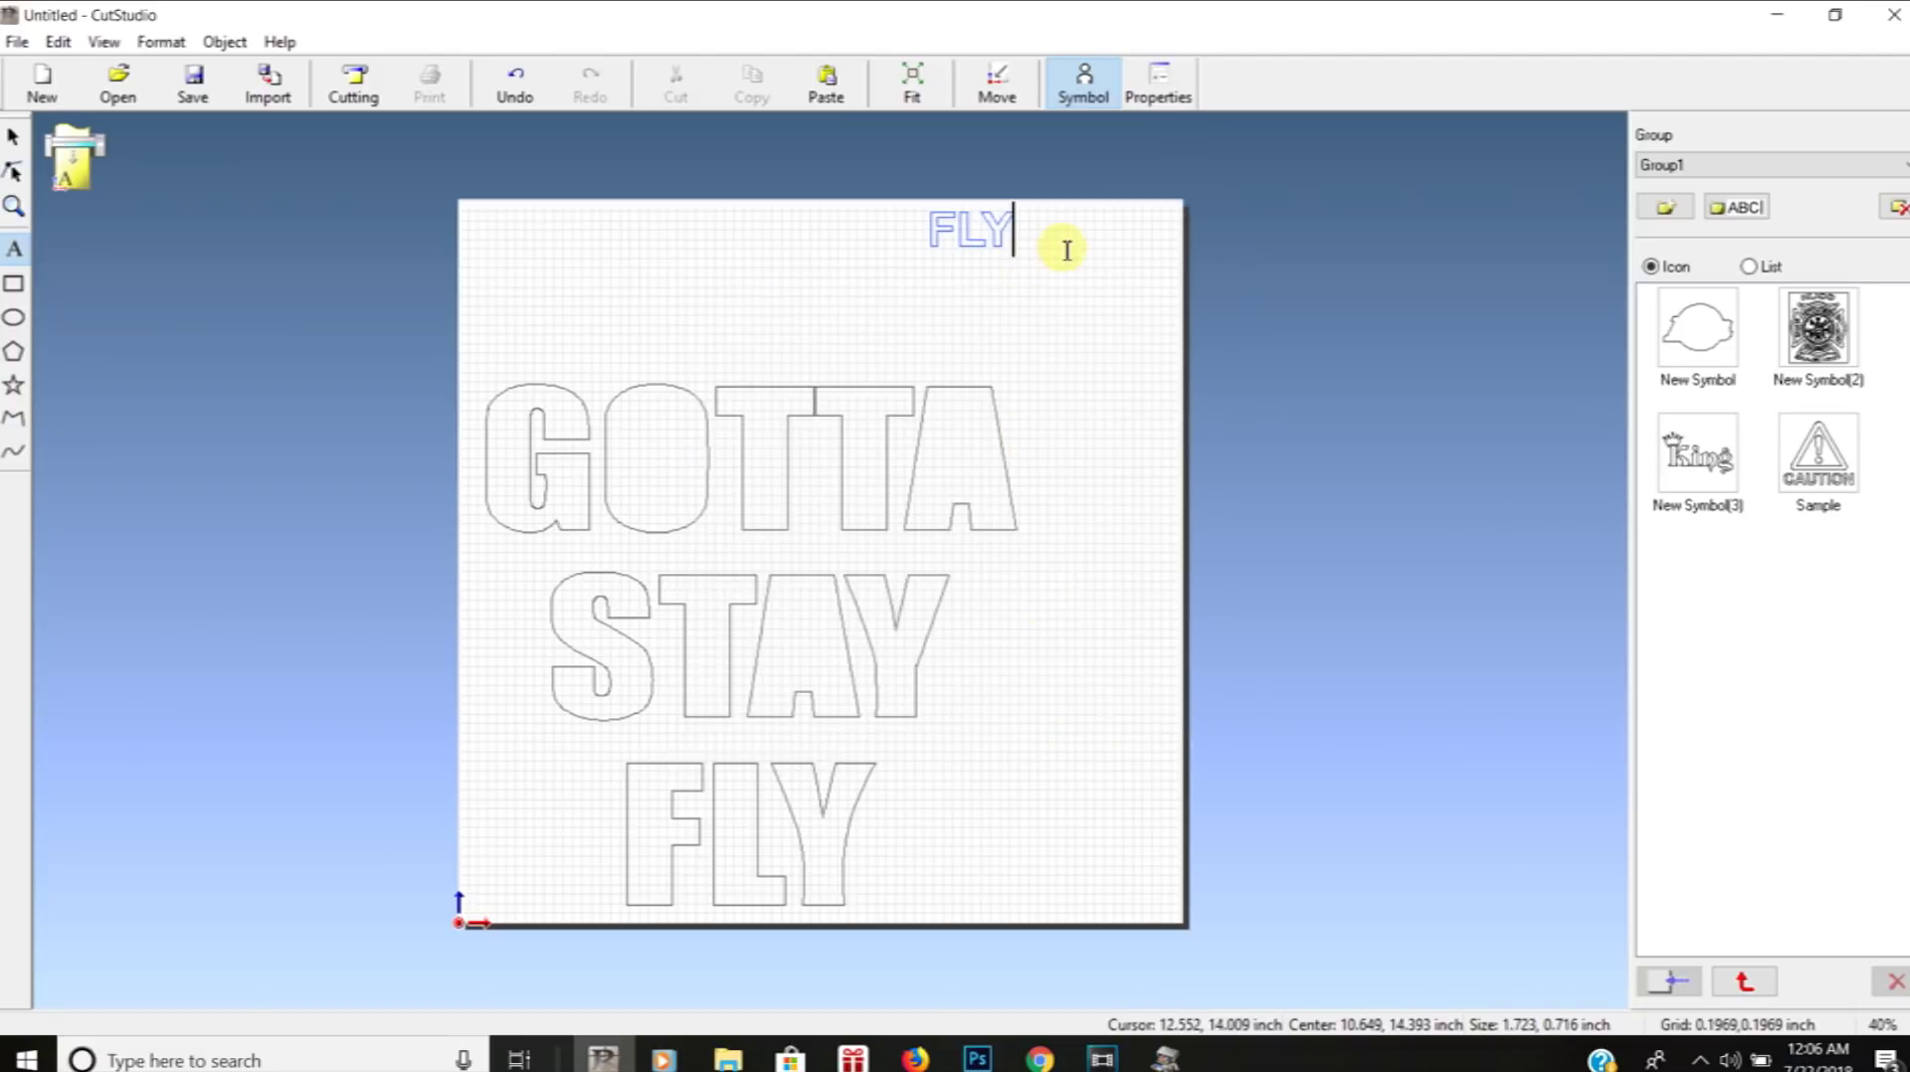
Extend the FLY text object to FLYY and set its font to Impact with Center alignment
type("Y")
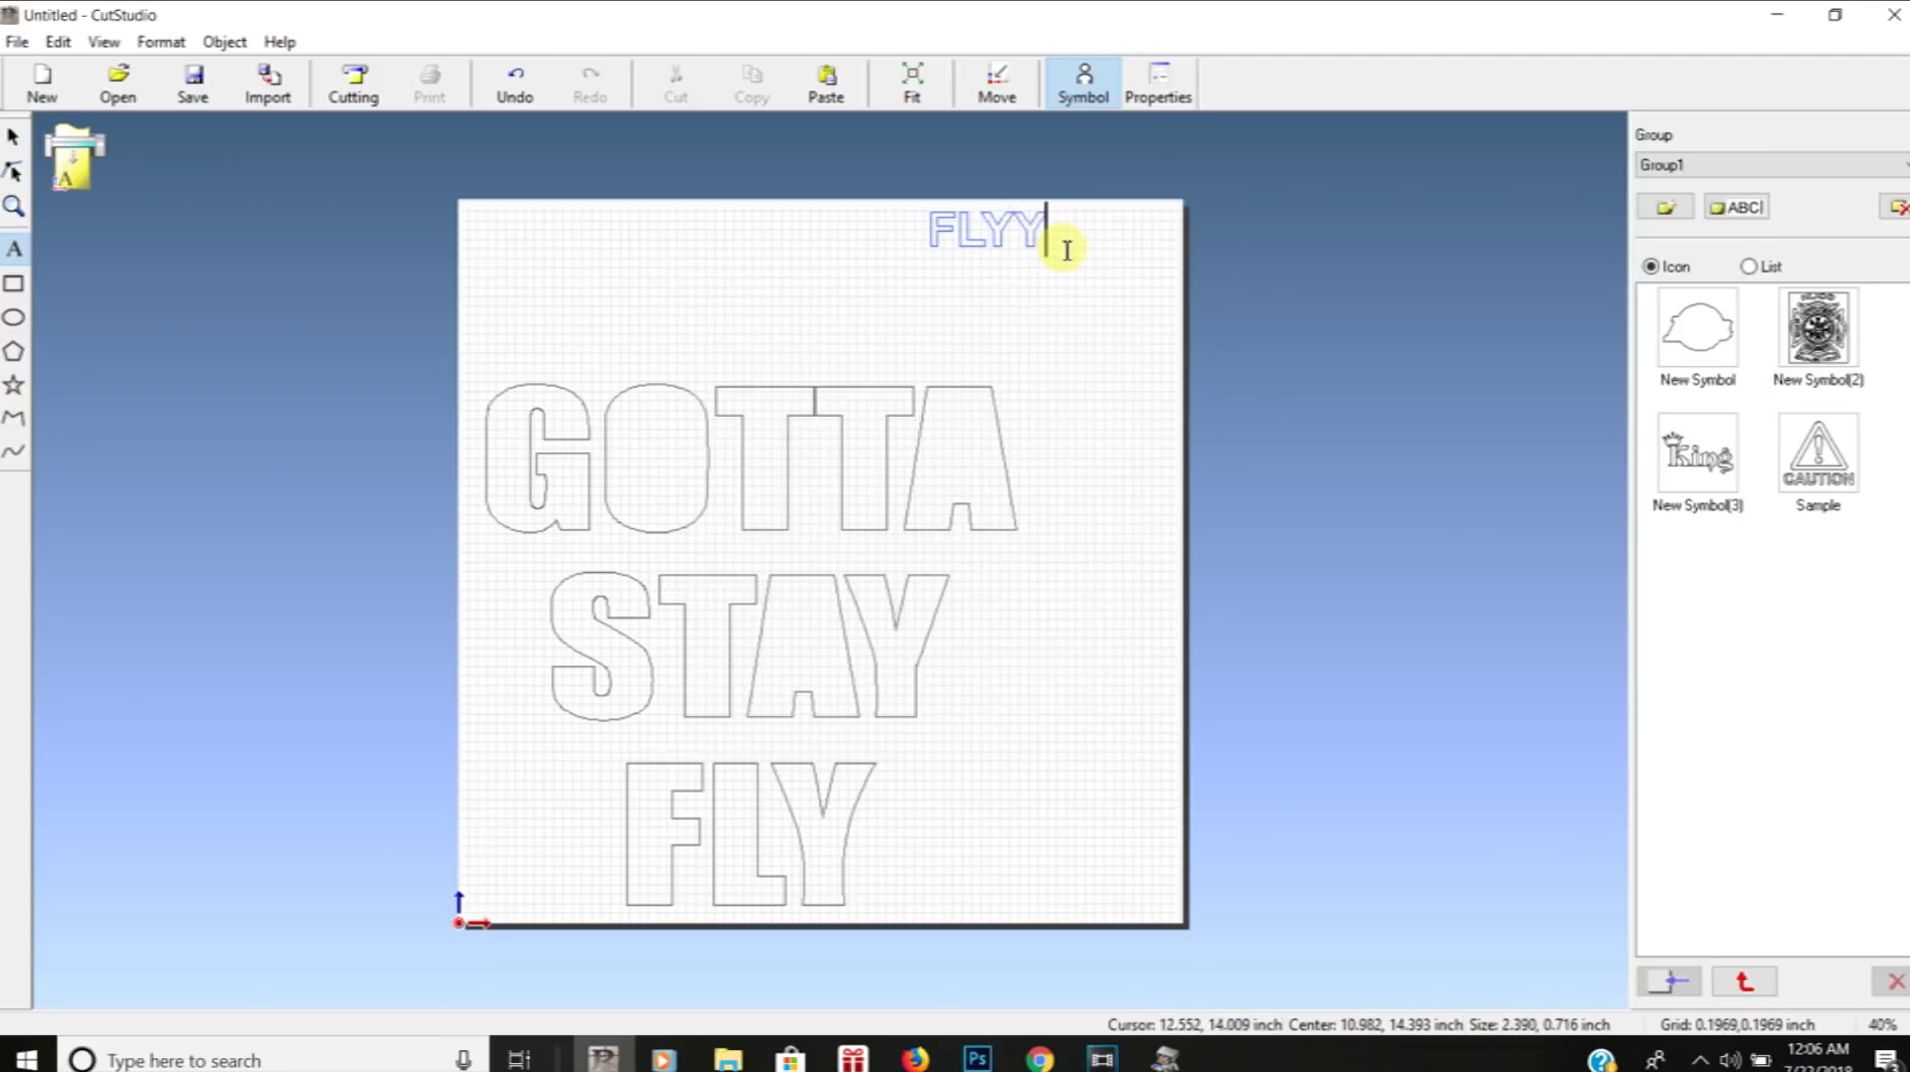
left_click(1158, 84)
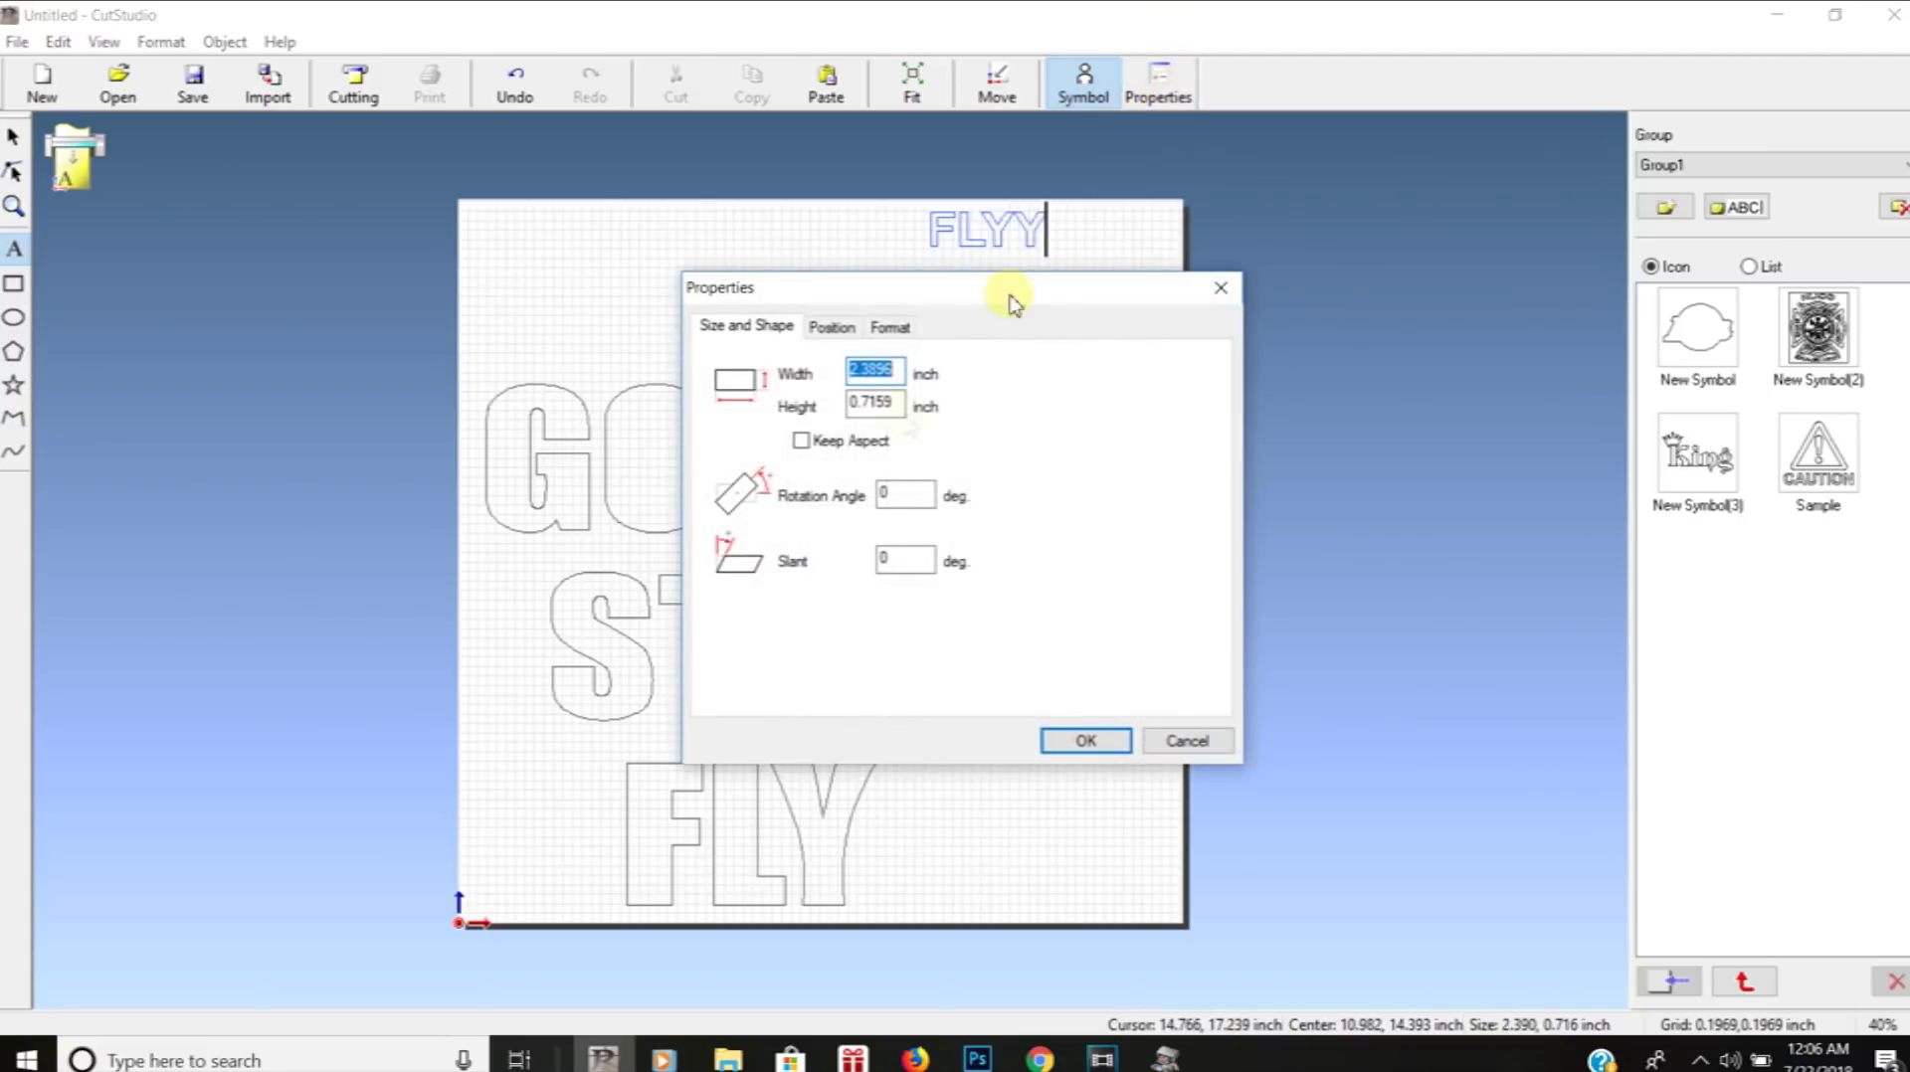
left_click(898, 328)
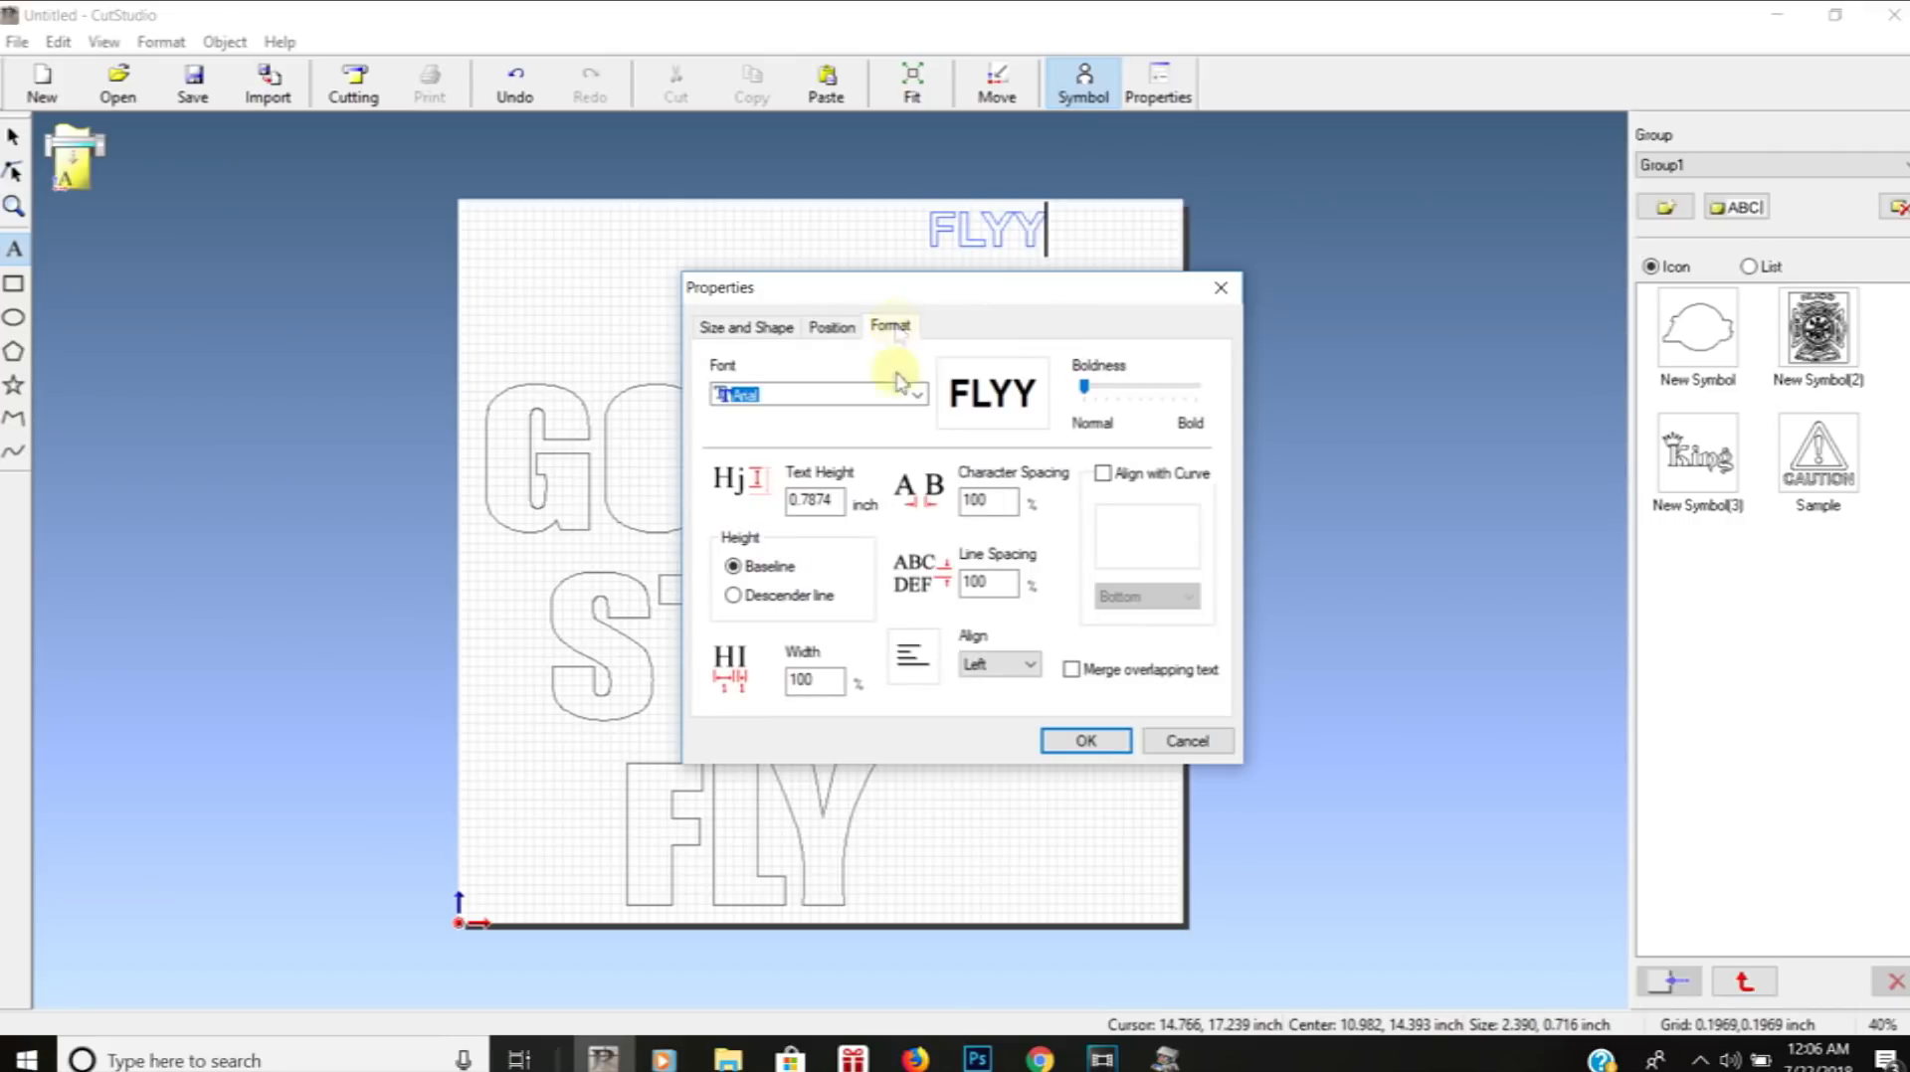
left_click(1029, 666)
left_click(980, 703)
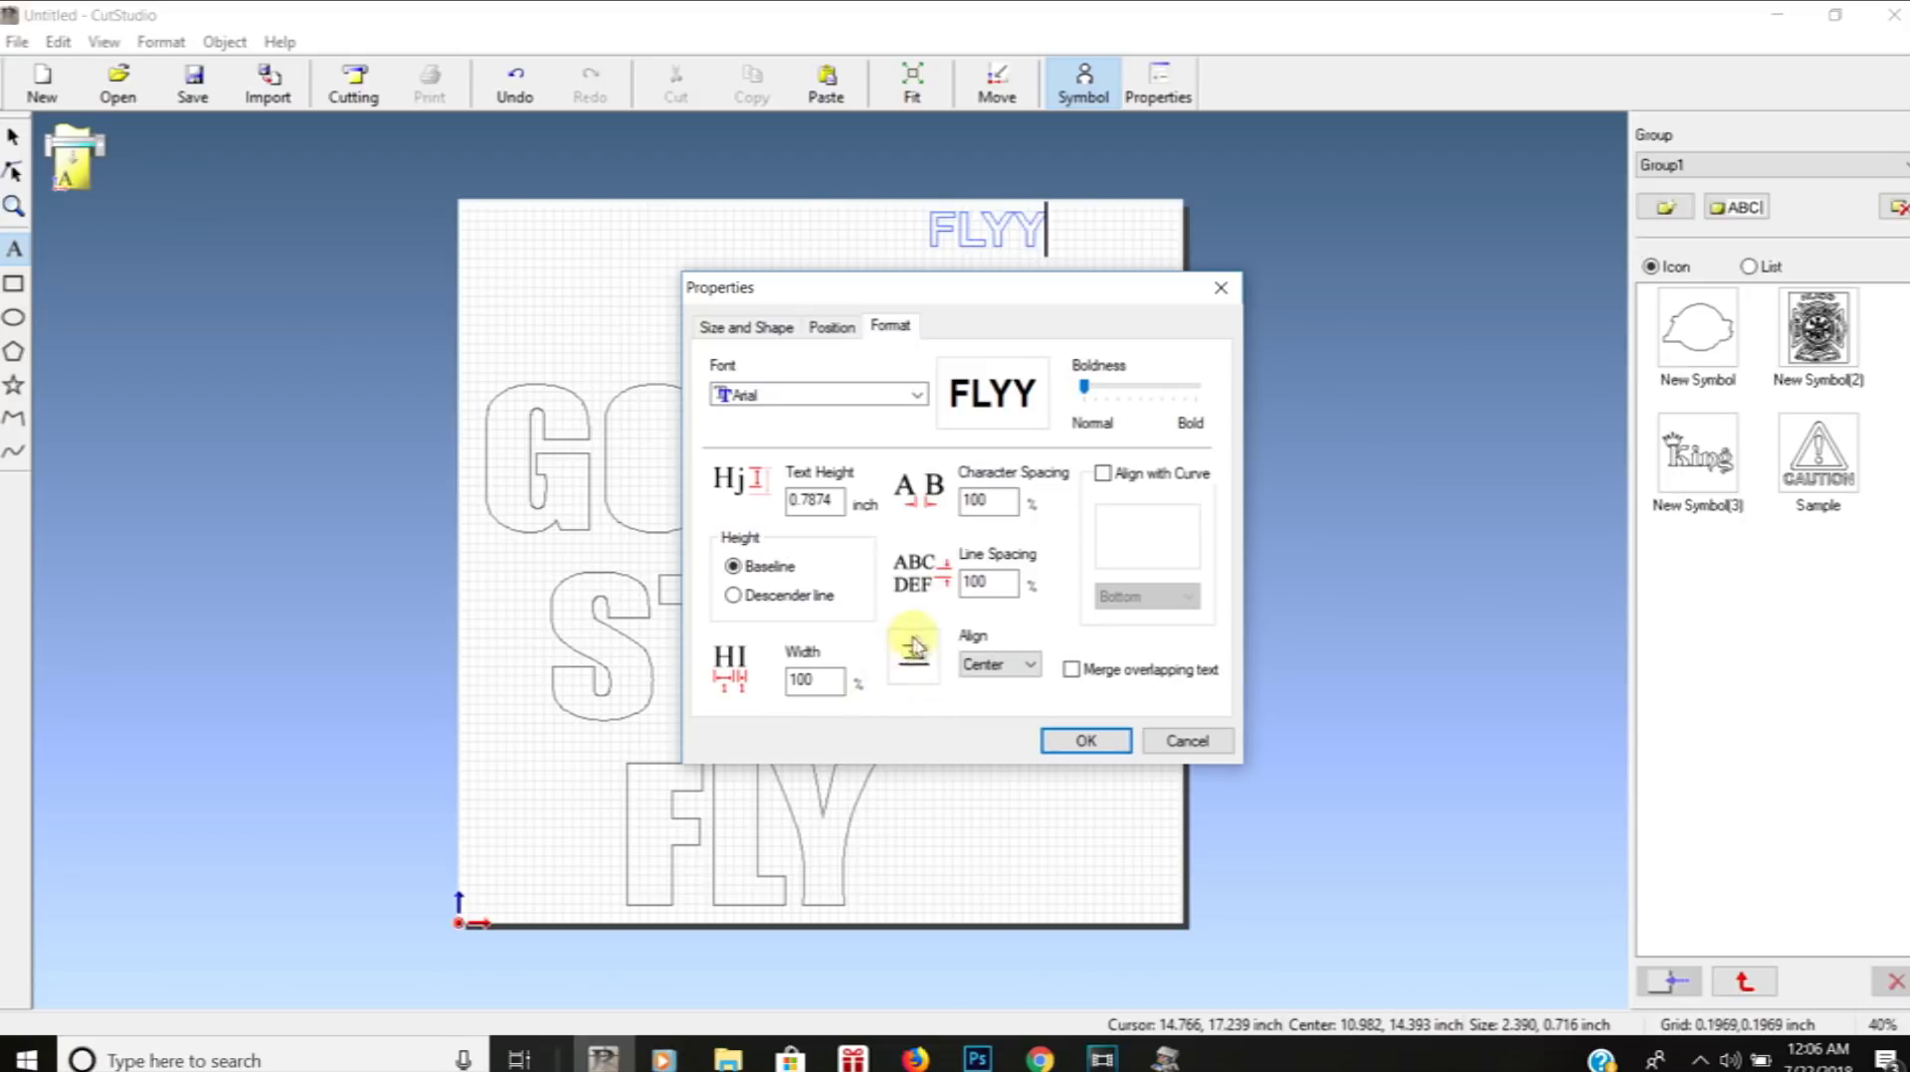
left_click(792, 396)
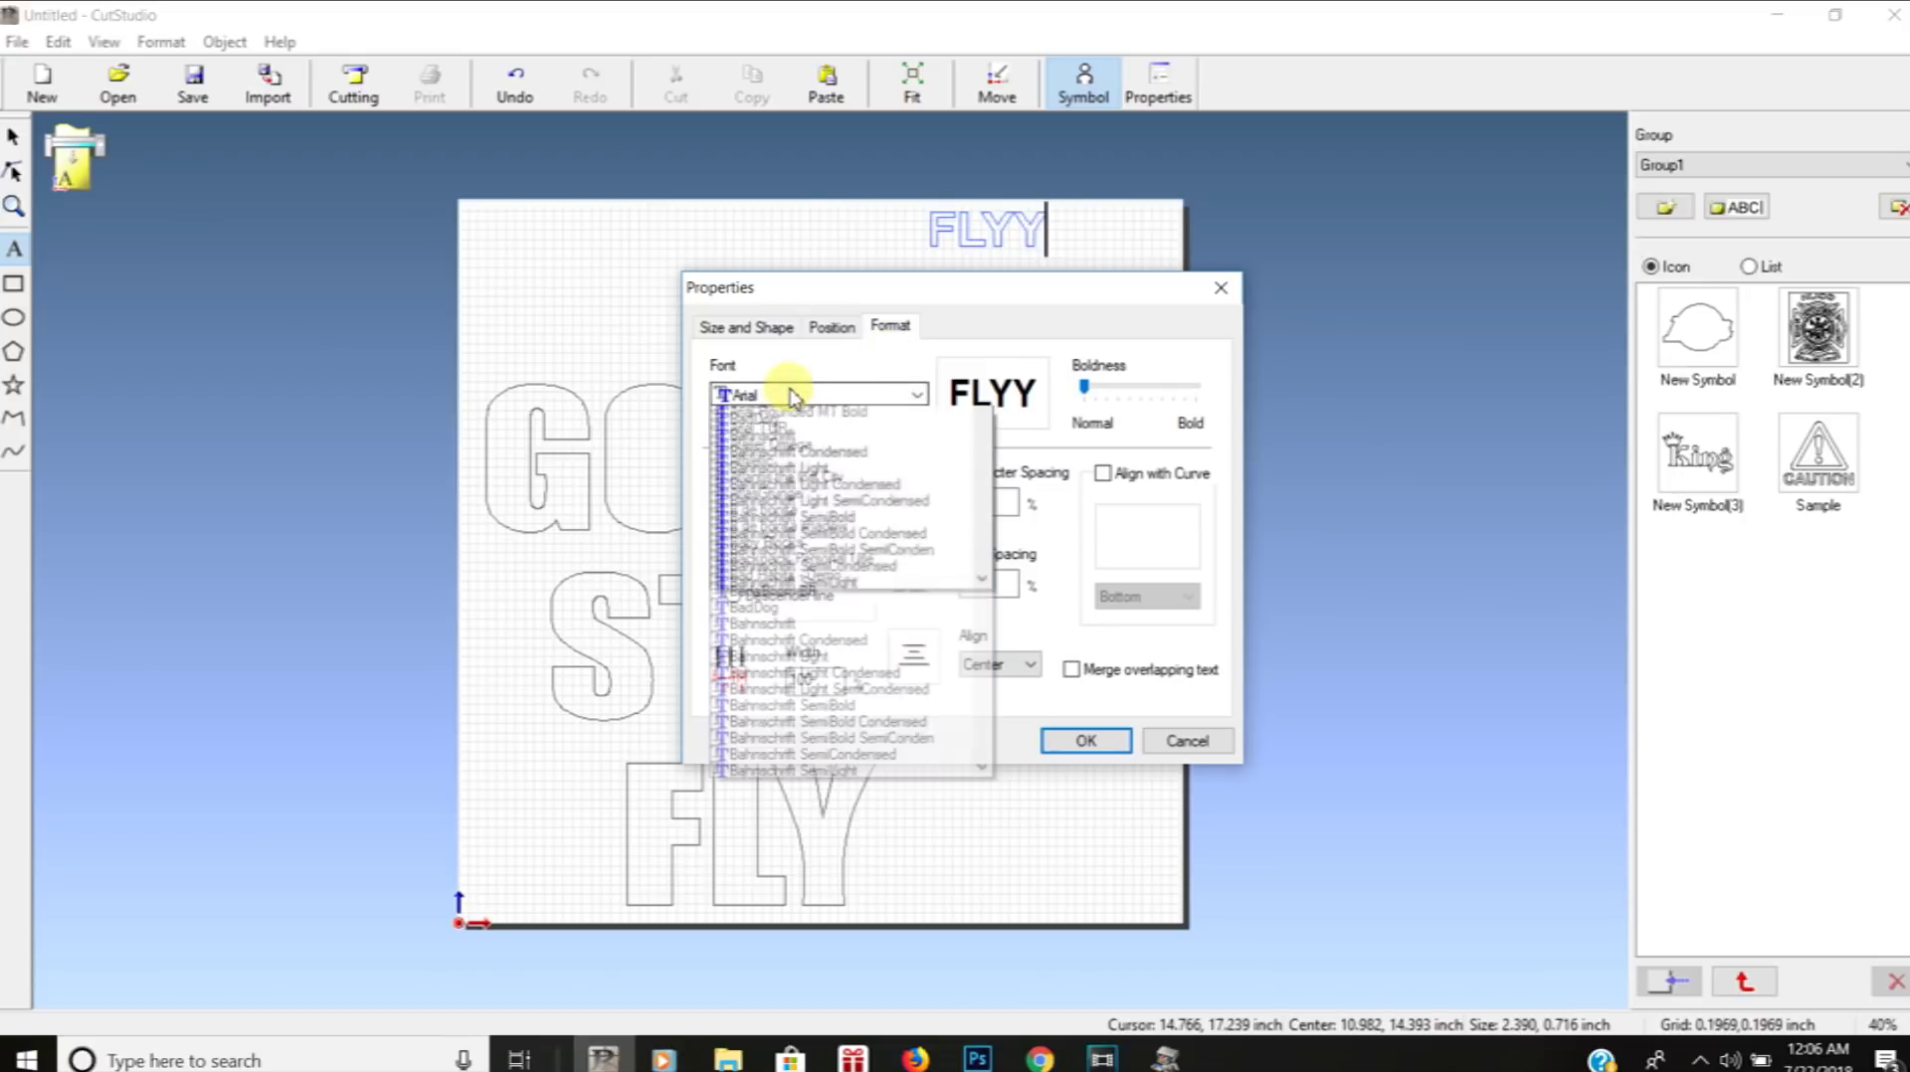
key("i")
left_click(766, 465)
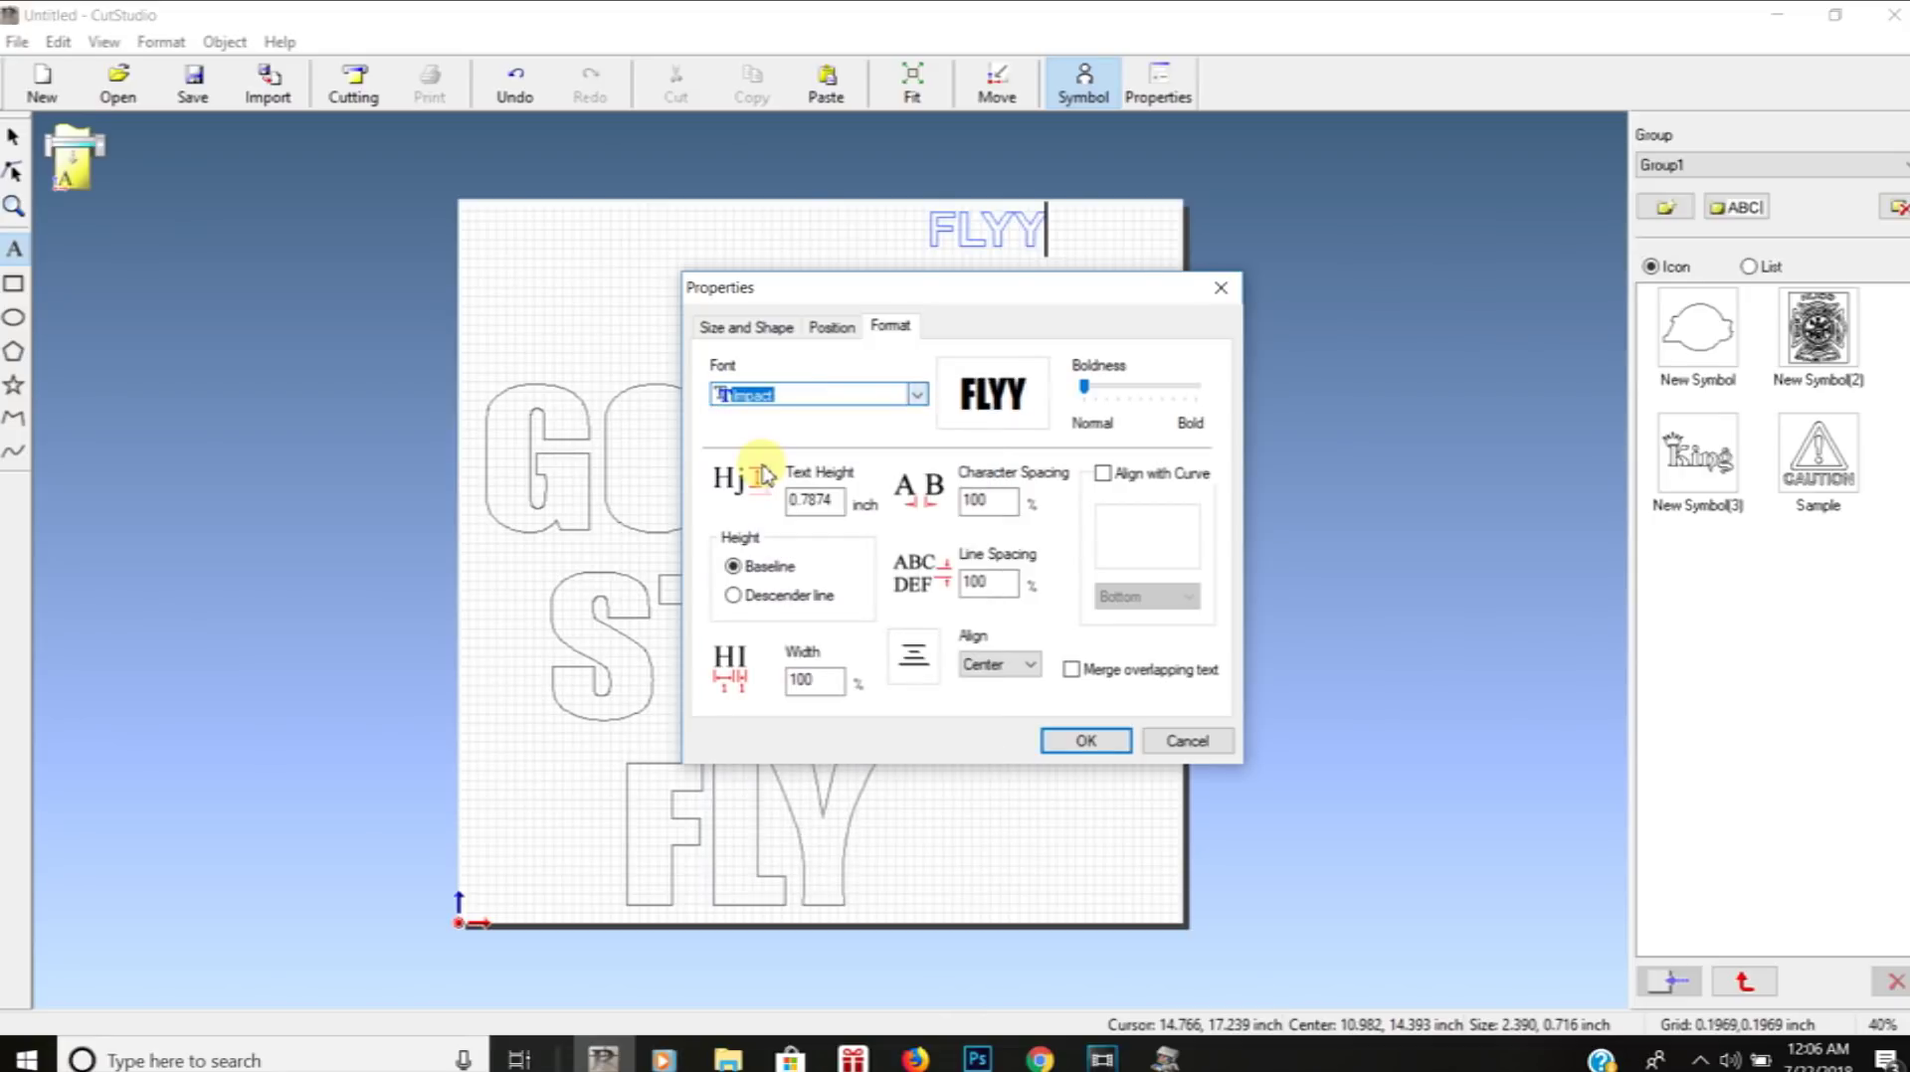
left_click(1085, 742)
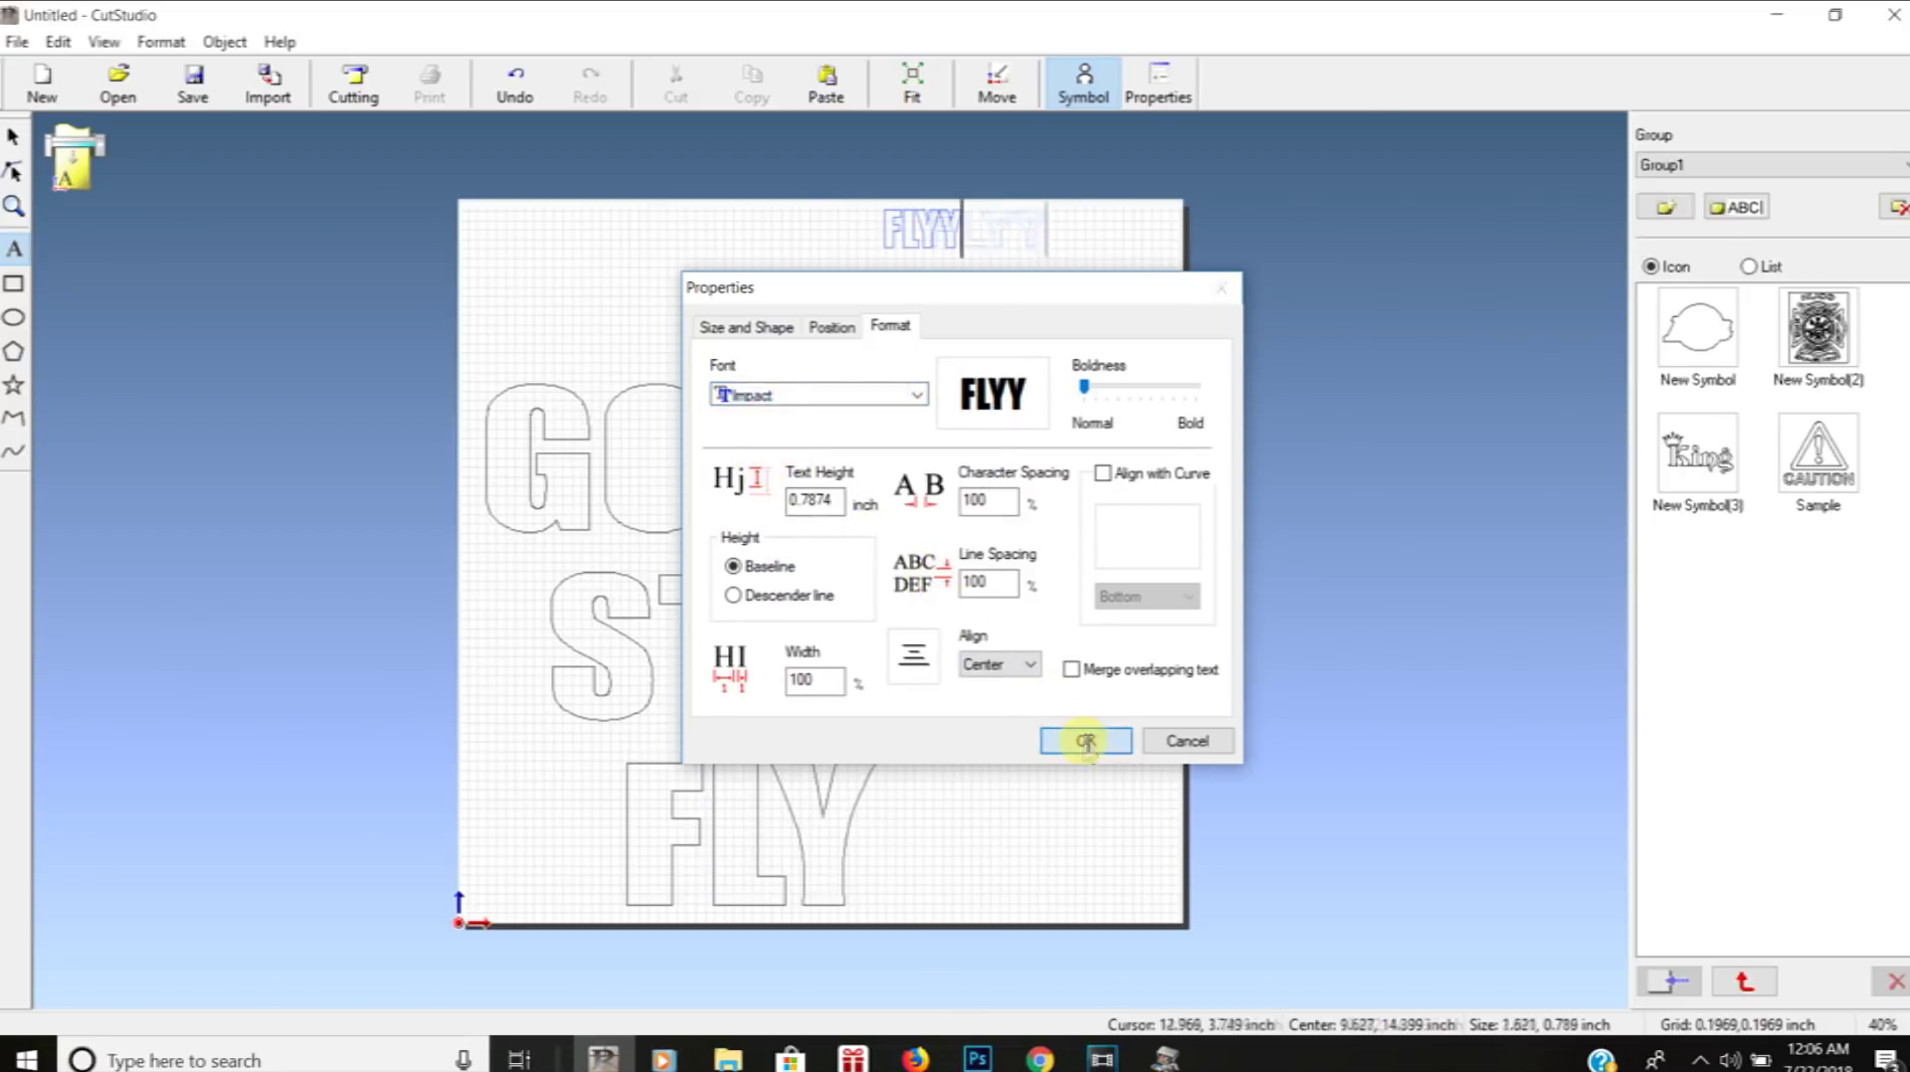
Place the FLYY text over the traced FLY outlines and enlarge it to about 4.8 × 2.8 inches
left_click(14, 137)
left_click_drag(935, 234, 860, 935)
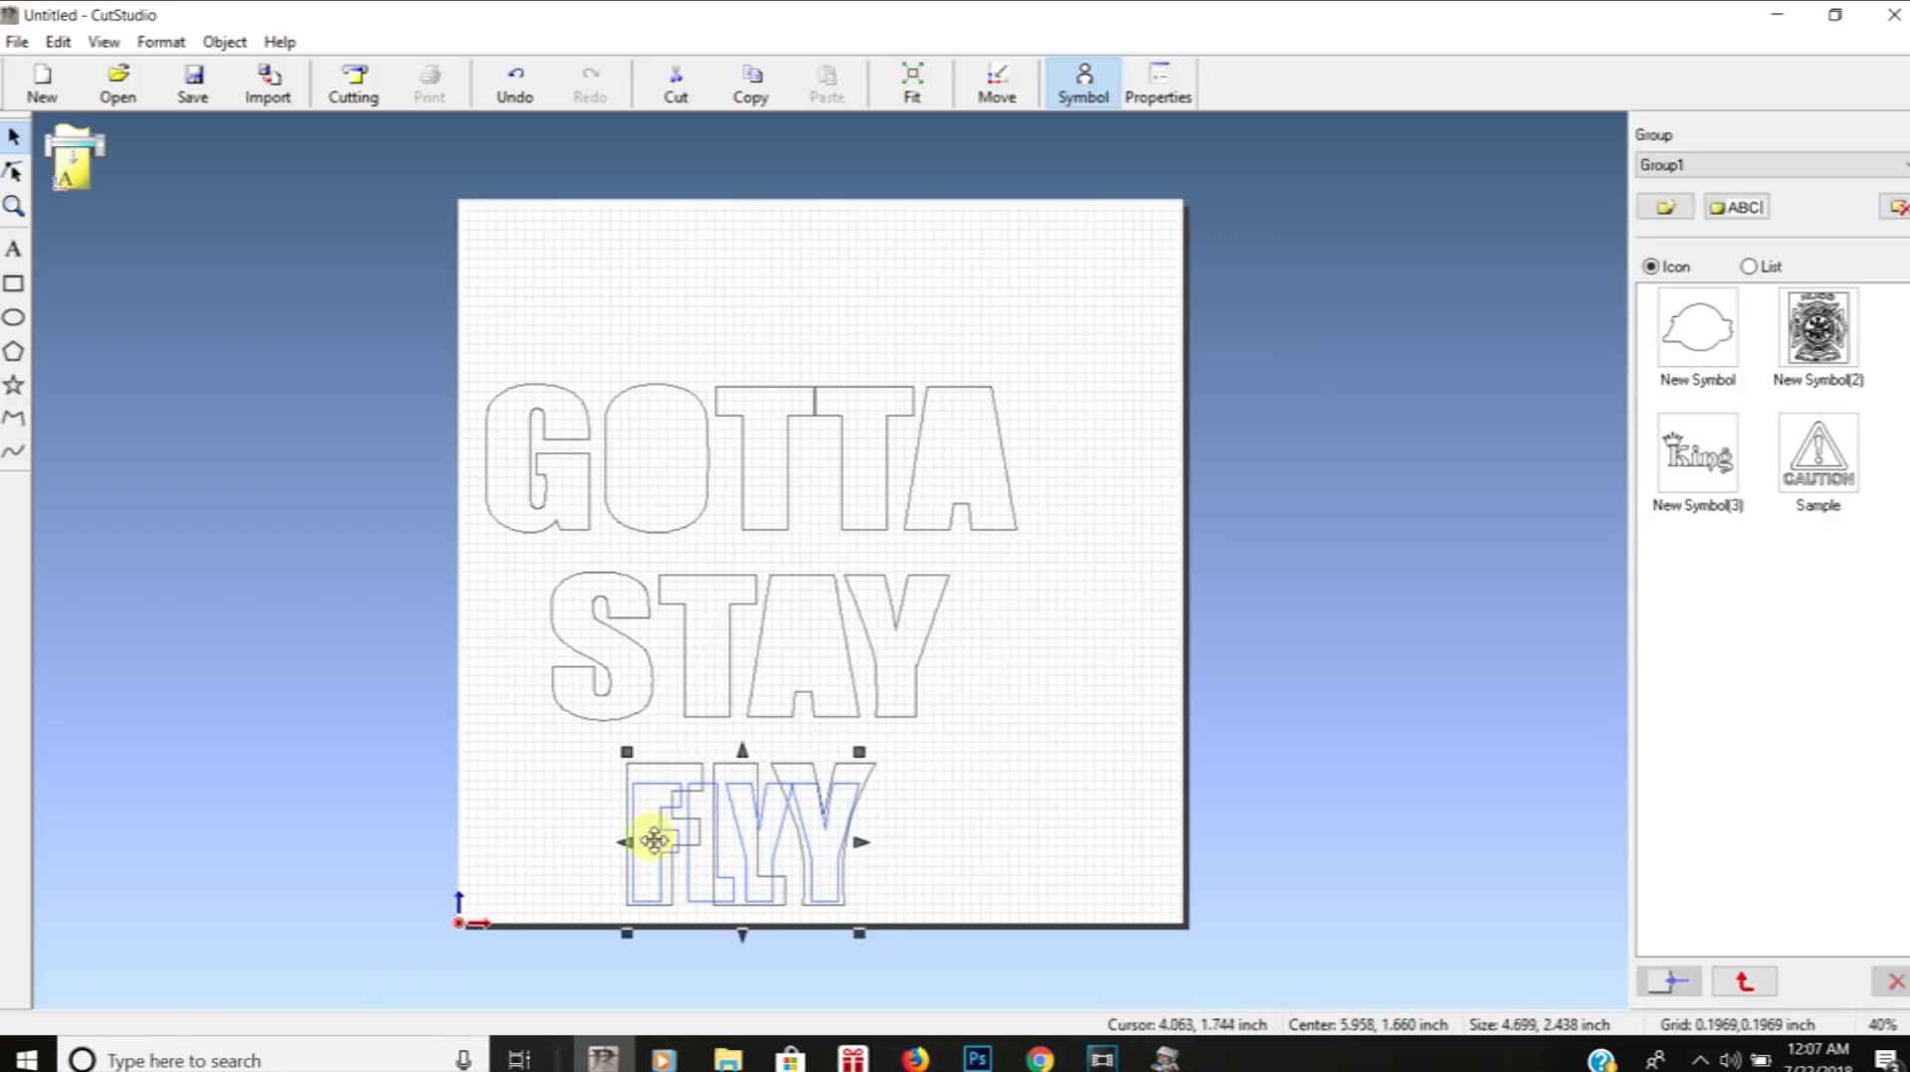
left_click_drag(631, 842, 624, 841)
left_click_drag(739, 753, 739, 724)
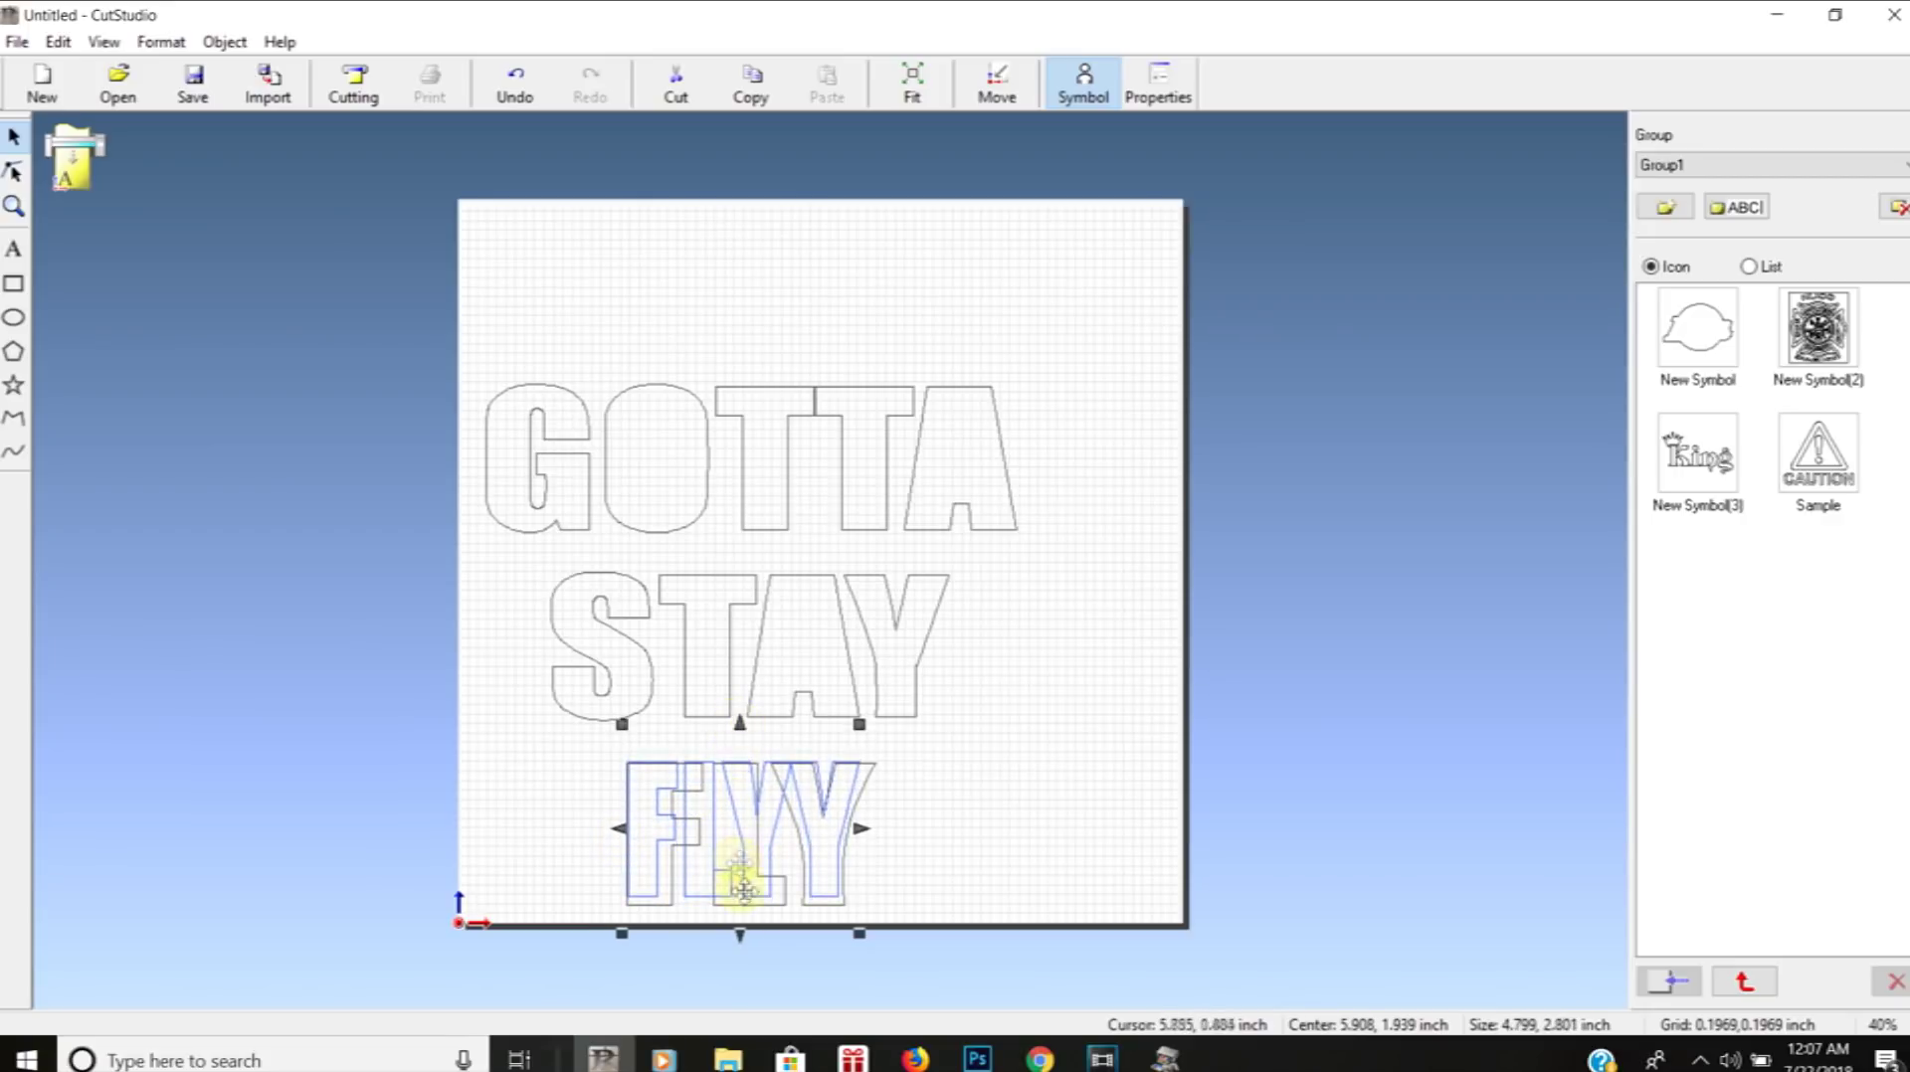
Stretch the FLYY text over the traced FLY outlines to about 7.17 × 2.94 inches
left_click_drag(739, 933, 738, 943)
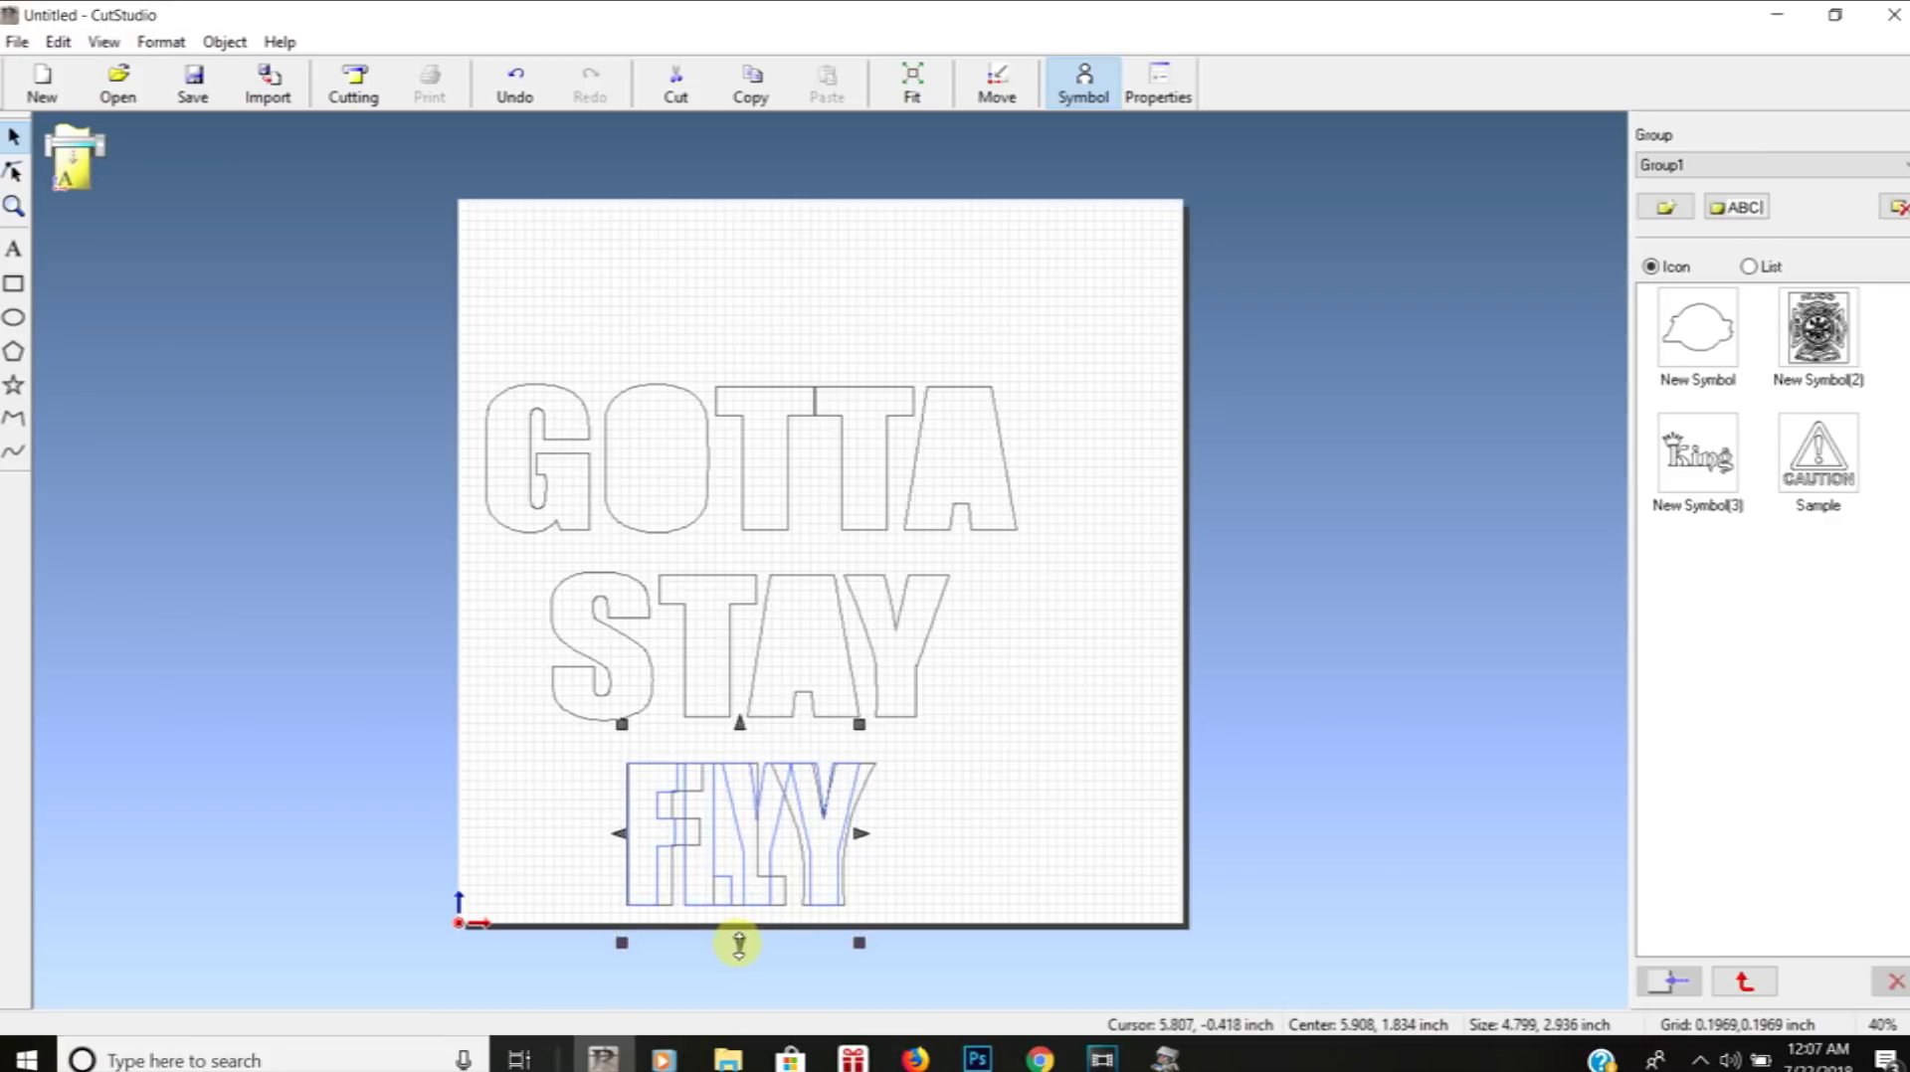
left_click_drag(859, 834, 973, 836)
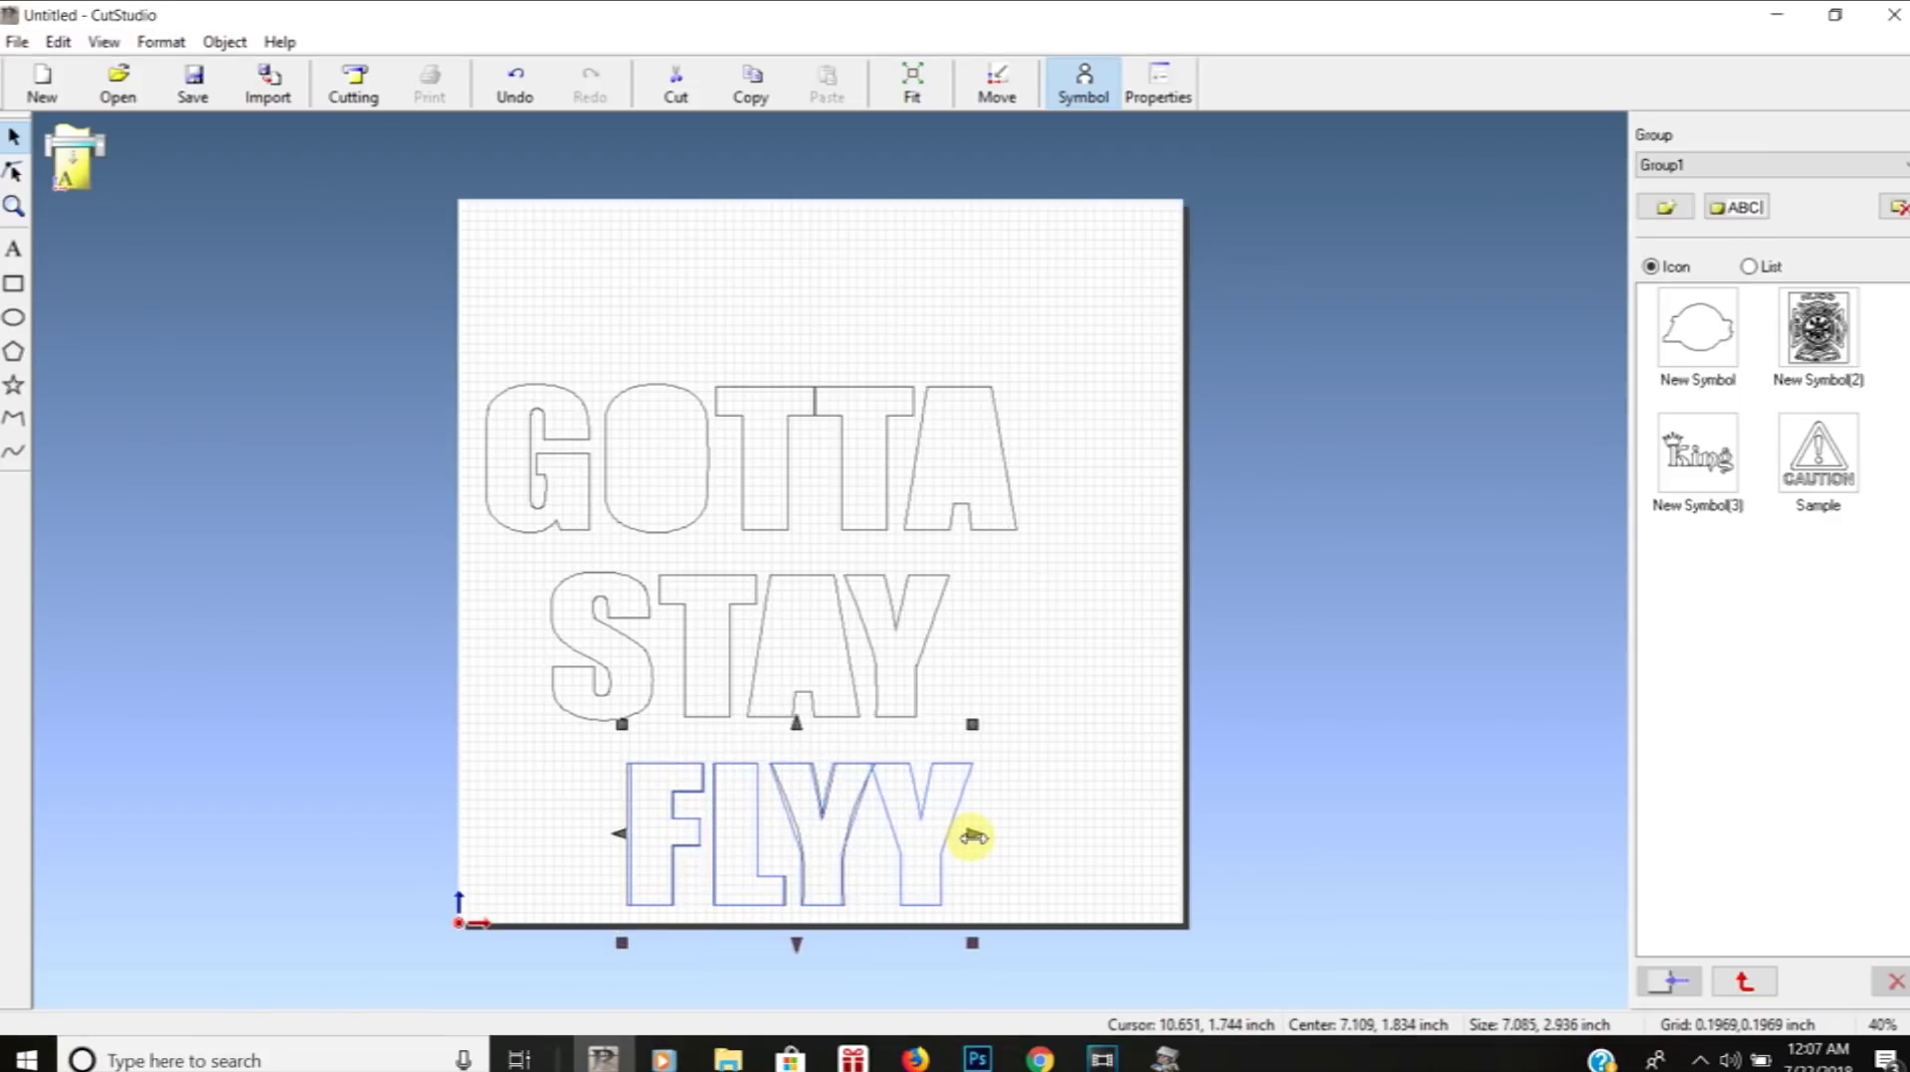
scroll(973, 838, "up", 4)
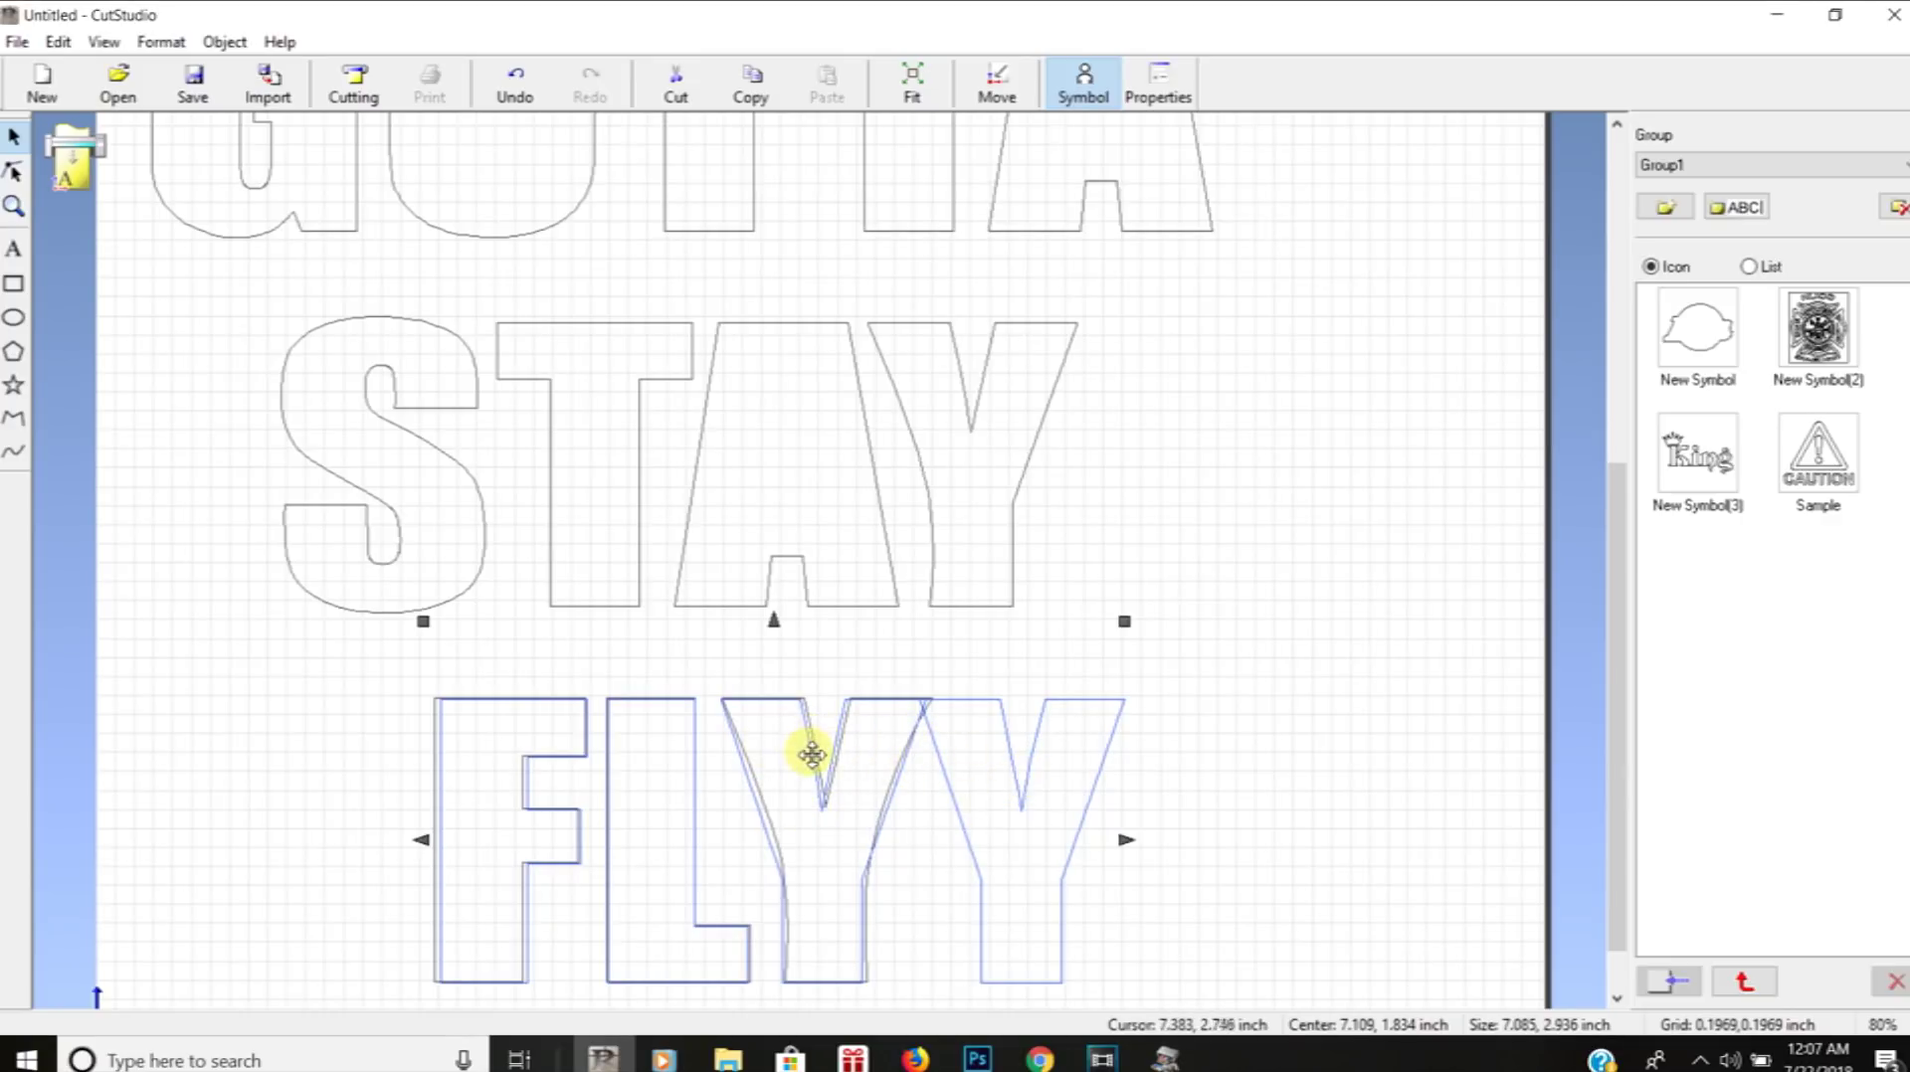
left_click_drag(427, 840, 418, 840)
scroll(850, 780, "up", 2)
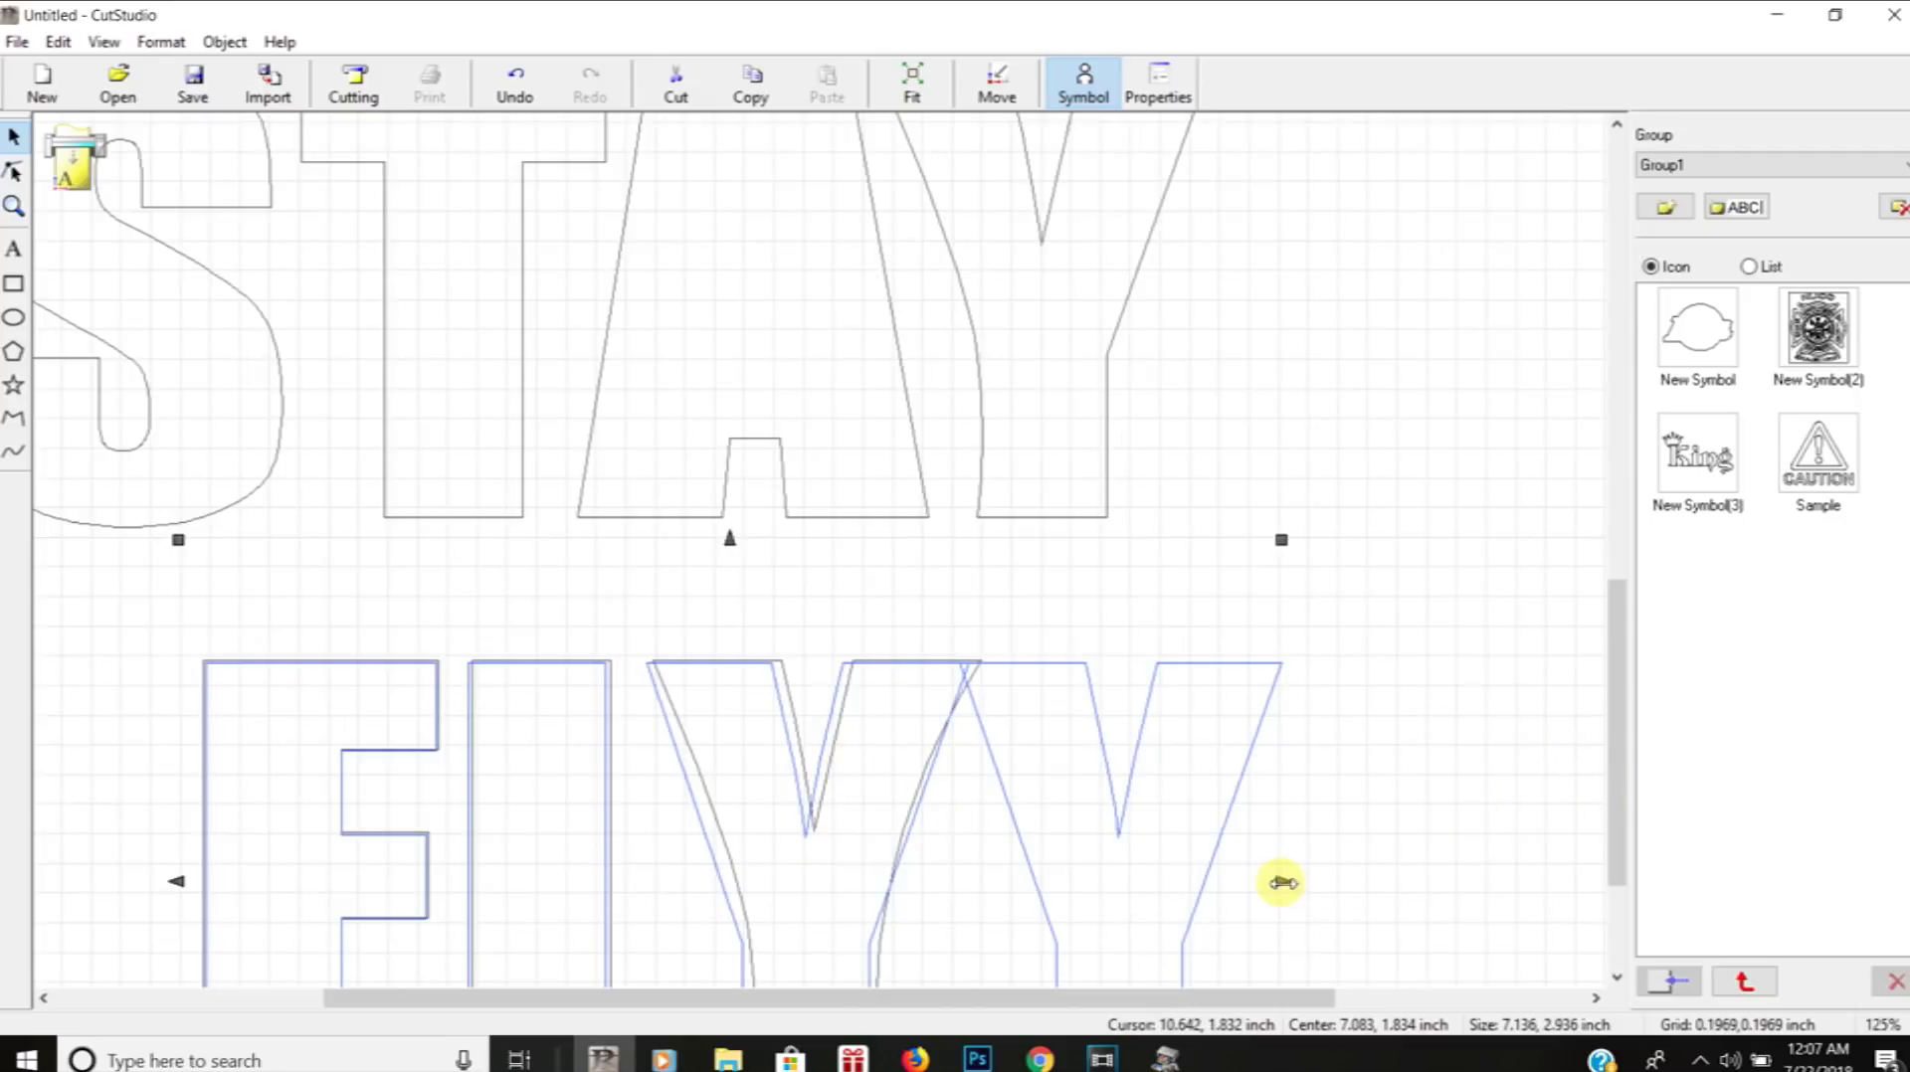
left_click_drag(1282, 882, 1287, 882)
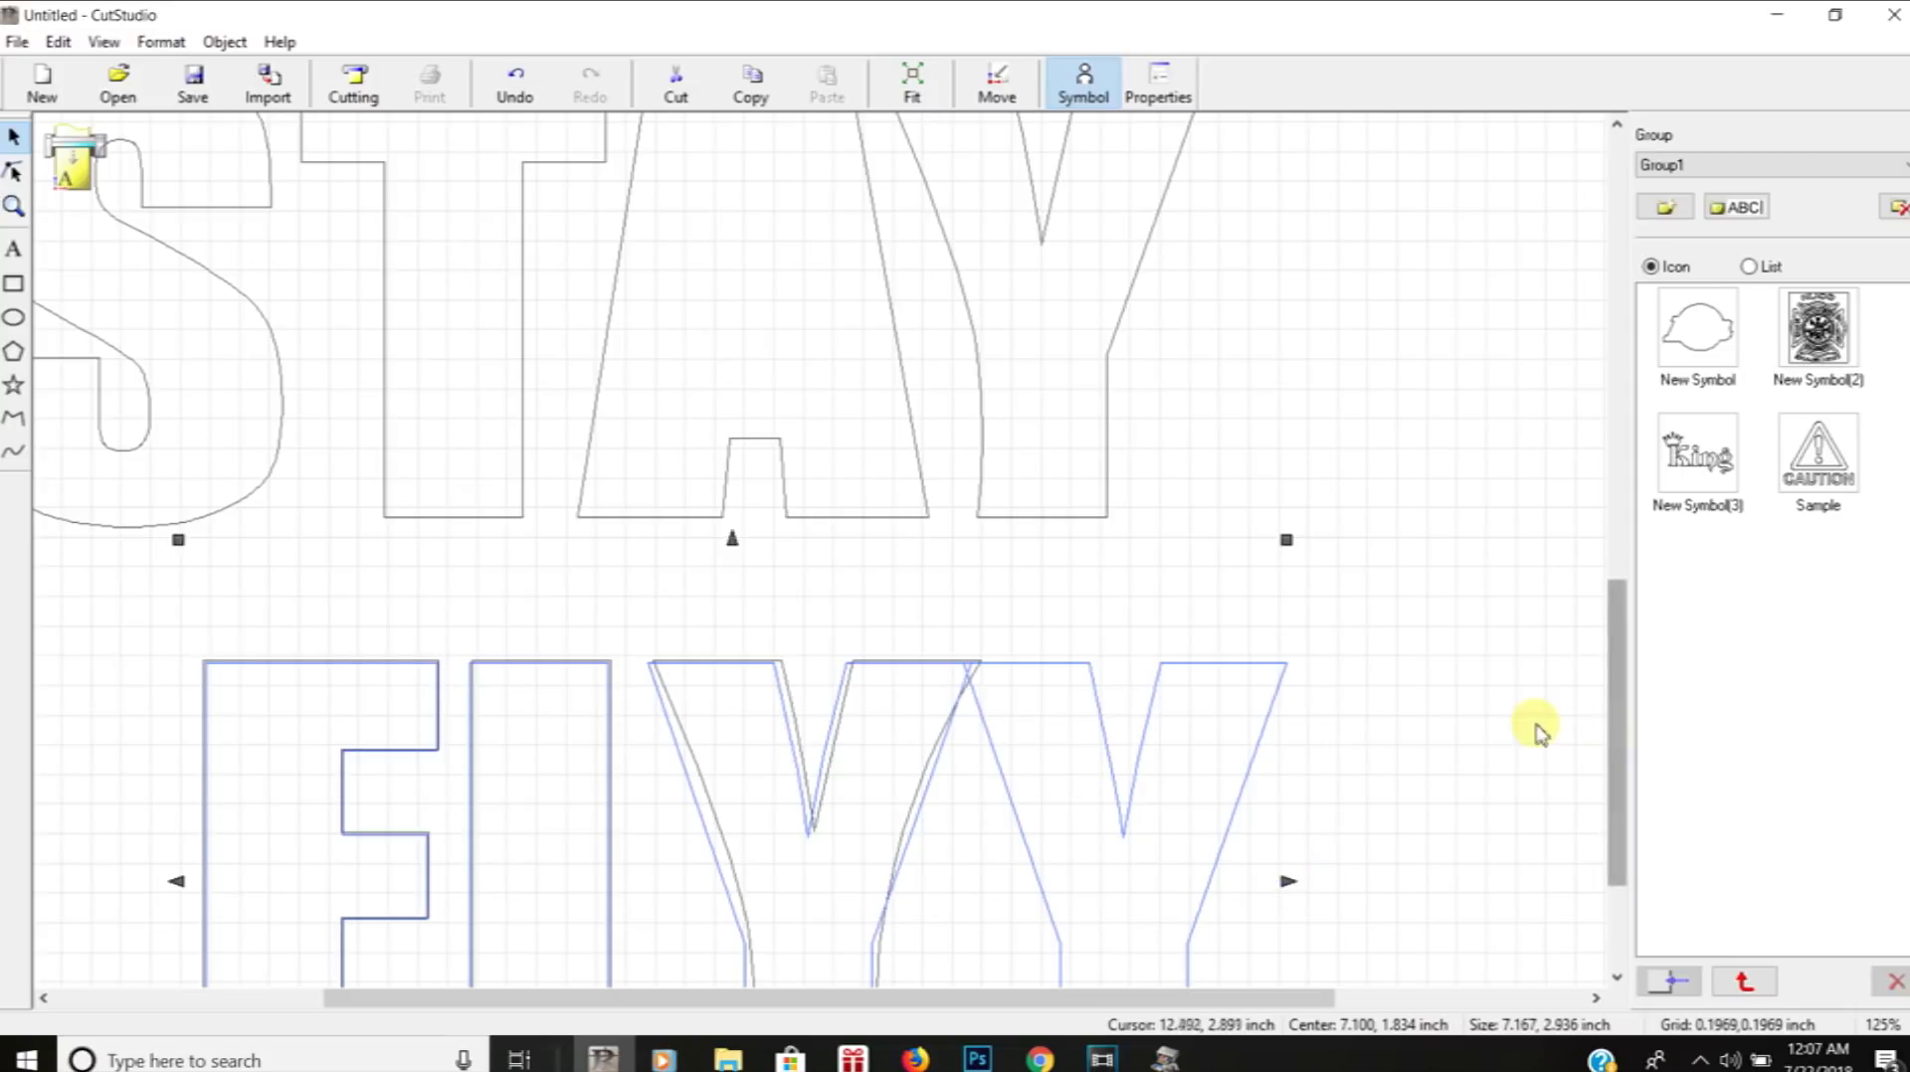
Extend the FLYY text's upper edge to meet the traced letter tops, making it about 2.95 inches high
left_click_drag(1627, 721, 1543, 779)
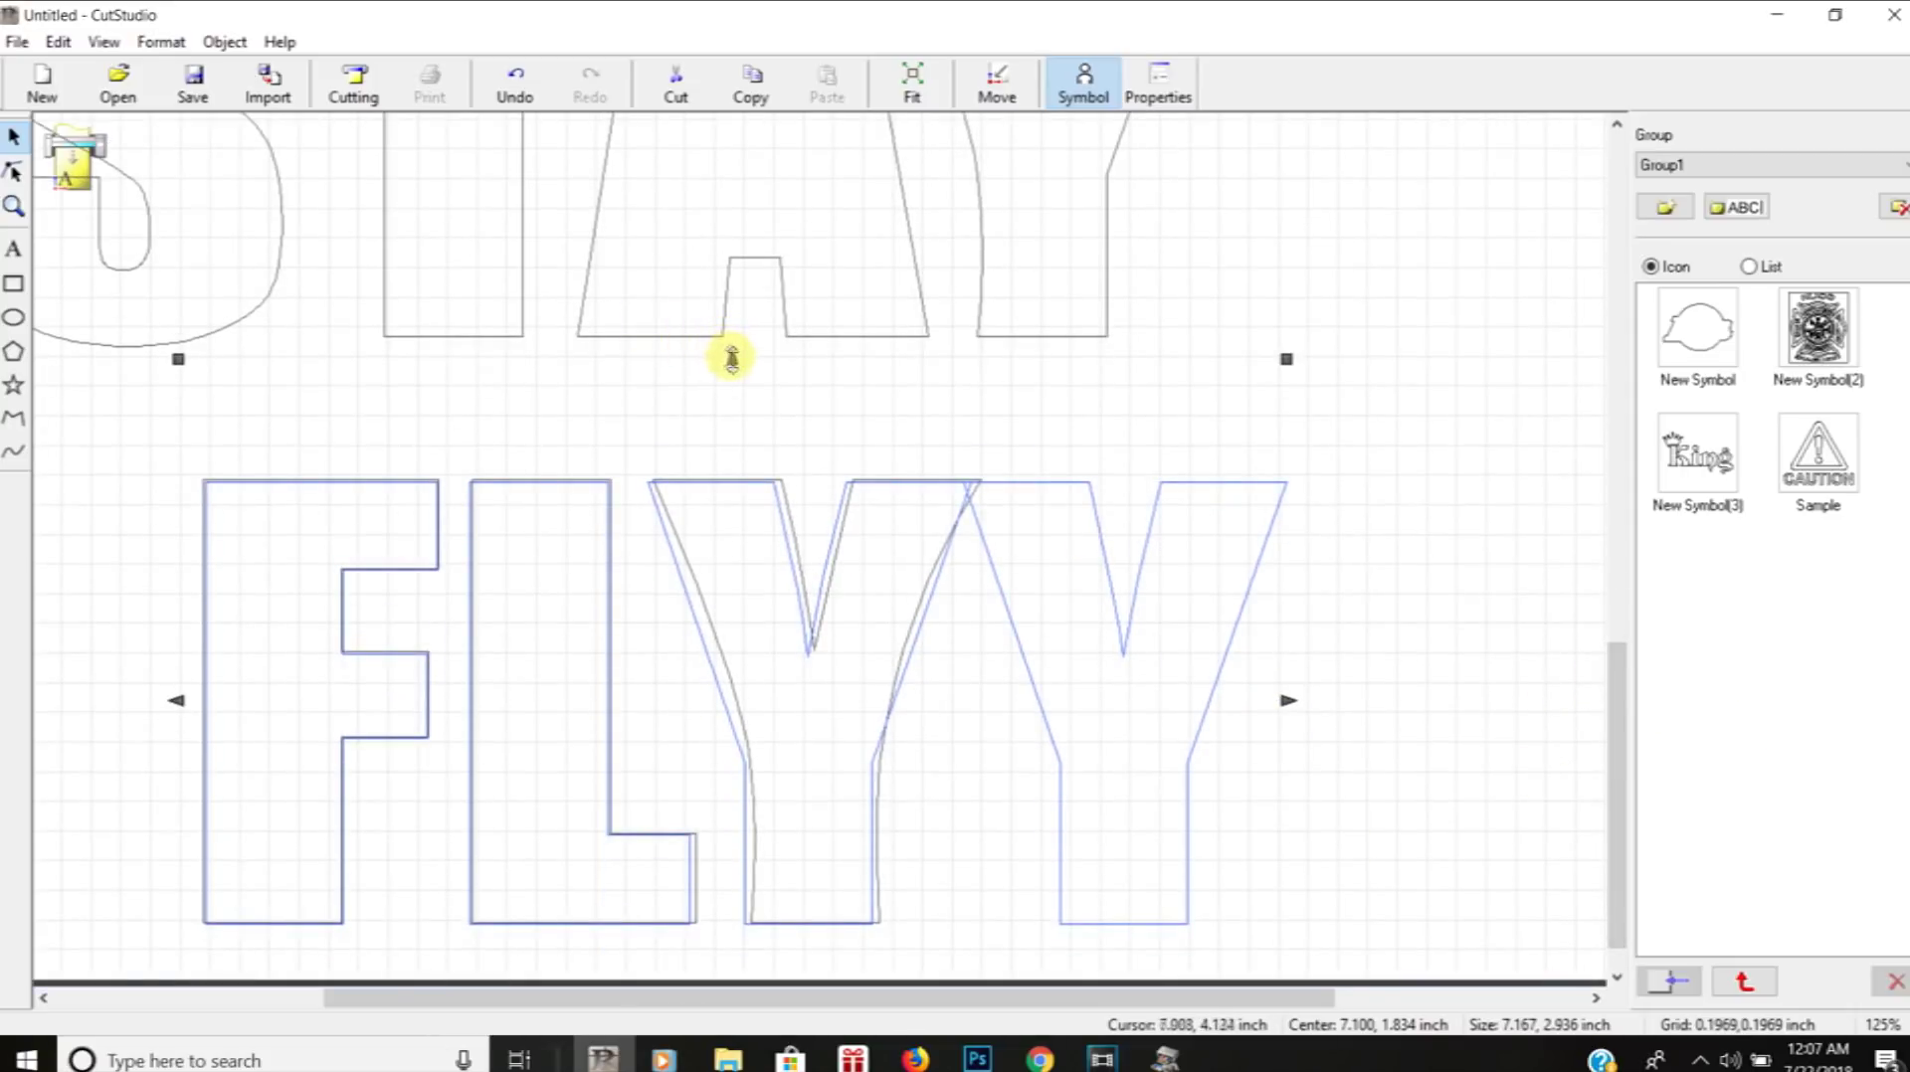
left_click_drag(732, 358, 732, 356)
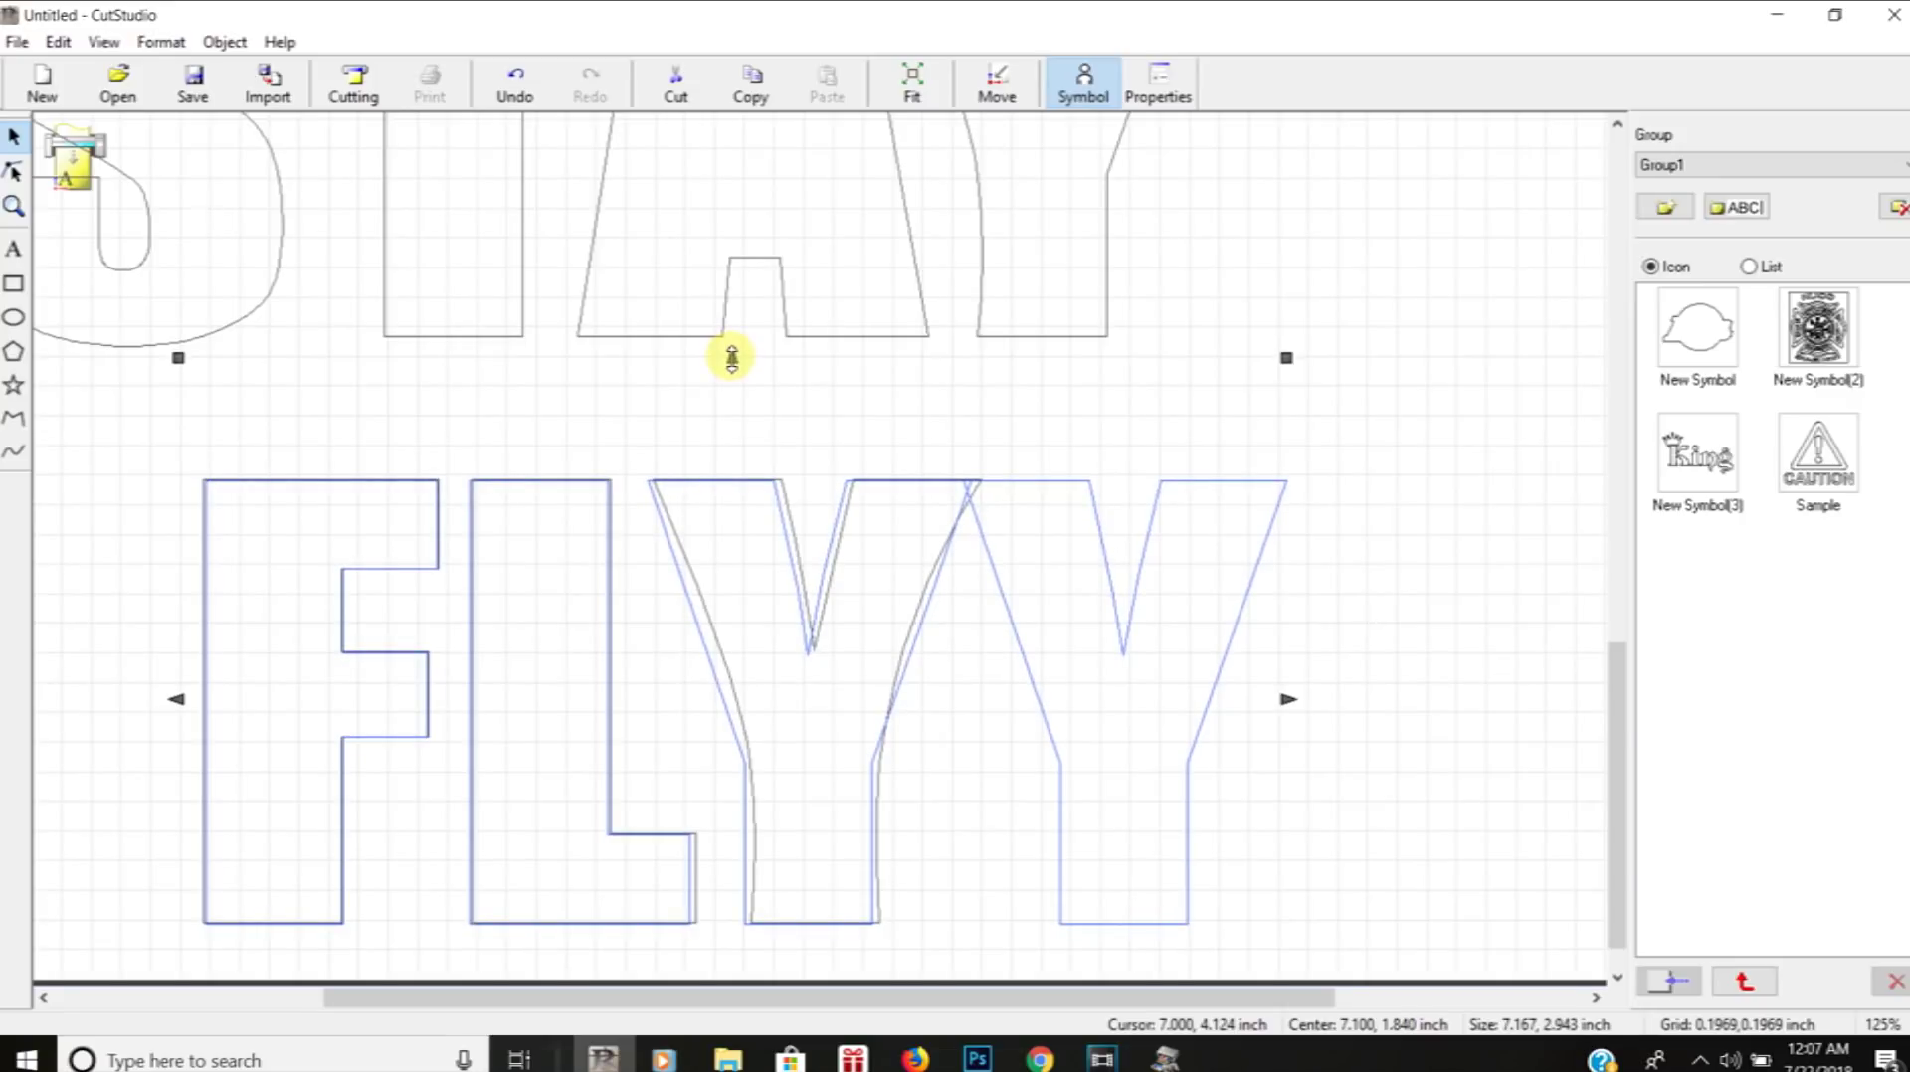
scroll(732, 358, "up", 2)
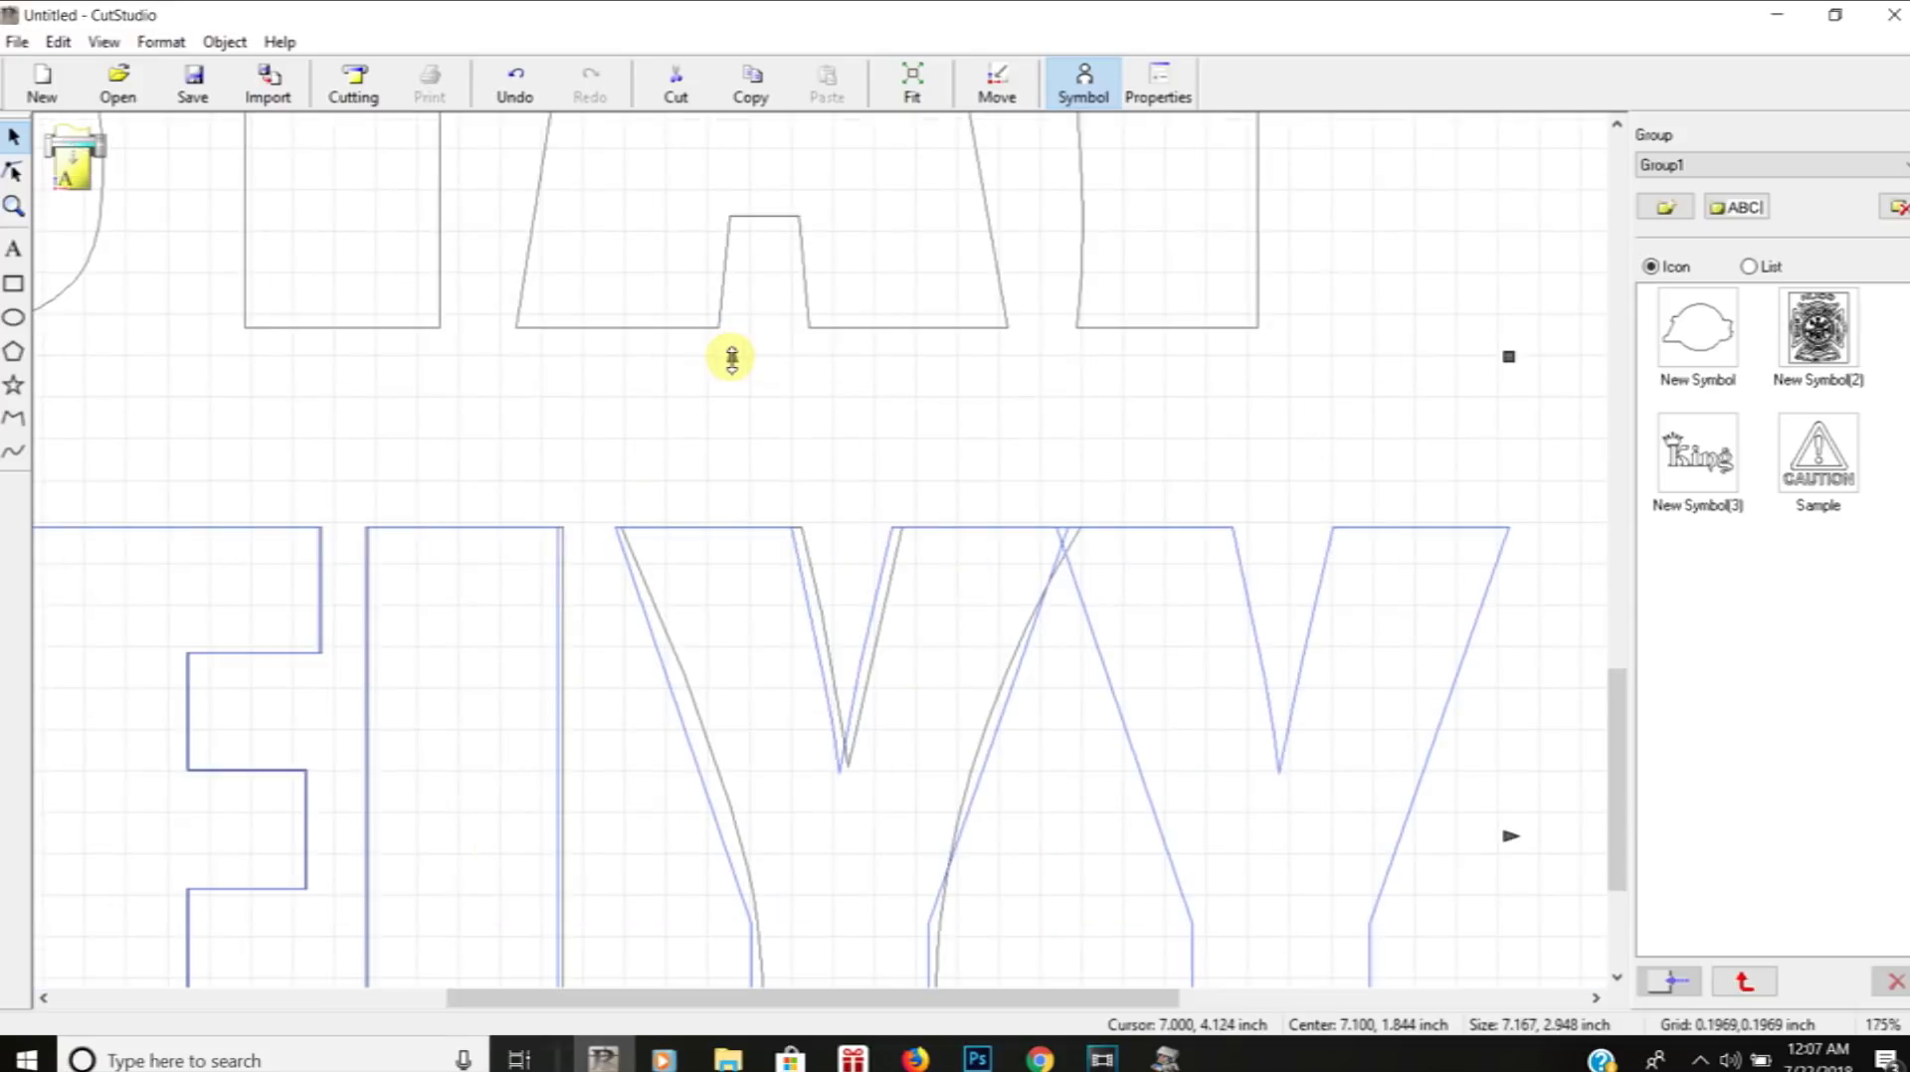
scroll(732, 358, "down", 2)
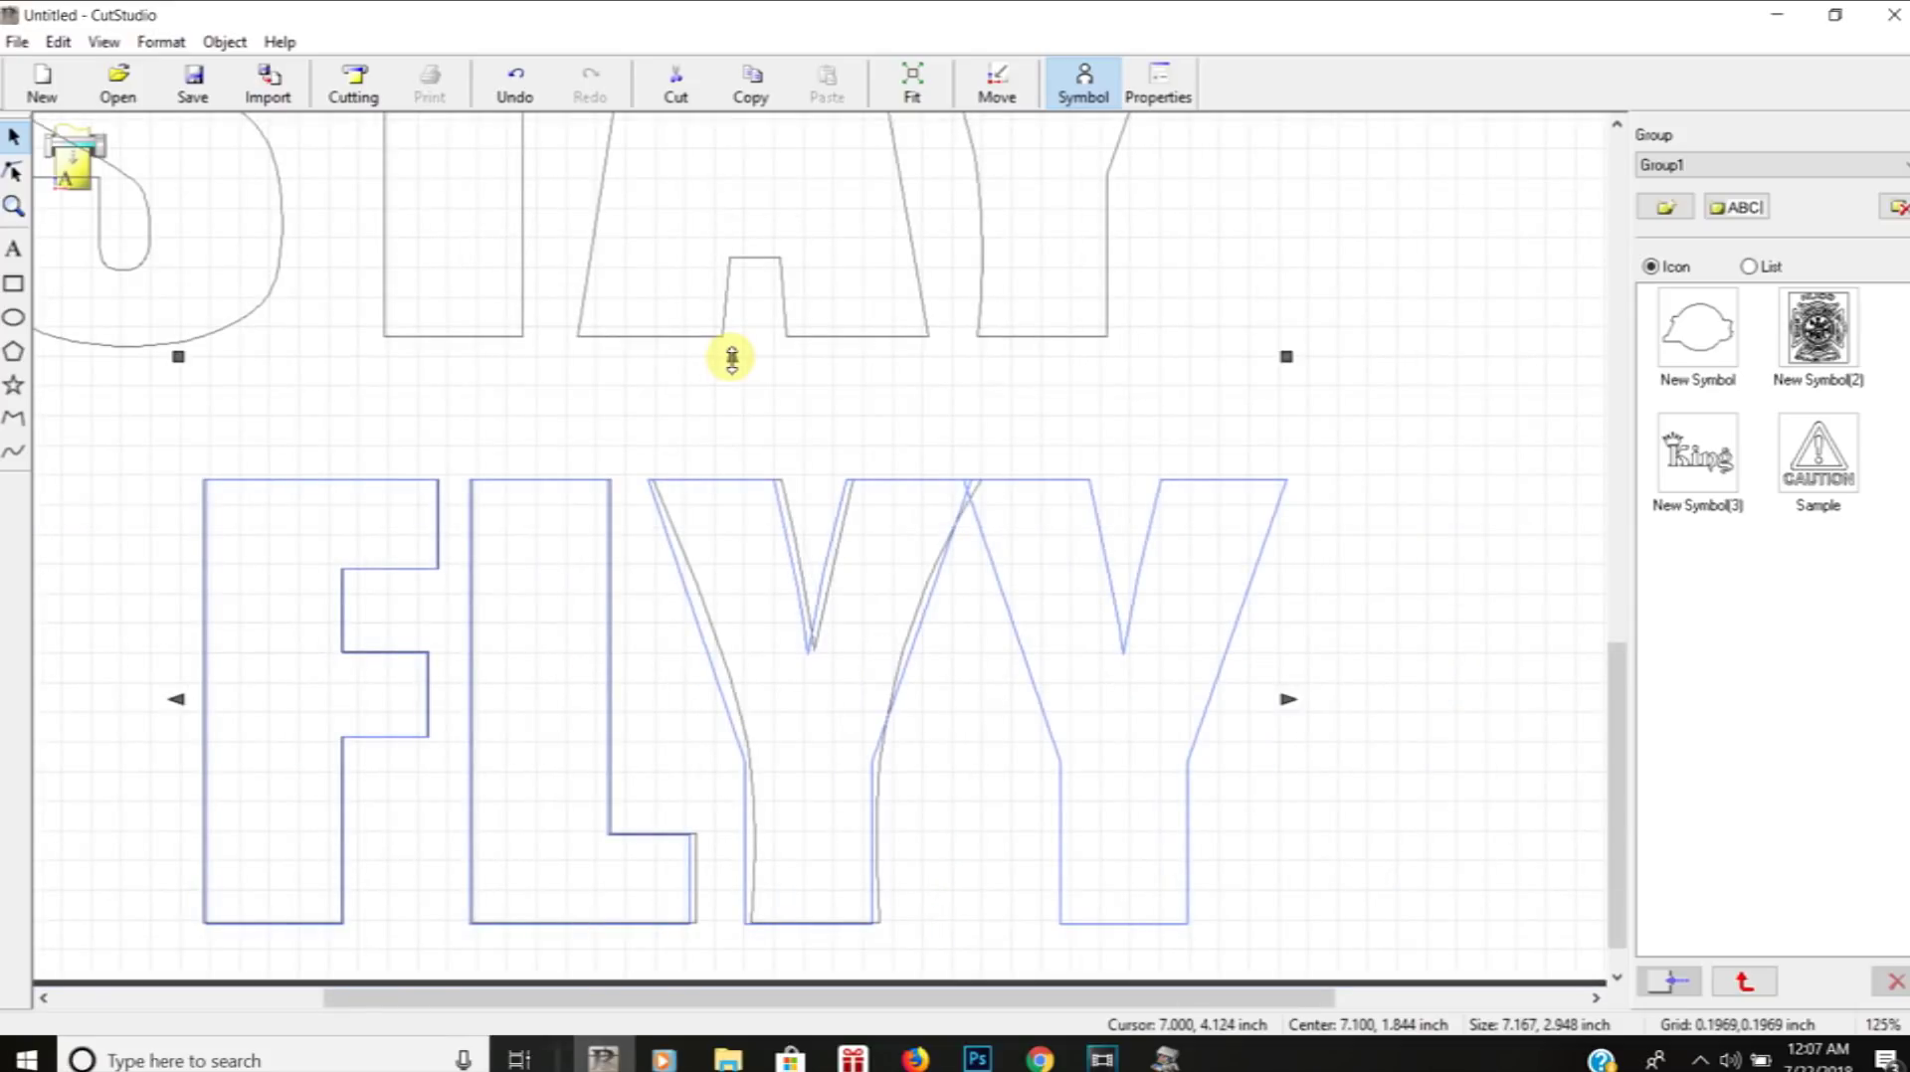
scroll(732, 358, "up", 1)
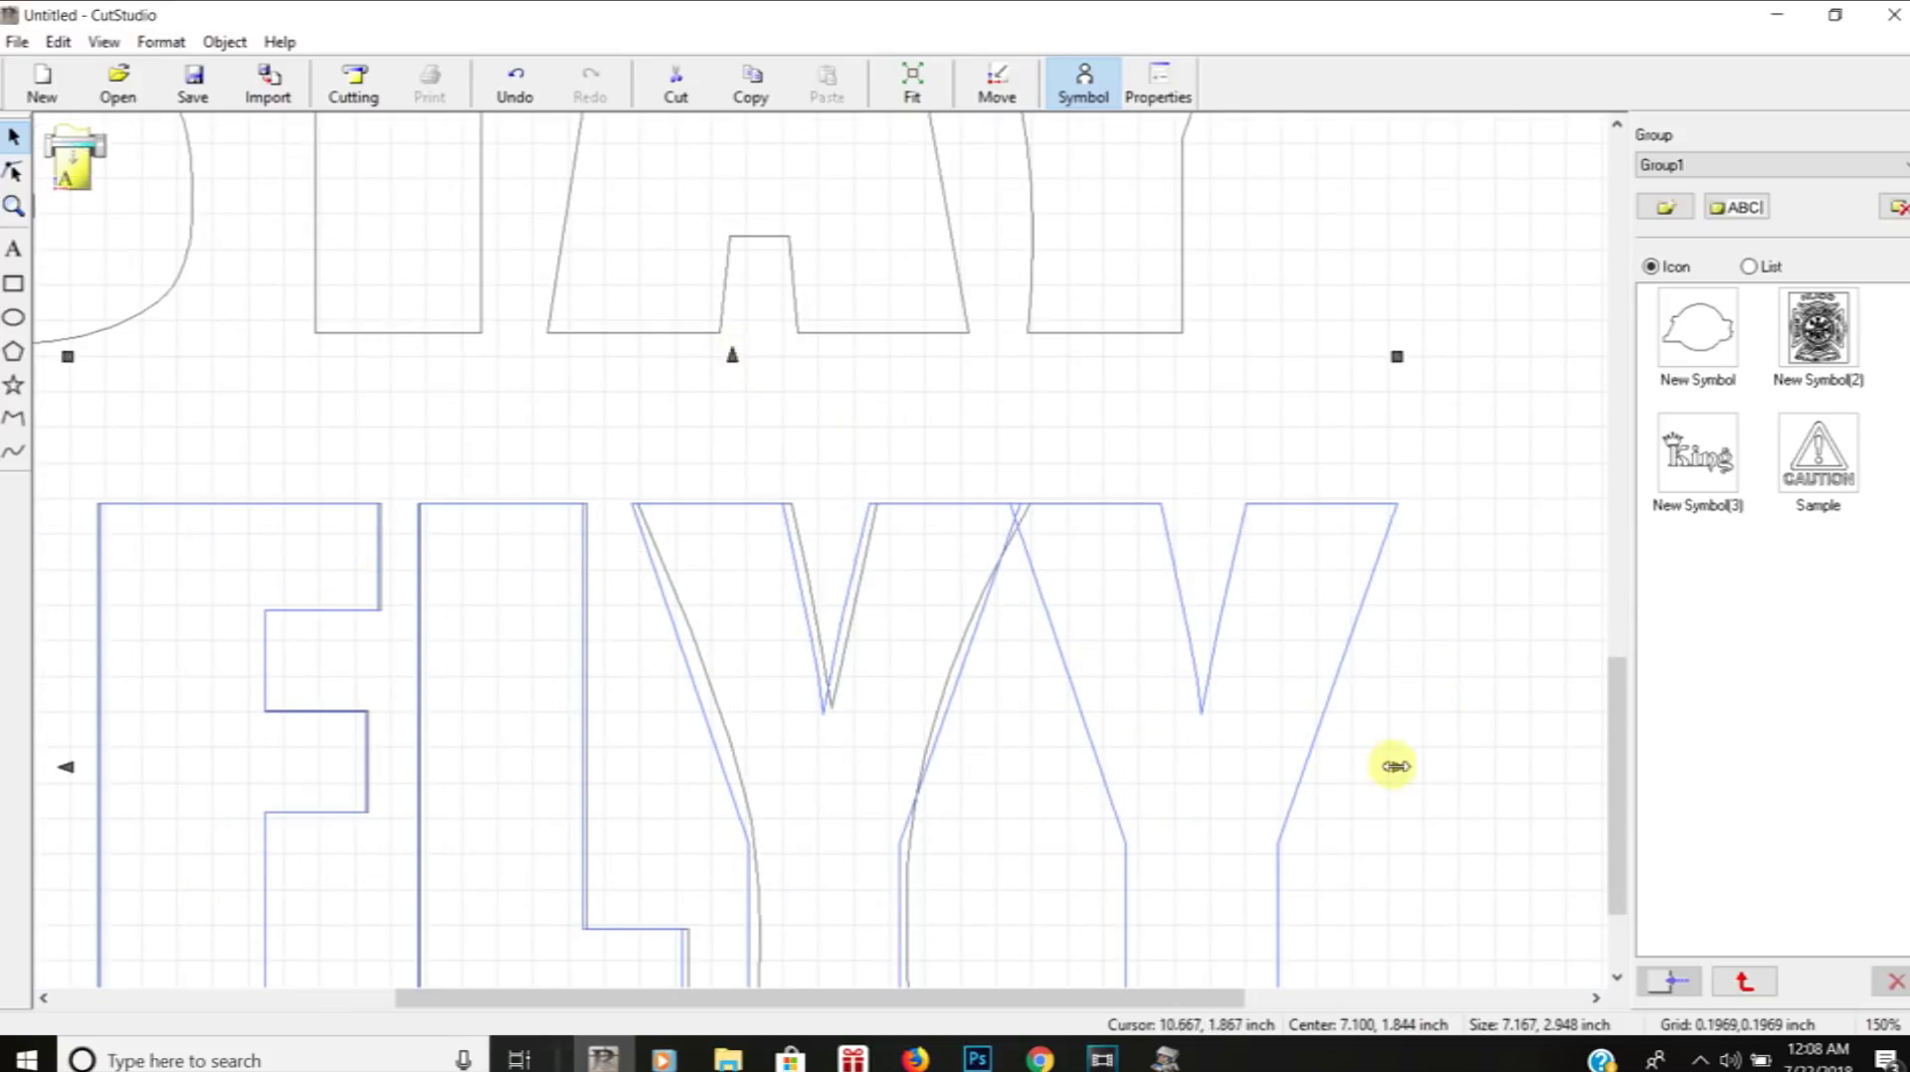
Widen the FLYY text to about 7.24 inches and nudge it until its F and L coincide with the traced letters
left_click_drag(1403, 767, 1406, 767)
left_click_drag(62, 766, 52, 768)
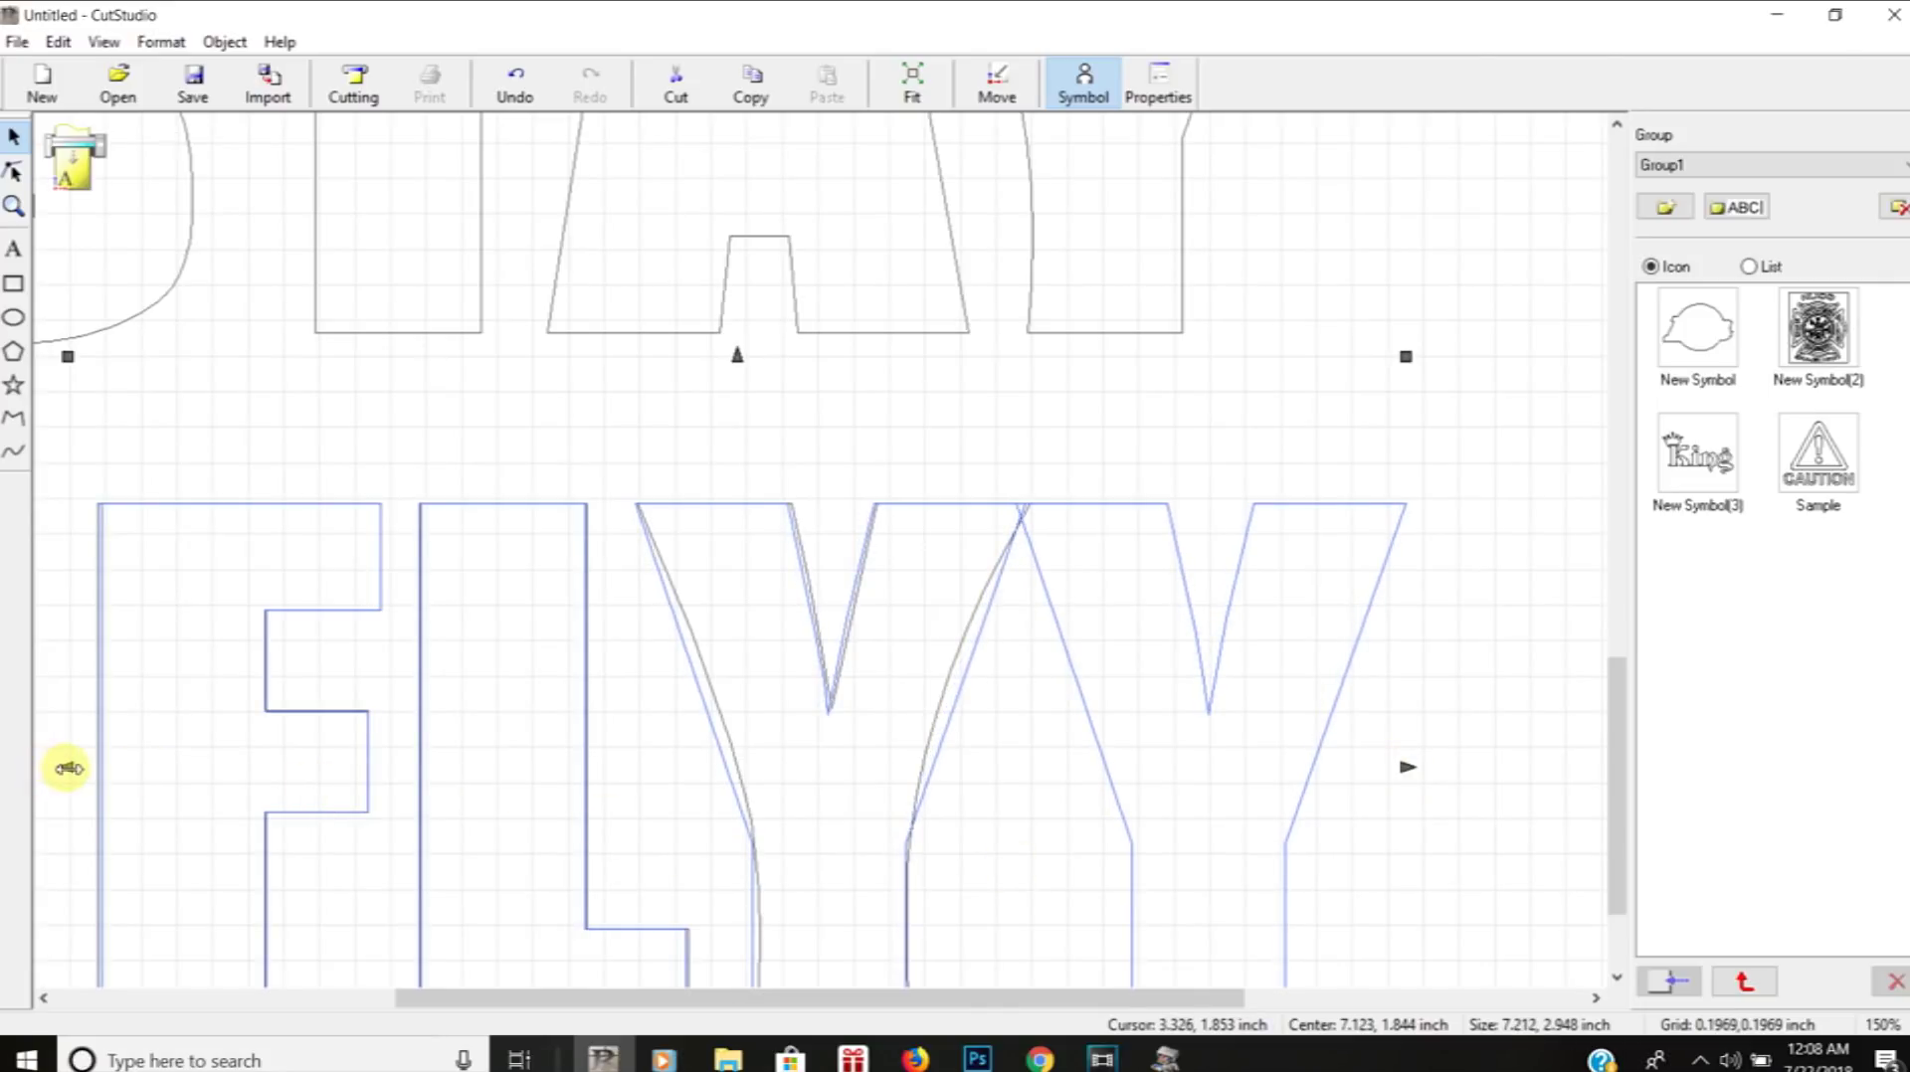
left_click_drag(67, 768, 63, 768)
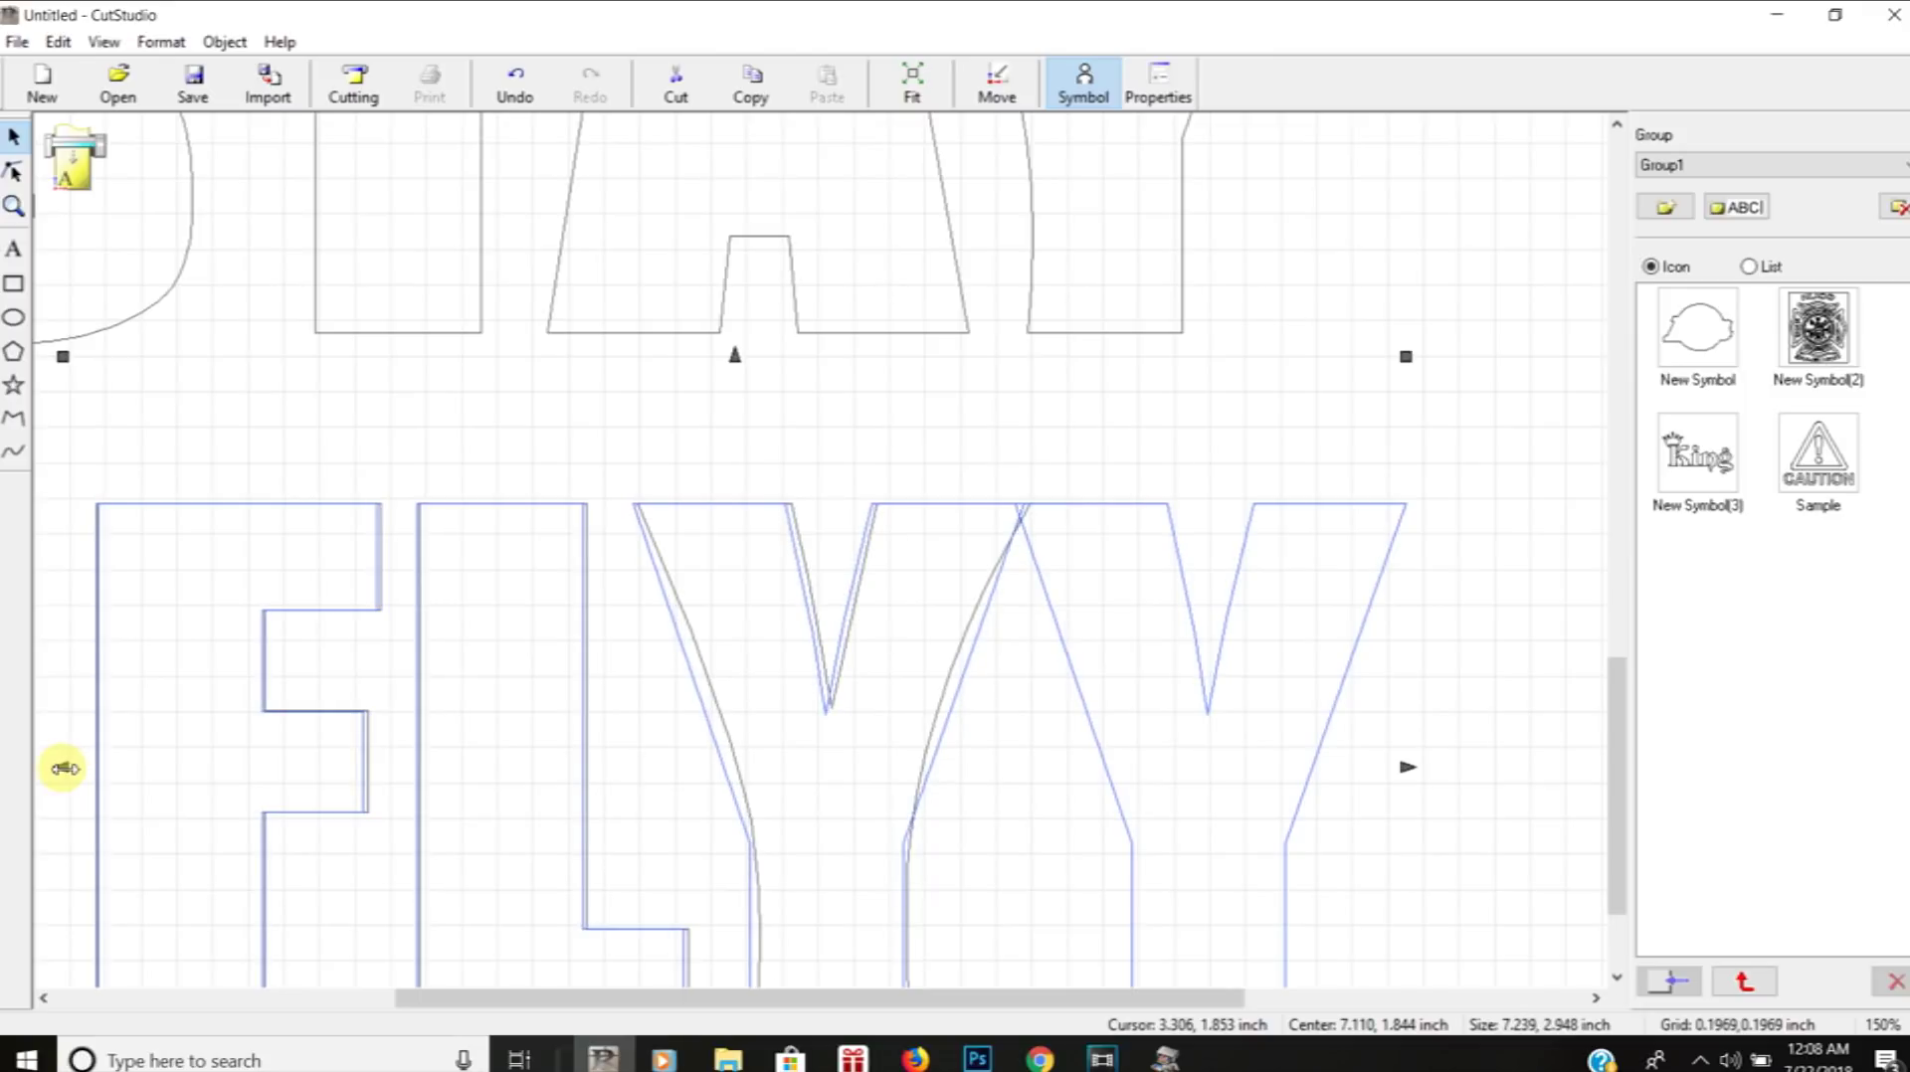
left_click_drag(1177, 802, 1179, 802)
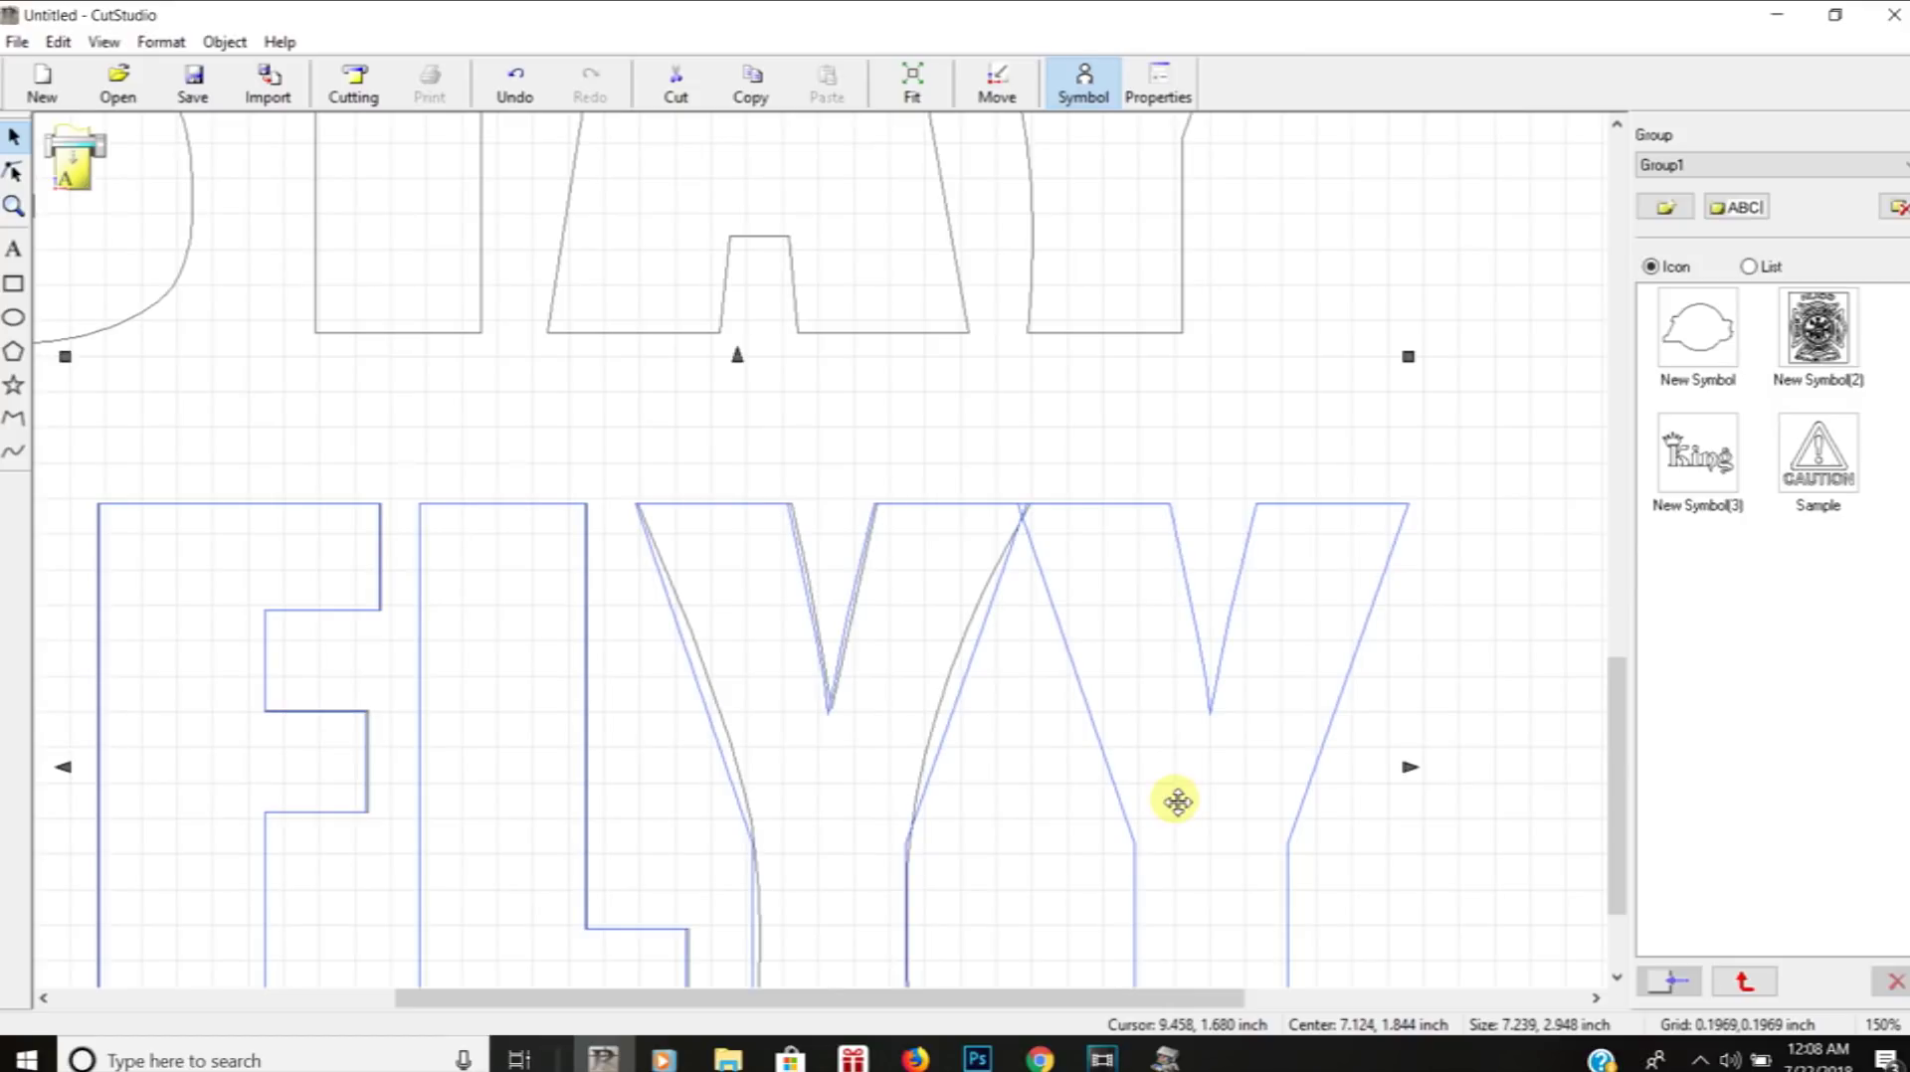
left_click_drag(1177, 801, 1178, 802)
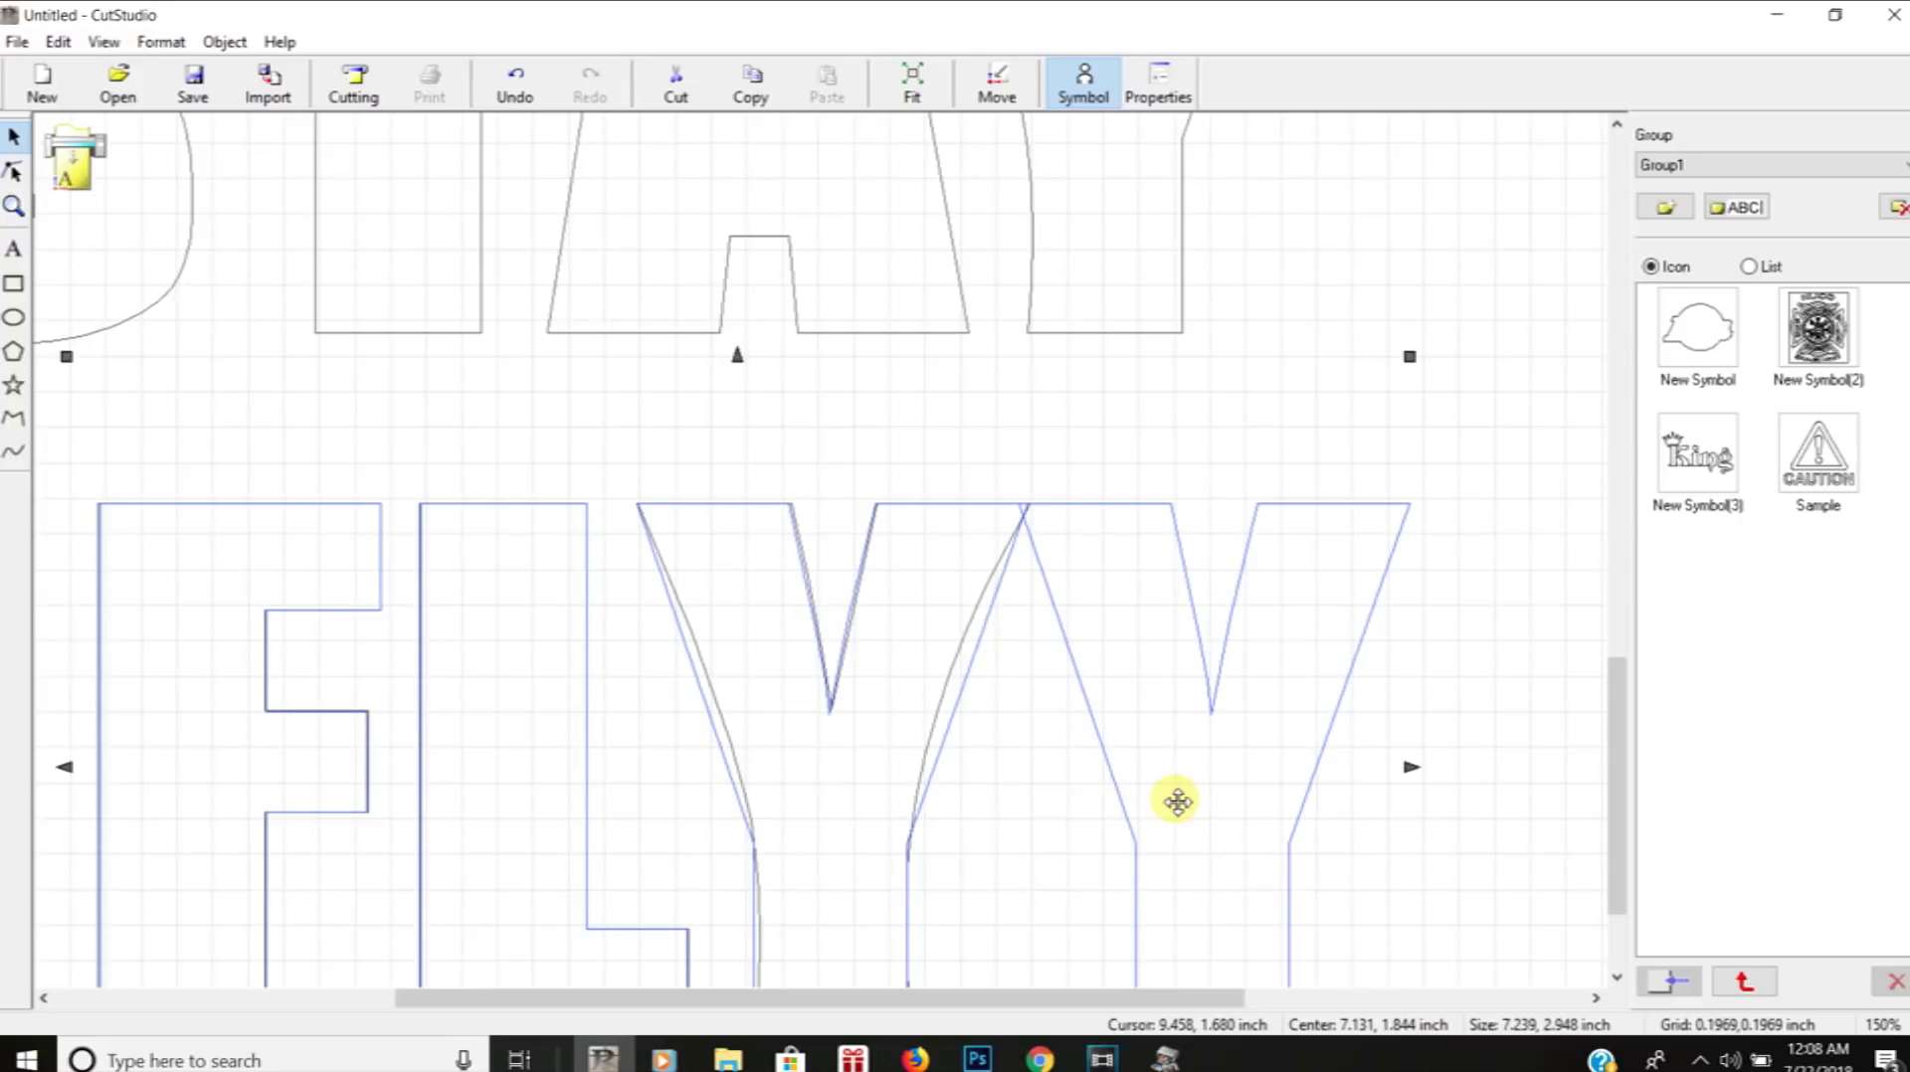
left_click_drag(1177, 801, 1177, 802)
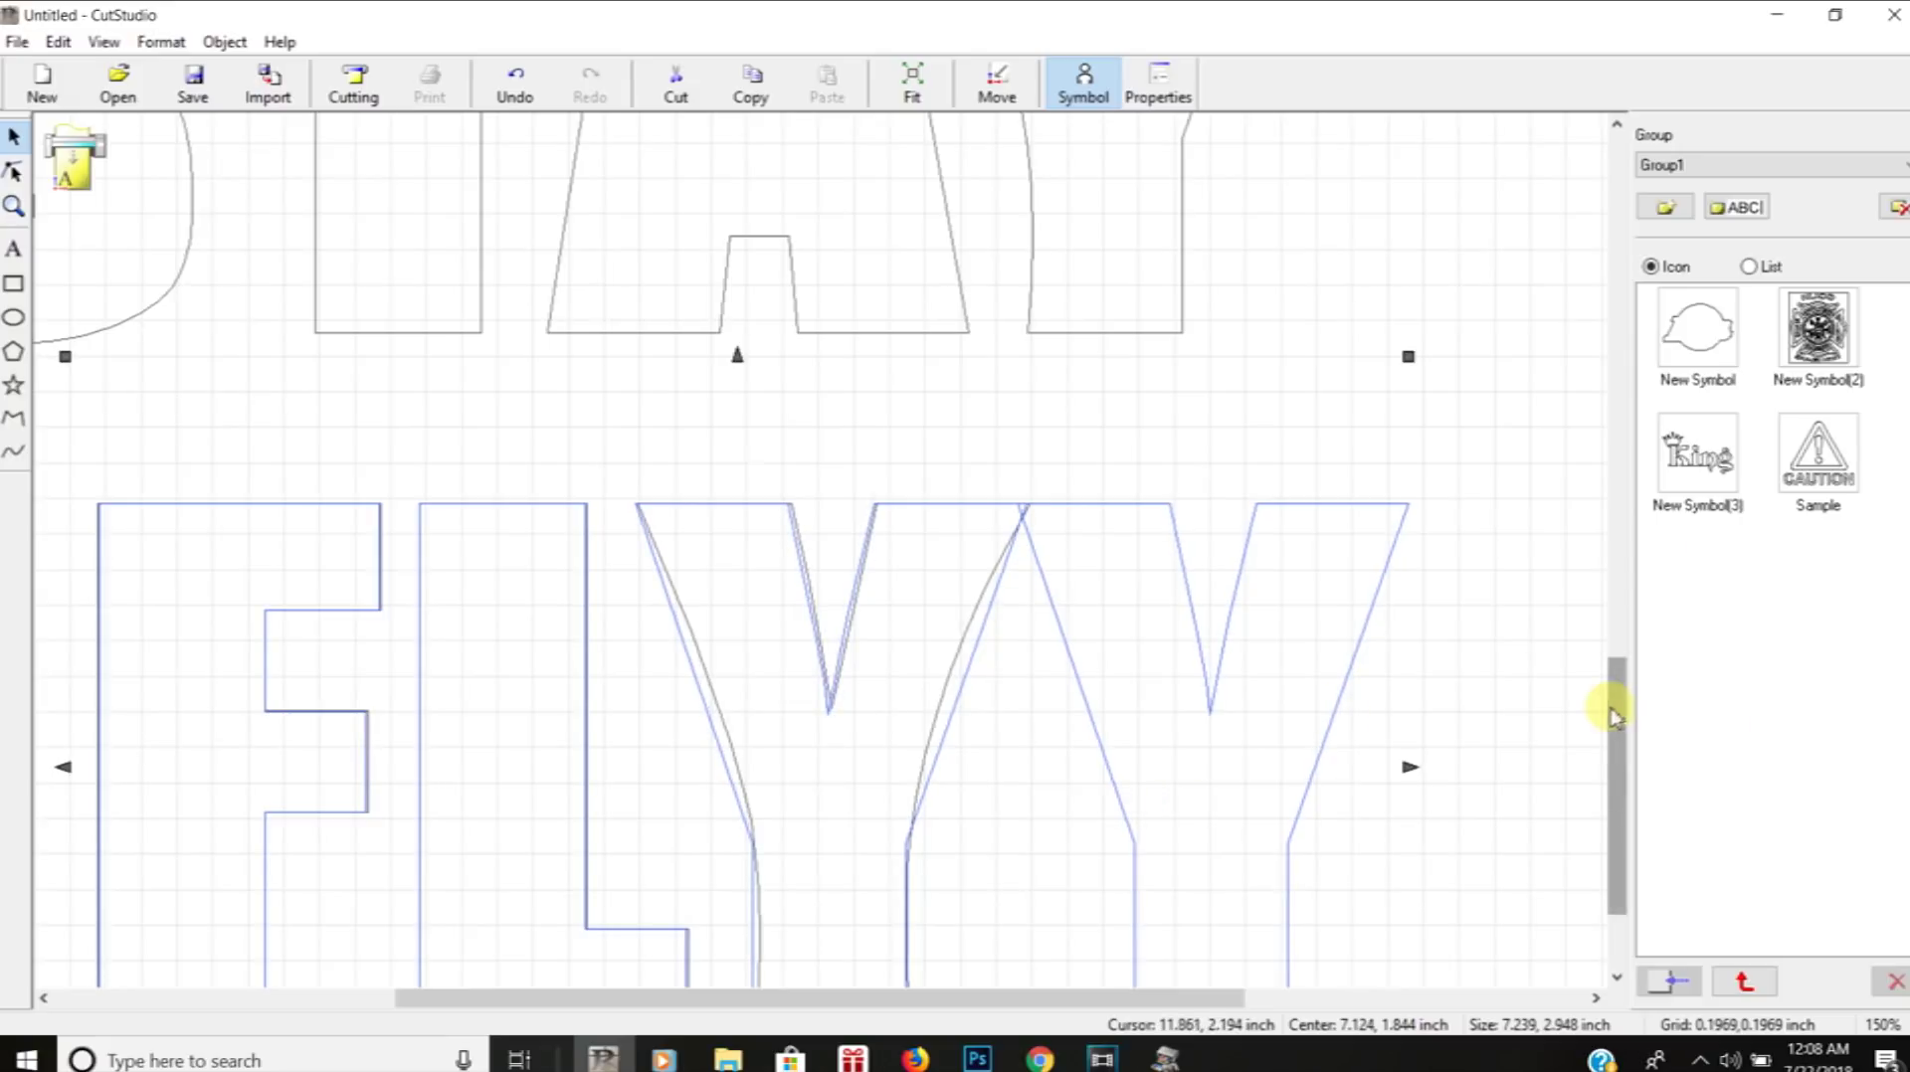
left_click_drag(1613, 708, 1627, 815)
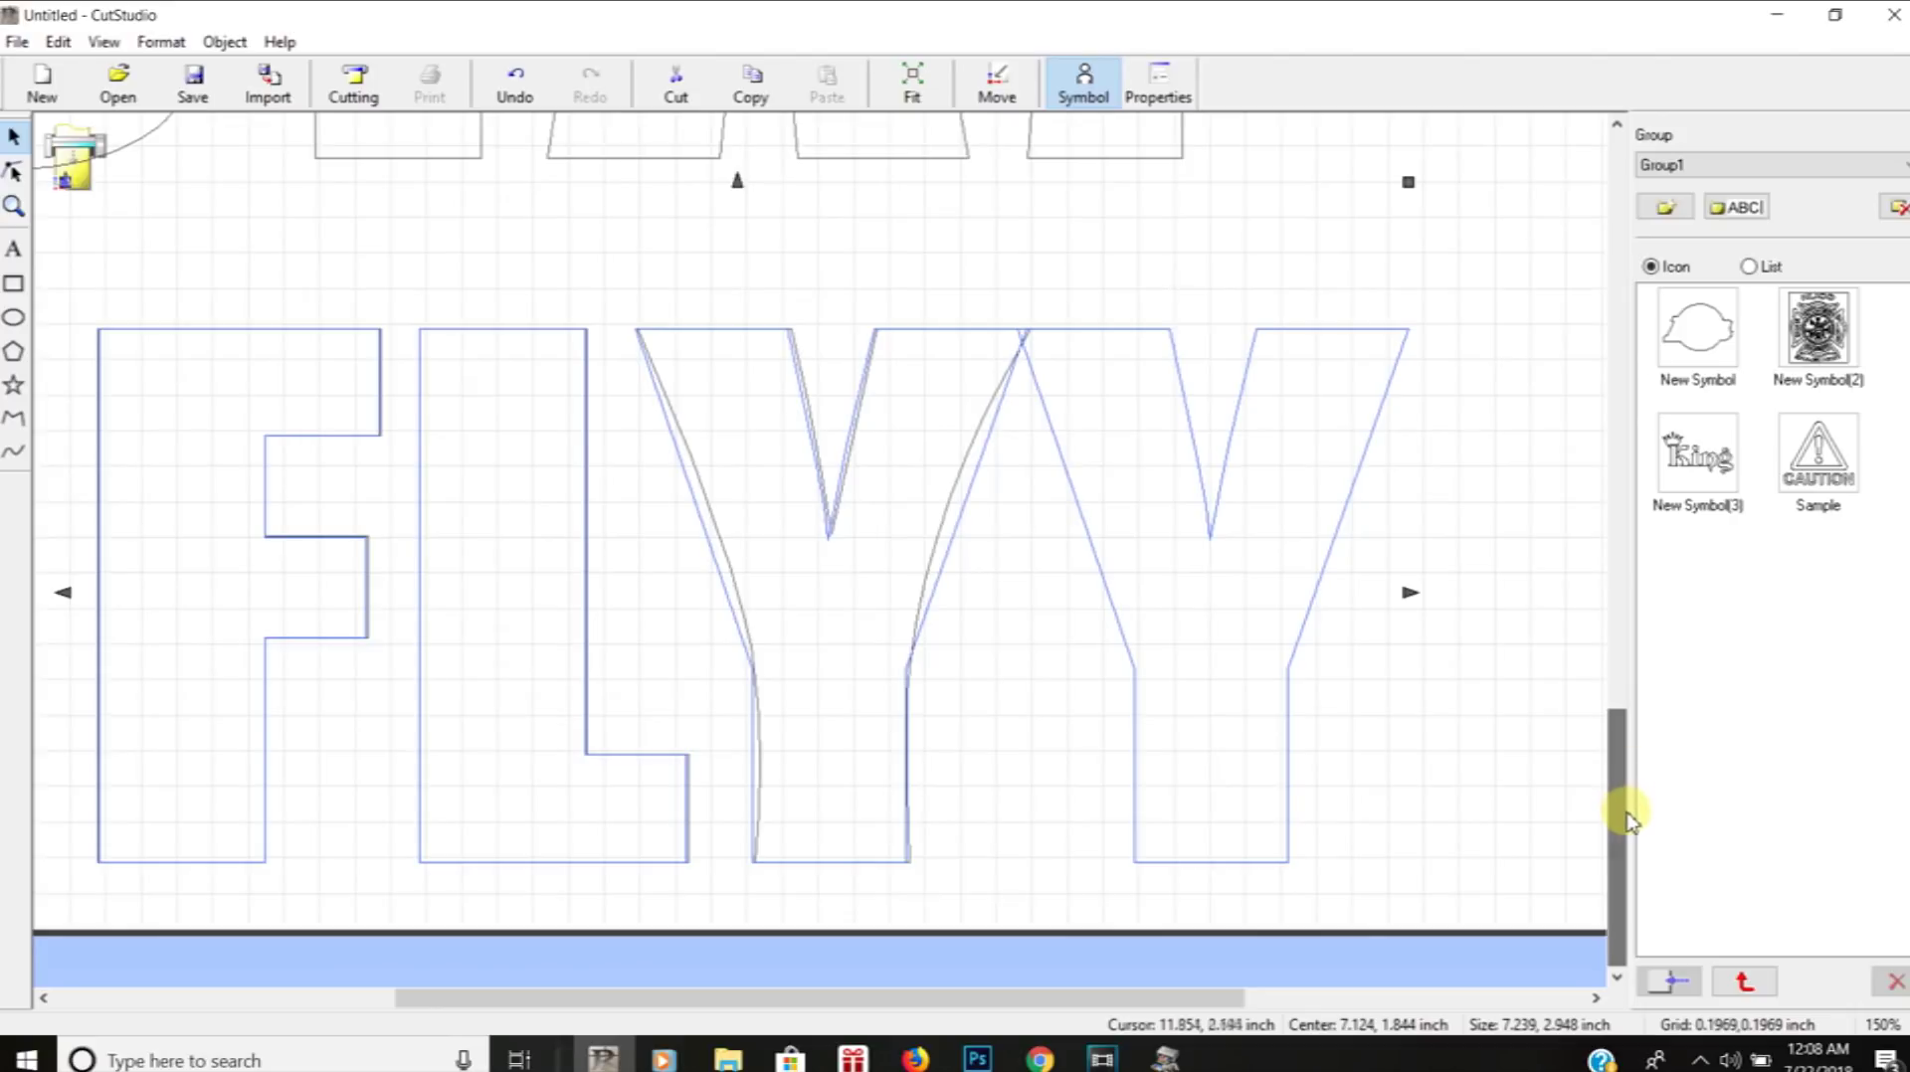
Move the FLYY text clear of the traced FLY, partly beyond the page edge, and convert it to polylines
scroll(1620, 647, "down", 5)
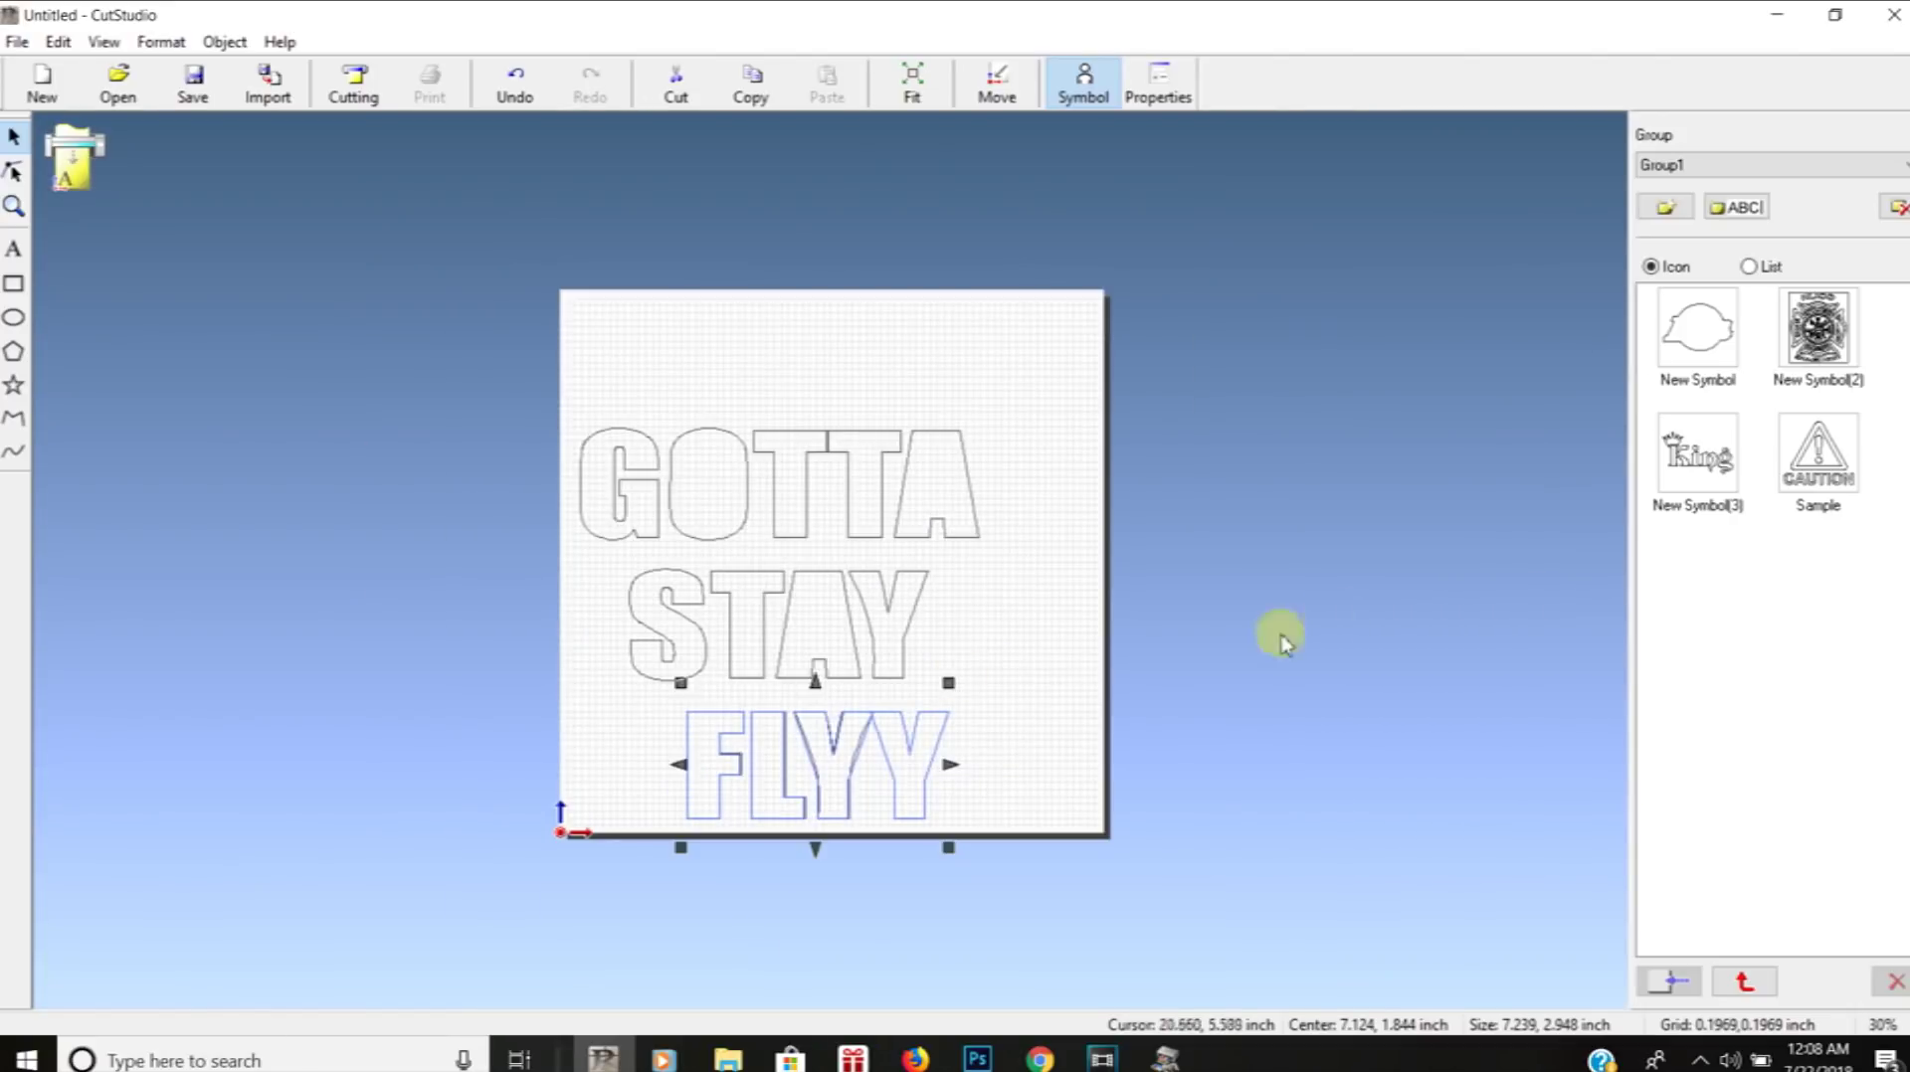
left_click_drag(898, 750, 1143, 750)
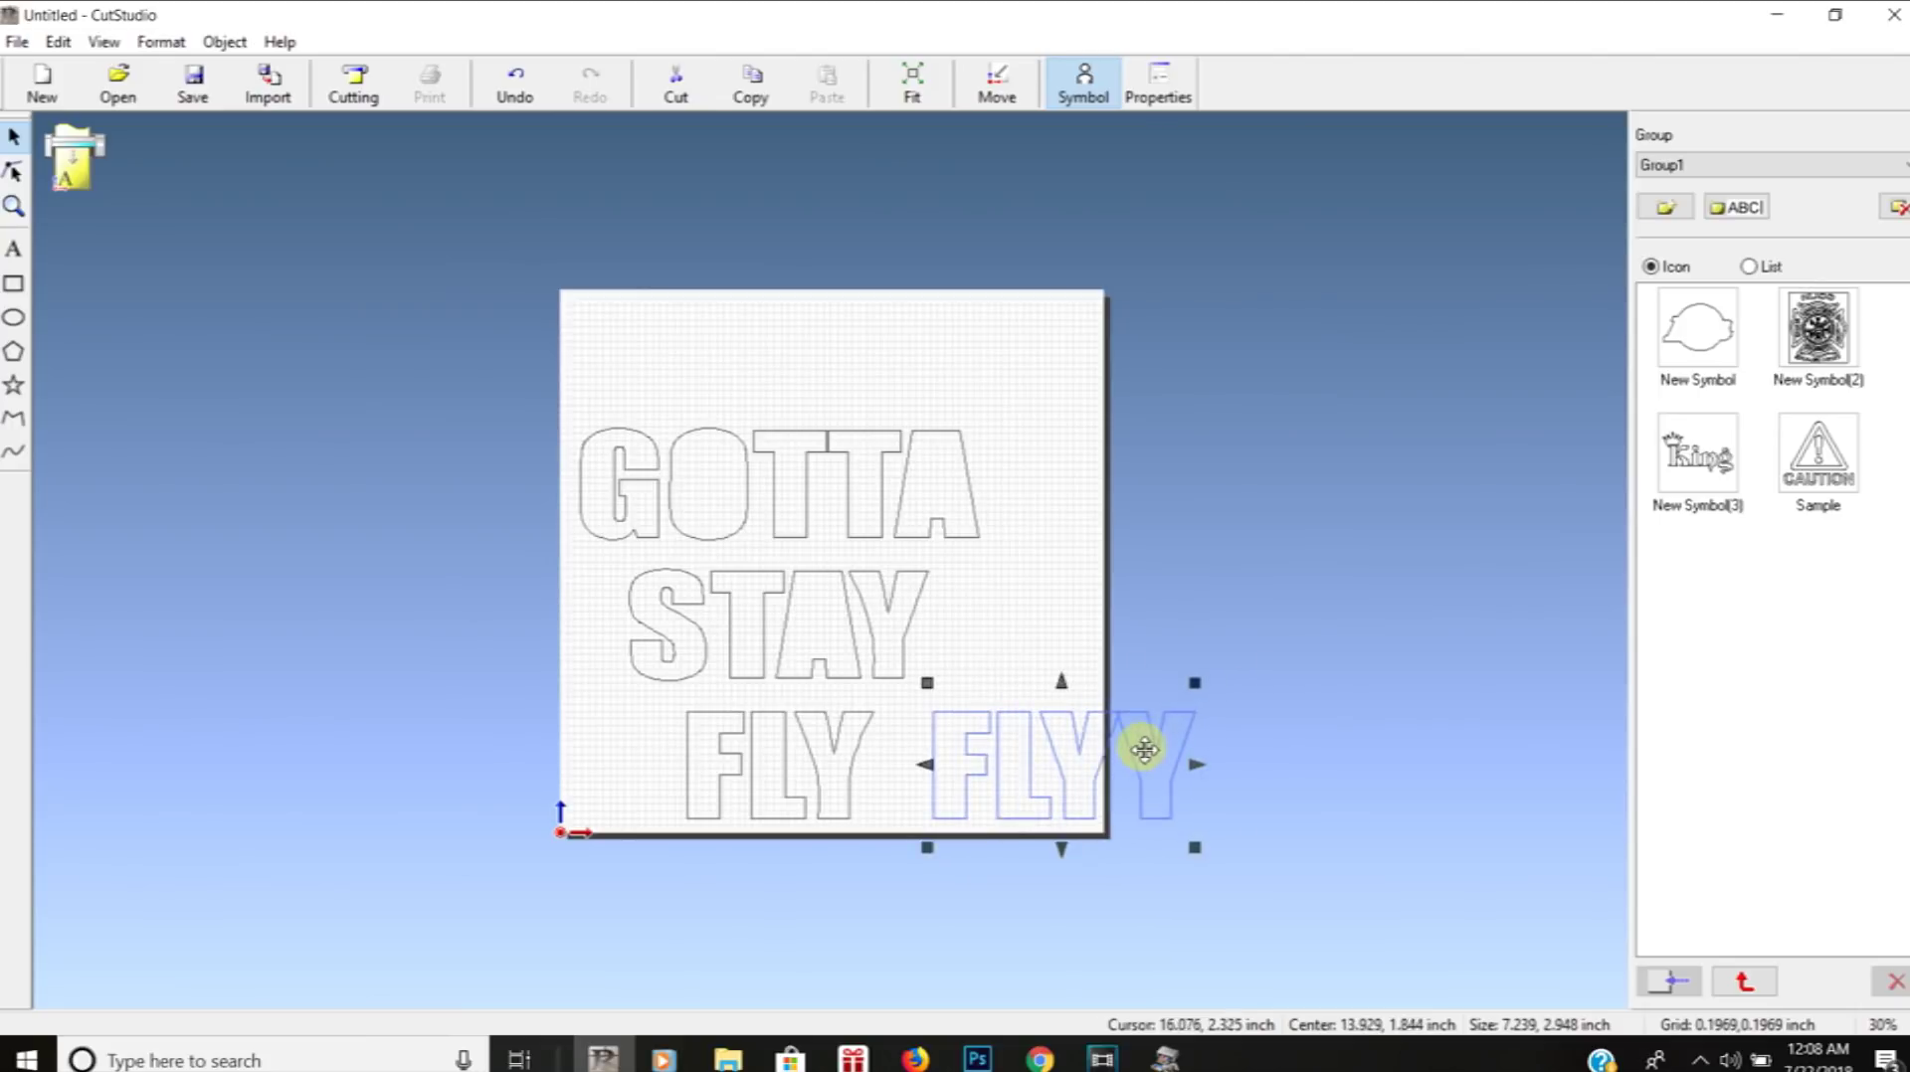
left_click(224, 42)
left_click(227, 72)
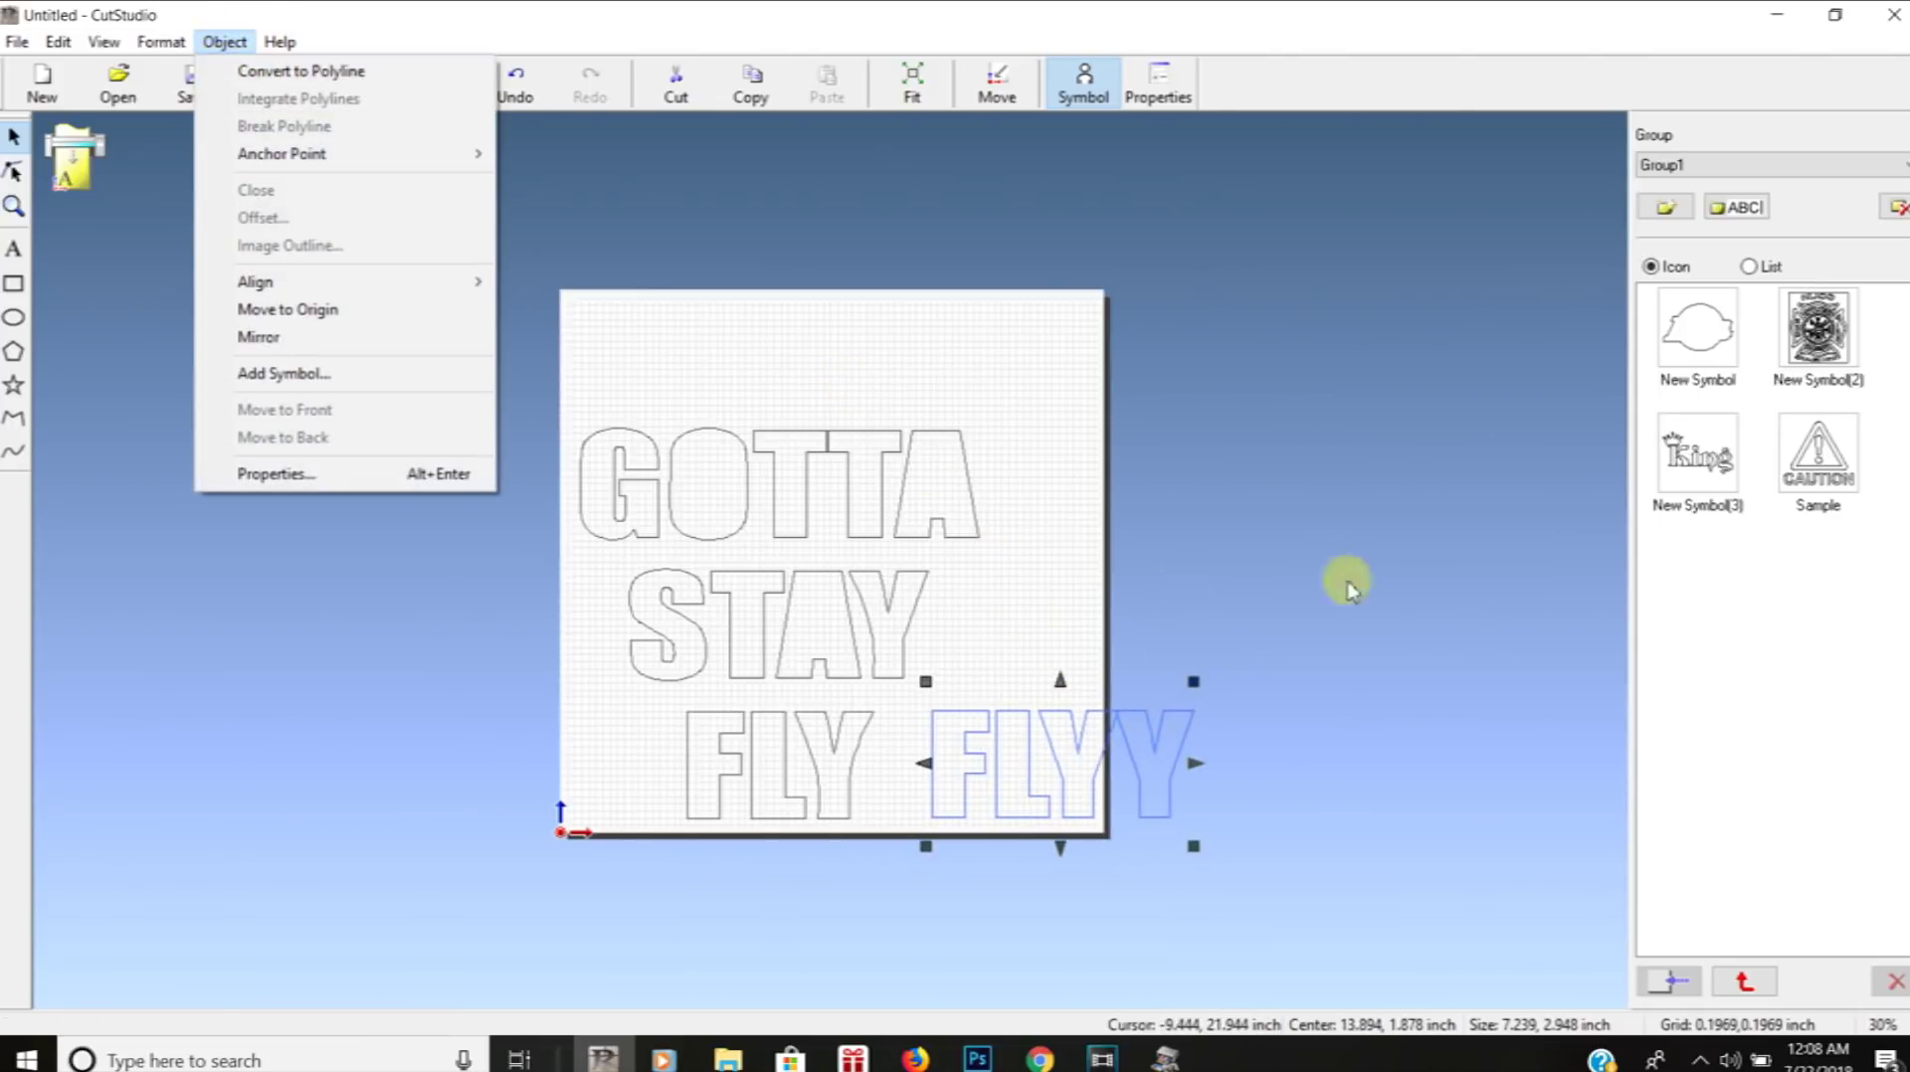
left_click(1089, 800)
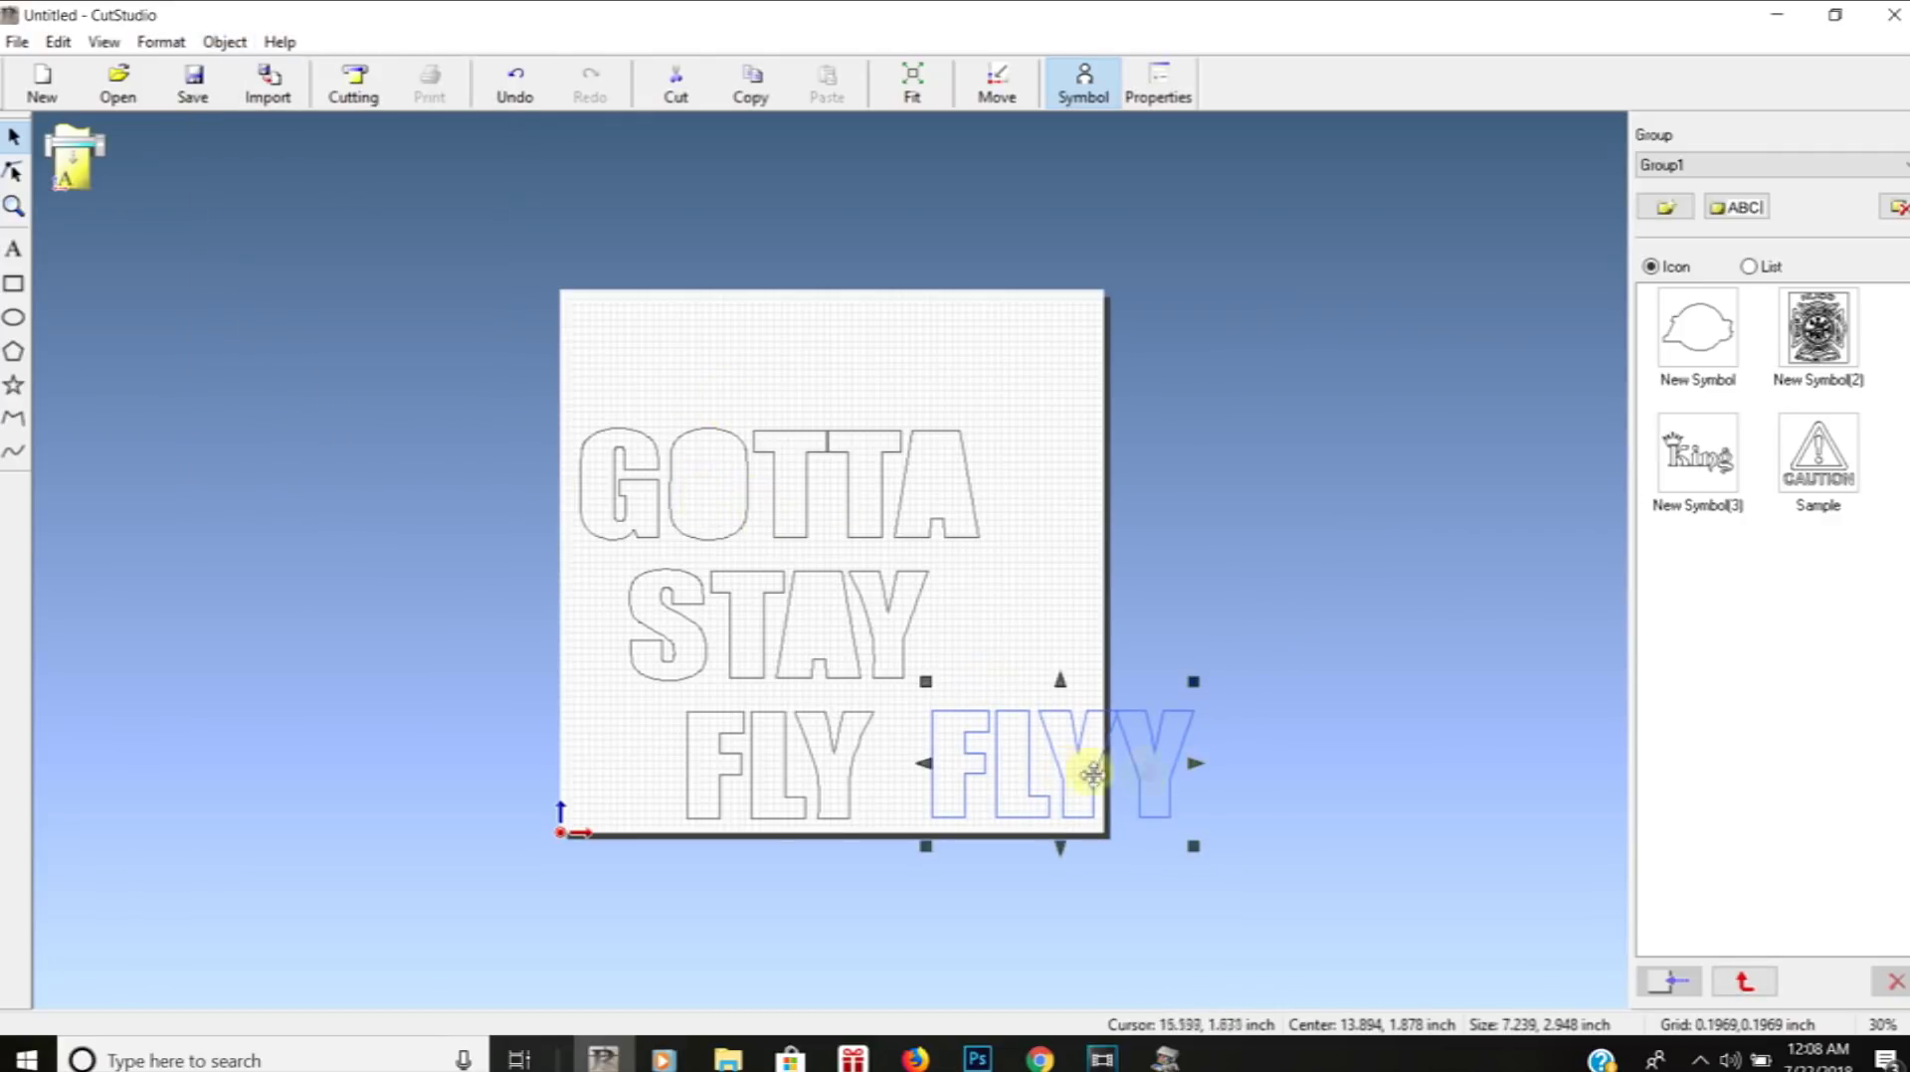
left_click(223, 41)
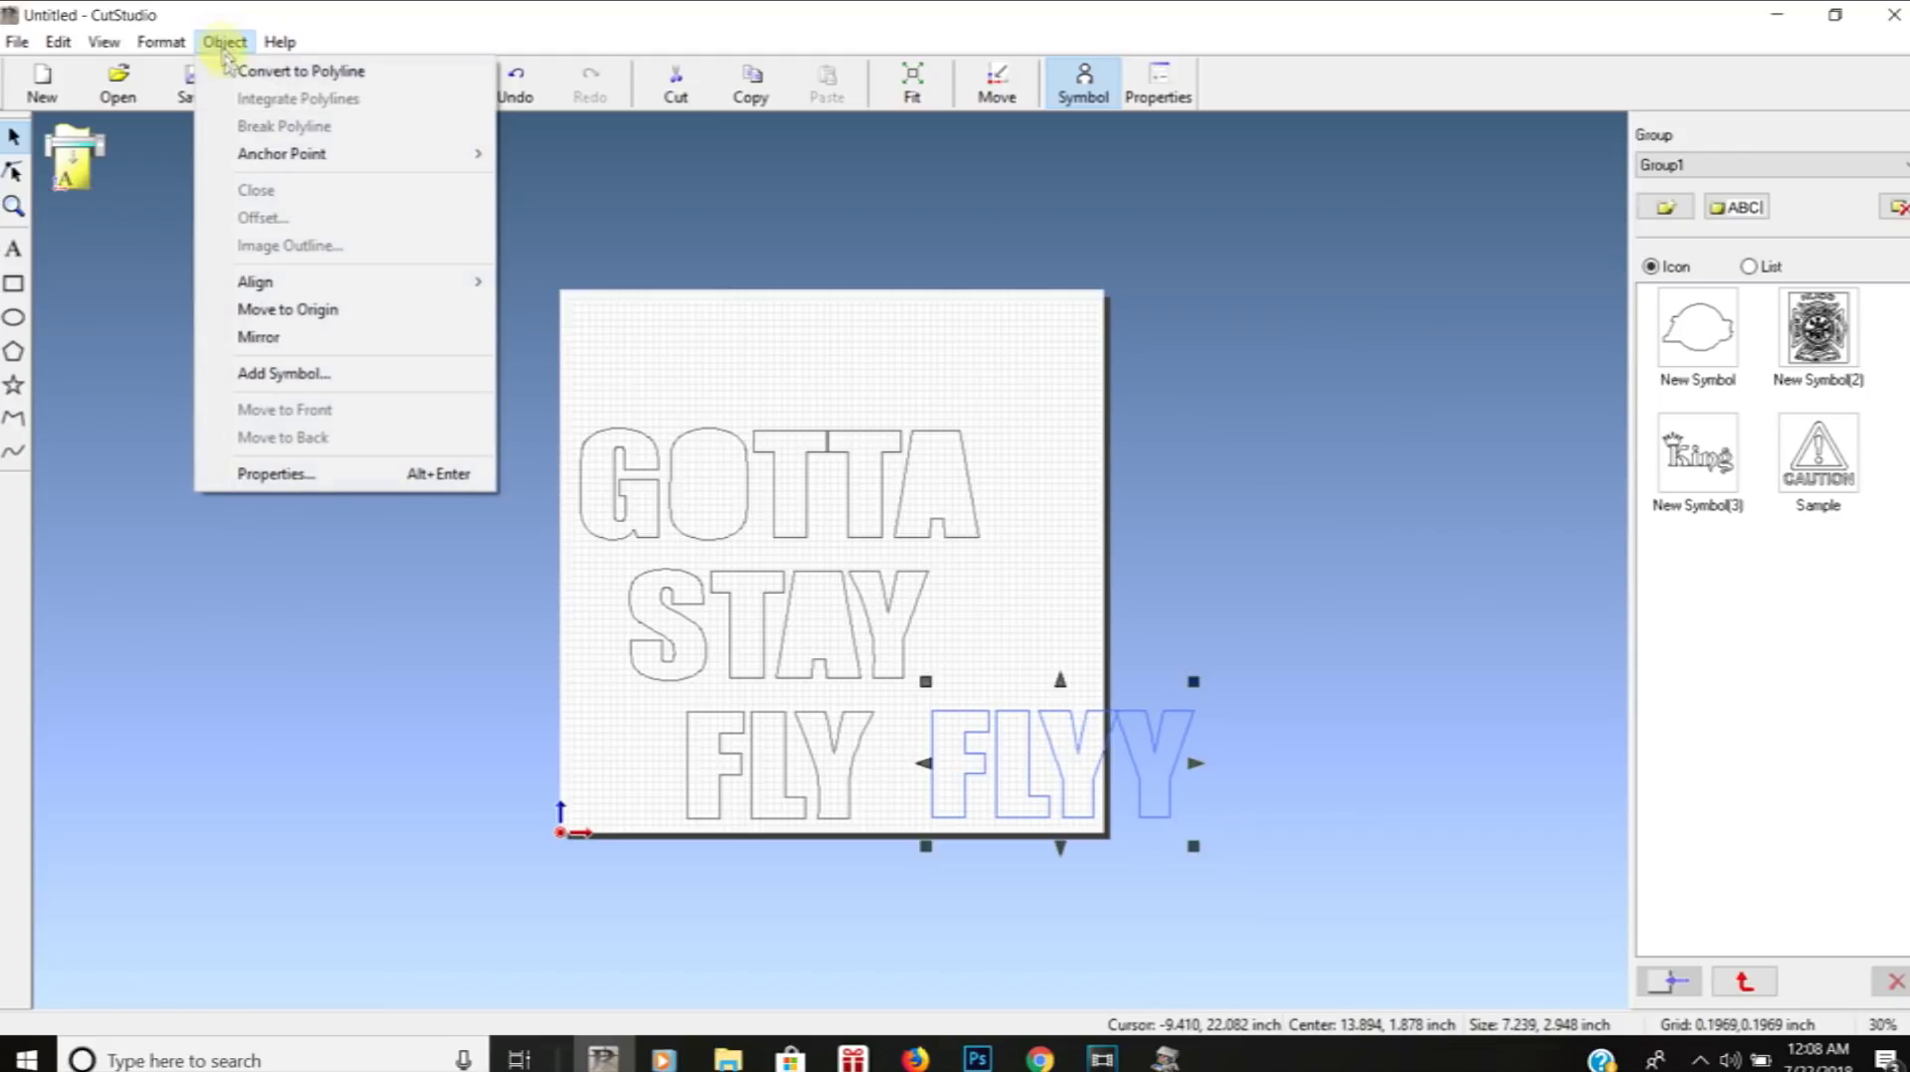
left_click(271, 80)
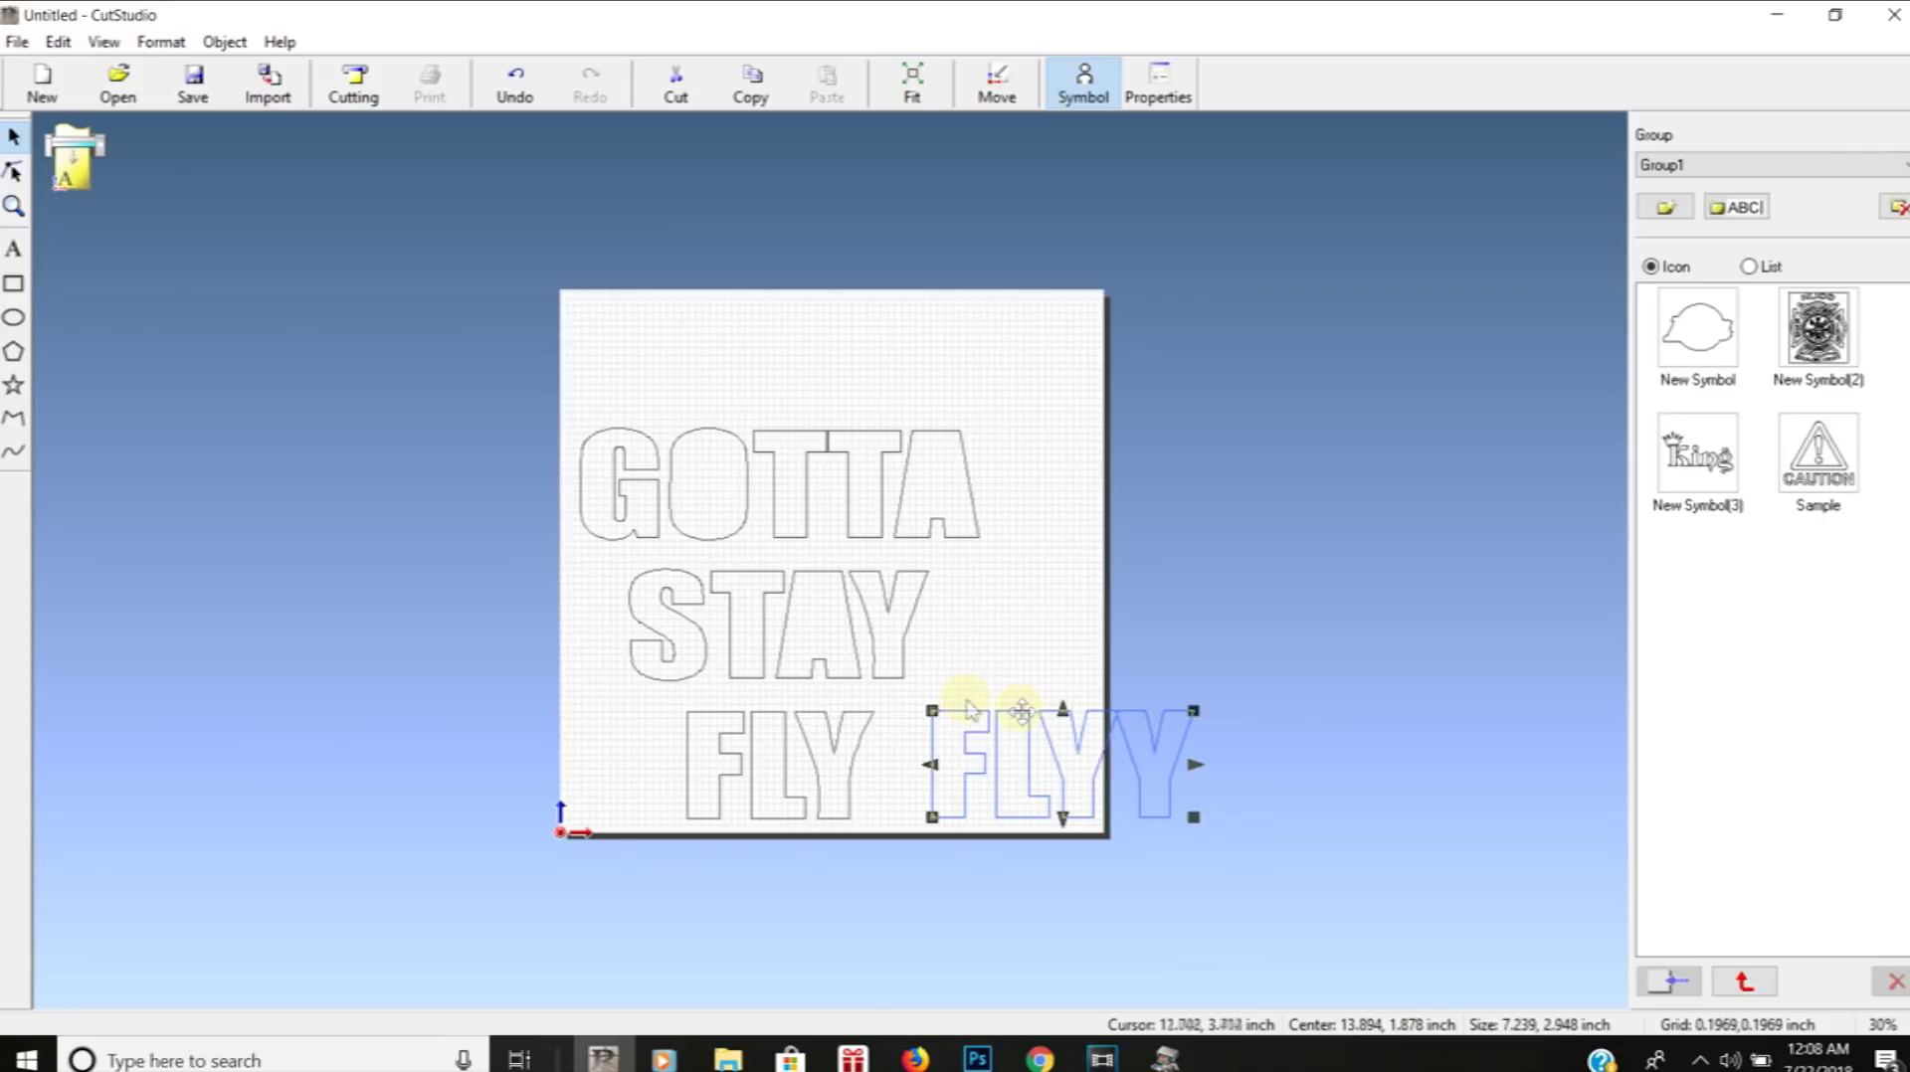
Break the converted FLYY polyline into separate letters and delete its F and L
left_click(1013, 784)
left_click(1015, 784)
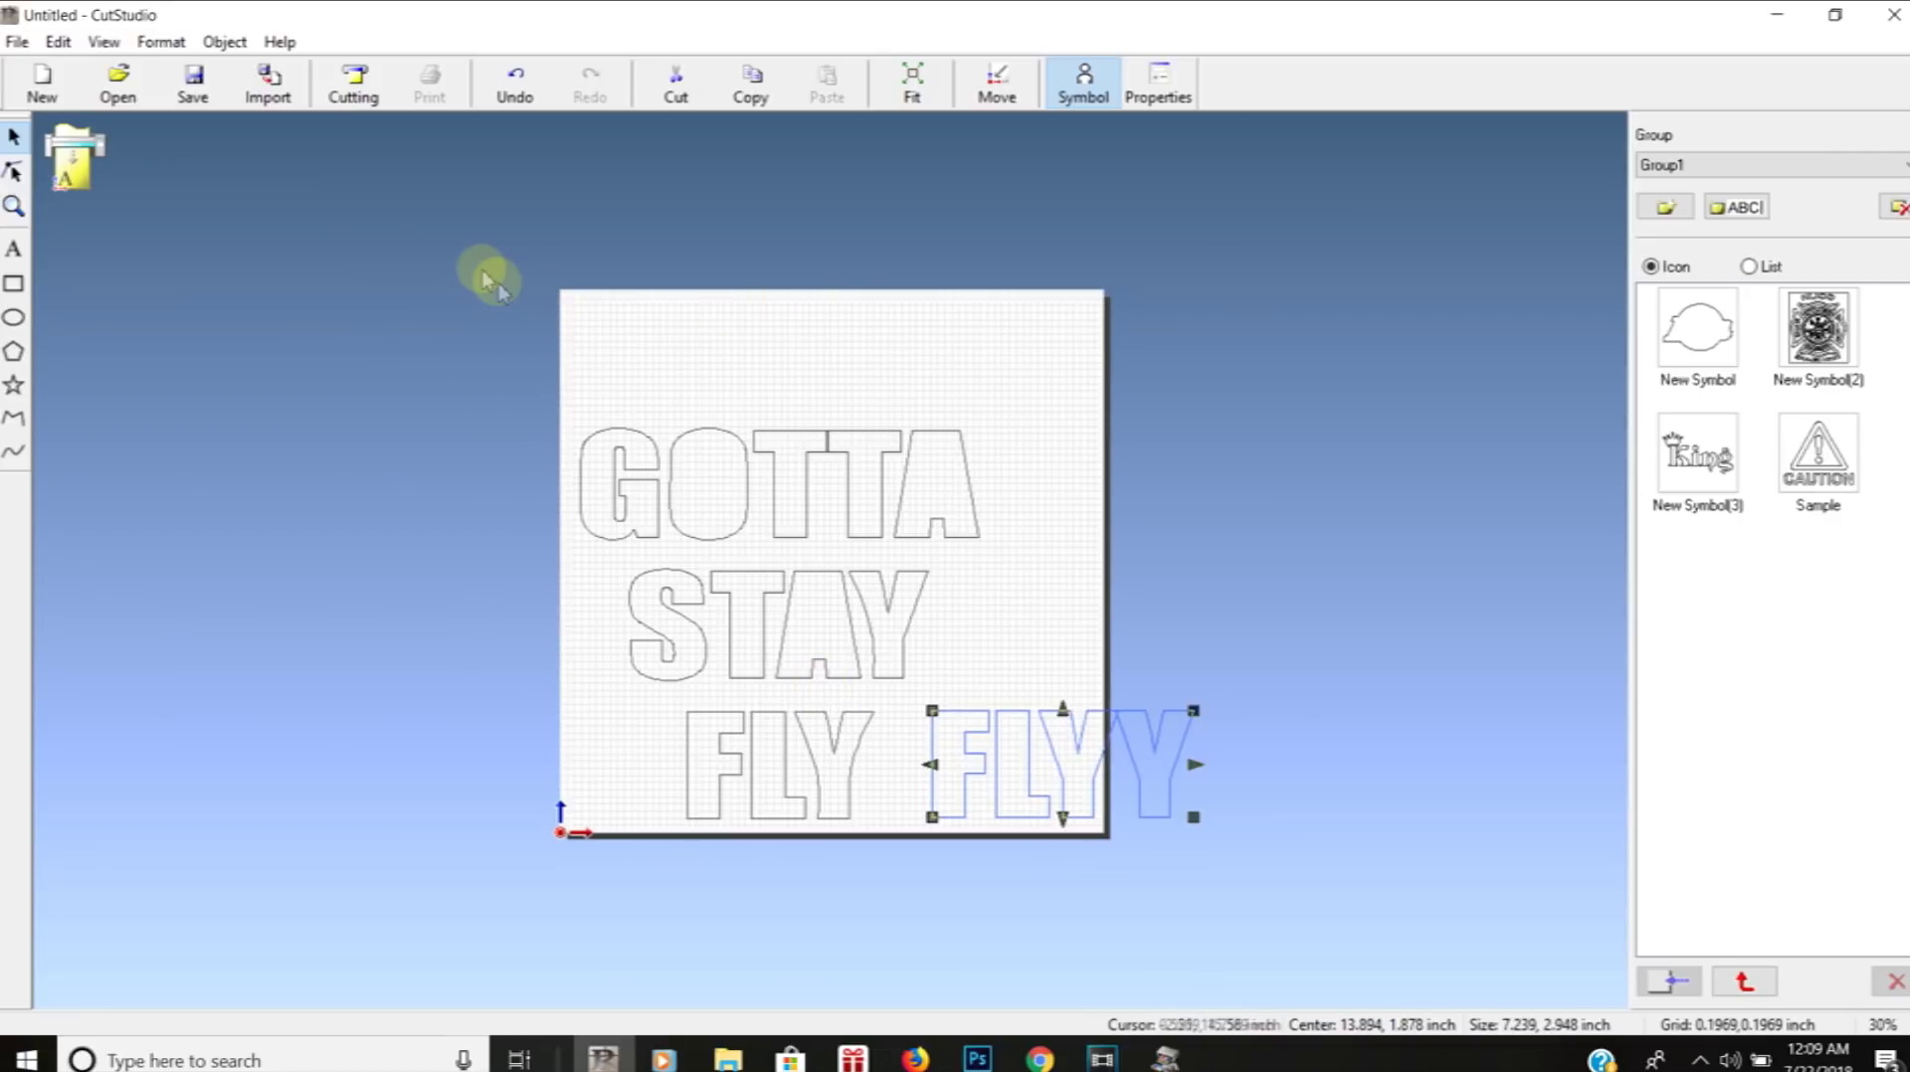
left_click(225, 42)
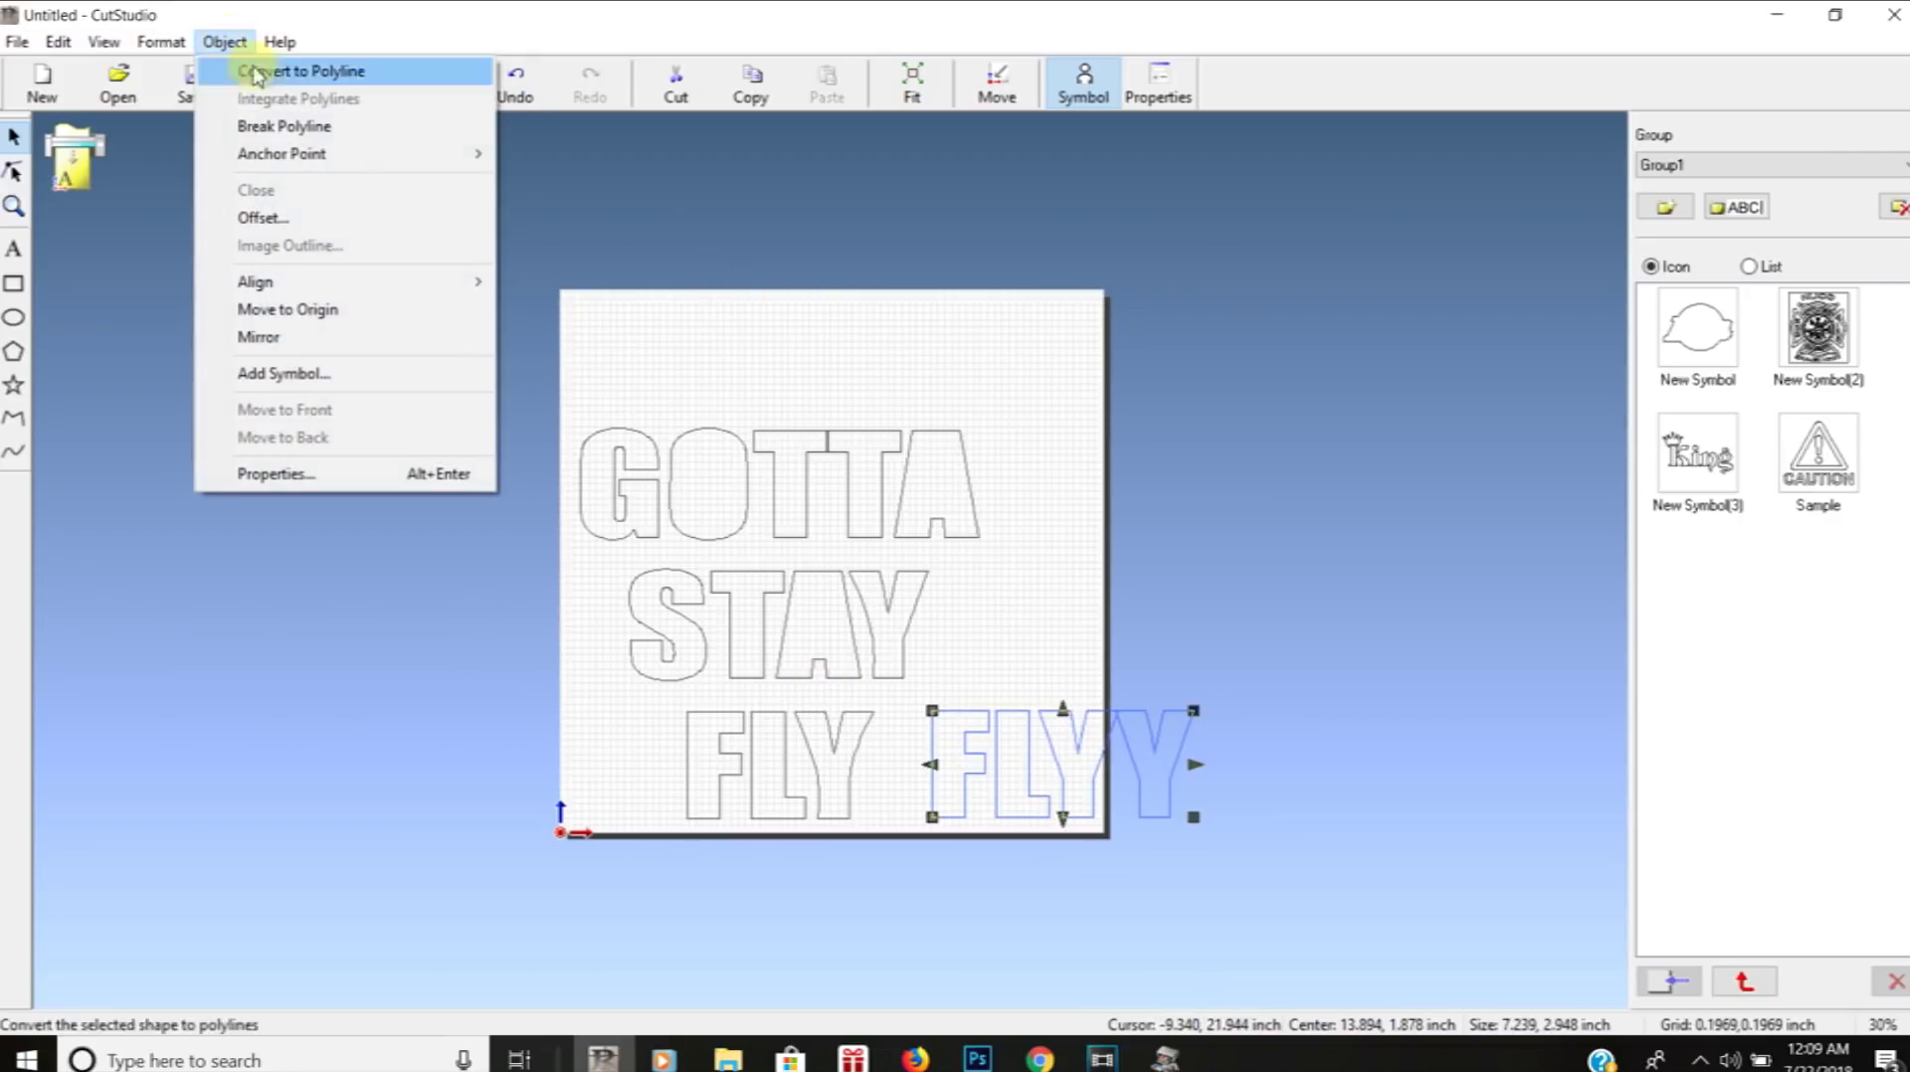
left_click(295, 126)
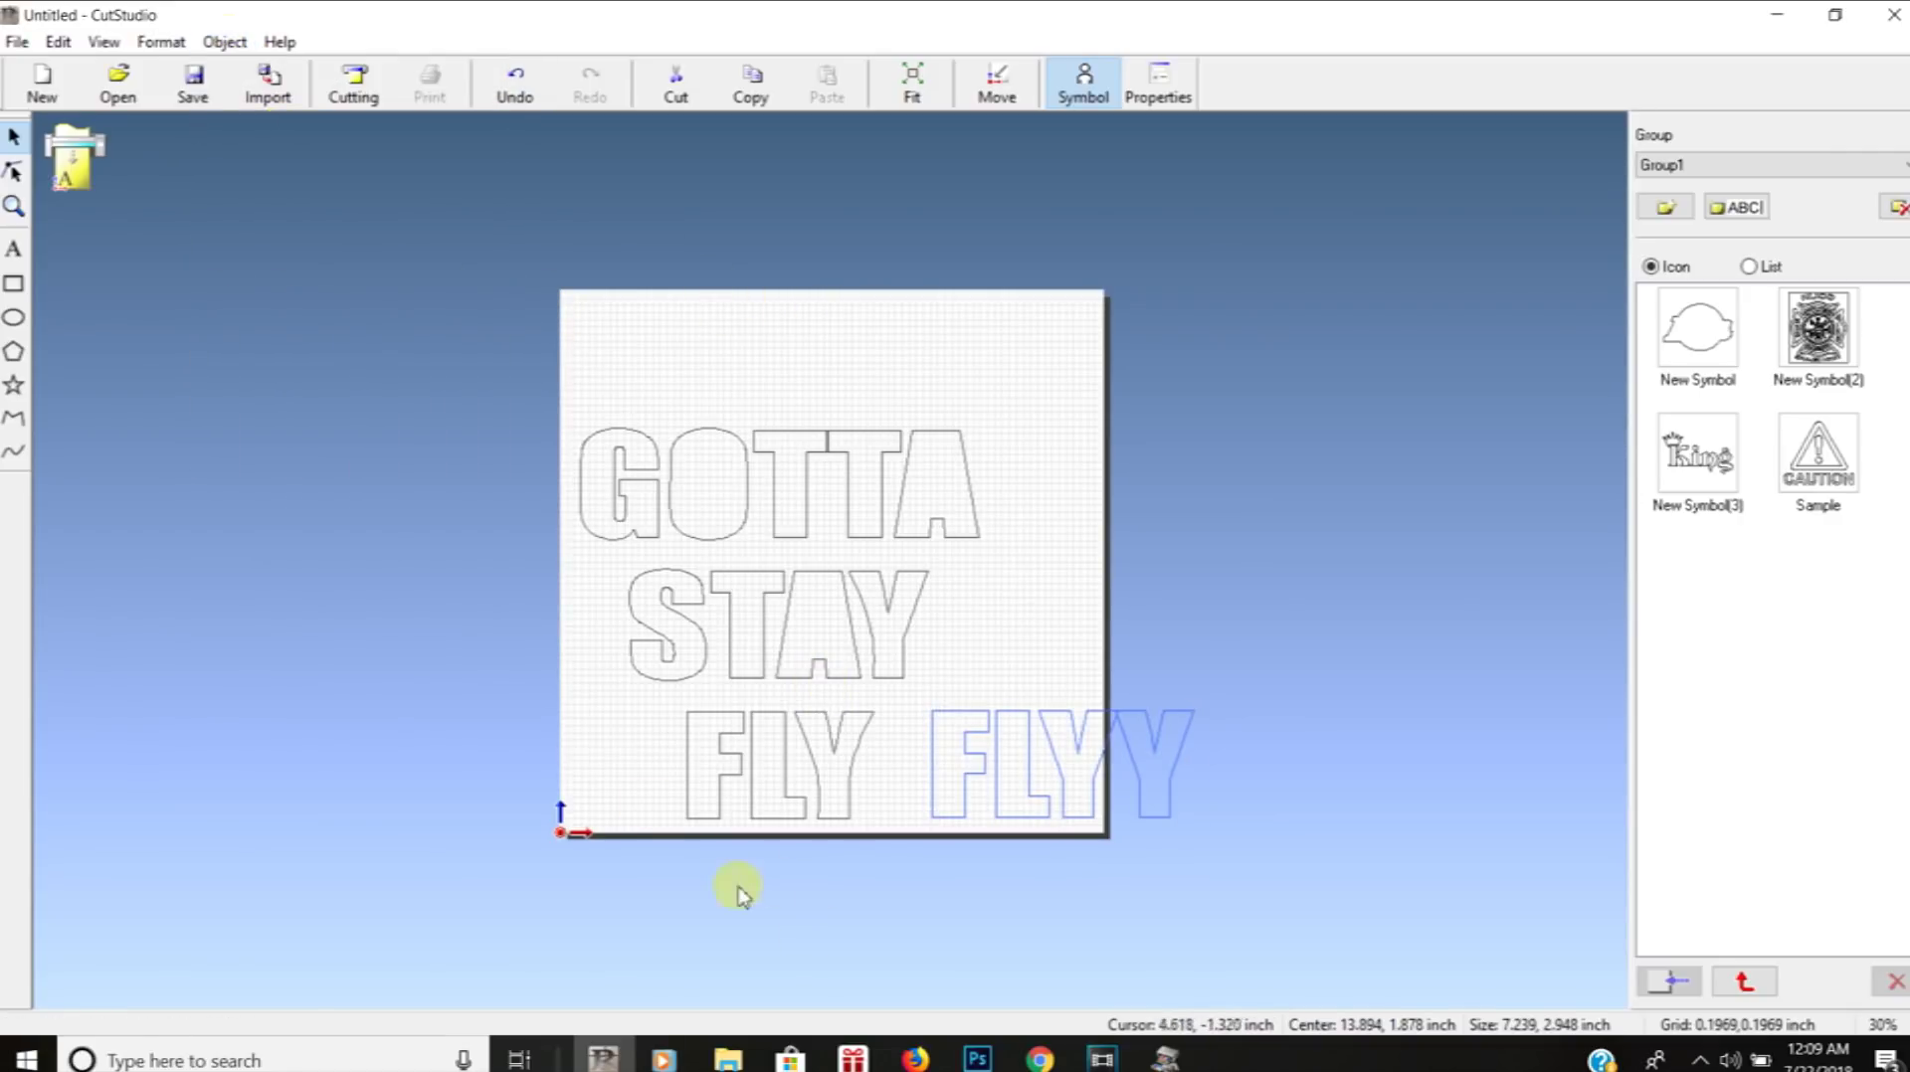
left_click_drag(913, 895, 1057, 700)
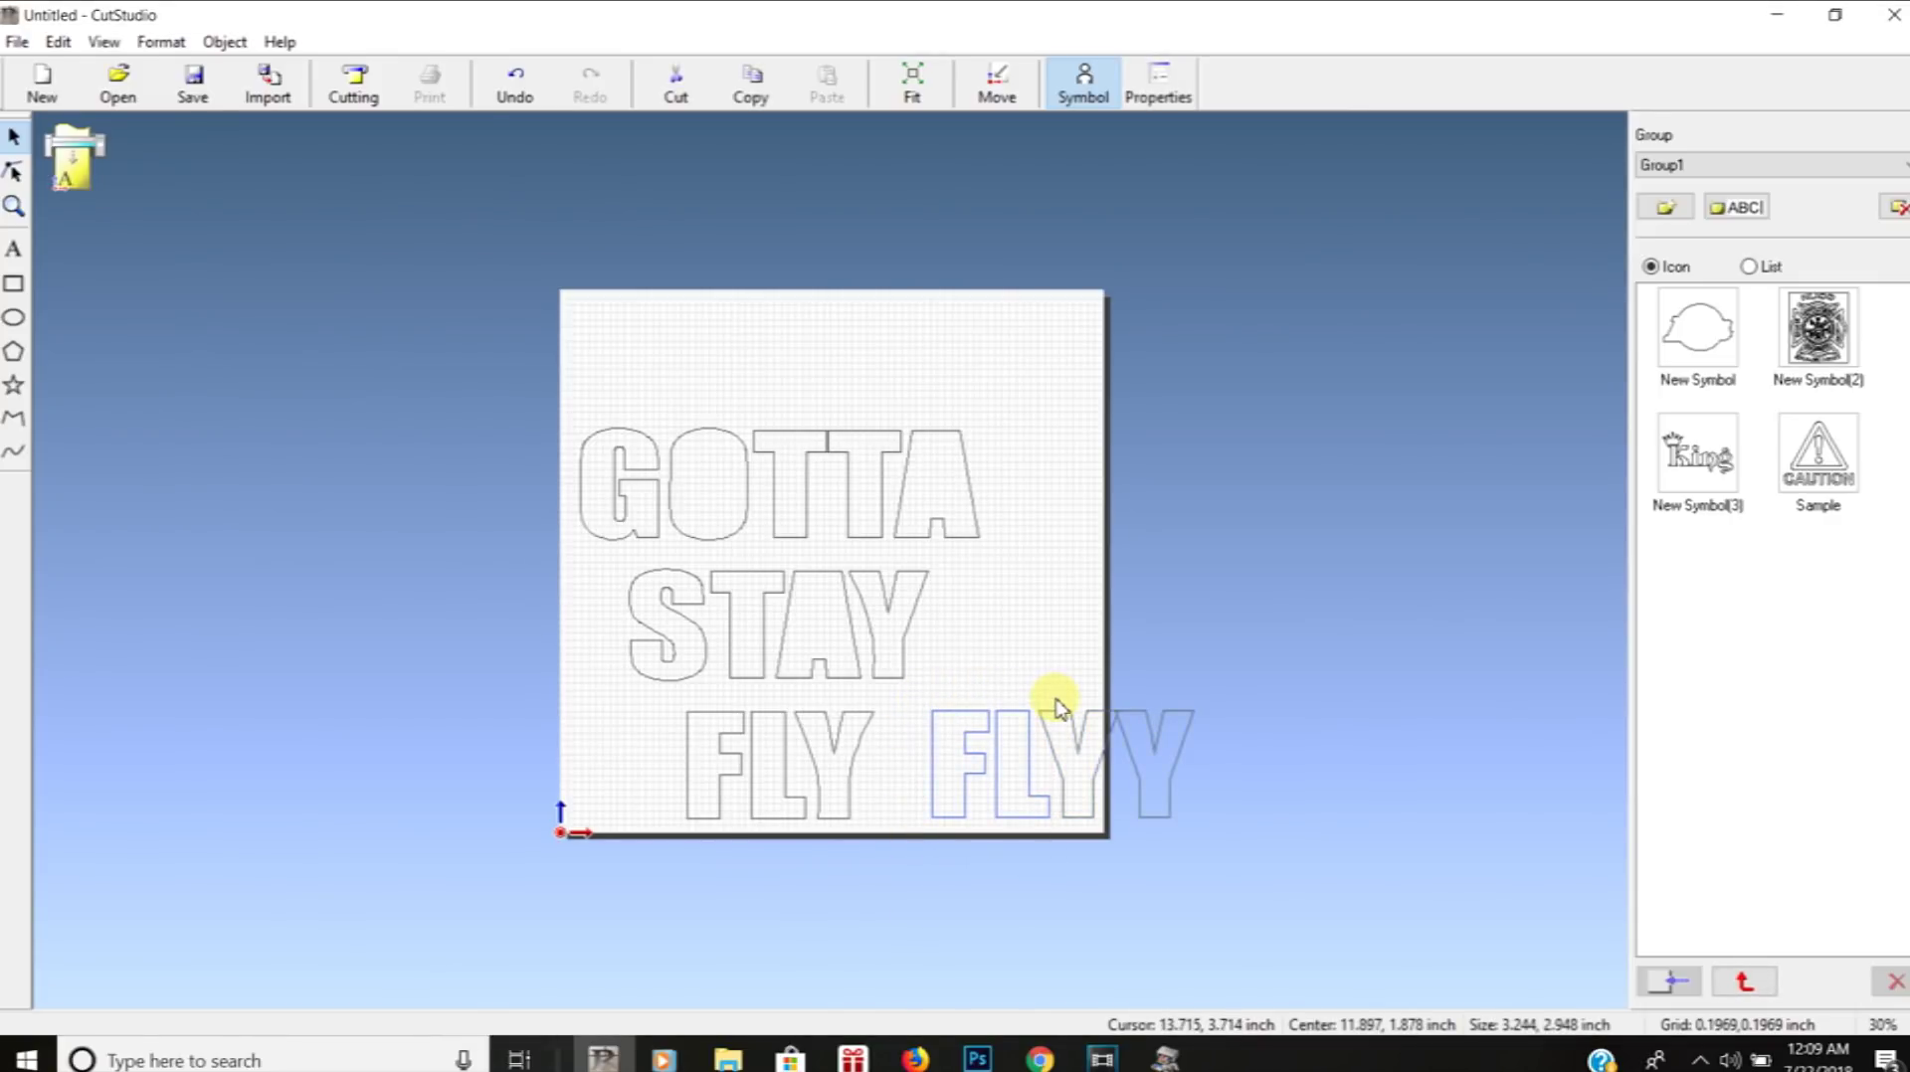
key("Delete")
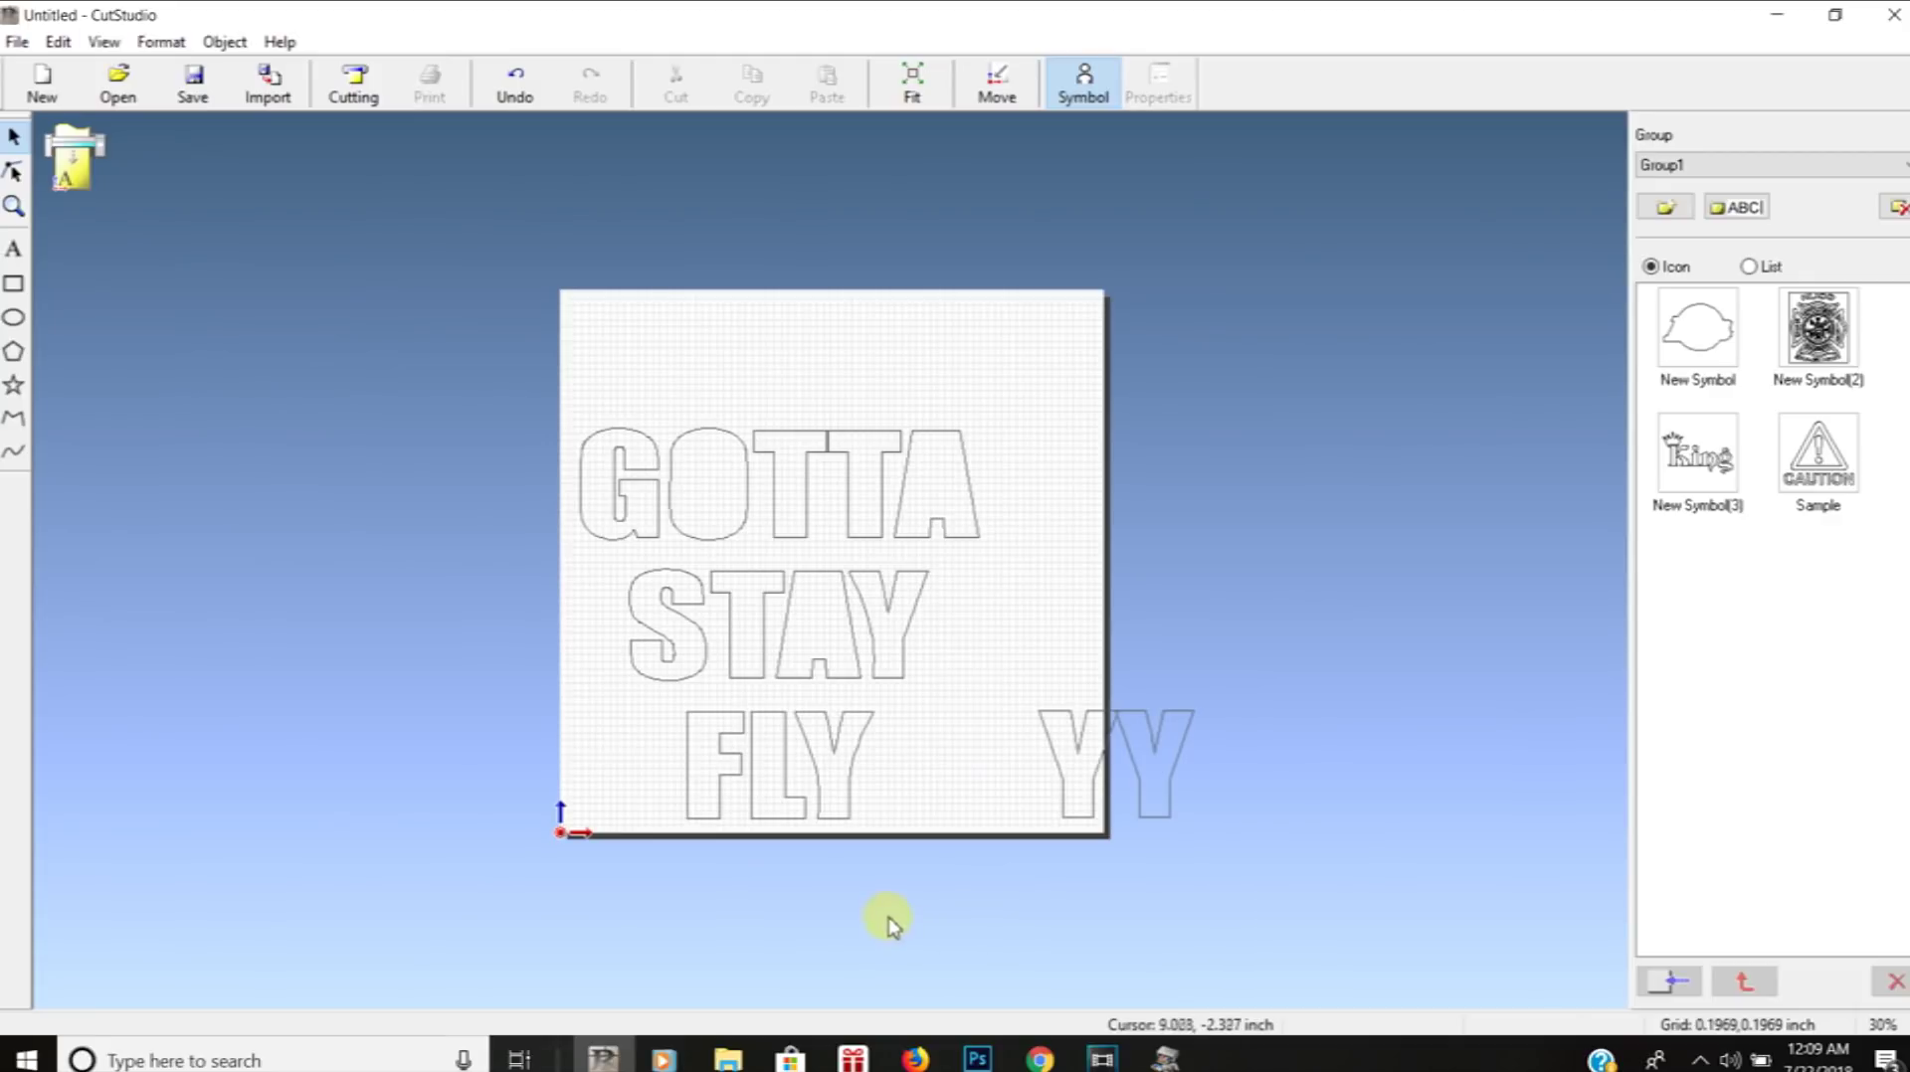
Place one separate Y over the traced Y of STAY and the other over the traced Y of FLY
scroll(888, 923, "up", 1)
scroll(888, 923, "up", 1)
left_click_drag(1215, 811, 923, 588)
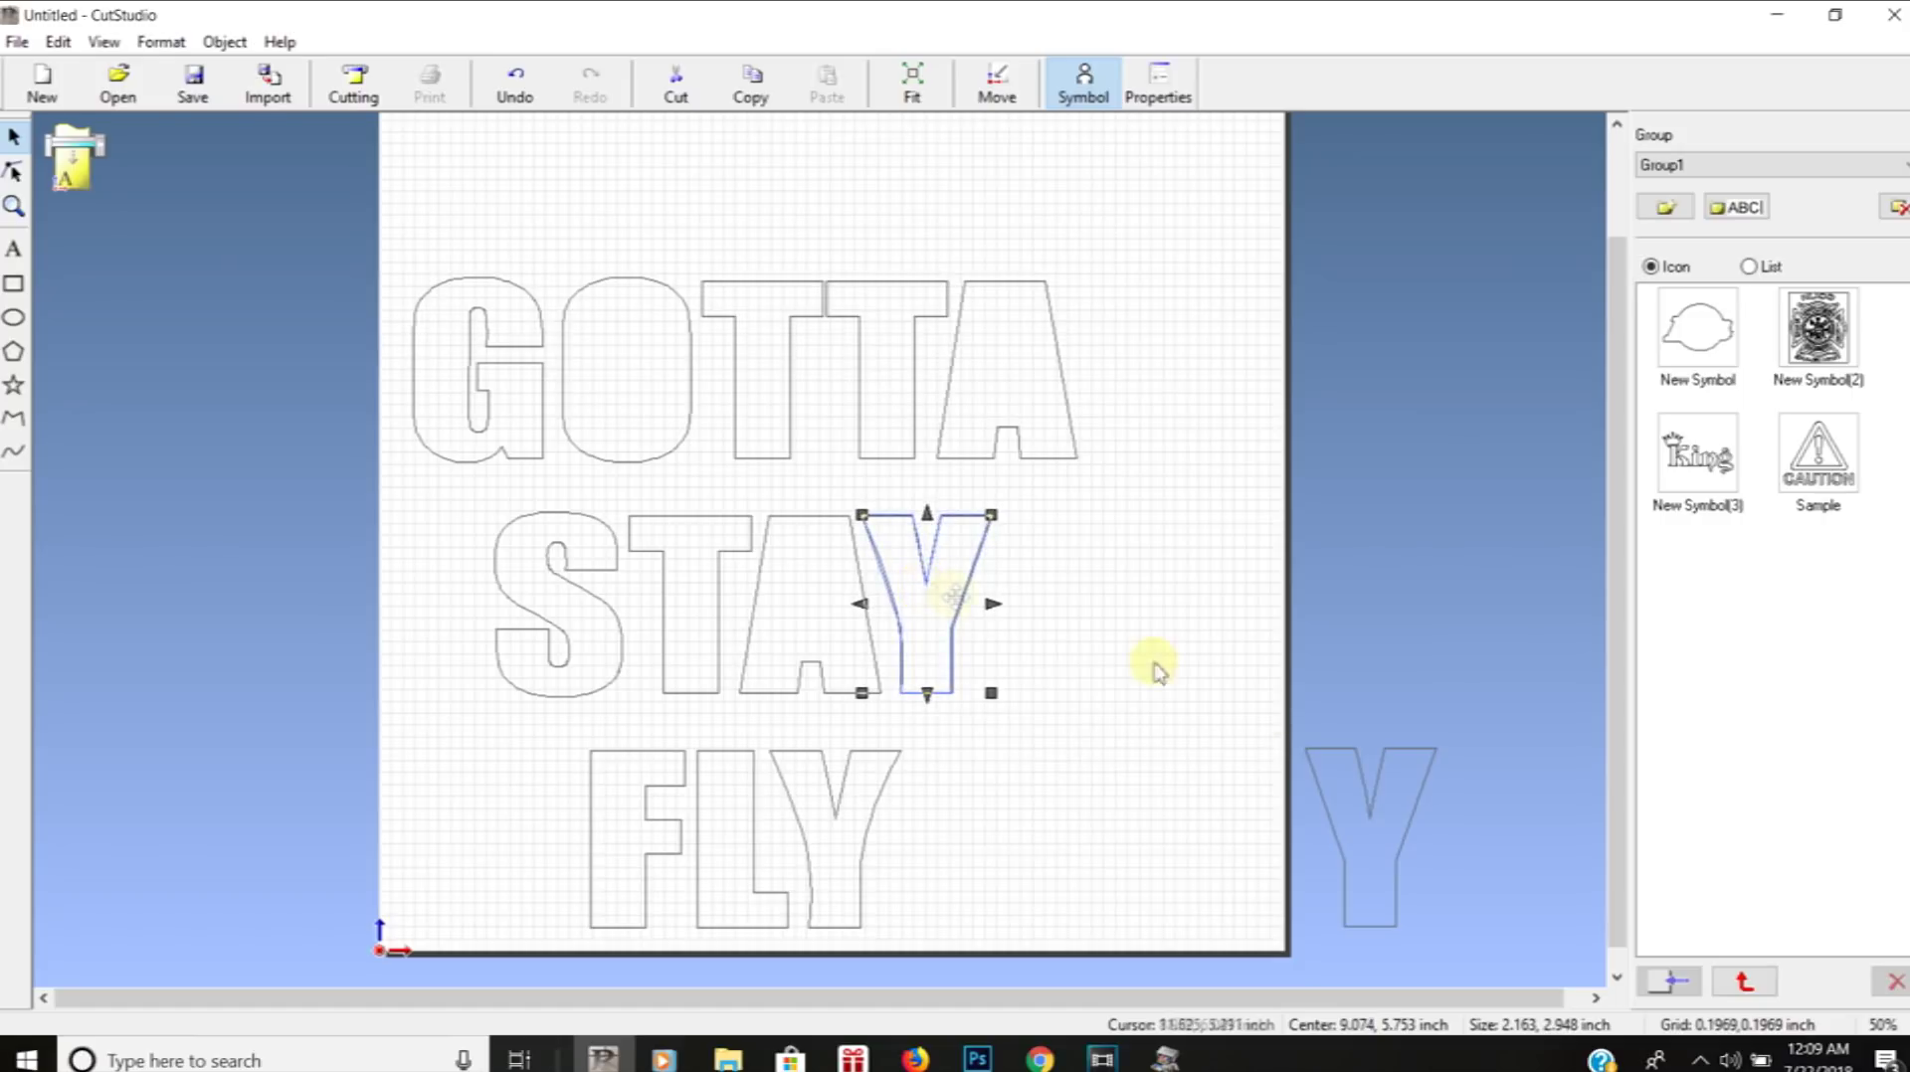
left_click(1363, 821)
left_click_drag(1363, 826, 829, 827)
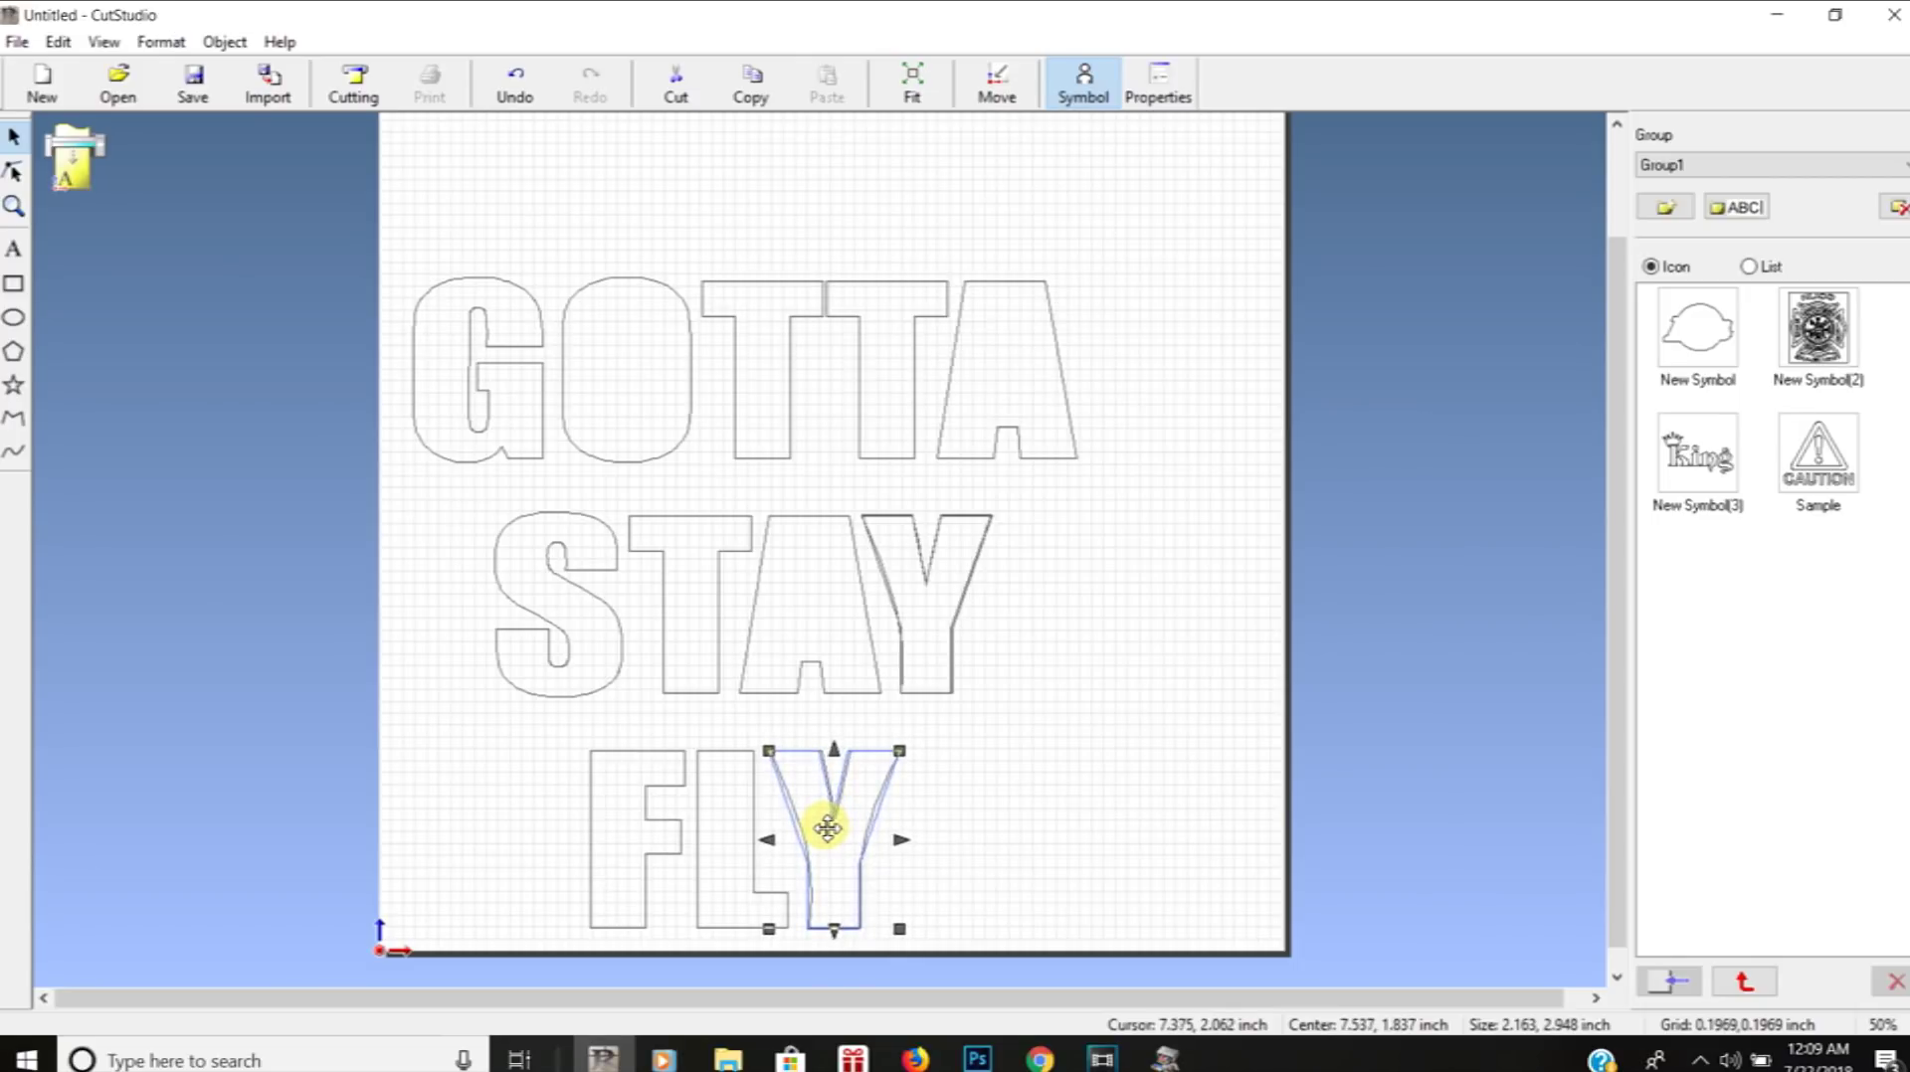
Break the traced GOTTA STAY FLY polyline group into individual letter outlines
scroll(988, 833, "up", 2)
scroll(988, 834, "up", 1)
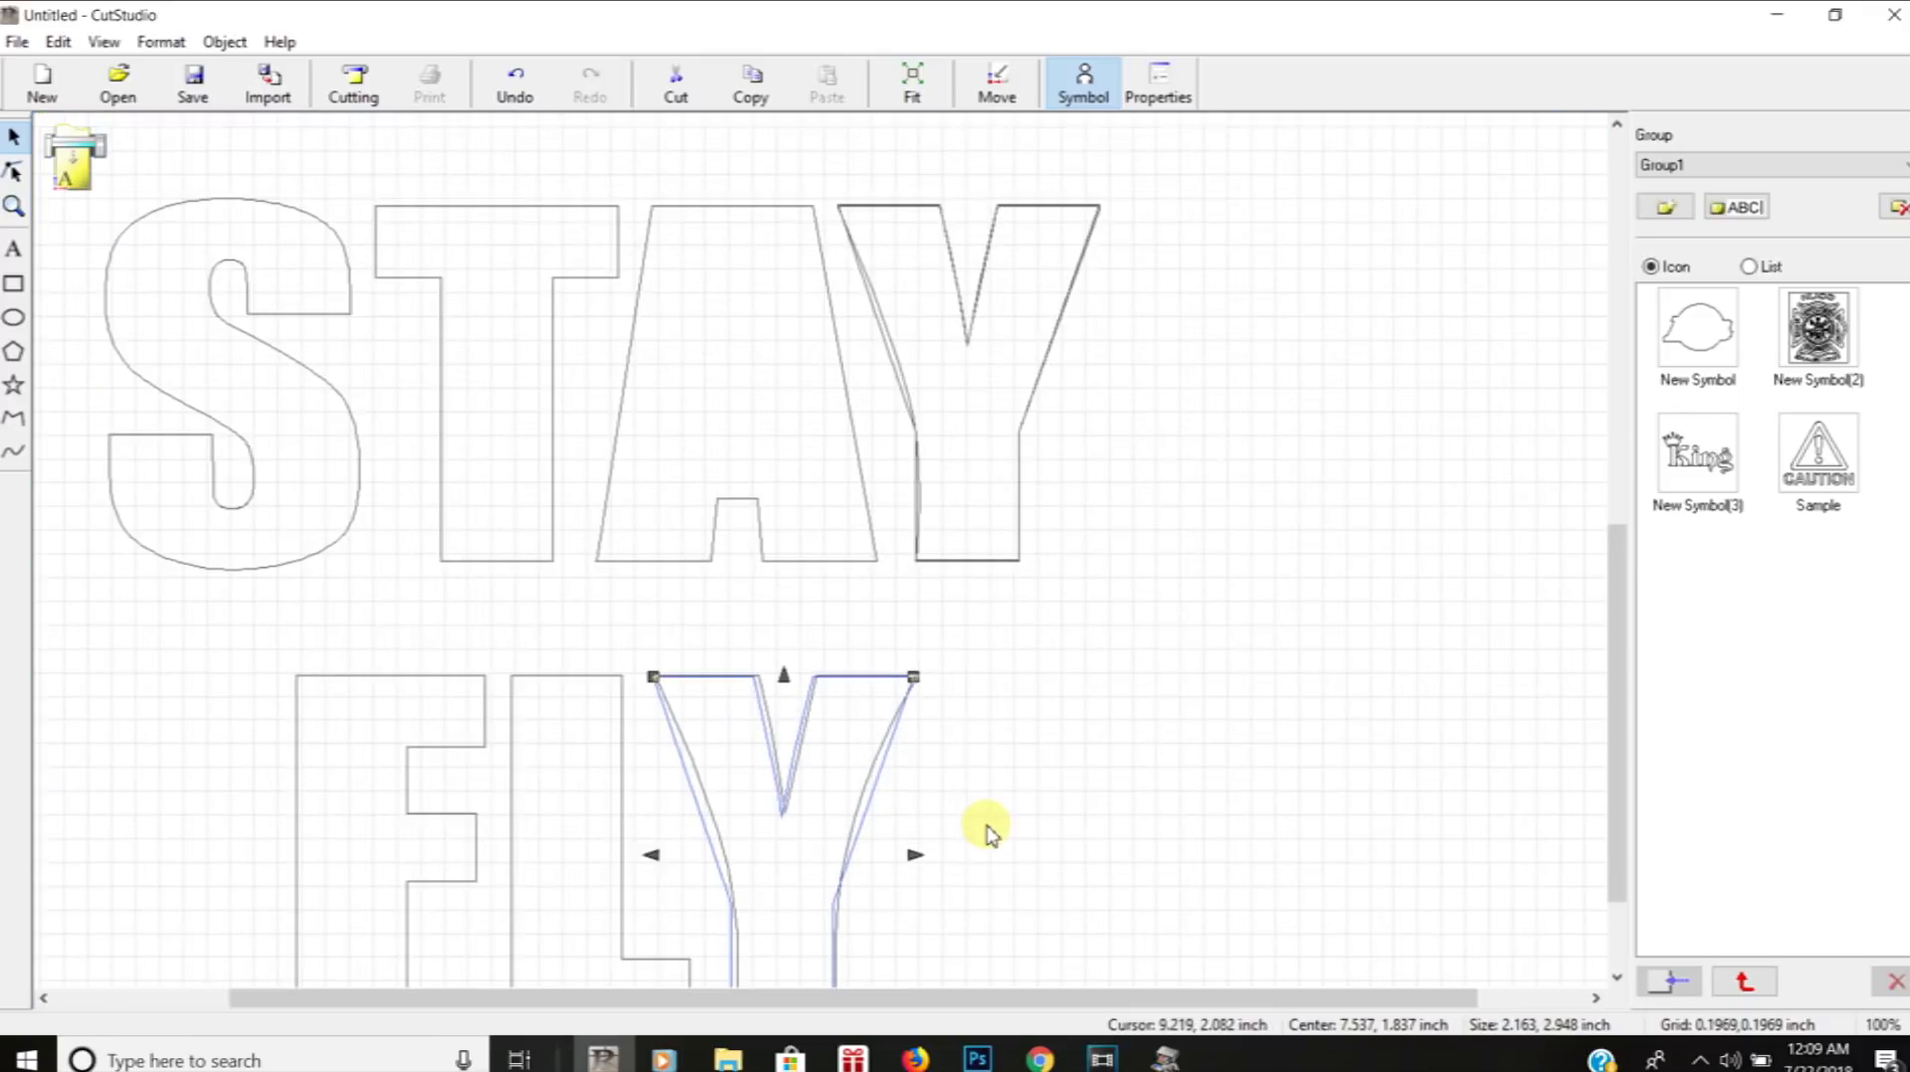
scroll(988, 834, "down", 1)
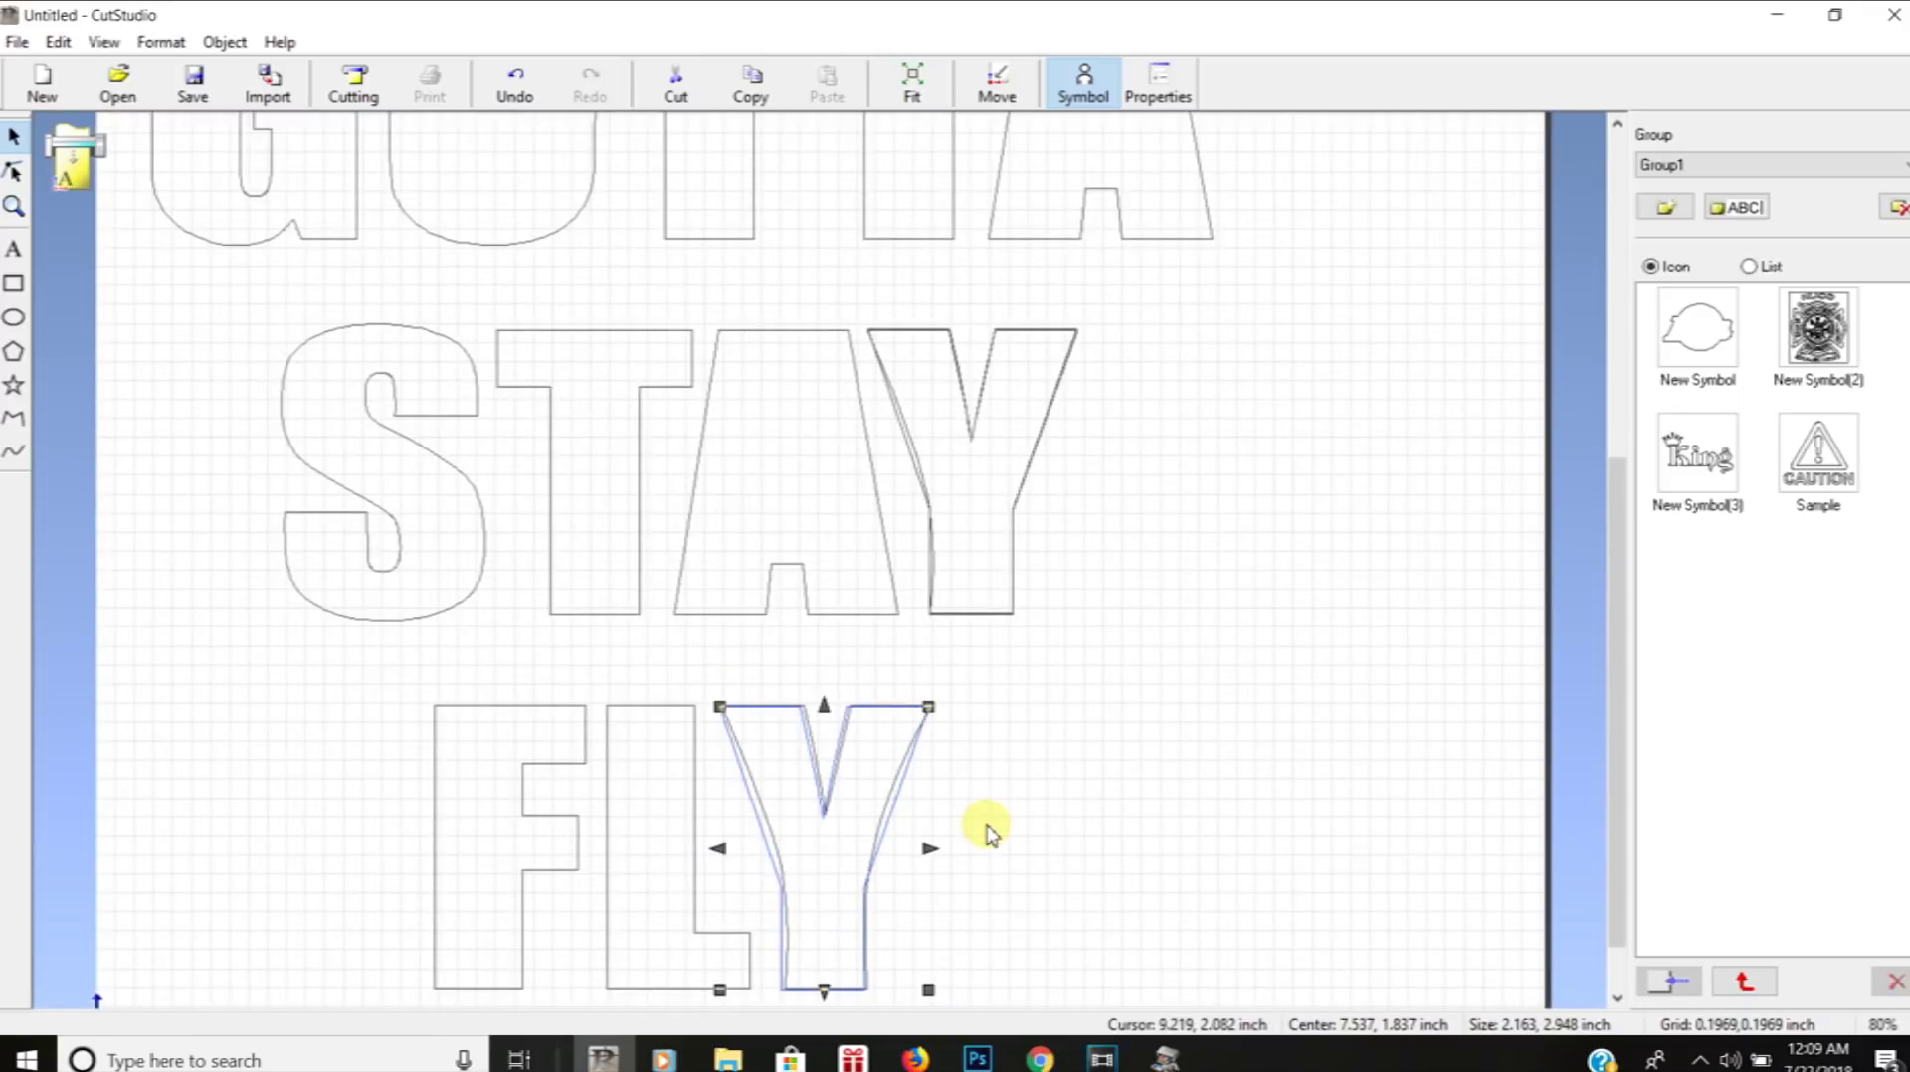
scroll(988, 833, "down", 2)
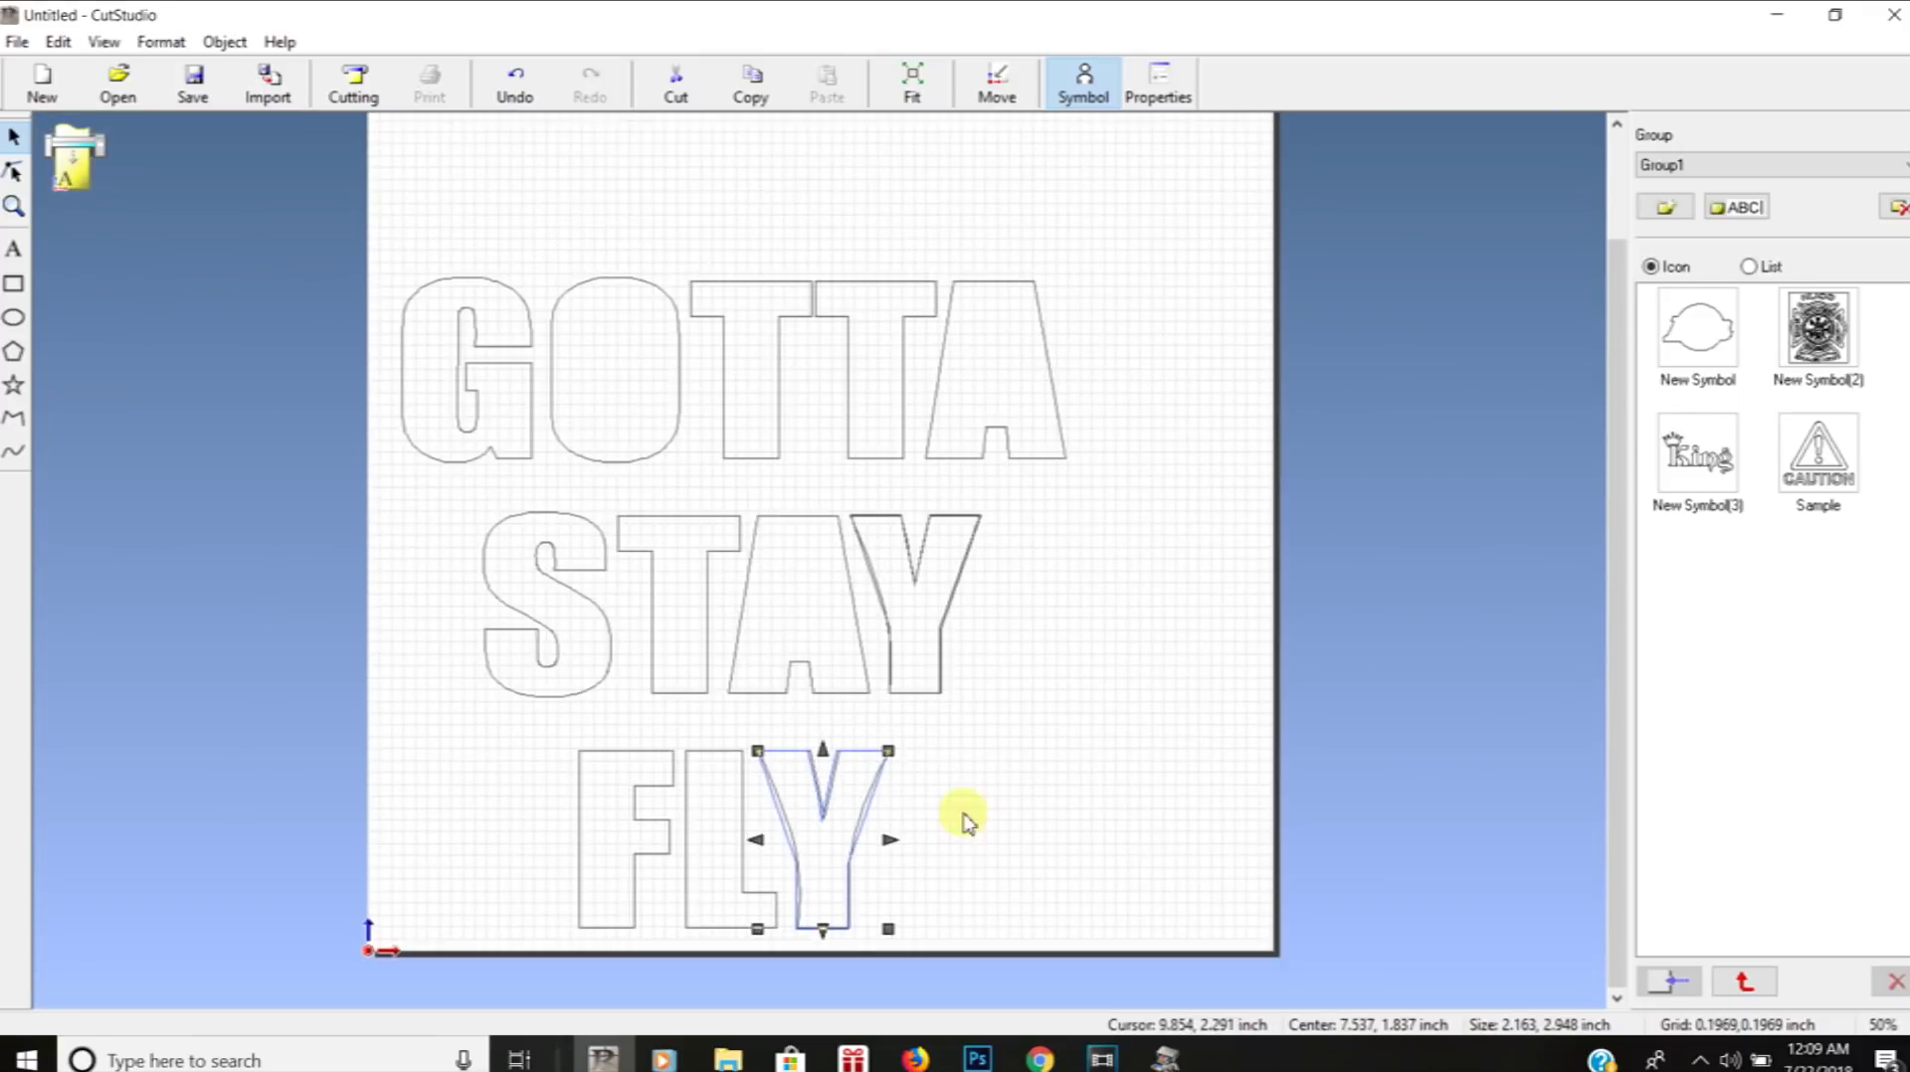
scroll(984, 831, "down", 1)
left_click(572, 488)
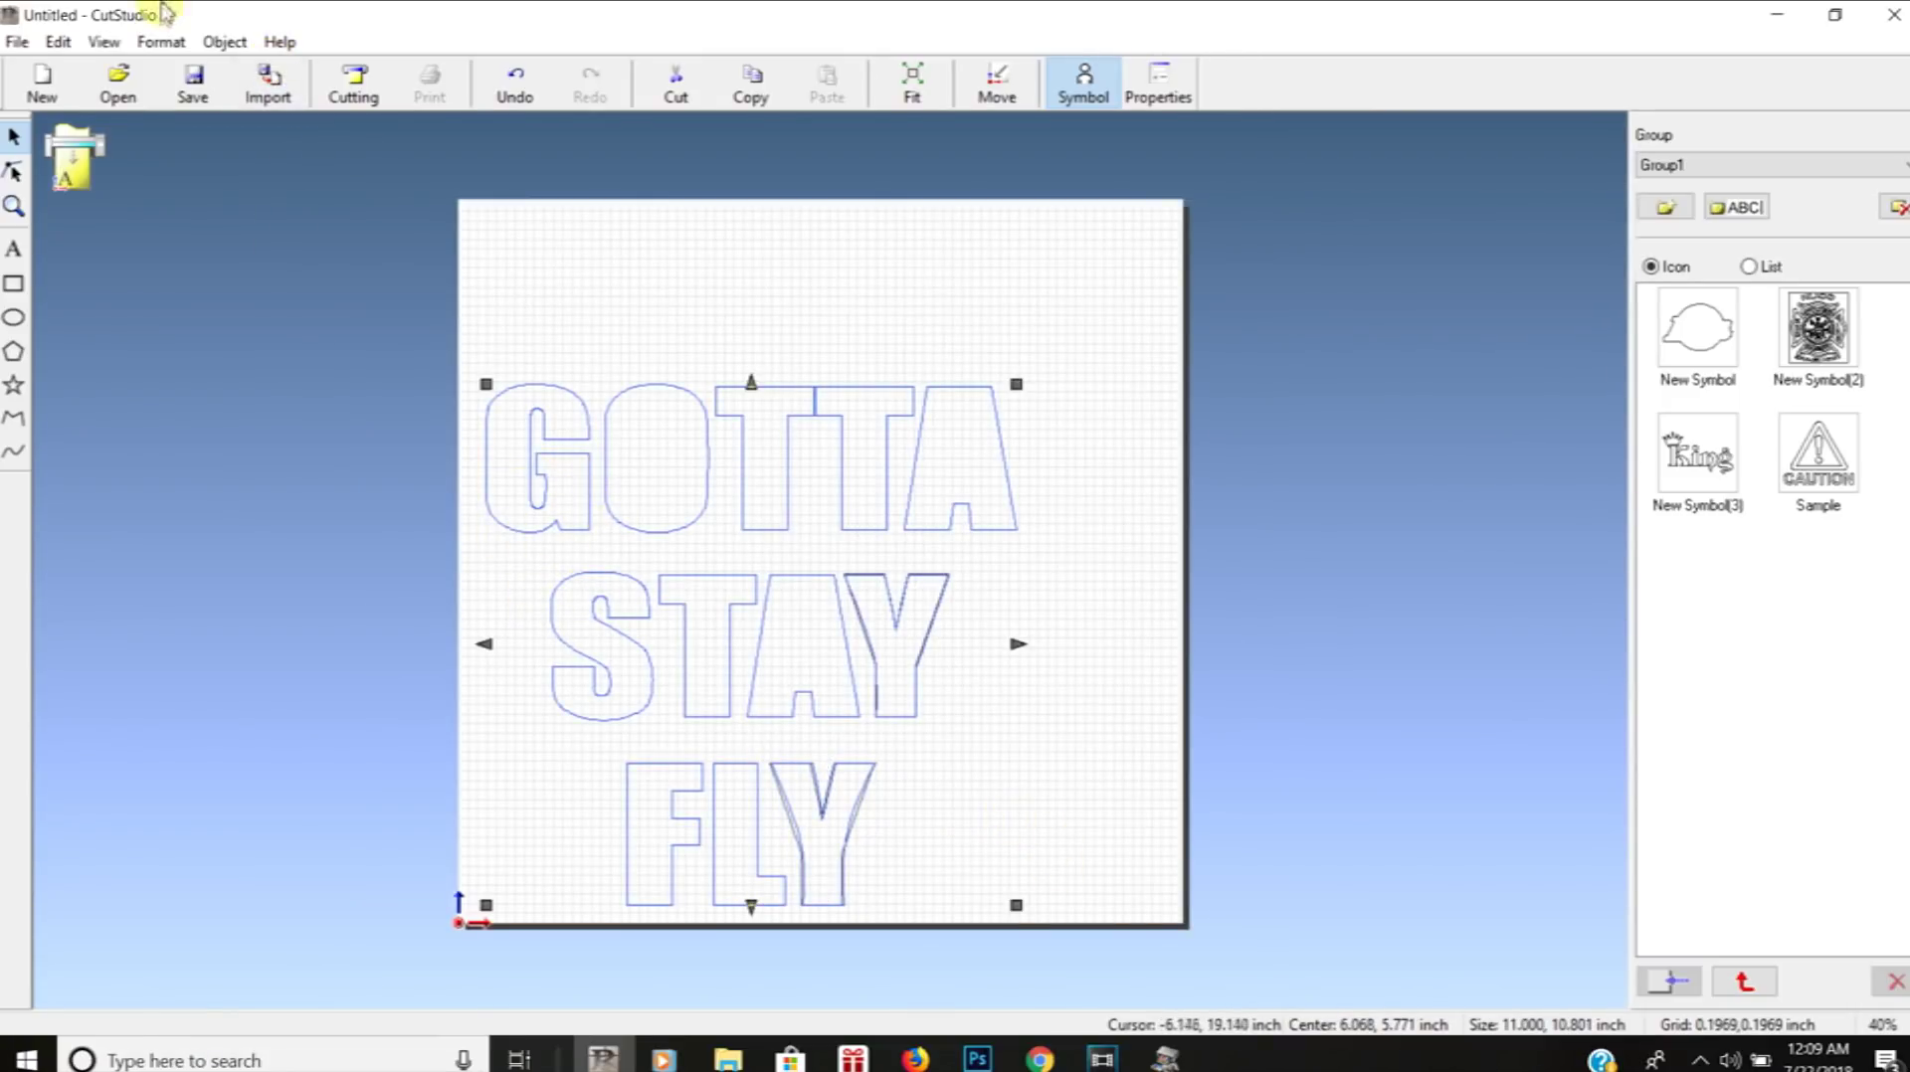
left_click(224, 41)
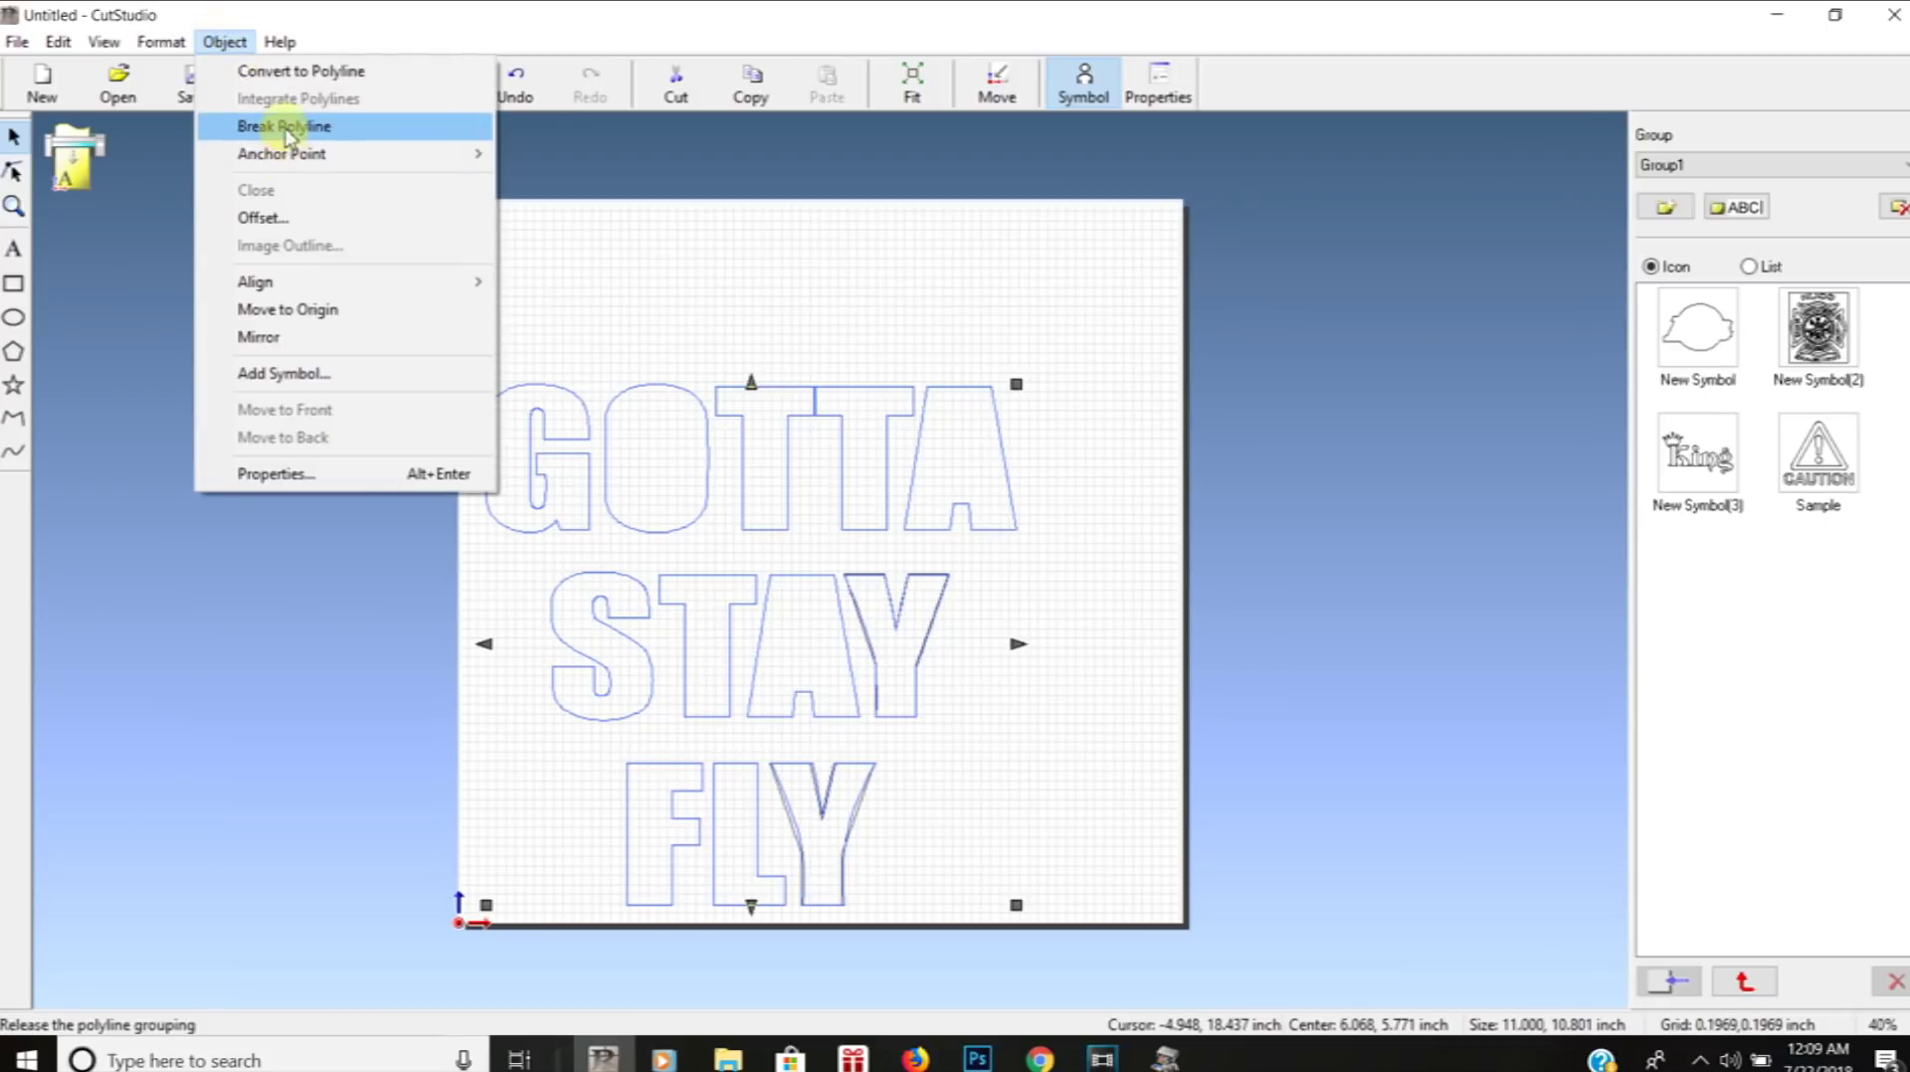
left_click(286, 127)
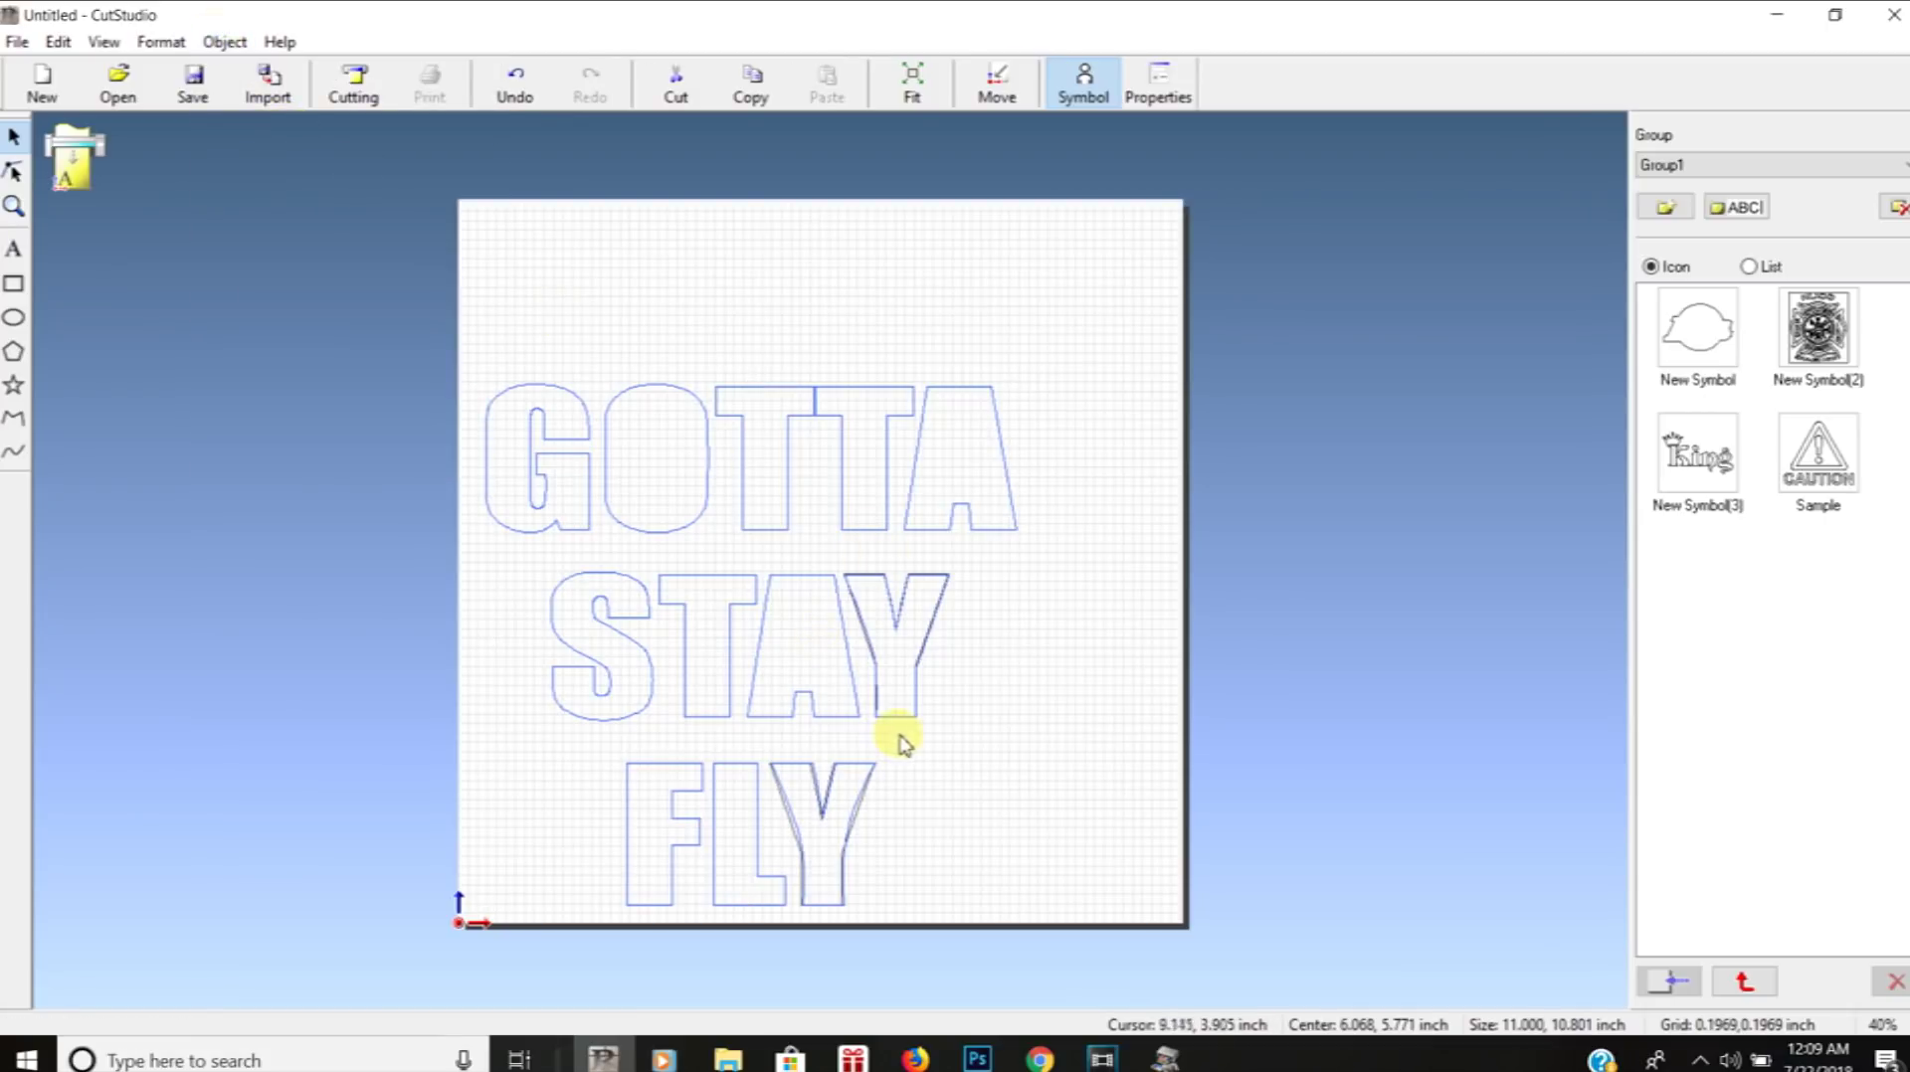
scroll(912, 709, "up", 2)
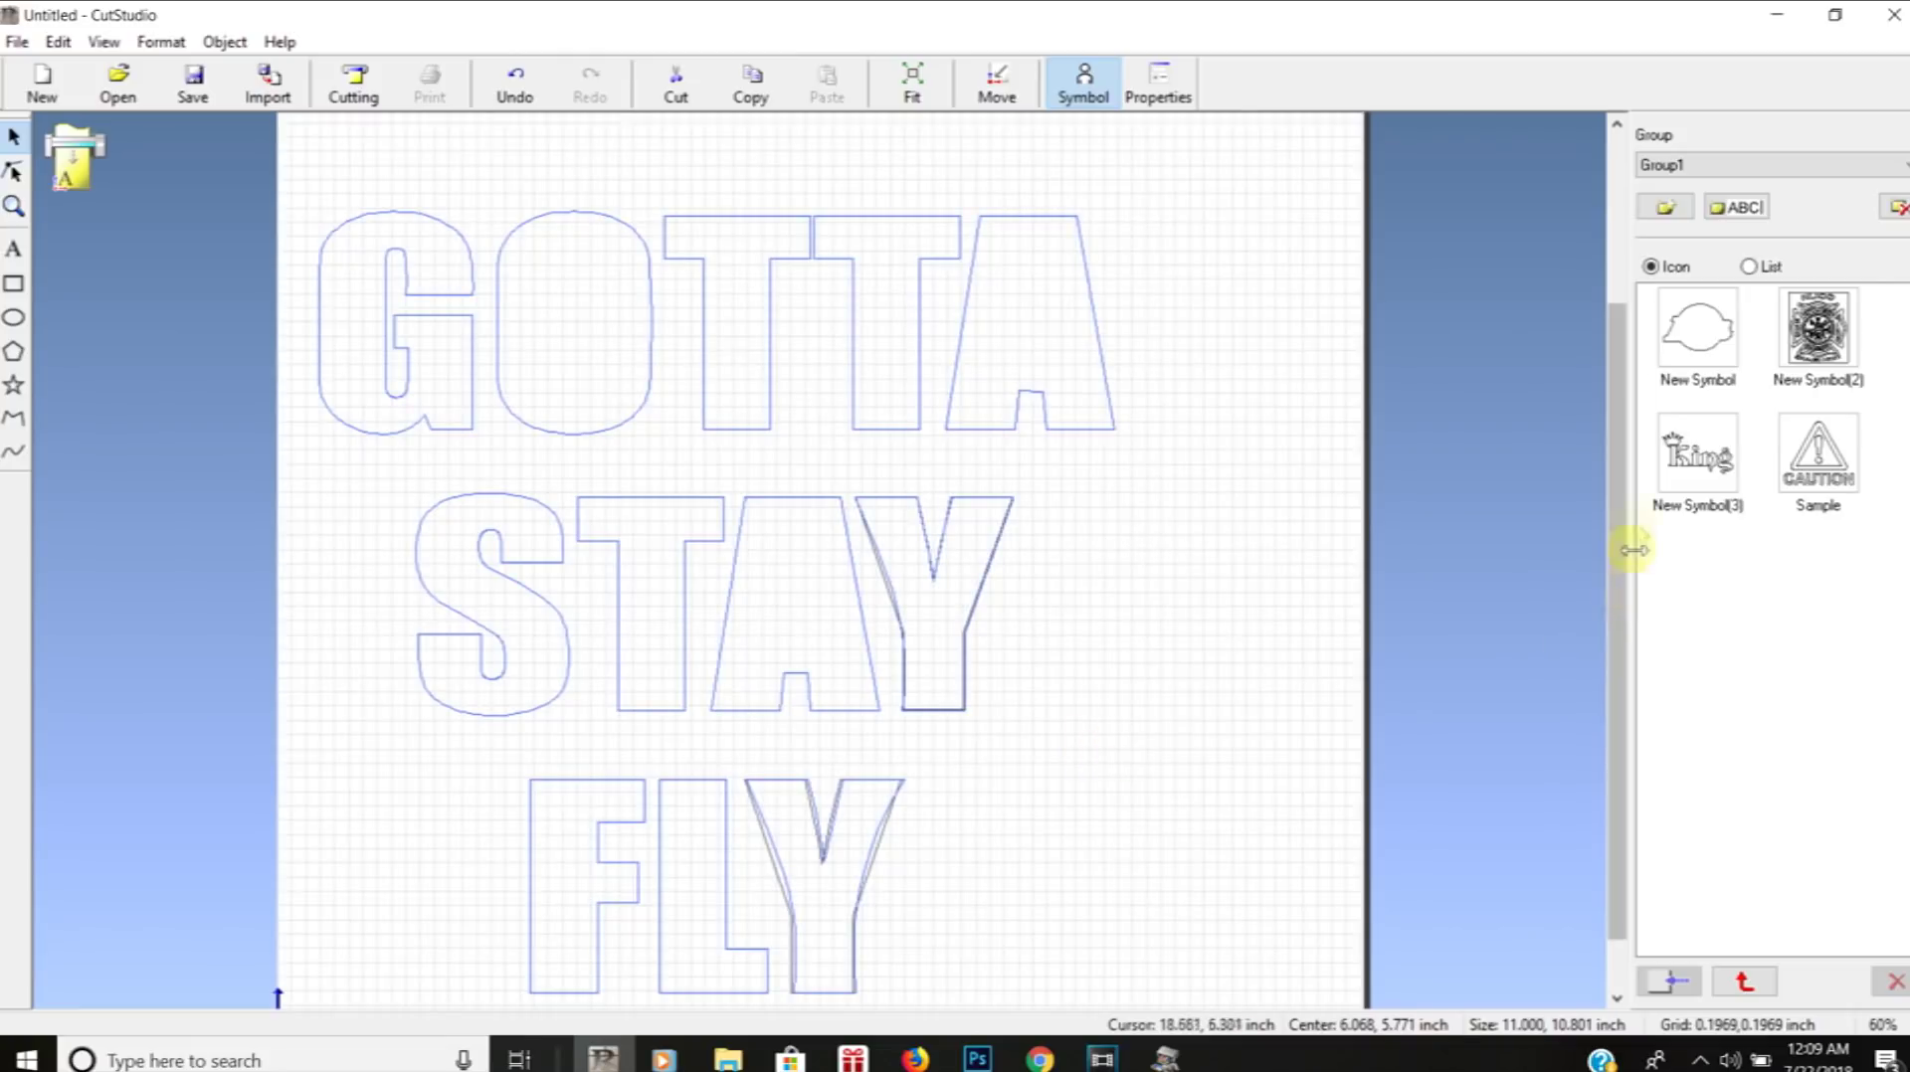
scroll(1228, 673, "down", 1)
scroll(1227, 673, "up", 2)
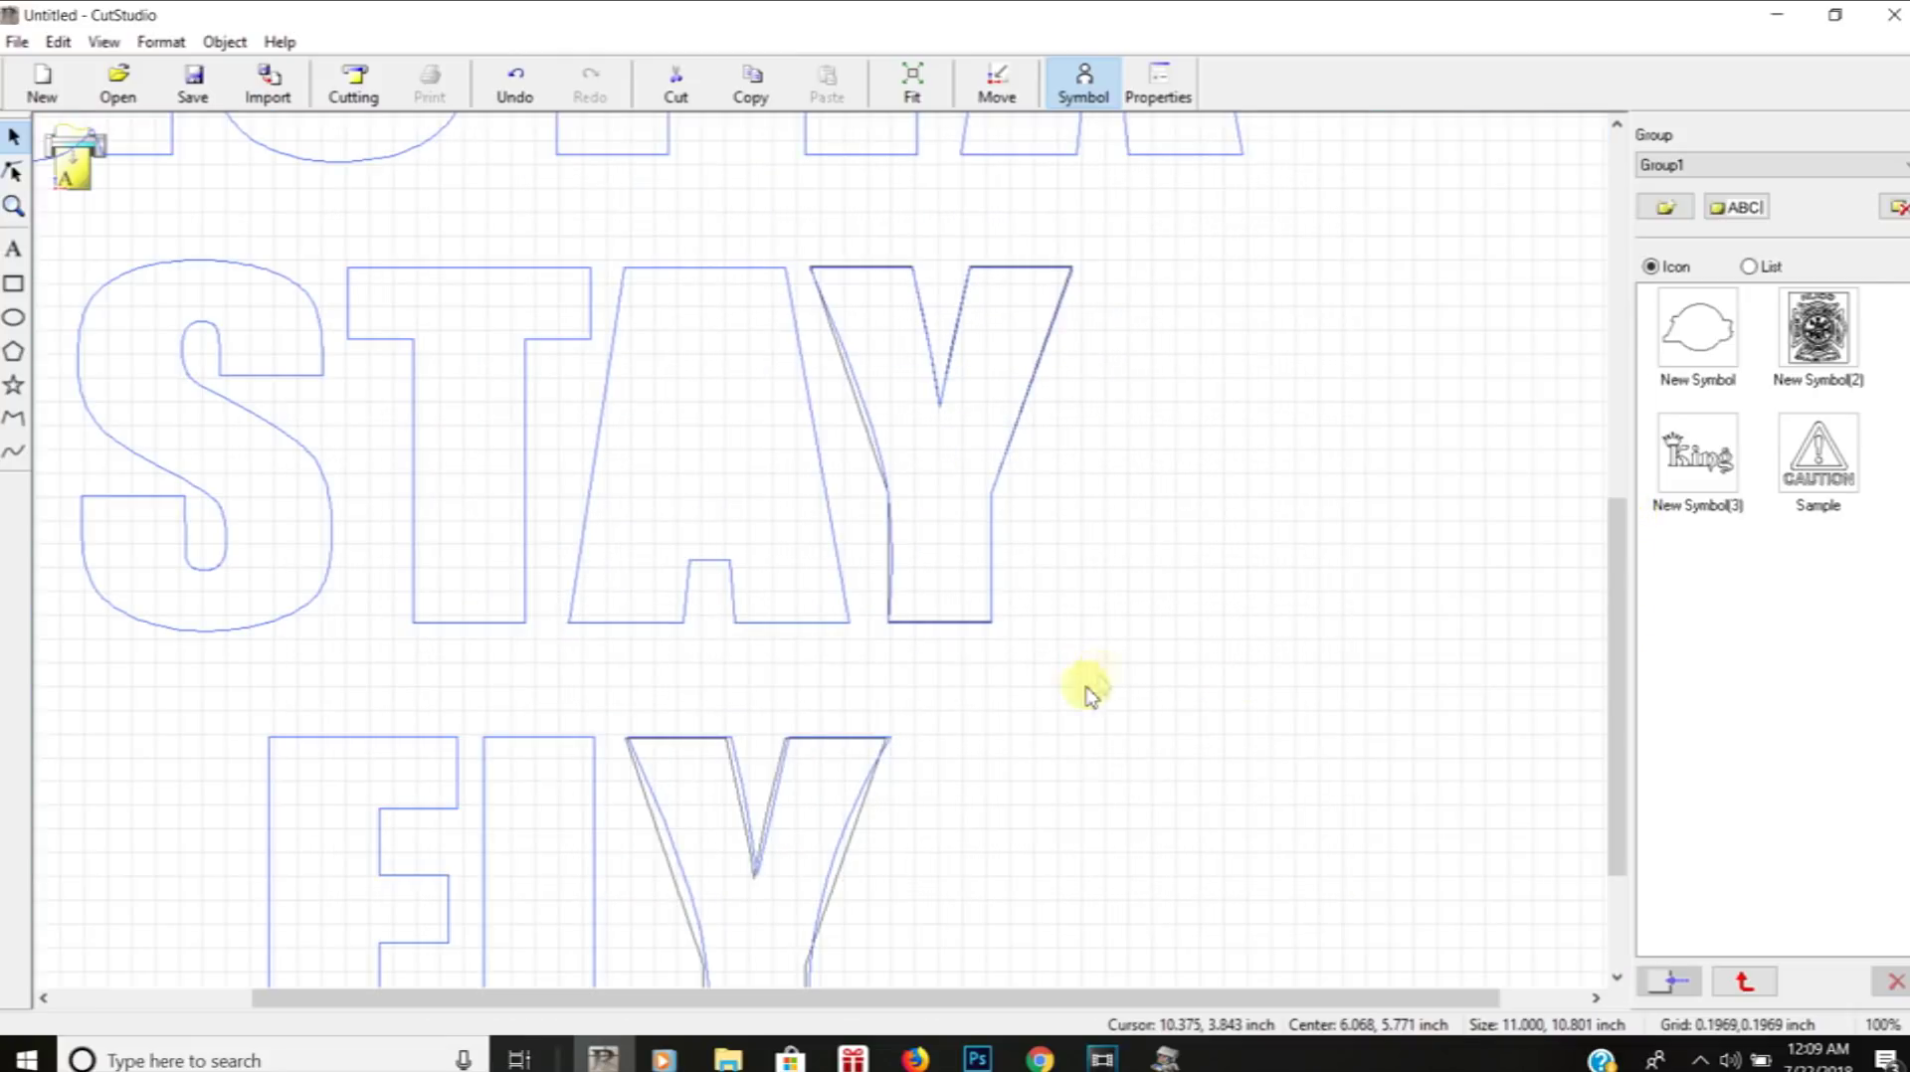
left_click(1100, 796)
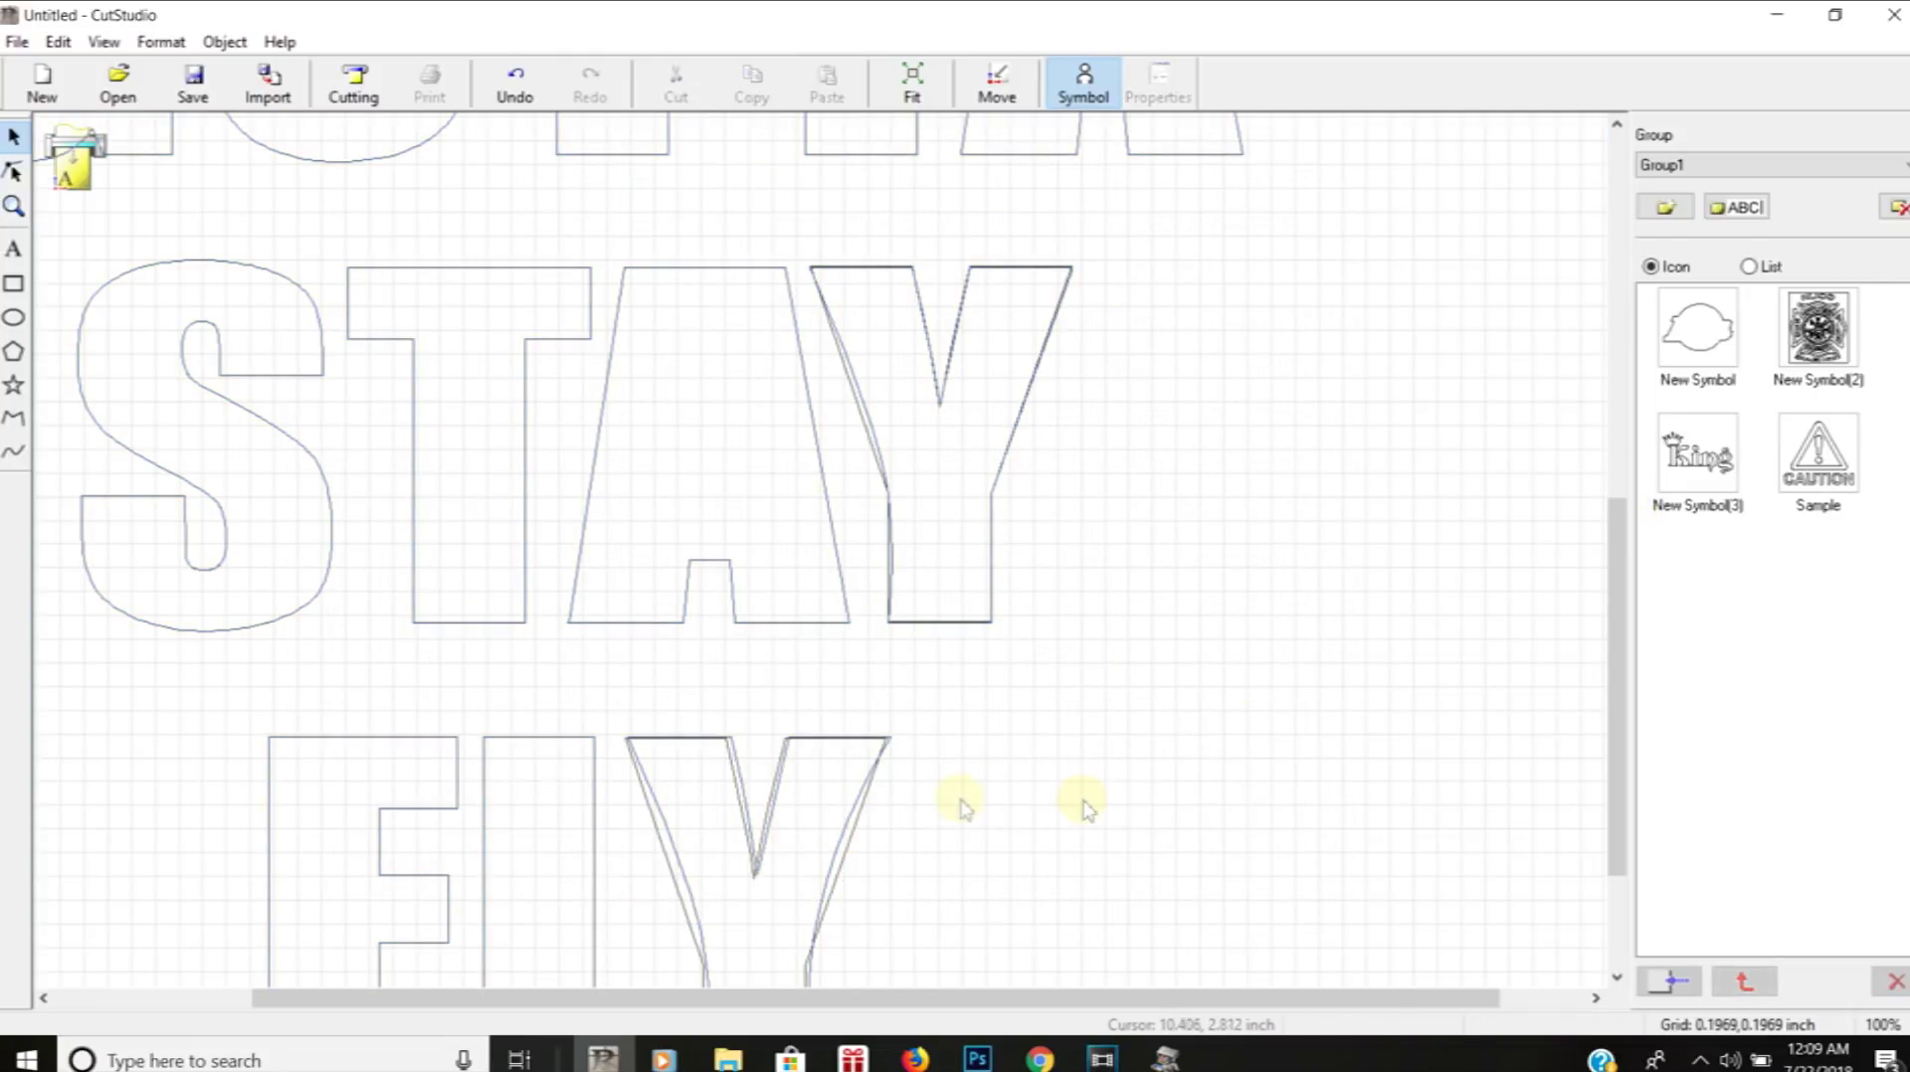
left_click(810, 814)
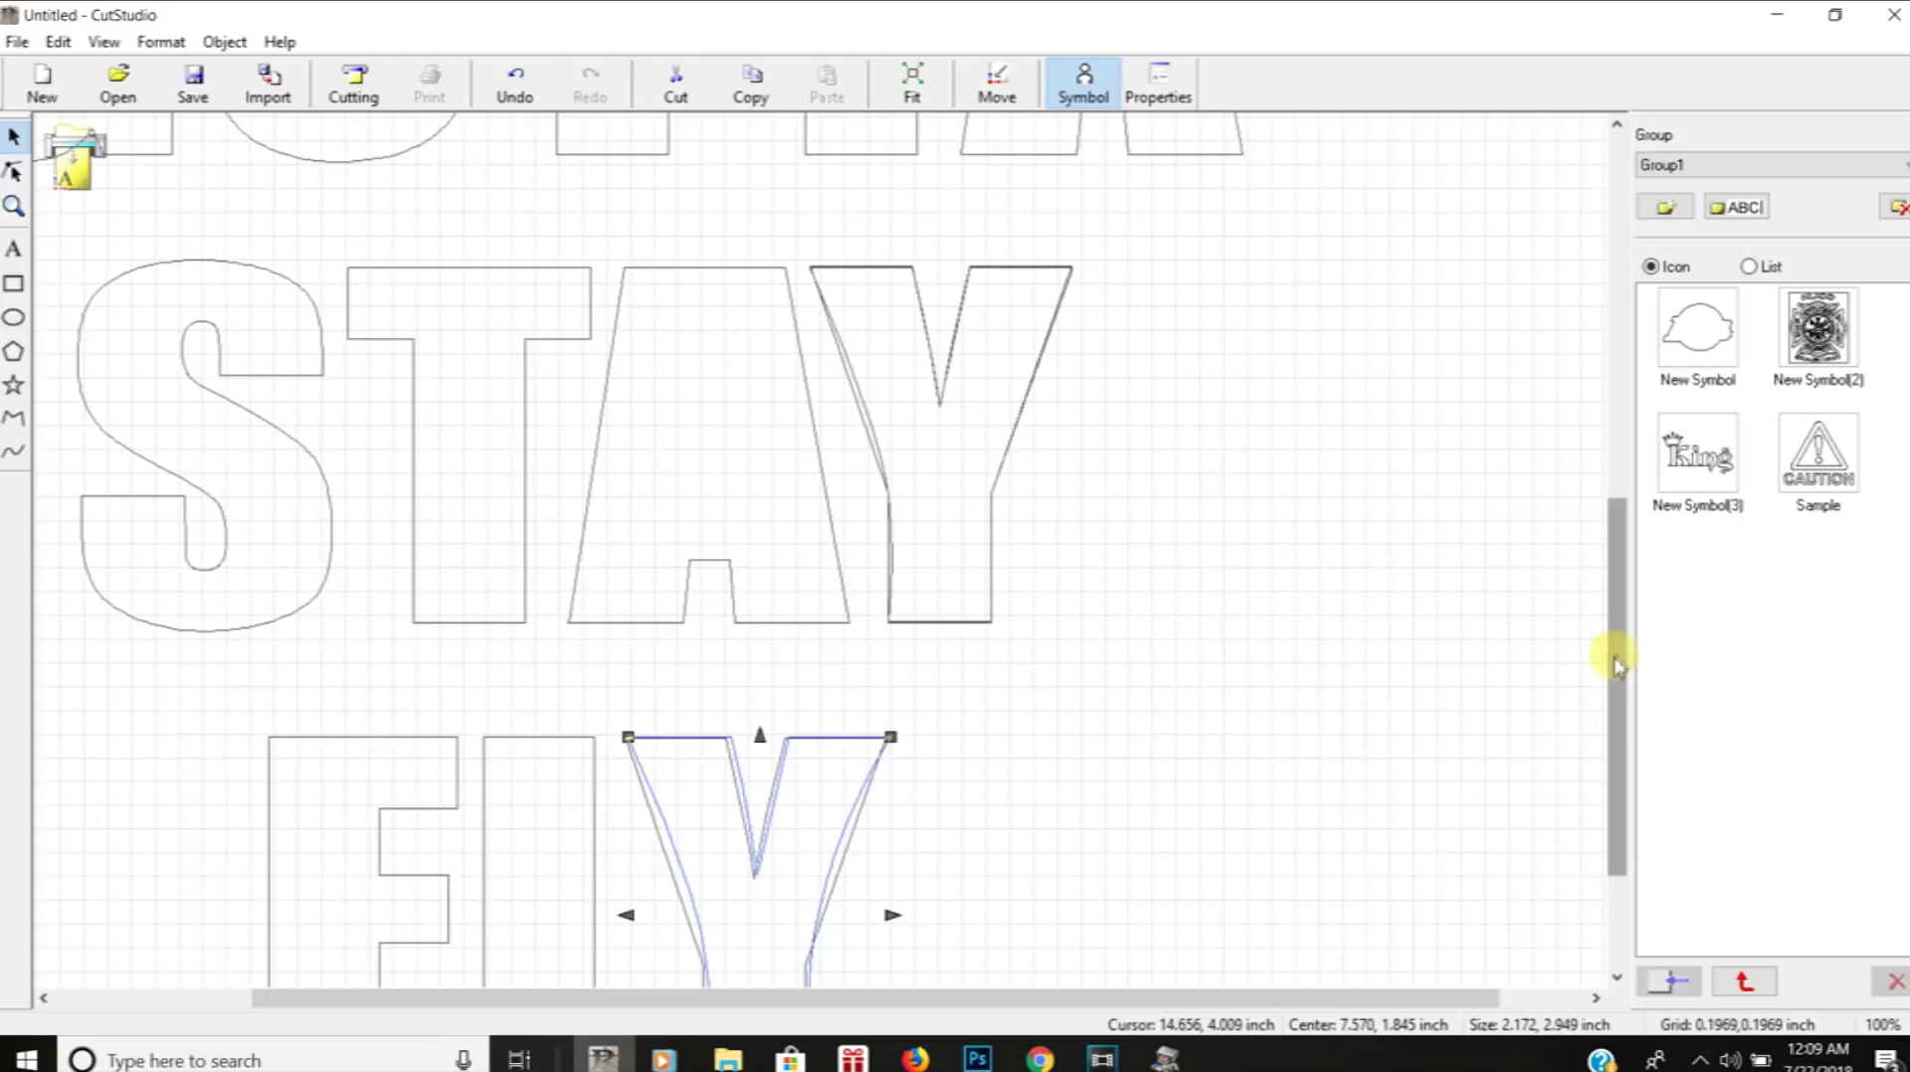
left_click_drag(1618, 652, 1632, 731)
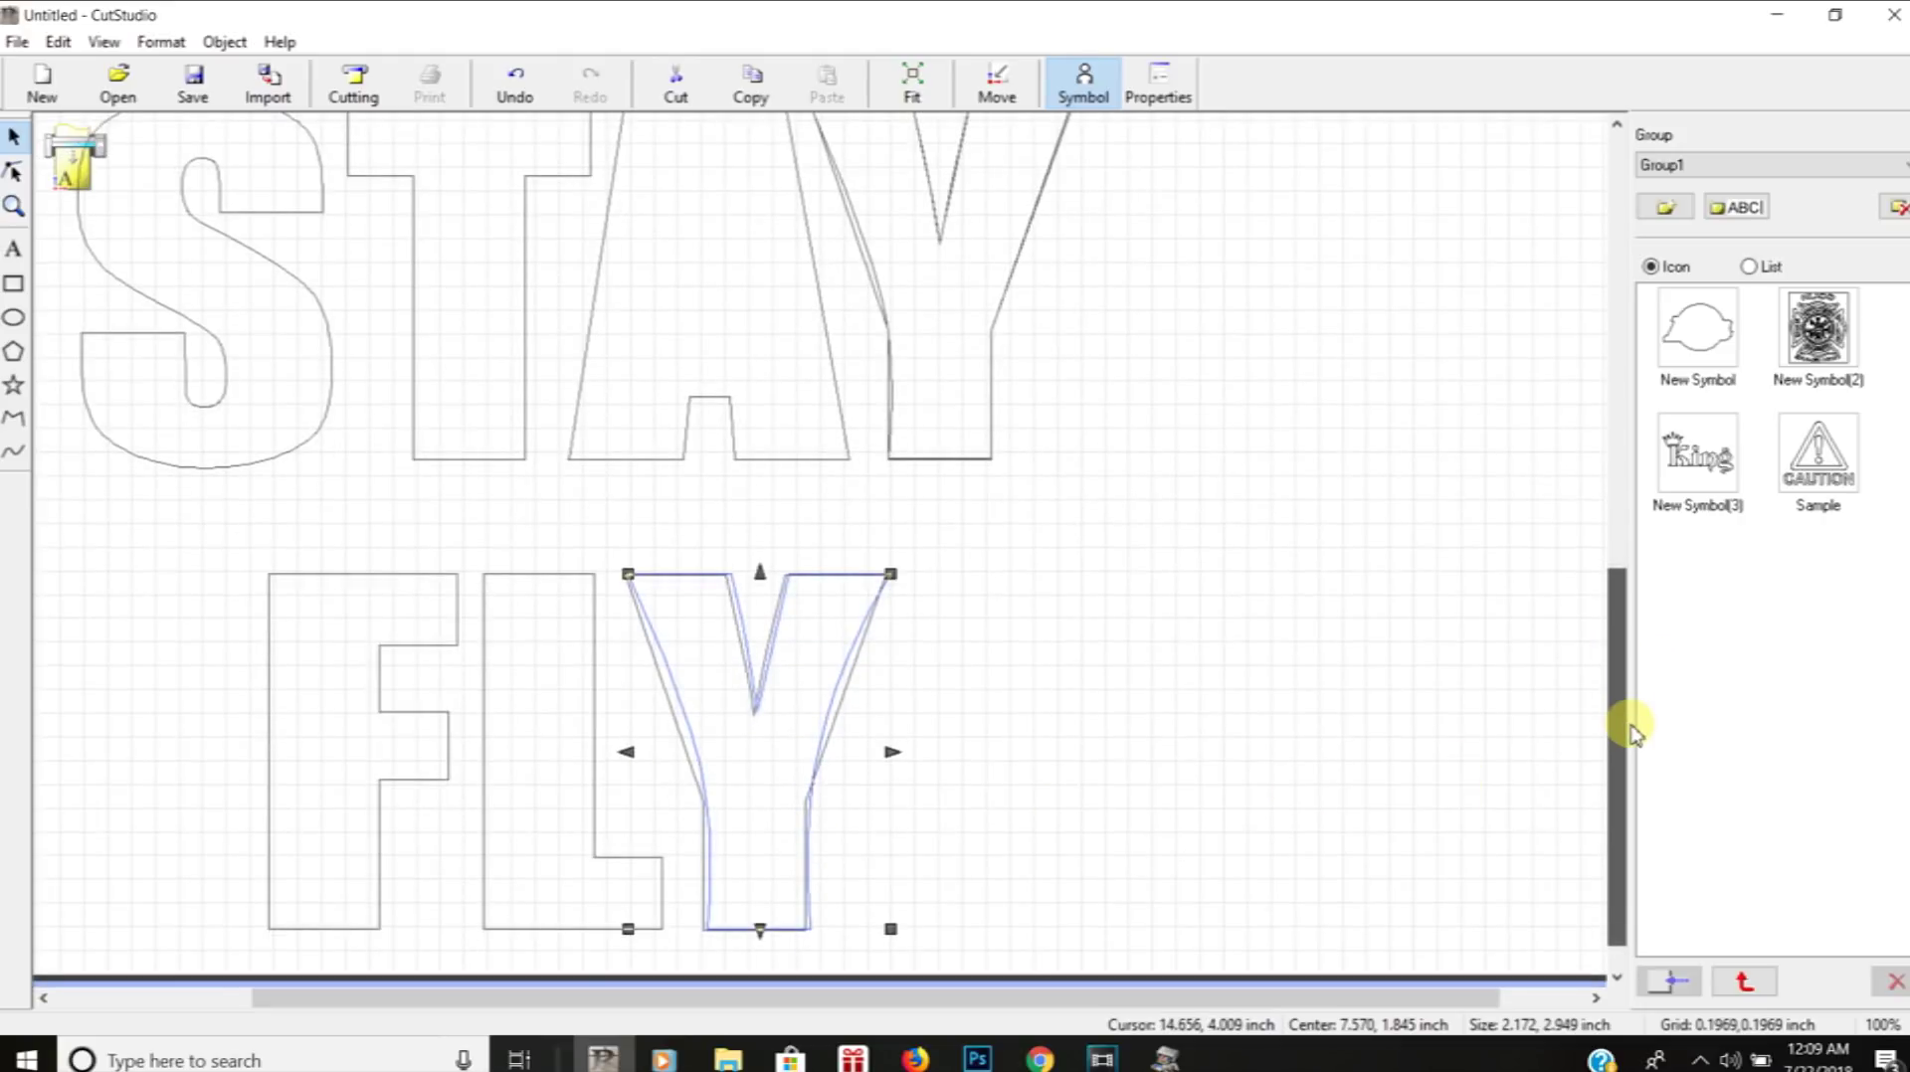
left_click(840, 704)
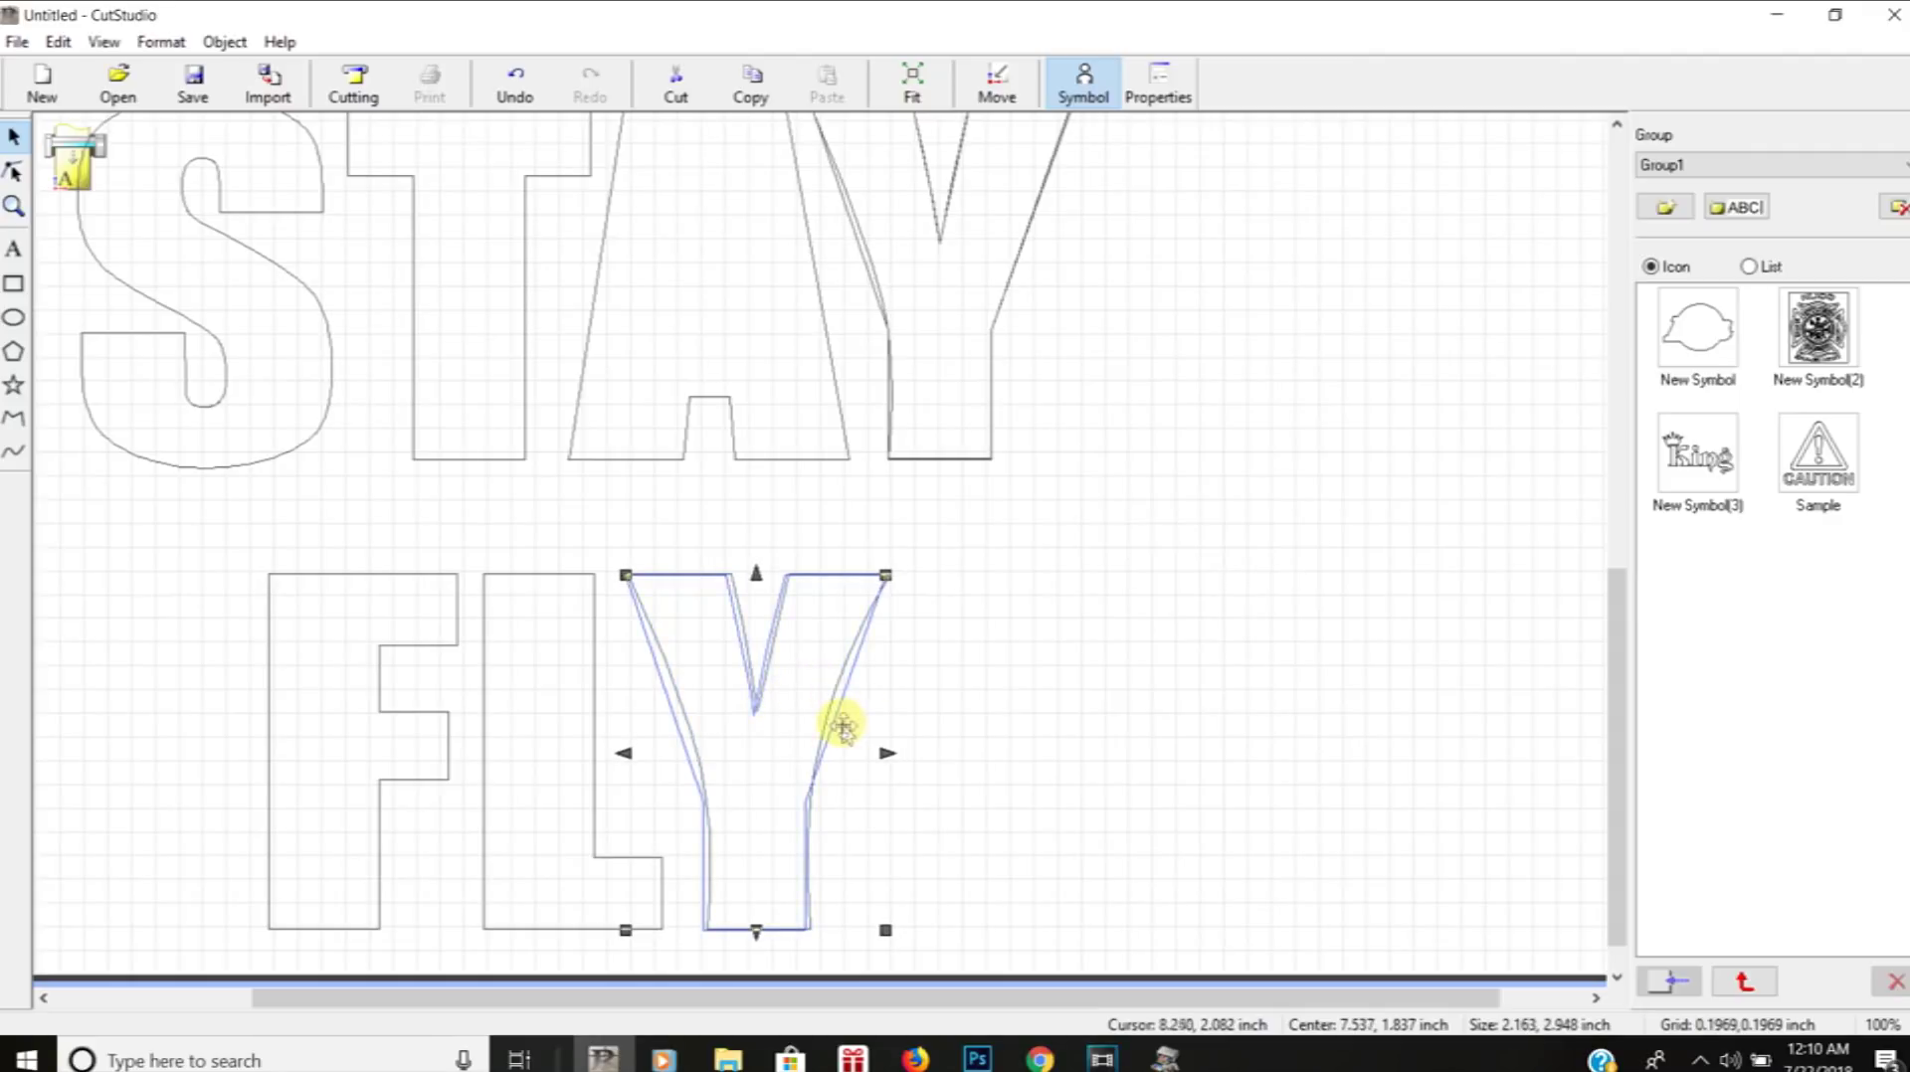
key("Delete")
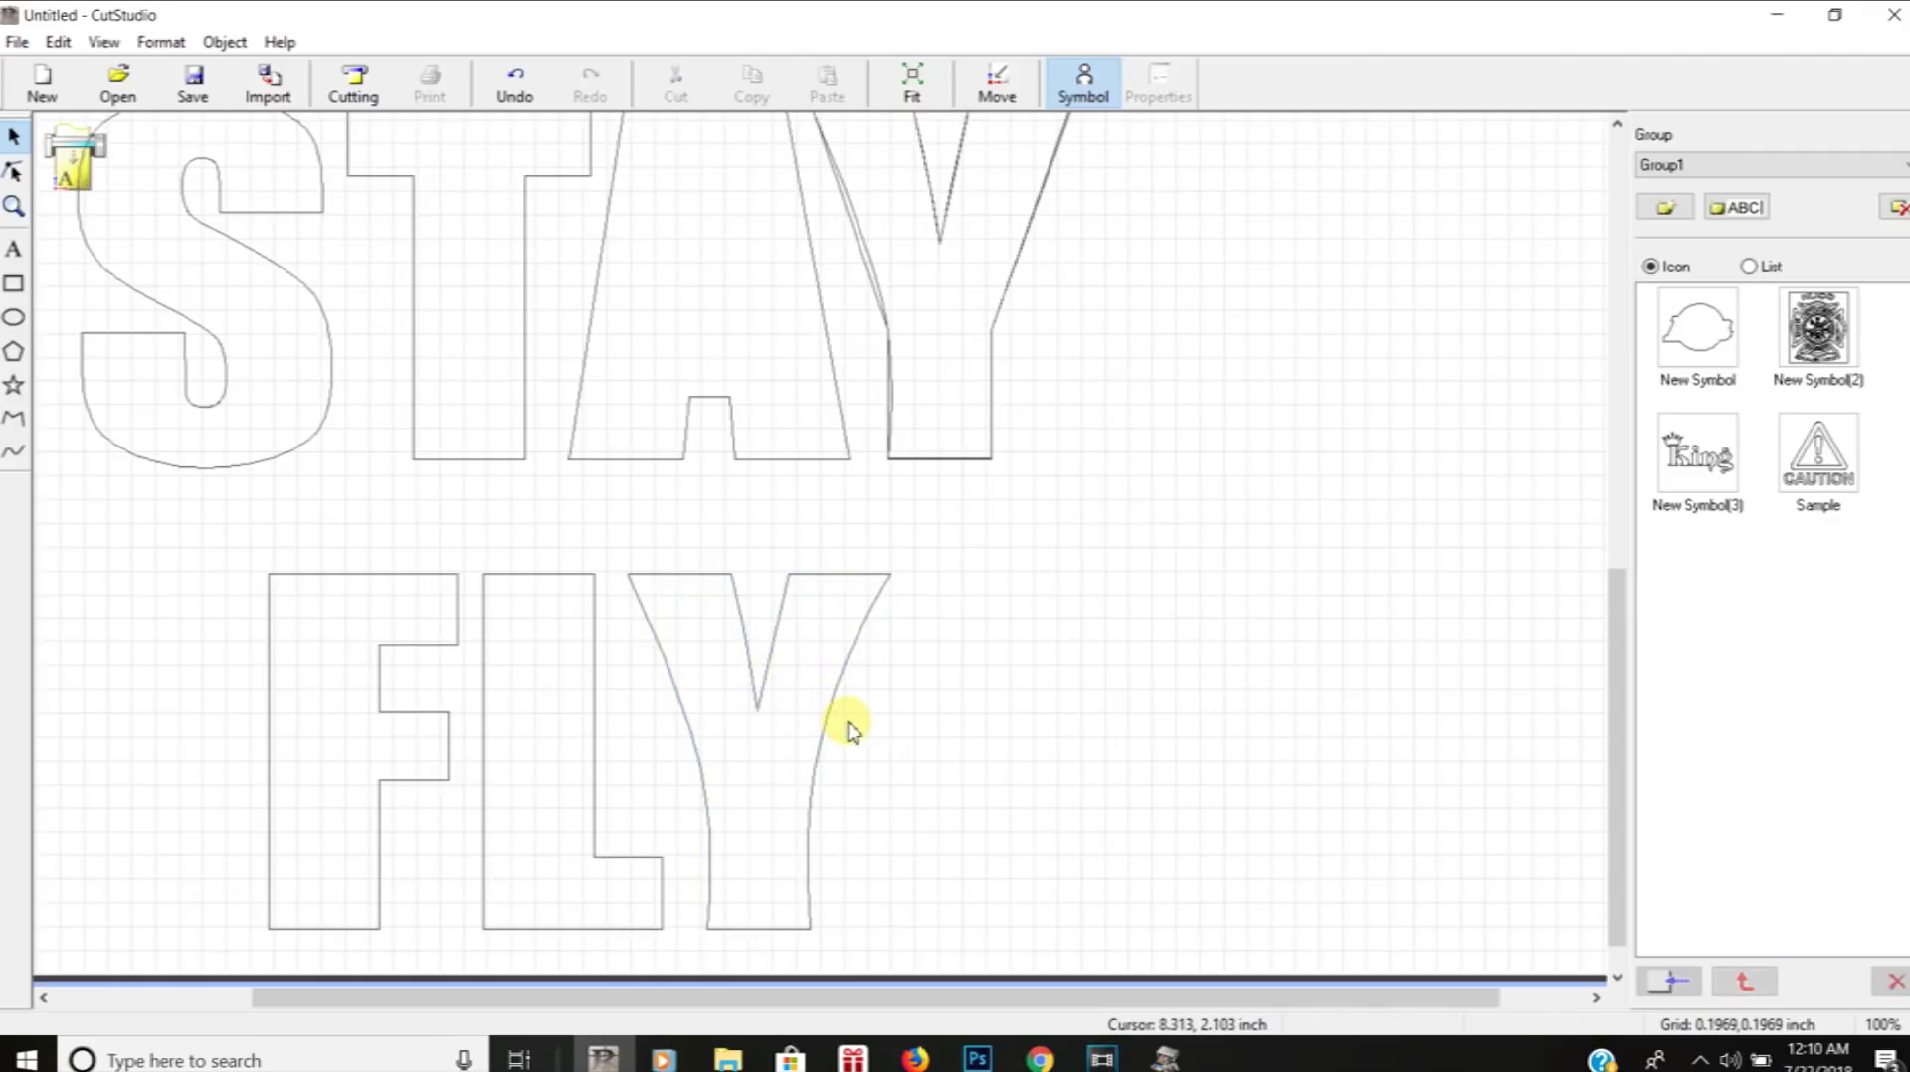
left_click(58, 42)
left_click(100, 74)
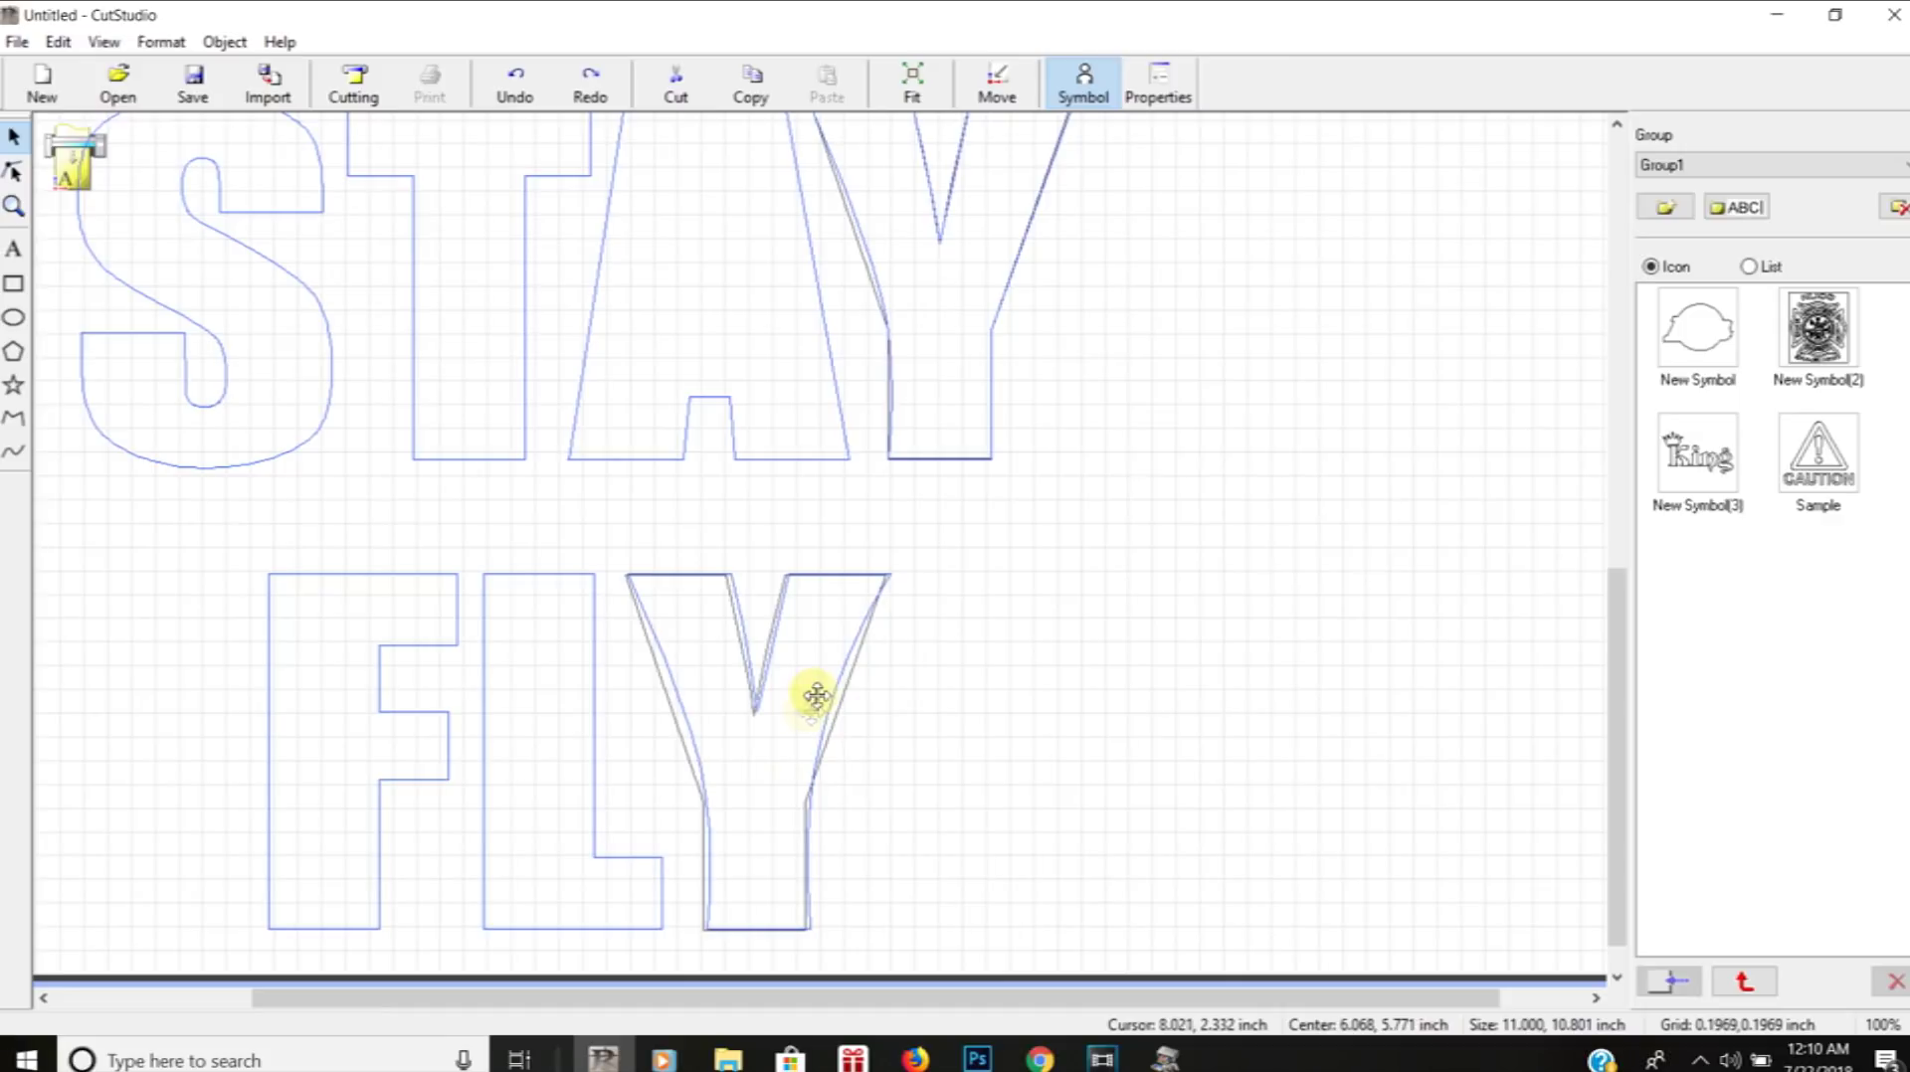
Delete the distorted traced Y outlines from FLY and STAY, keeping the clean straight-sided Ys
left_click(1024, 865)
left_click(783, 821)
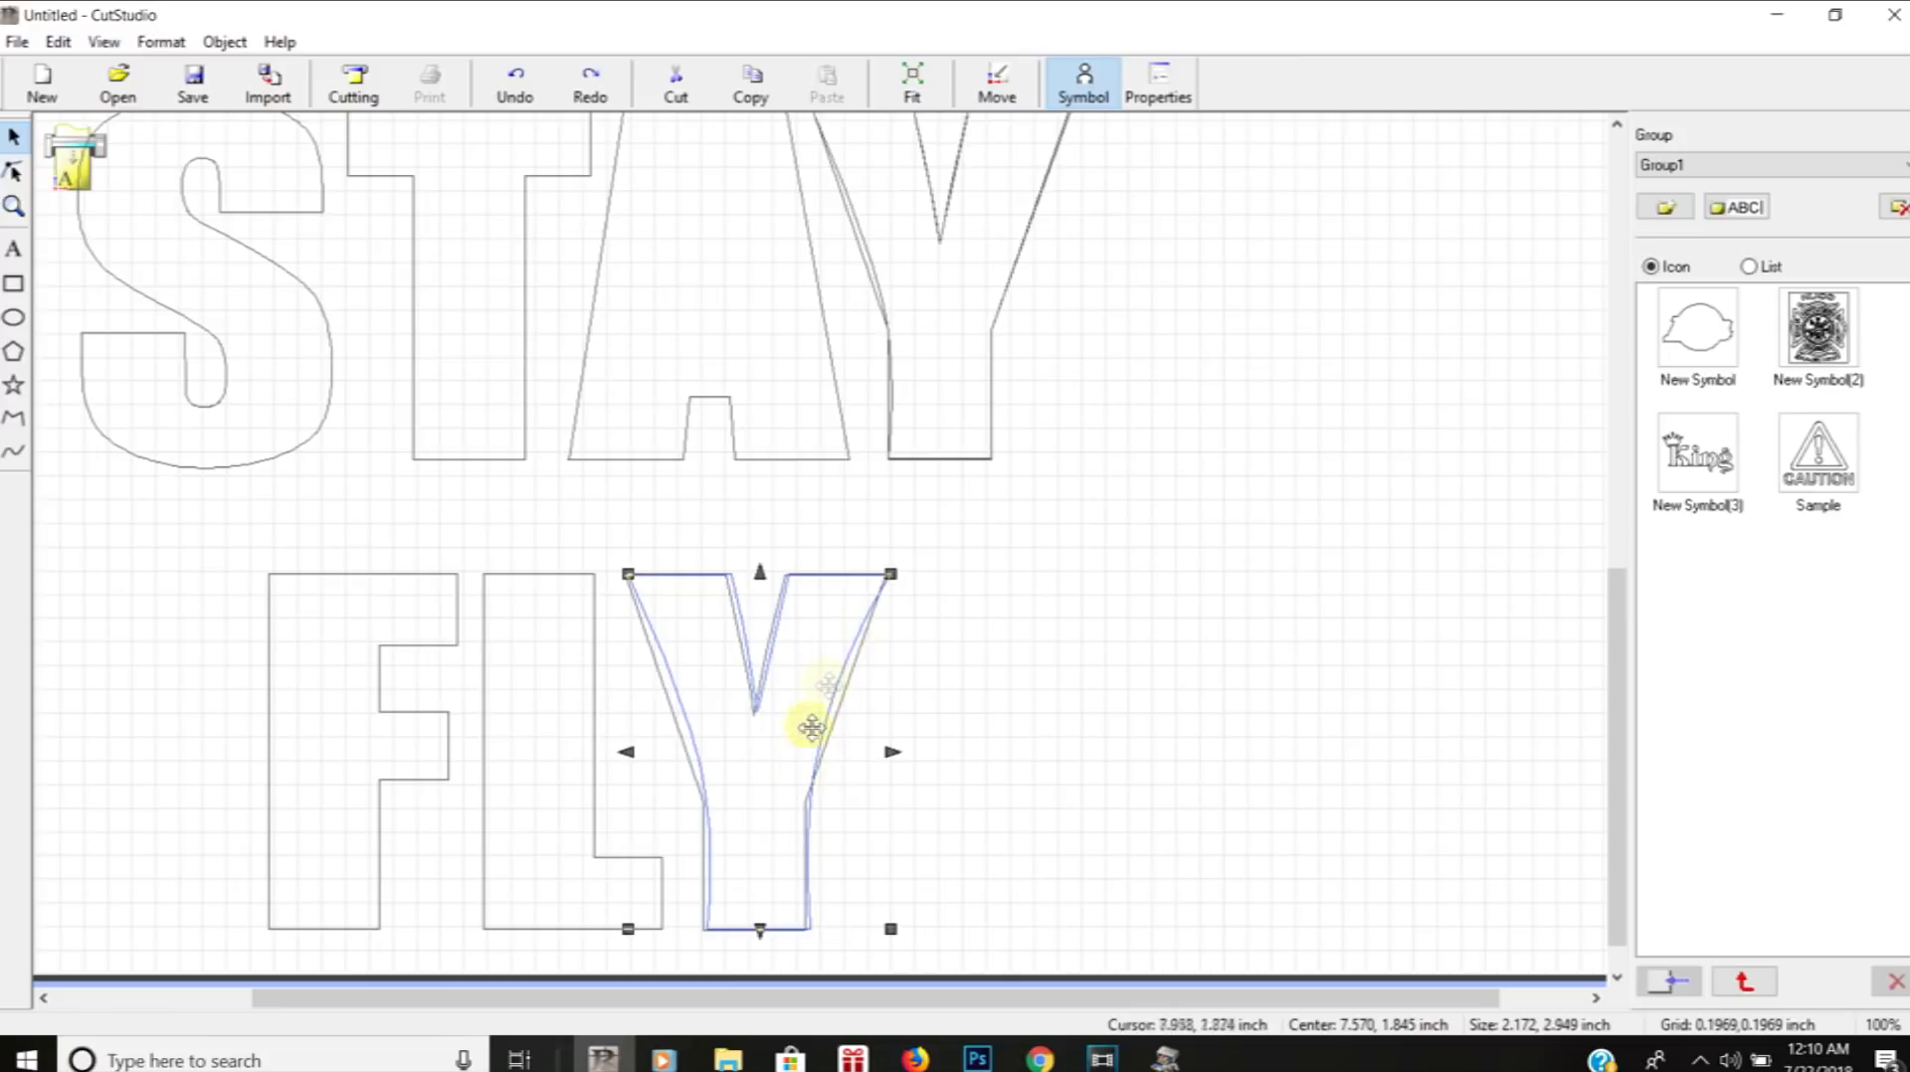
left_click(852, 696)
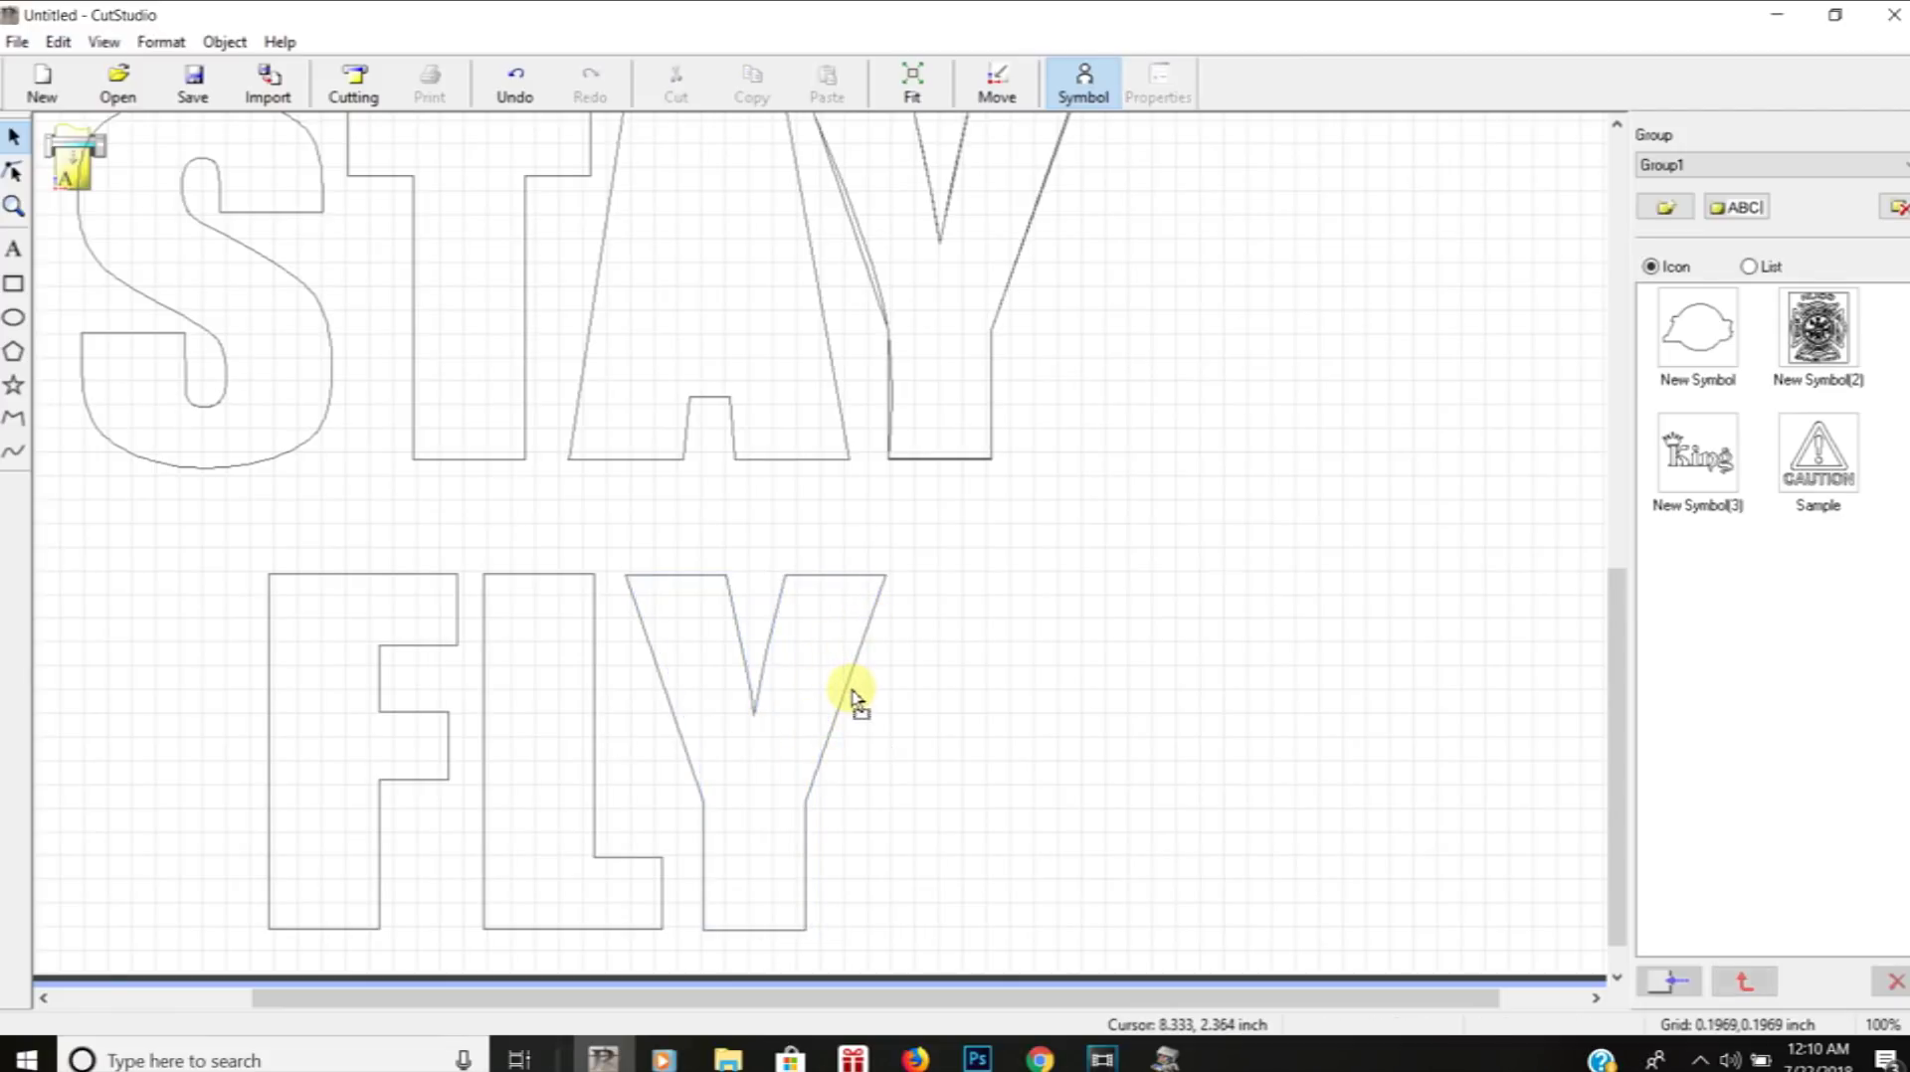
left_click_drag(1622, 646, 1616, 542)
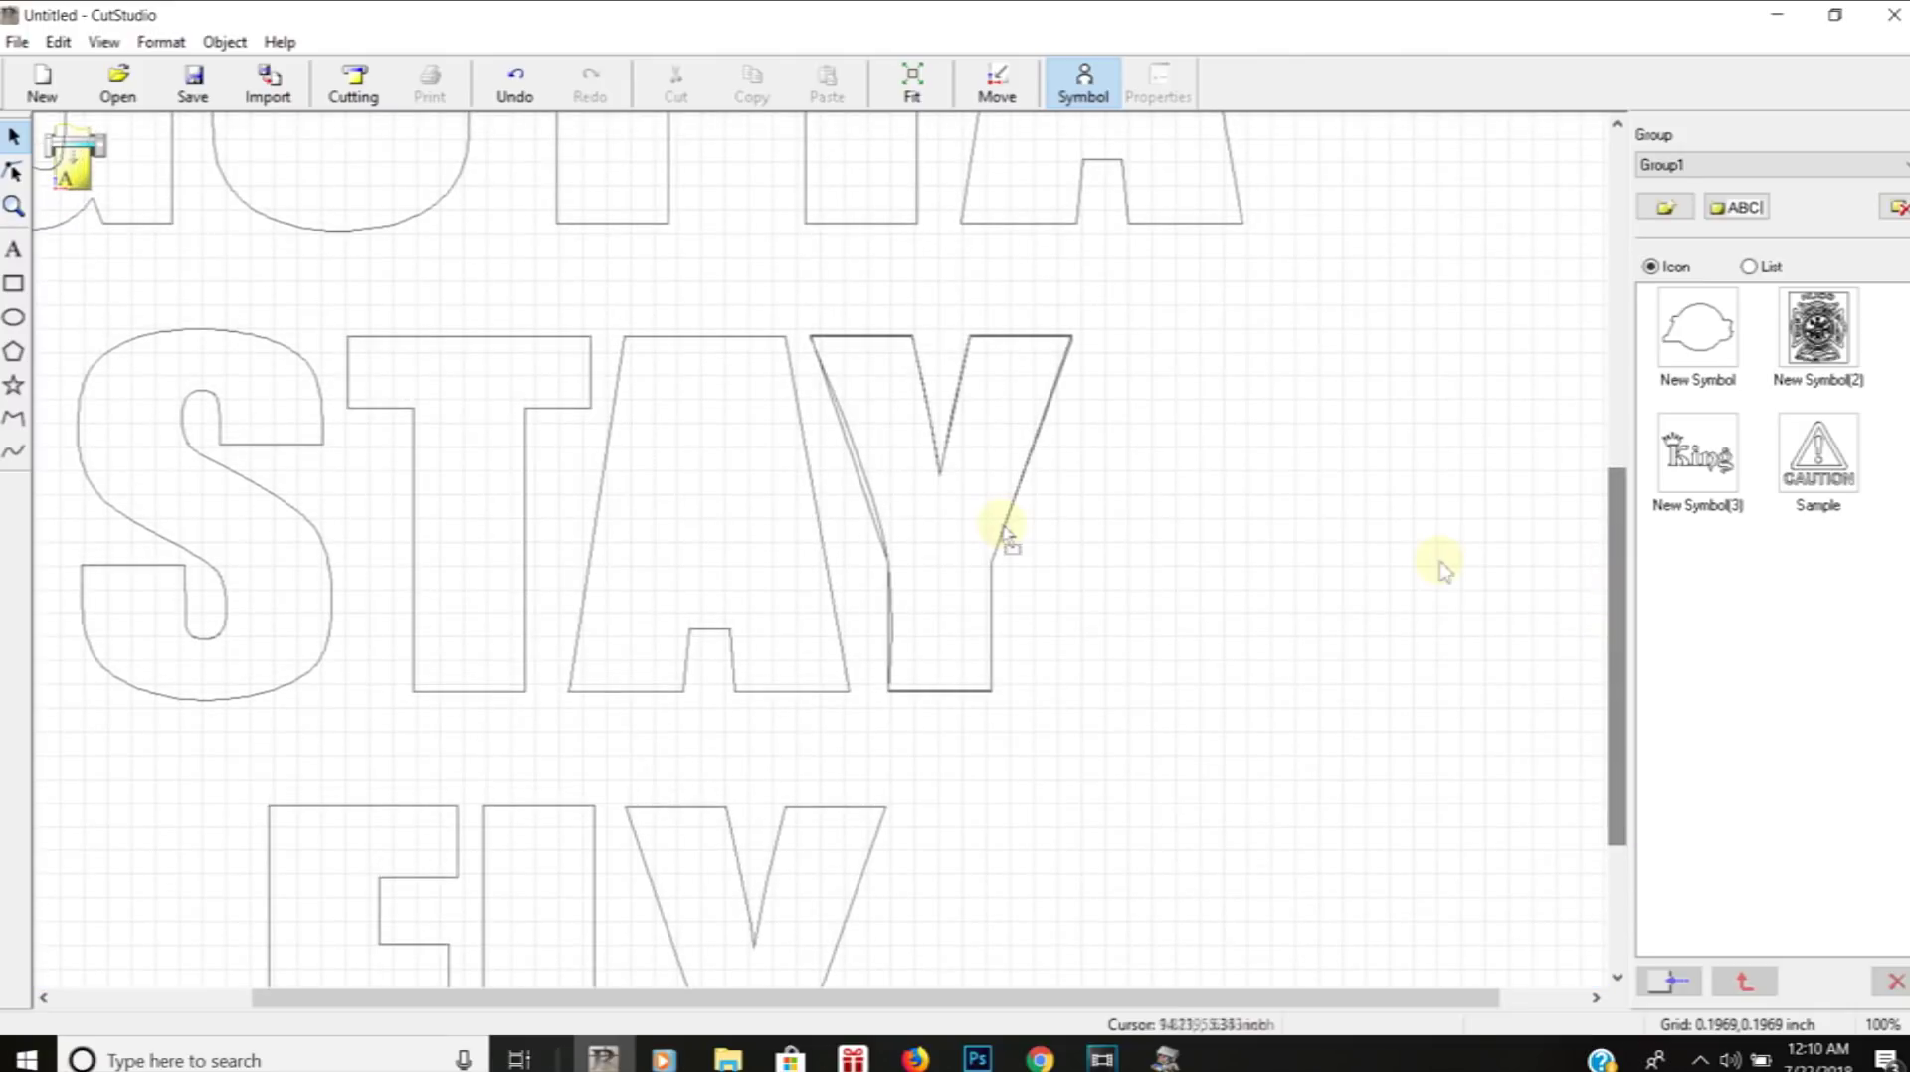
left_click(945, 479)
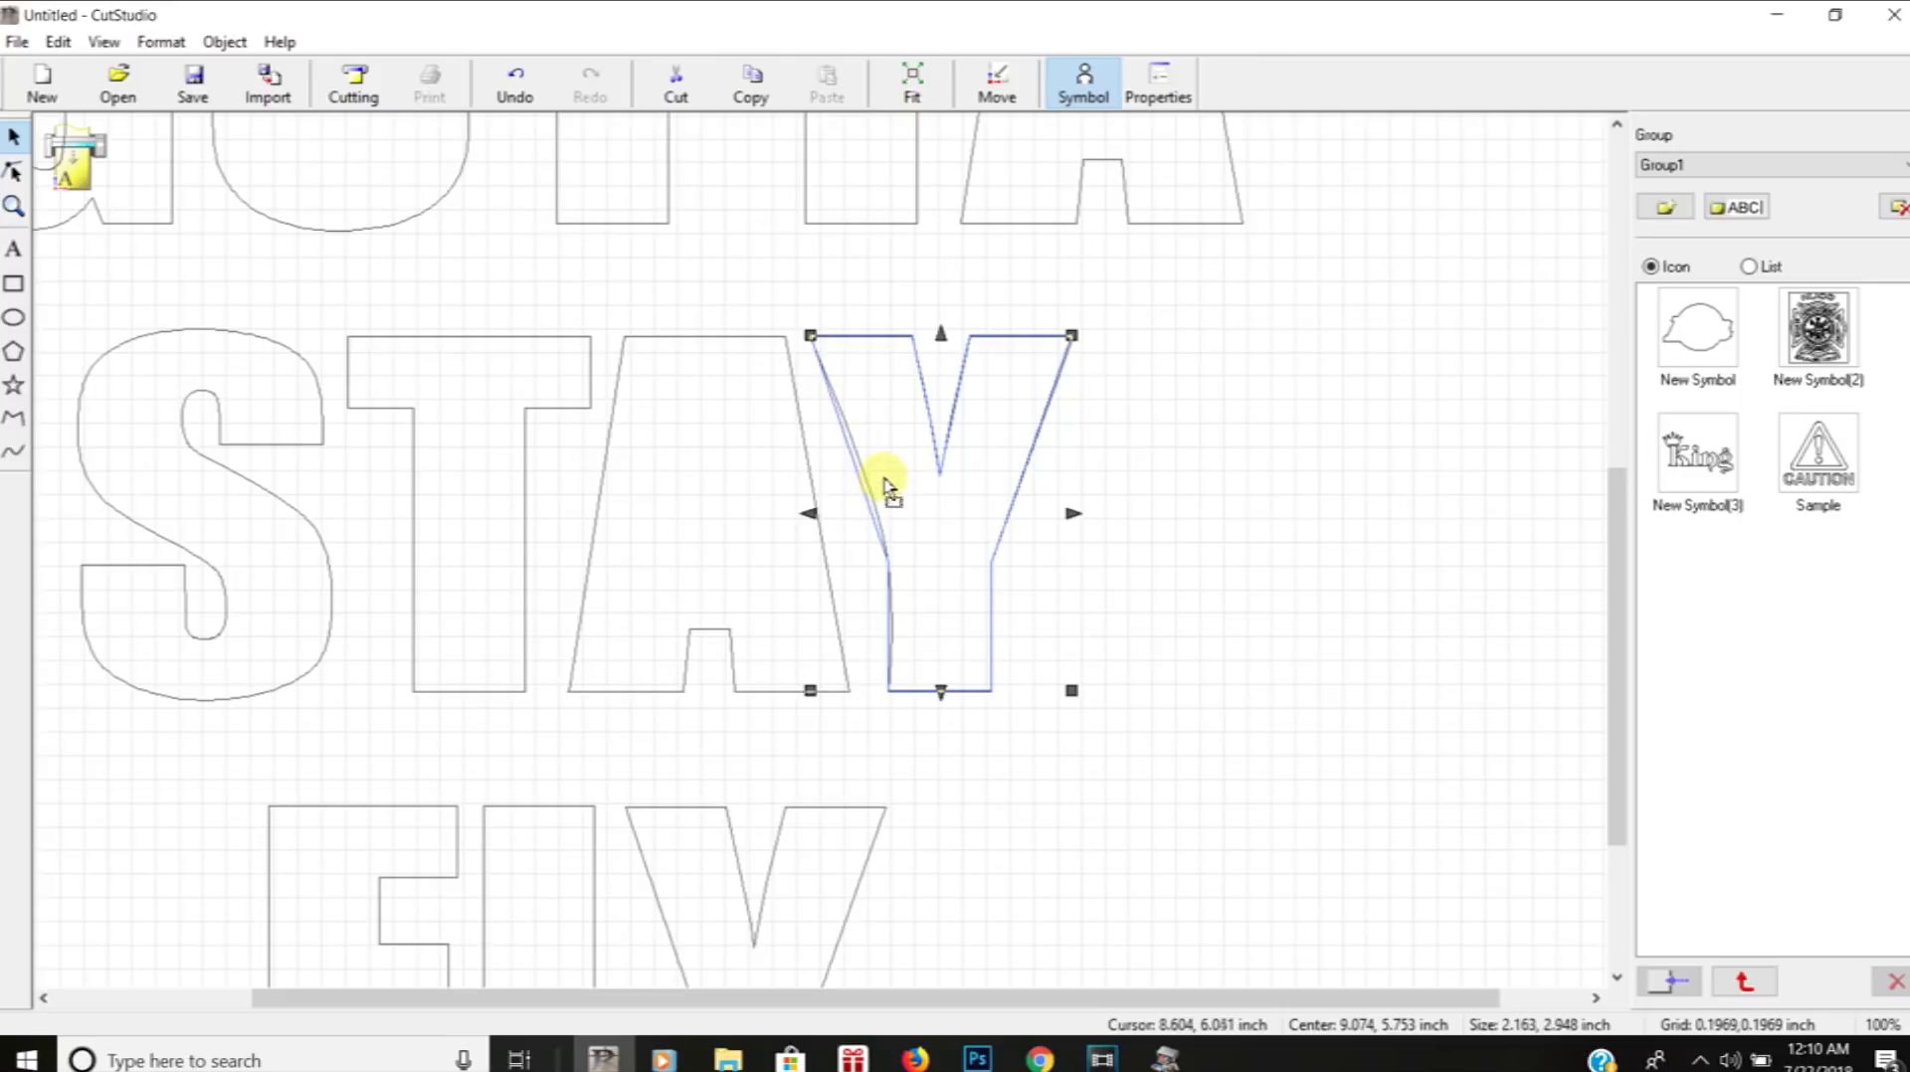
left_click(1044, 498)
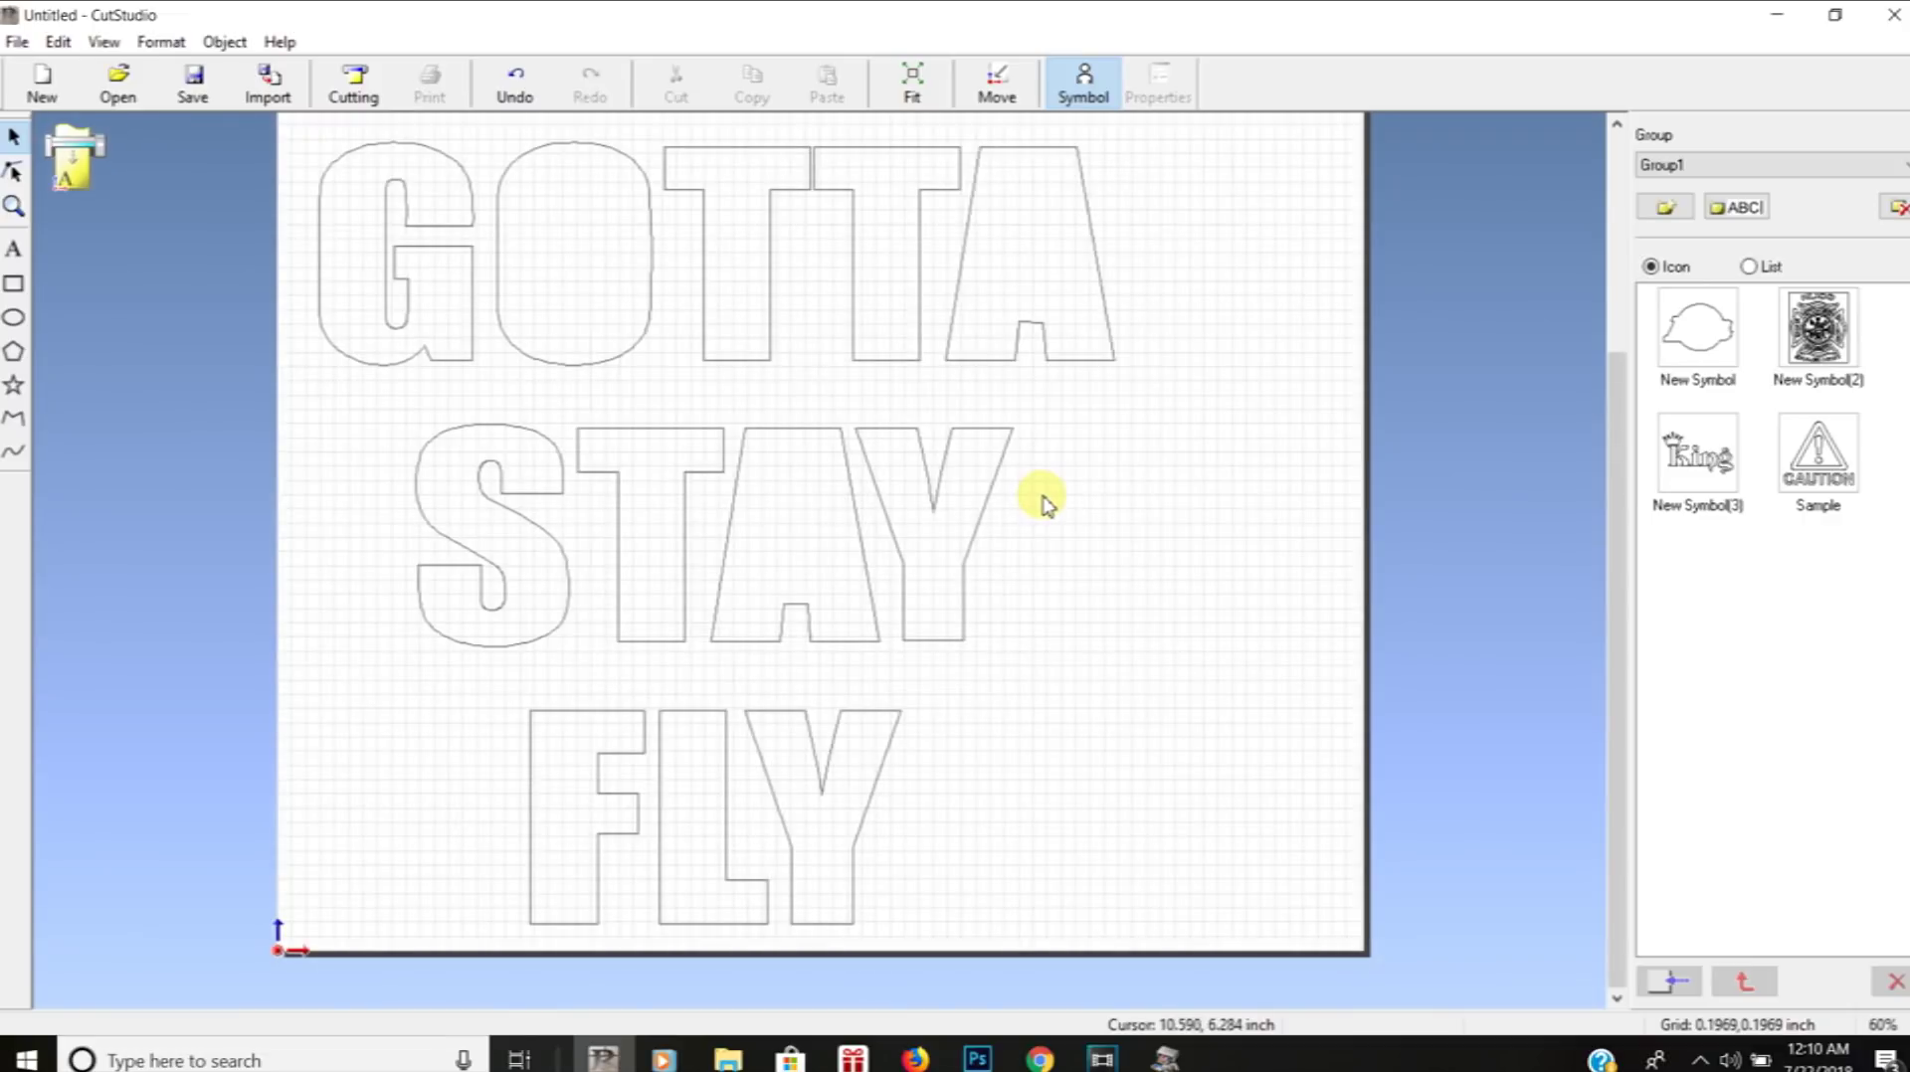
Select all the GOTTA STAY FLY letter outlines and integrate them into one polyline object
scroll(1044, 497, "down", 1)
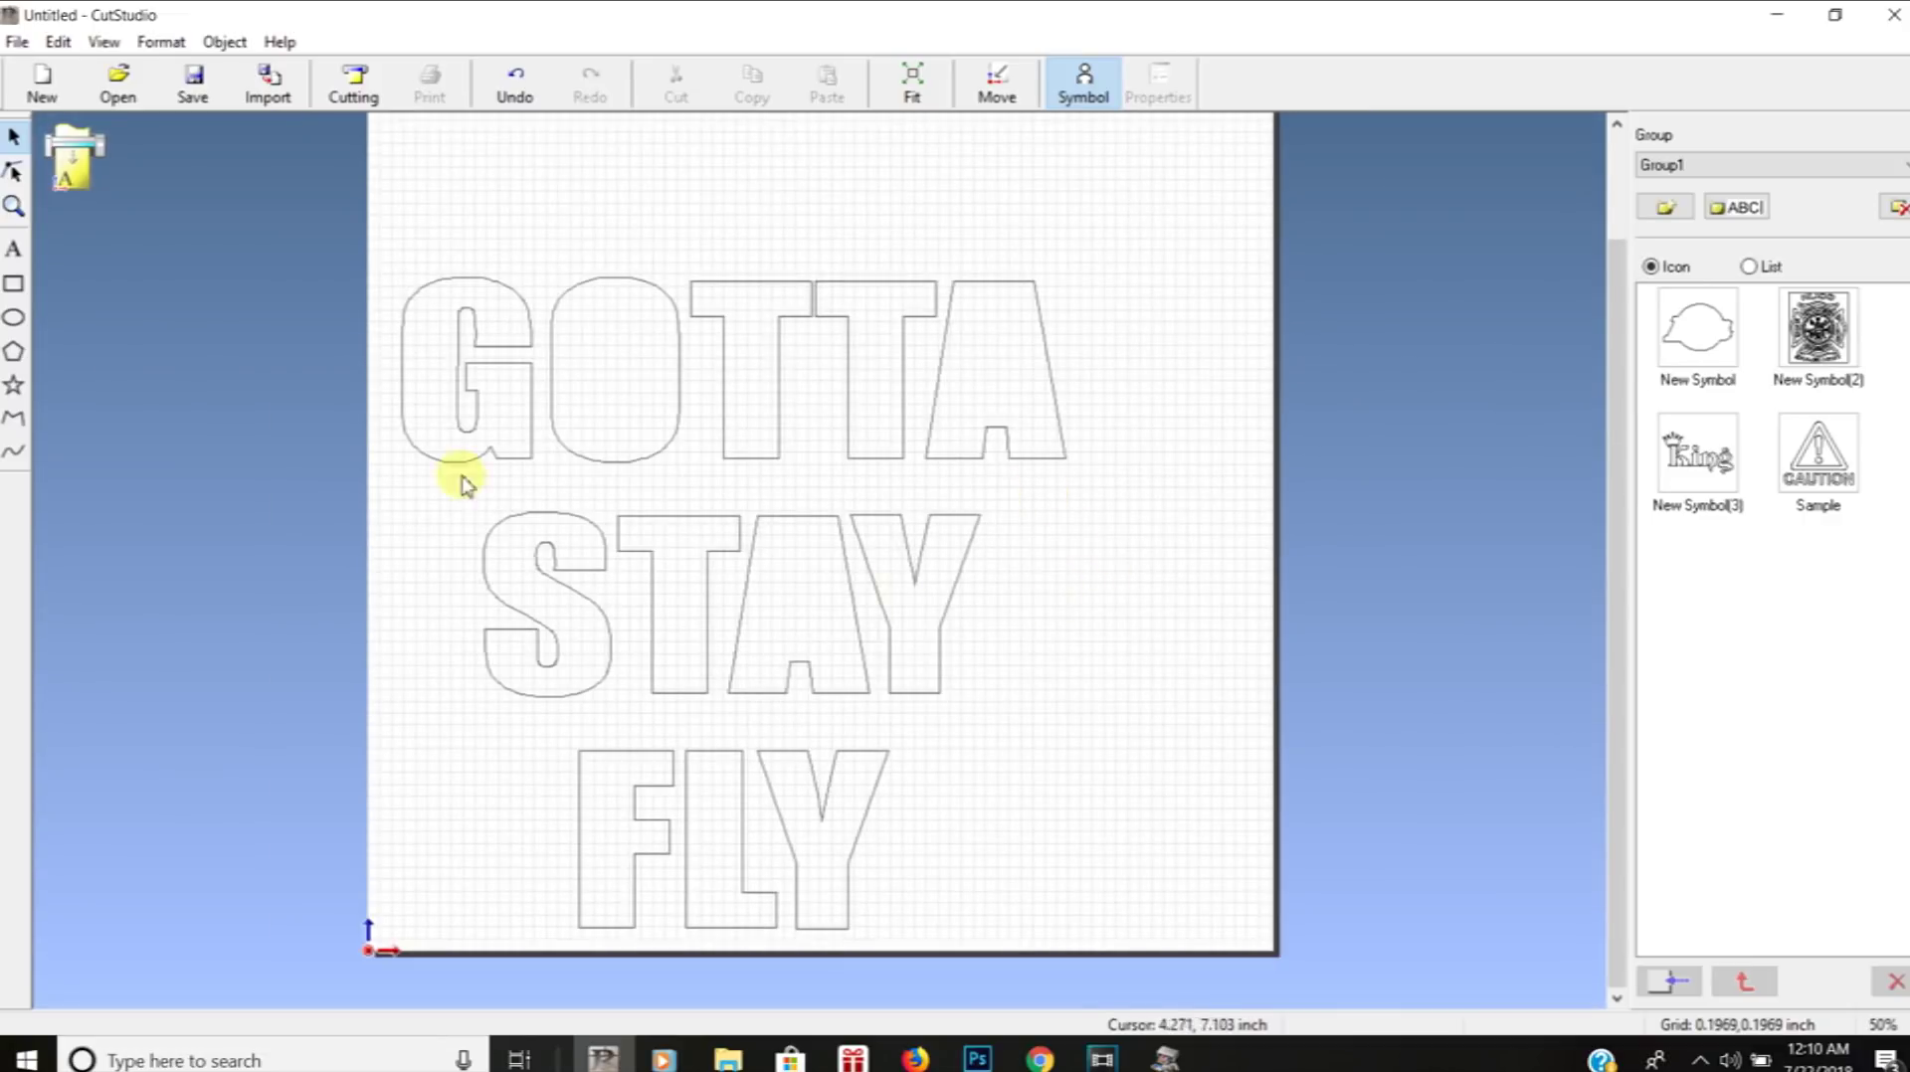
left_click_drag(277, 187, 1144, 970)
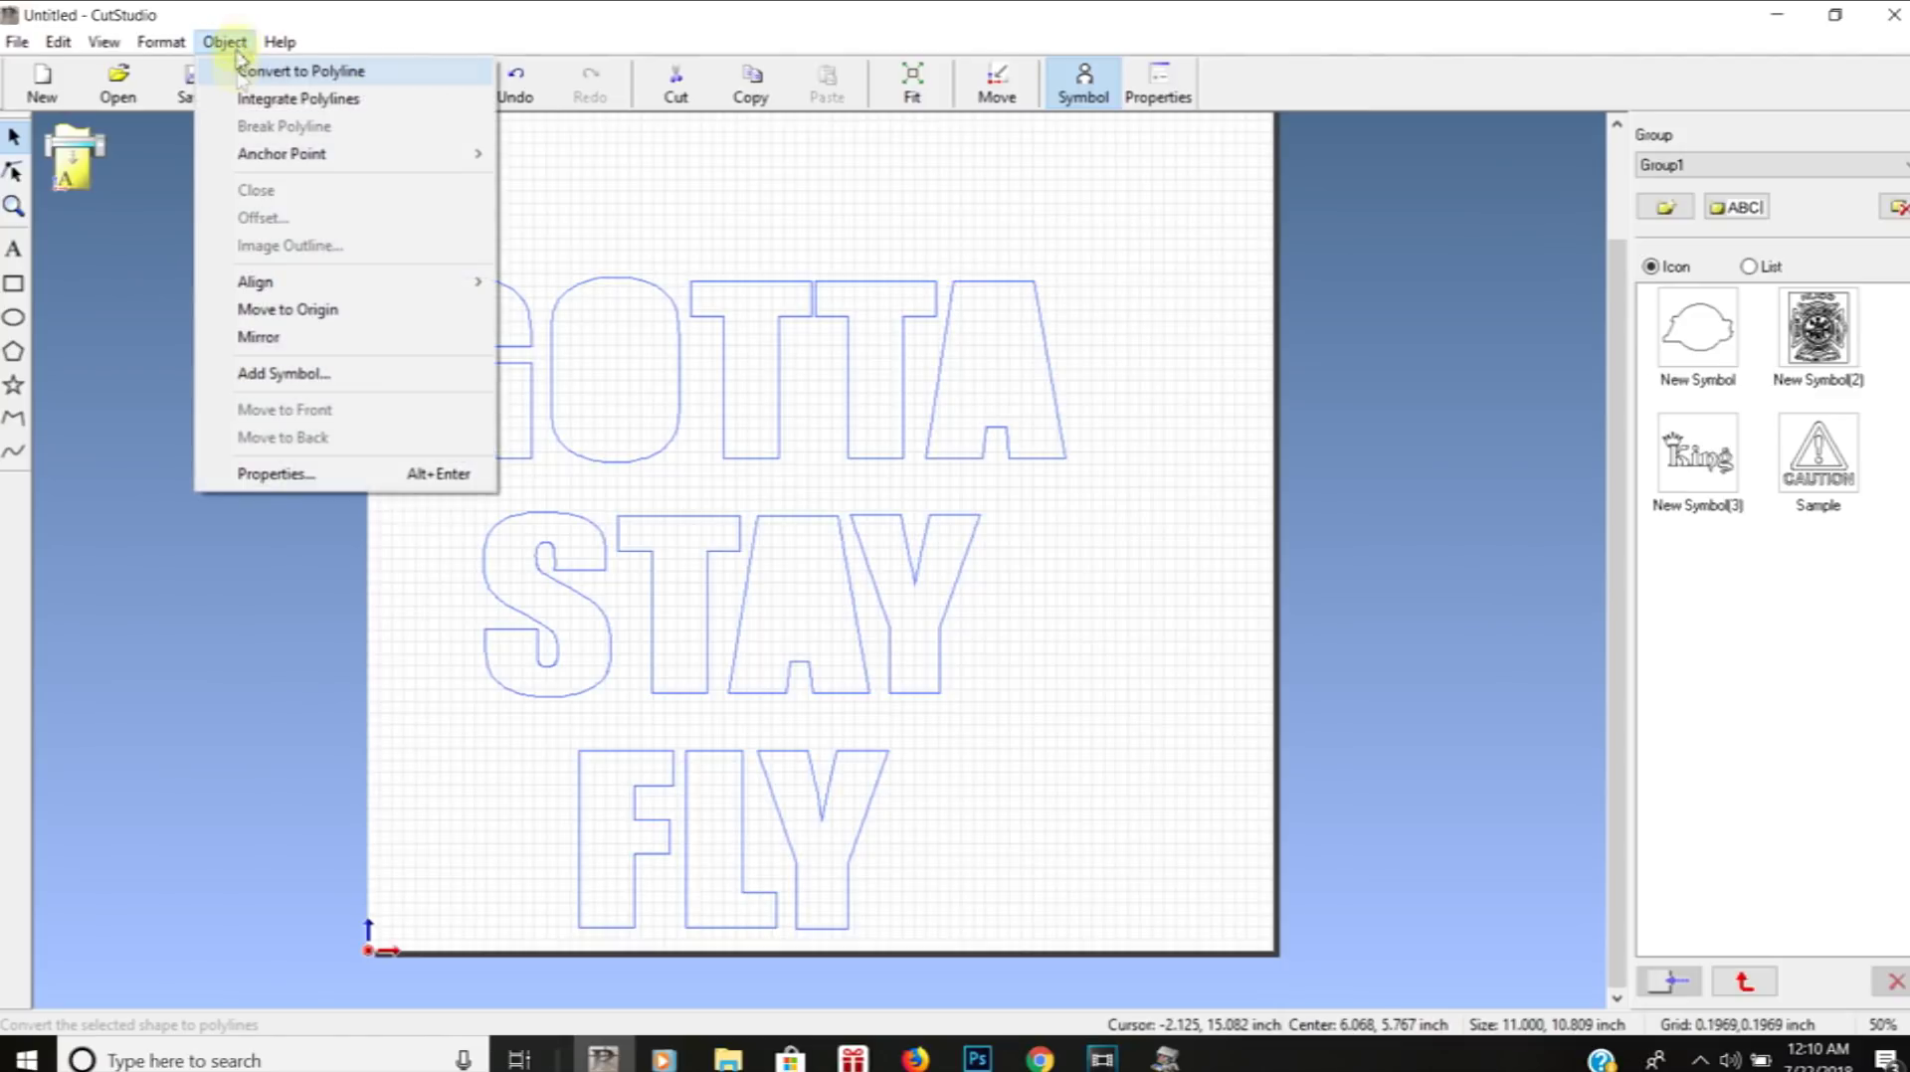
left_click(291, 111)
Draw a rectangle about 11.4 by 11.0 inches around the whole GOTTA STAY FLY lettering
scroll(43, 381, "down", 2)
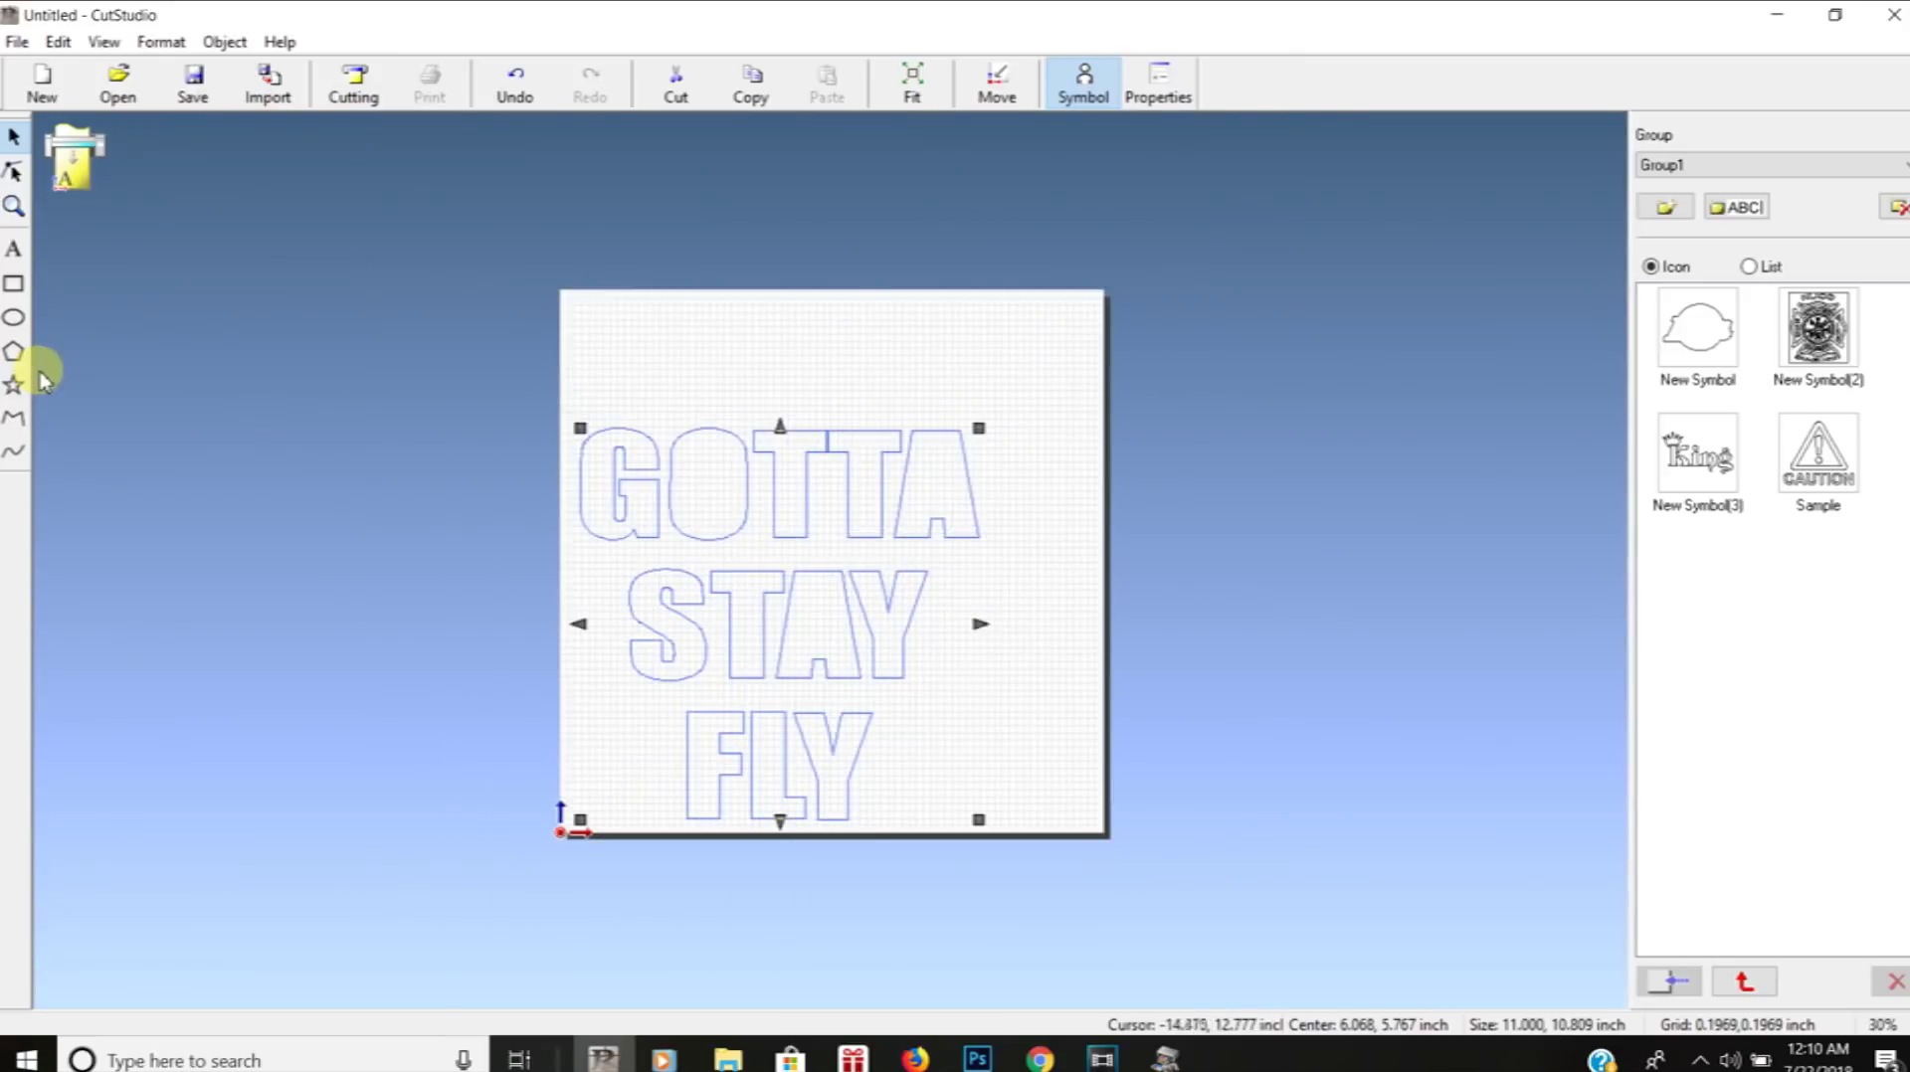
left_click(14, 285)
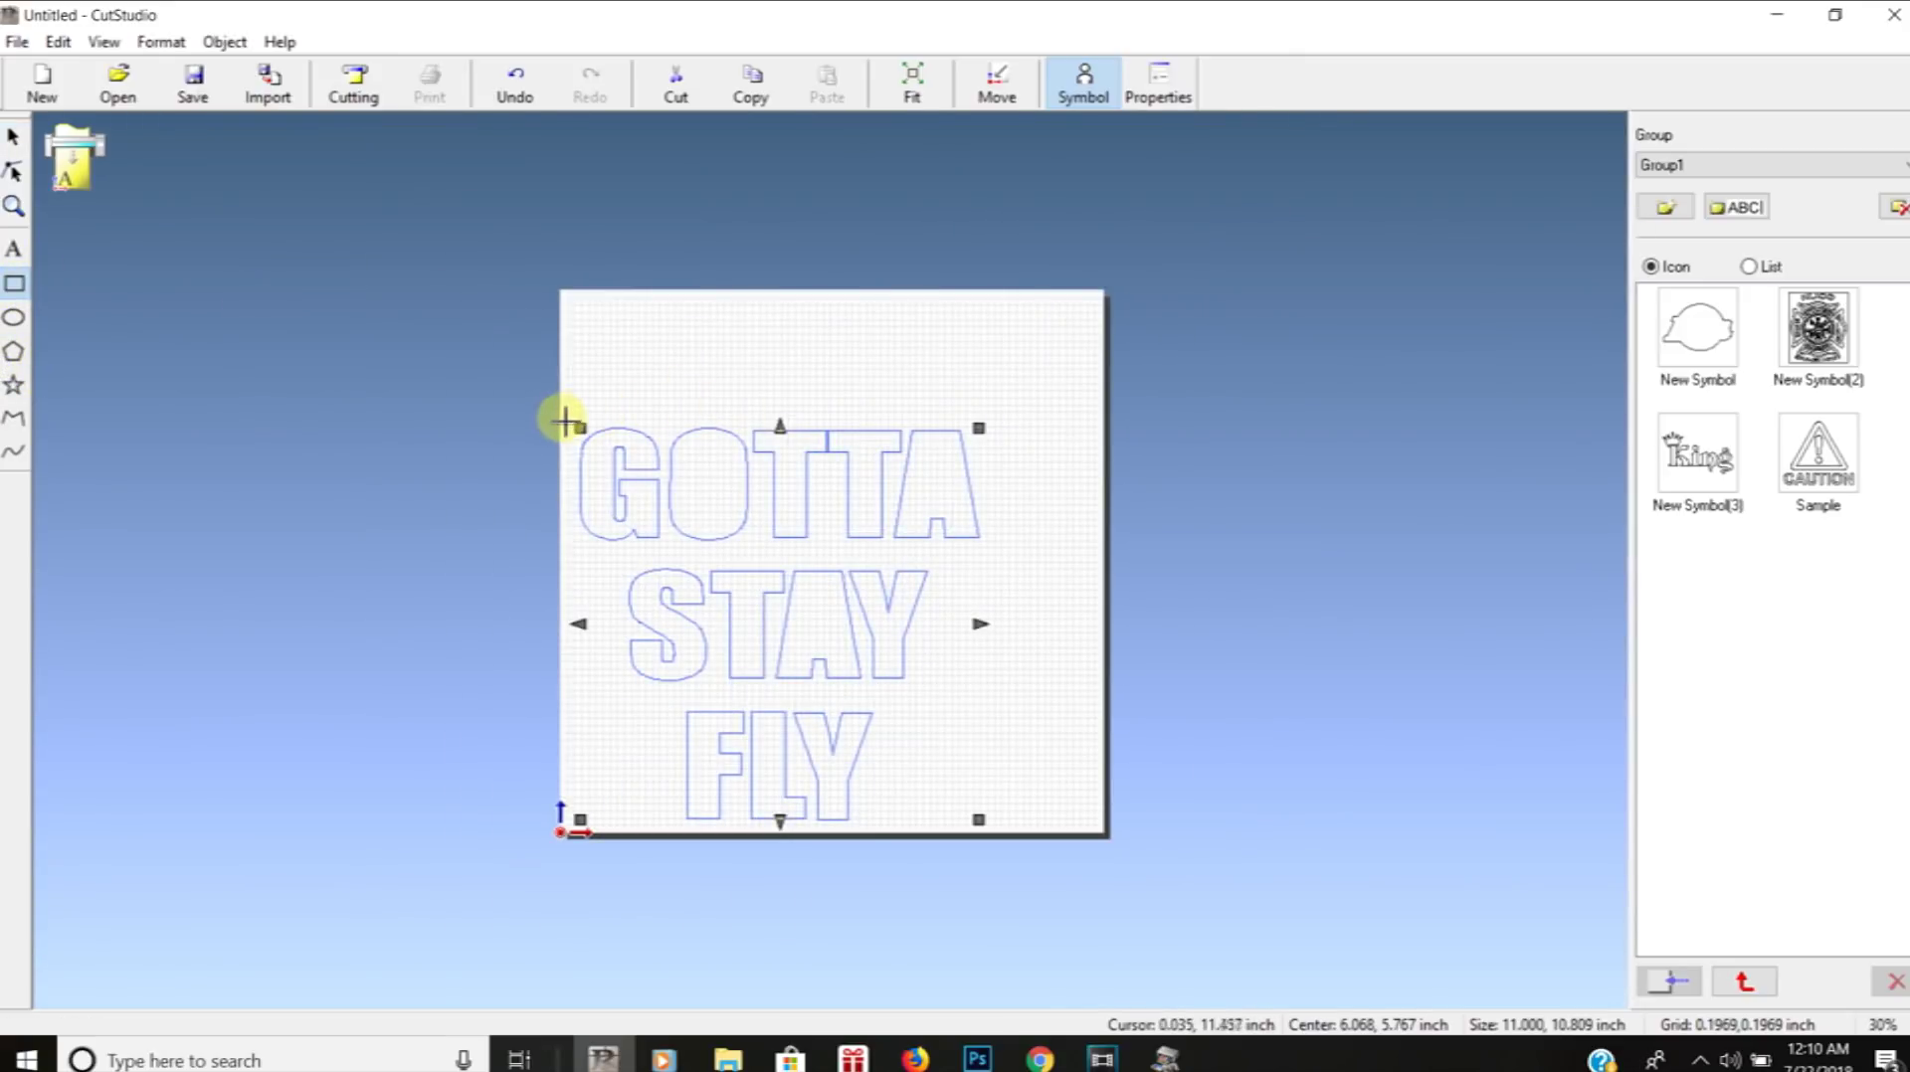
left_click_drag(572, 428, 985, 824)
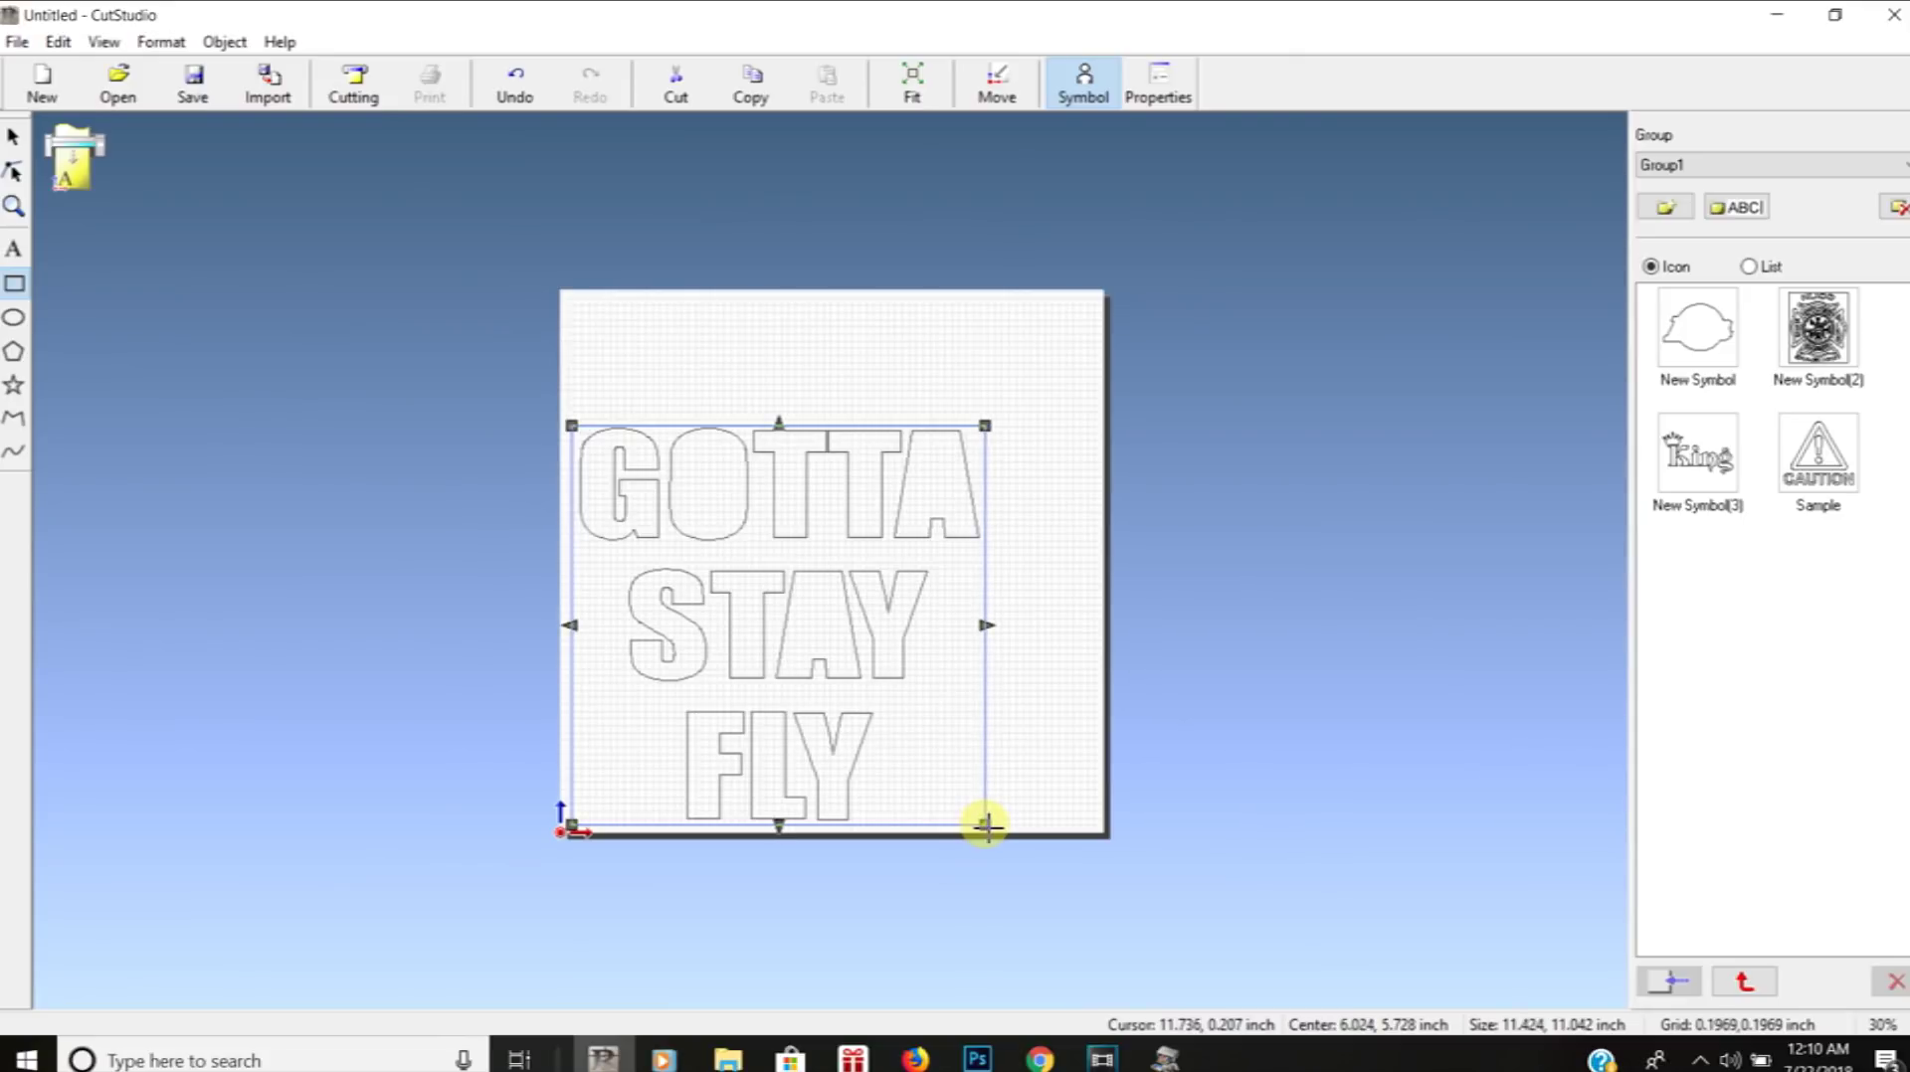
Tighten the rectangle's edges around the lettering to about 11.2 by 10.97 inches
scroll(845, 694, "up", 2)
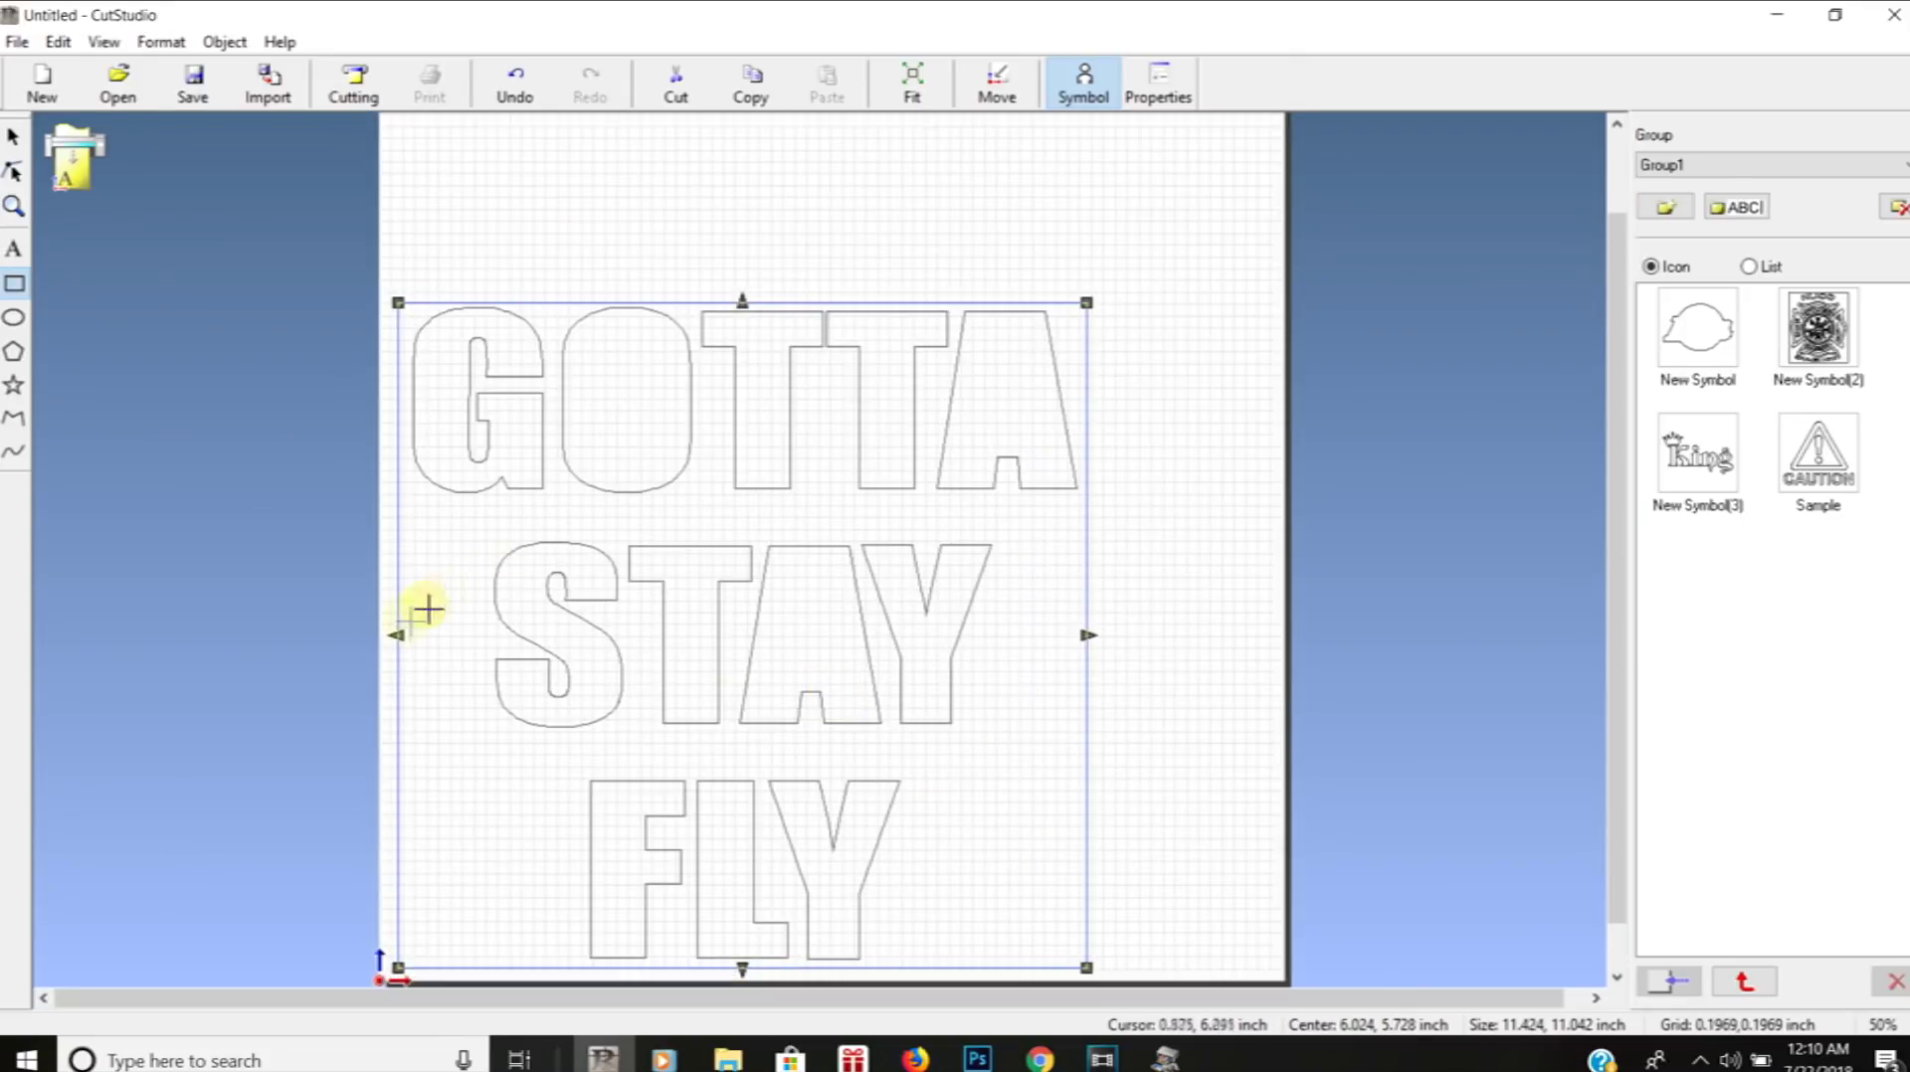
scroll(401, 636, "up", 1)
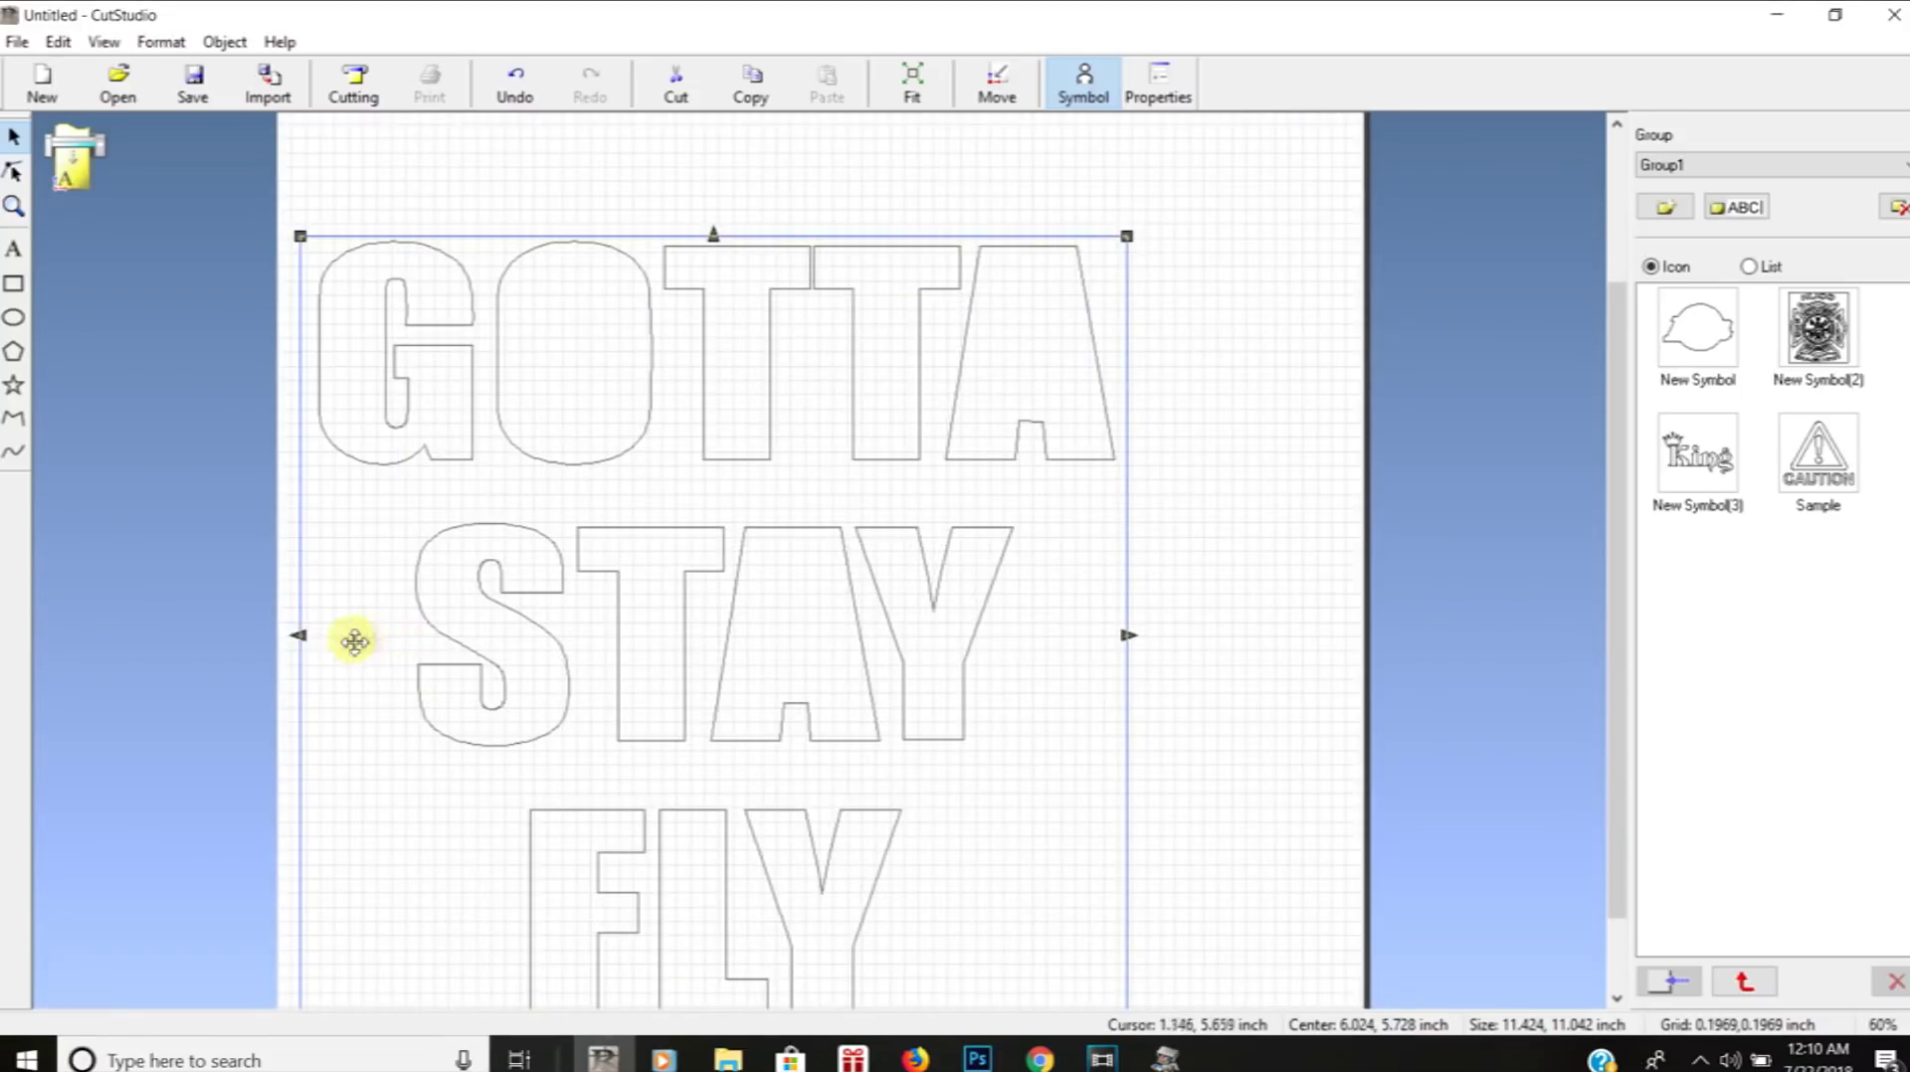
left_click_drag(306, 633, 312, 631)
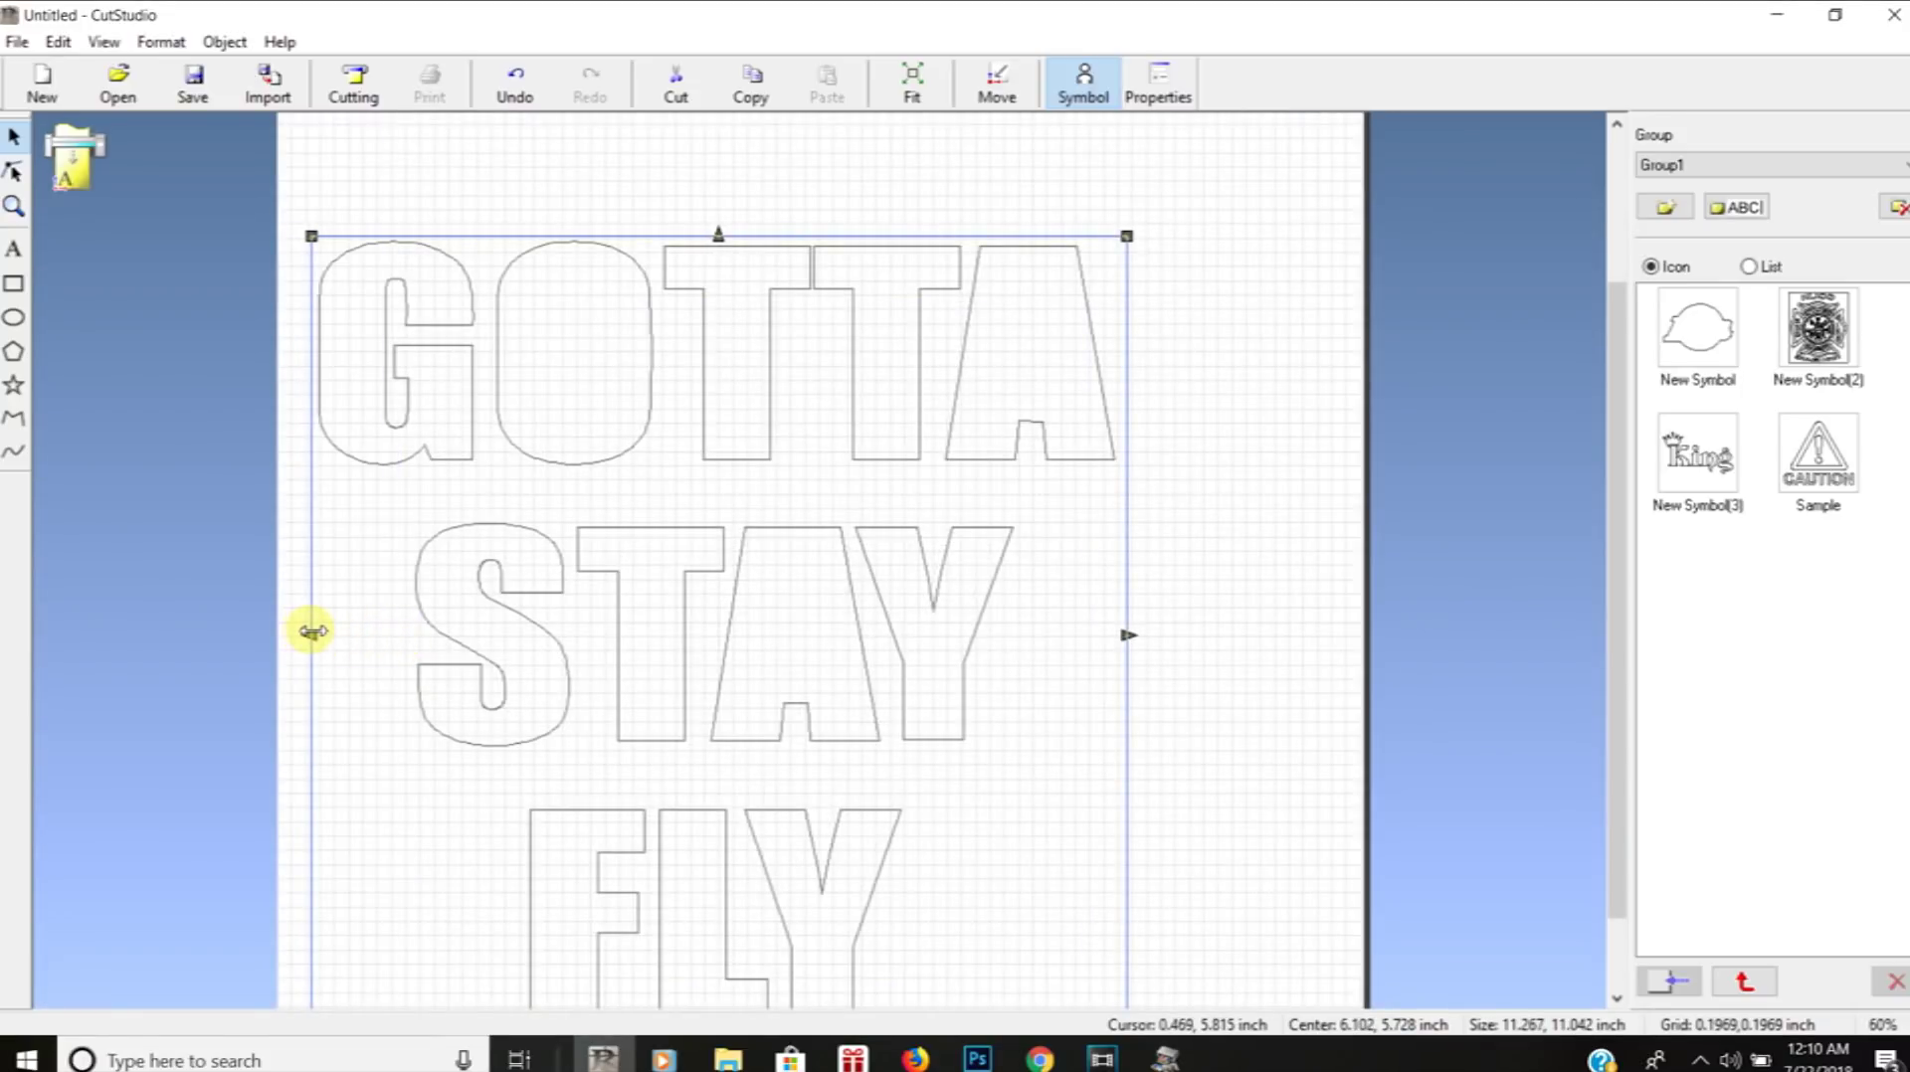
left_click_drag(722, 235, 721, 238)
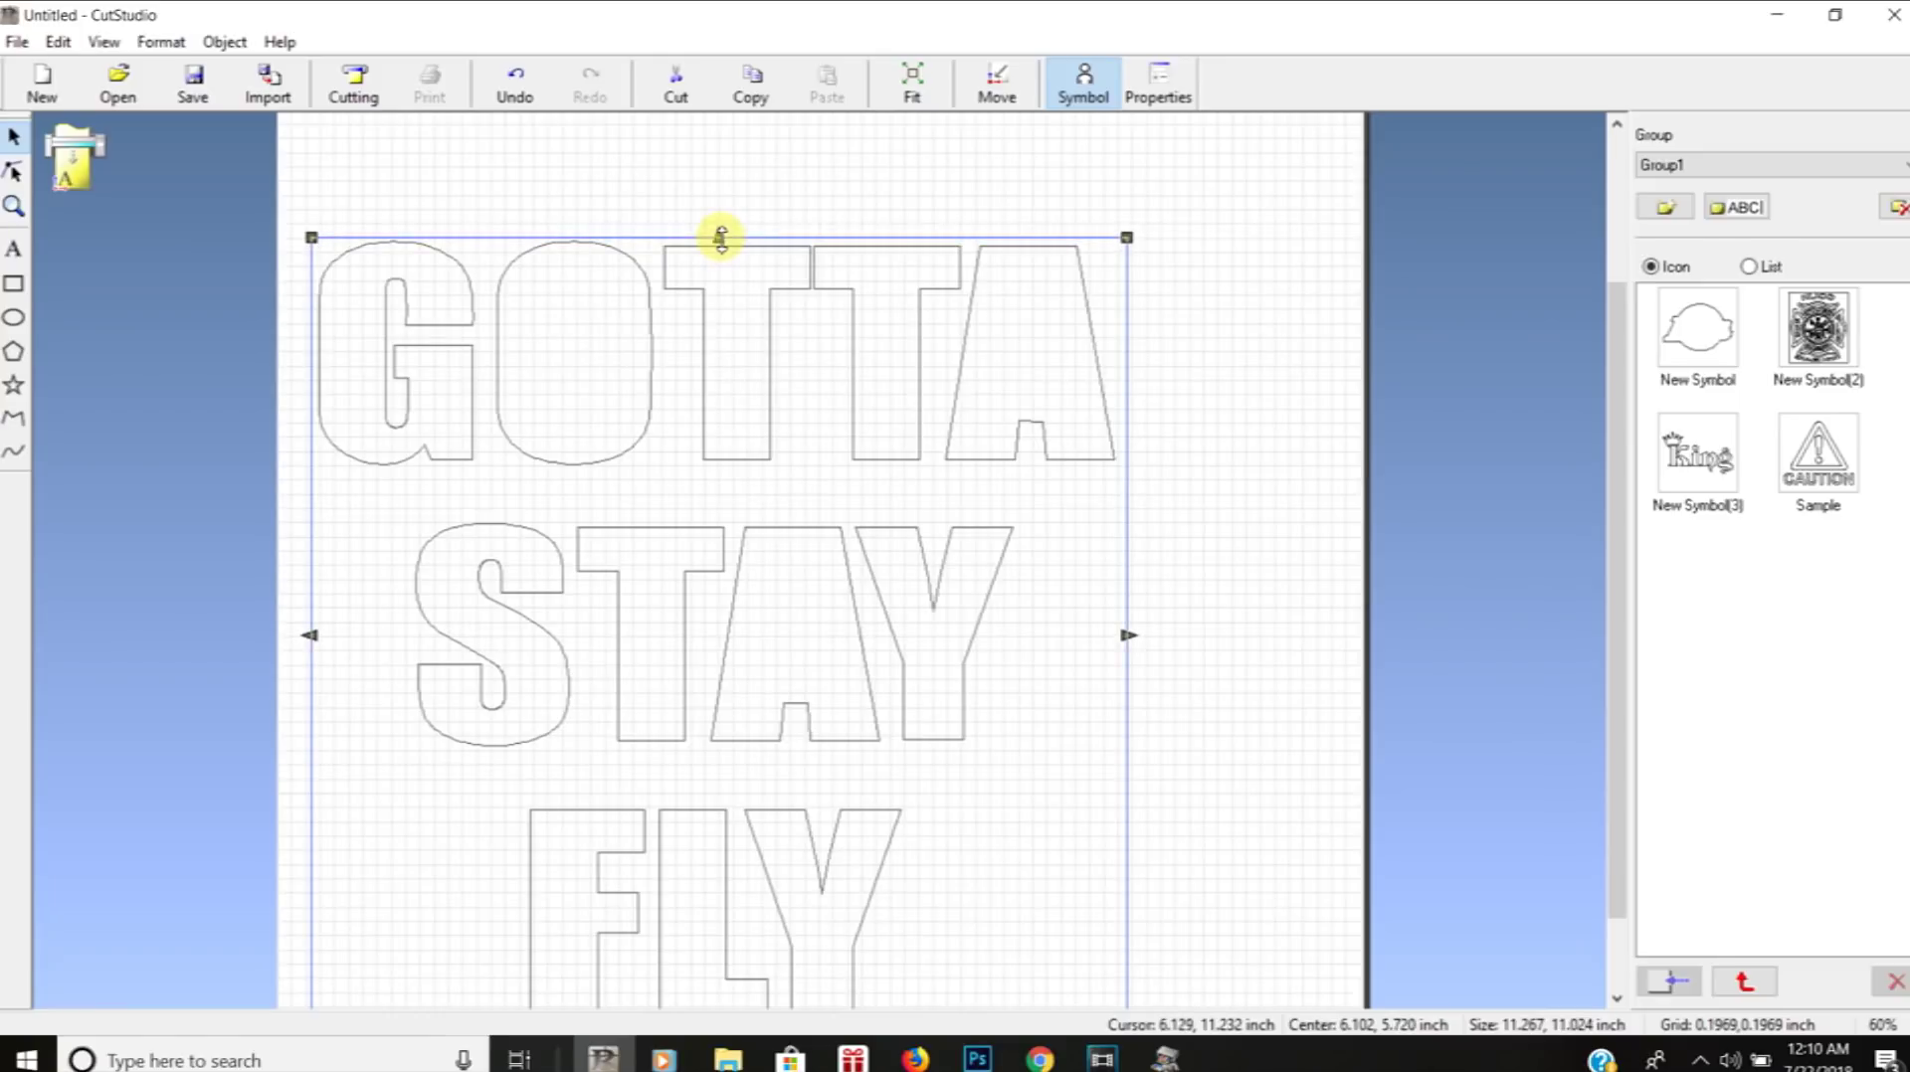
left_click_drag(1127, 637, 1124, 637)
scroll(1124, 637, "down", 2)
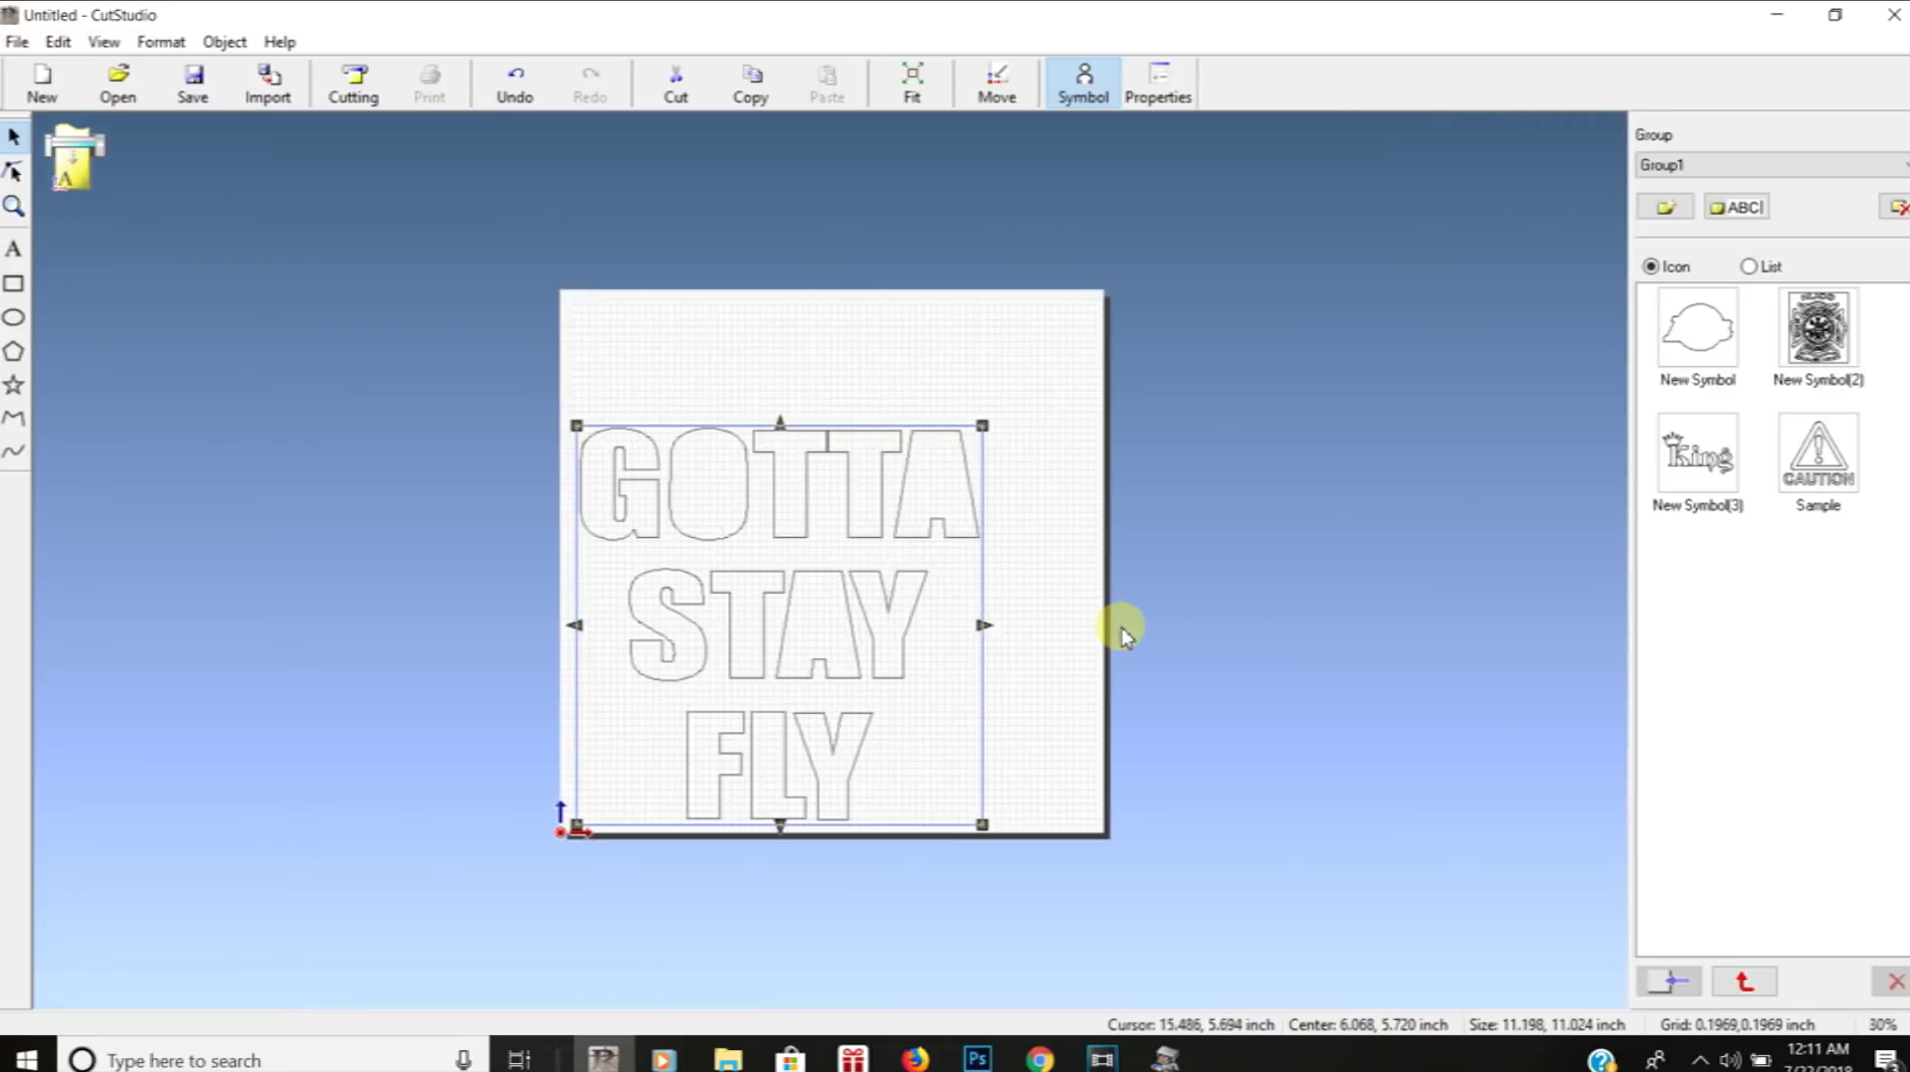
scroll(1124, 636, "up", 1)
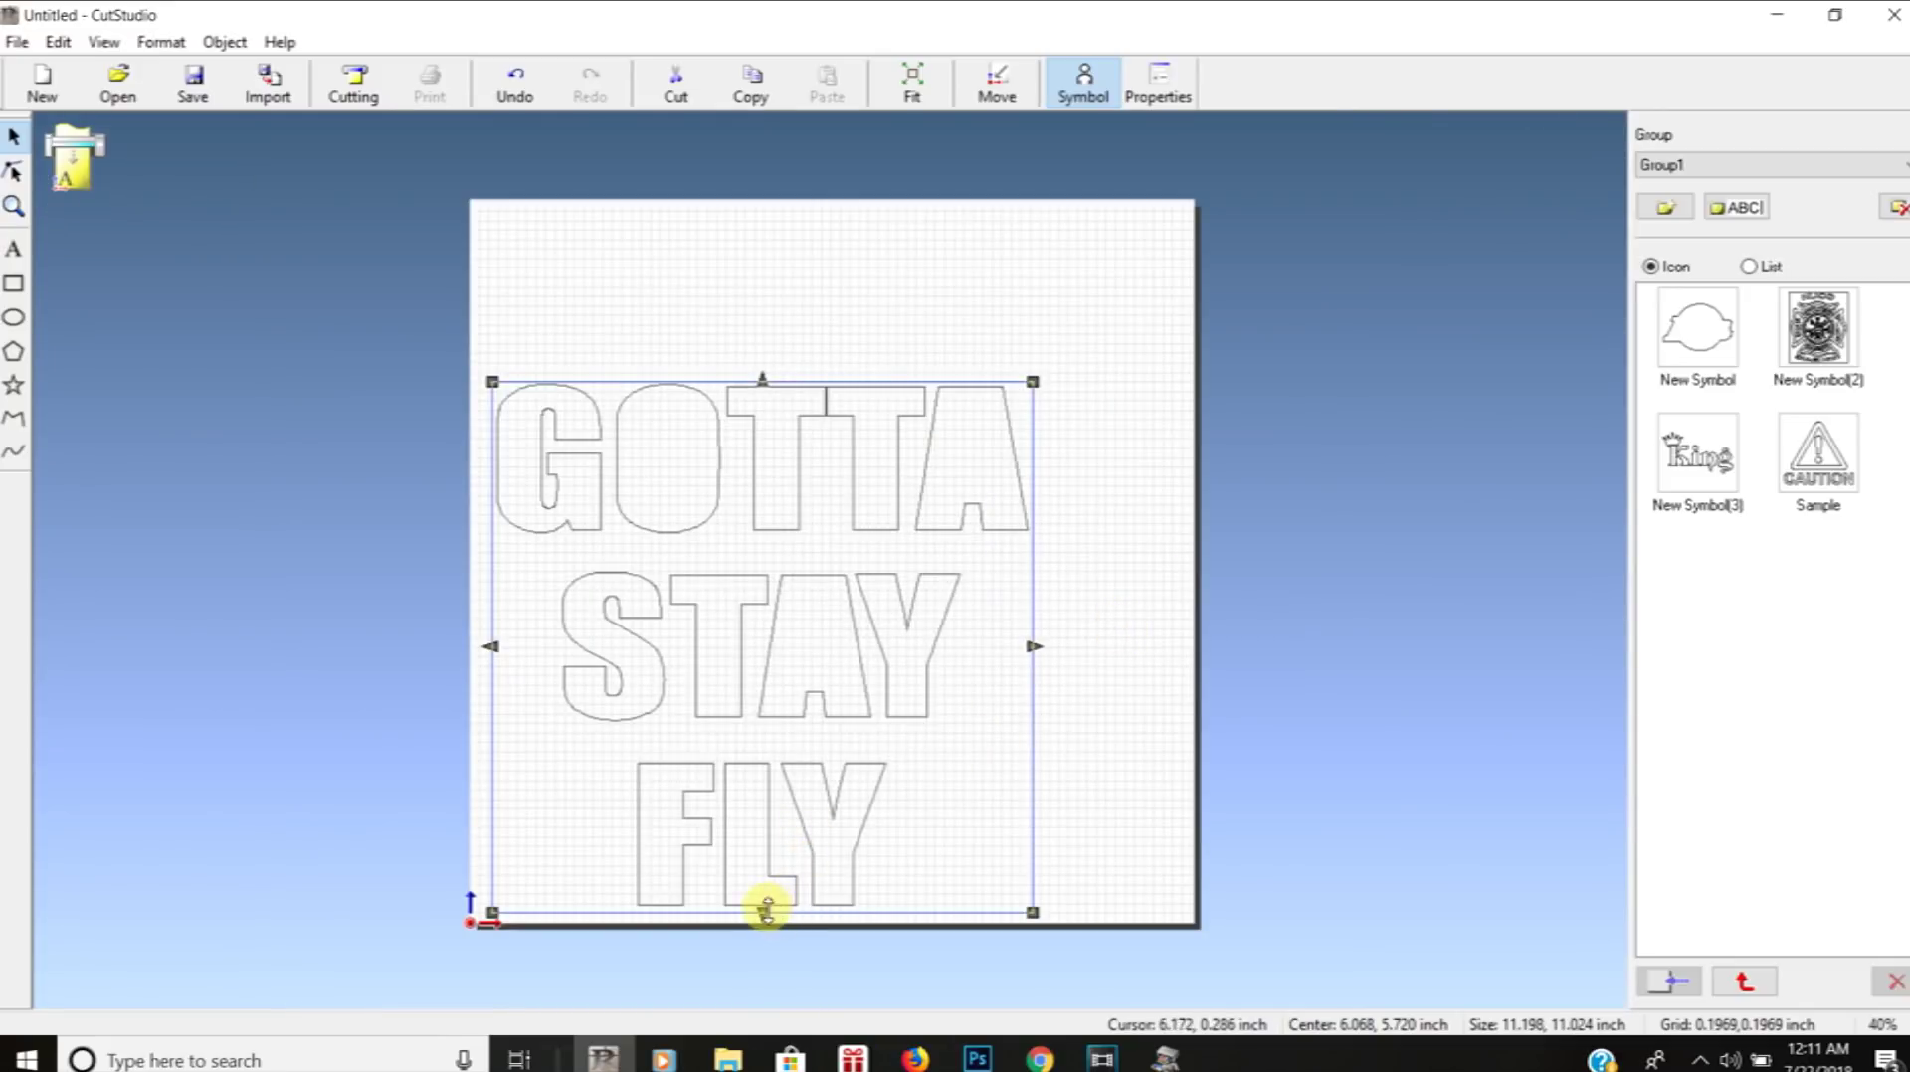
Select the lettering together with its surrounding rectangle and mirror them
left_click_drag(304, 245, 1189, 913)
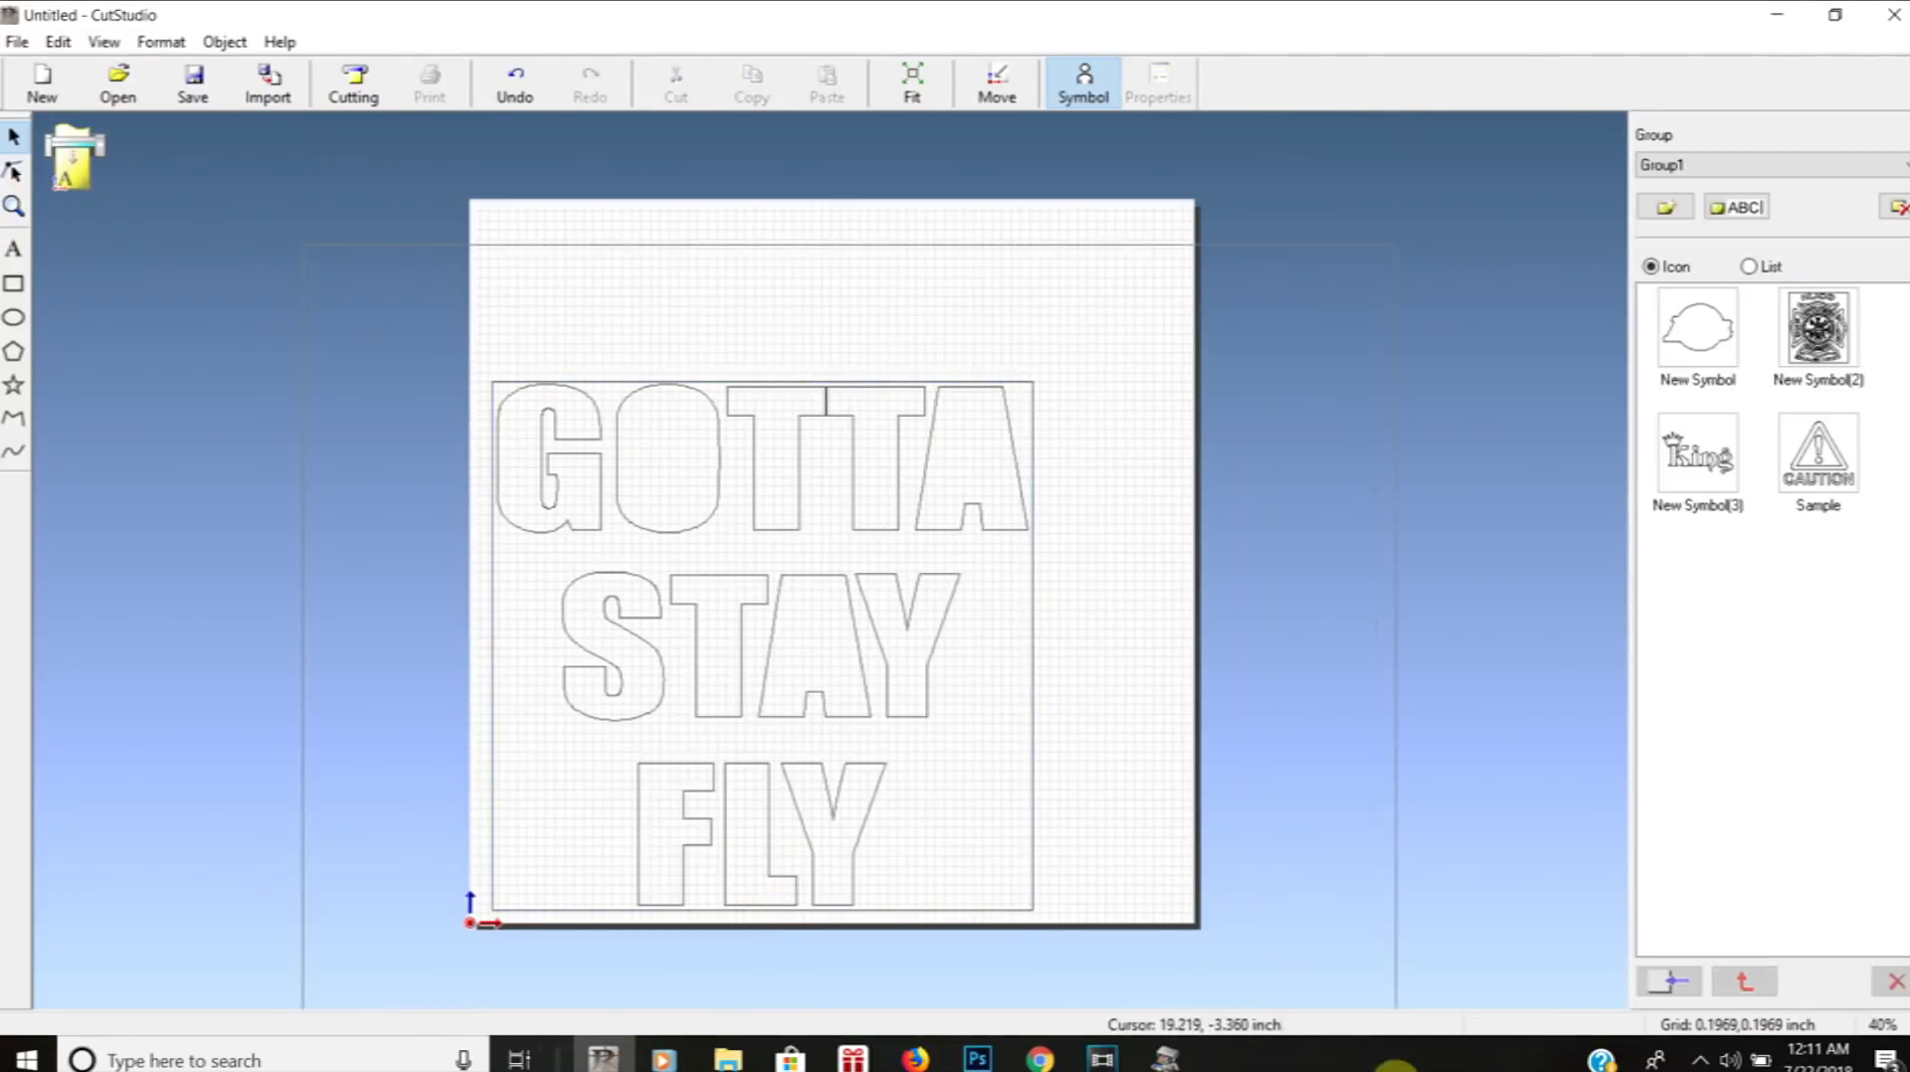
left_click(214, 44)
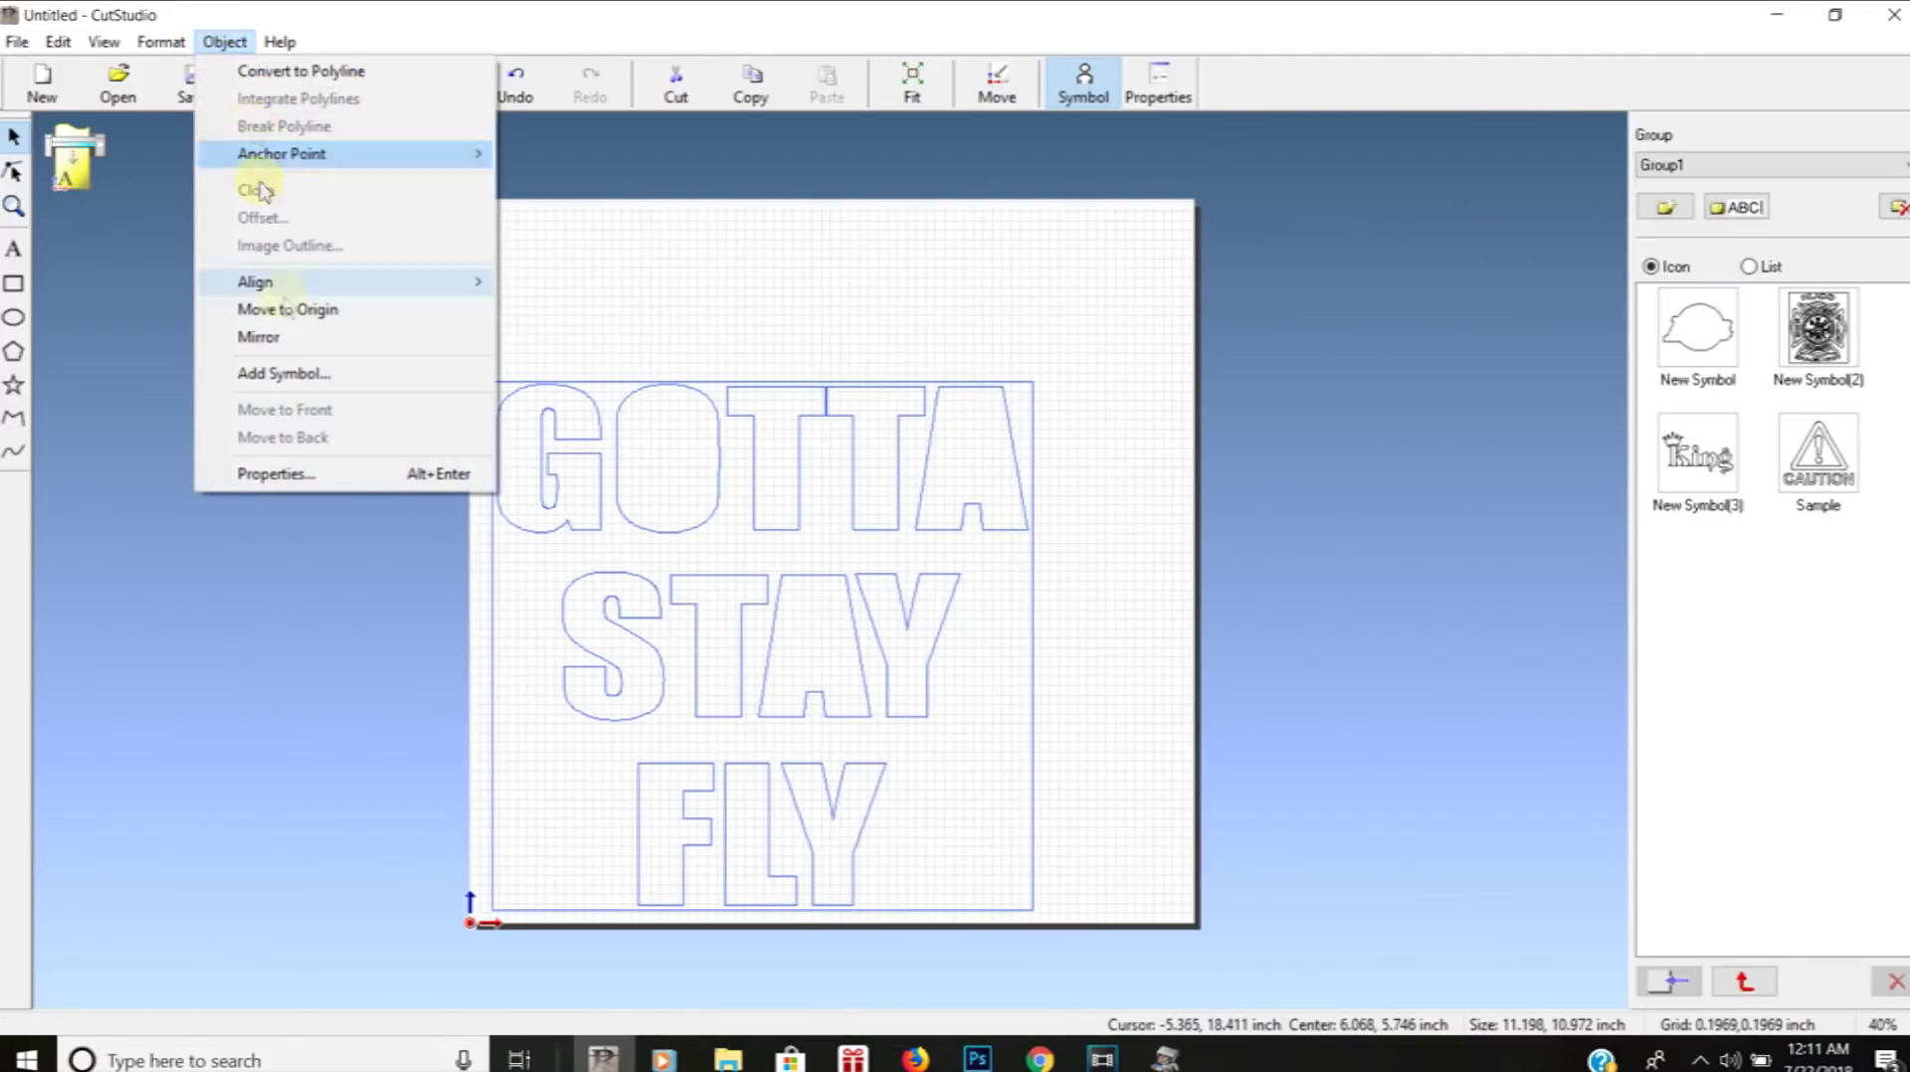
left_click(260, 339)
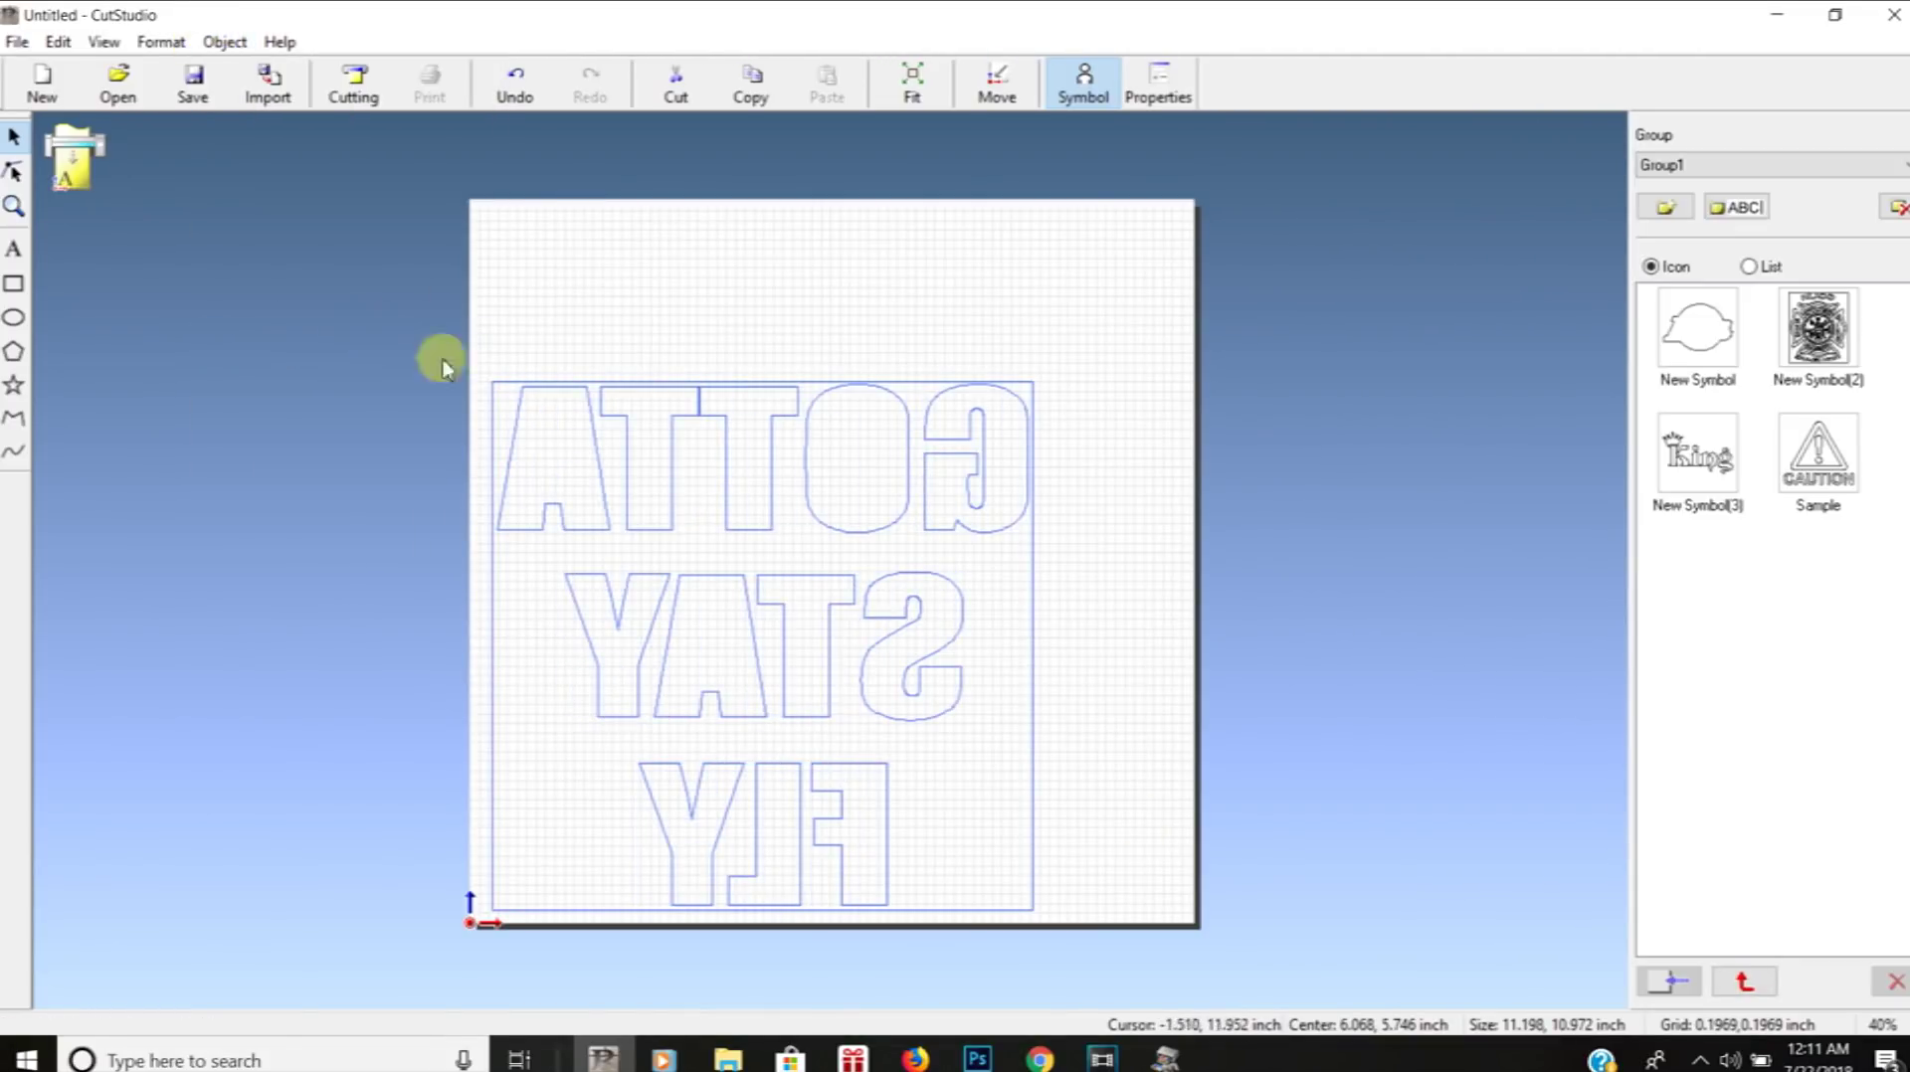
Nudge the mirrored lettering and rectangle close to the page origin, centred at about 5.755, 5.615 inches
key("Left")
key("Left")
key("Left")
key("Left")
key("Left")
key("Left")
key("Left")
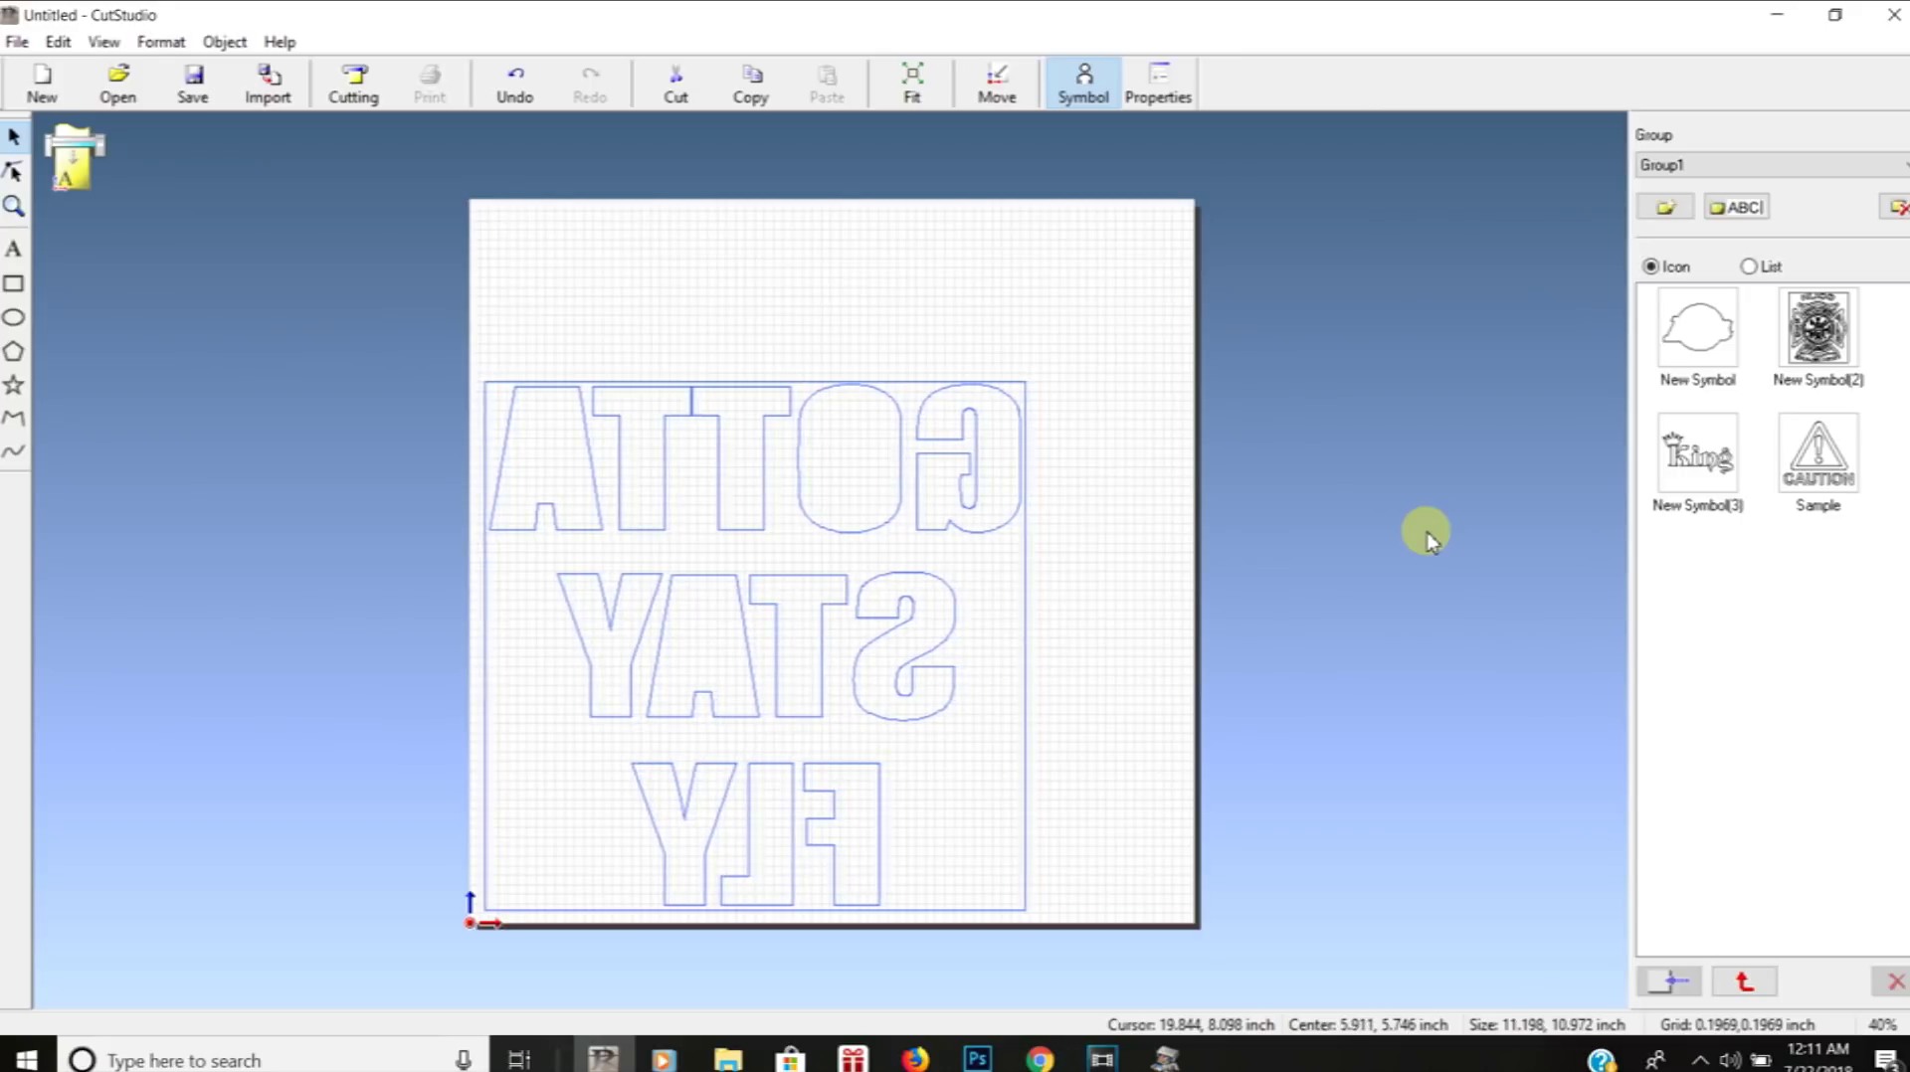
key("Down")
key("Down")
key("Down")
key("Down")
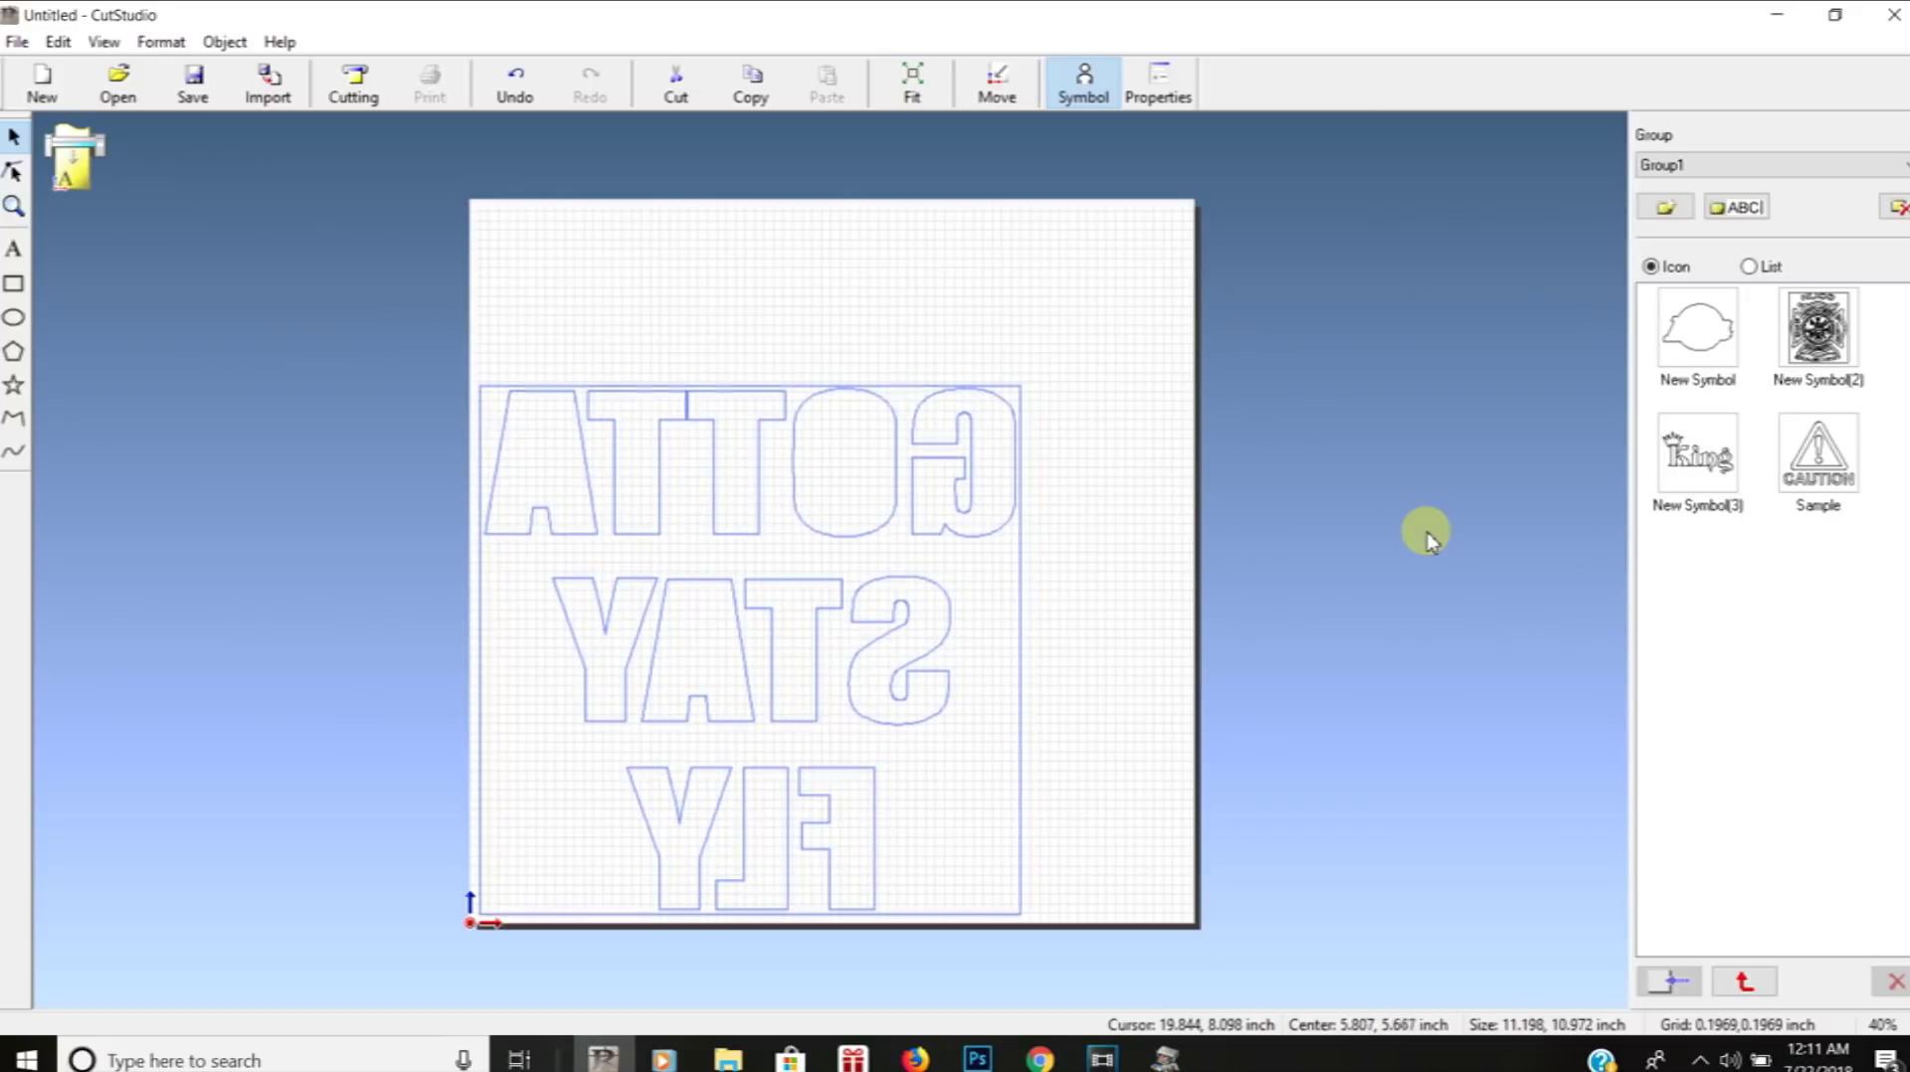
key("Left")
key("Left")
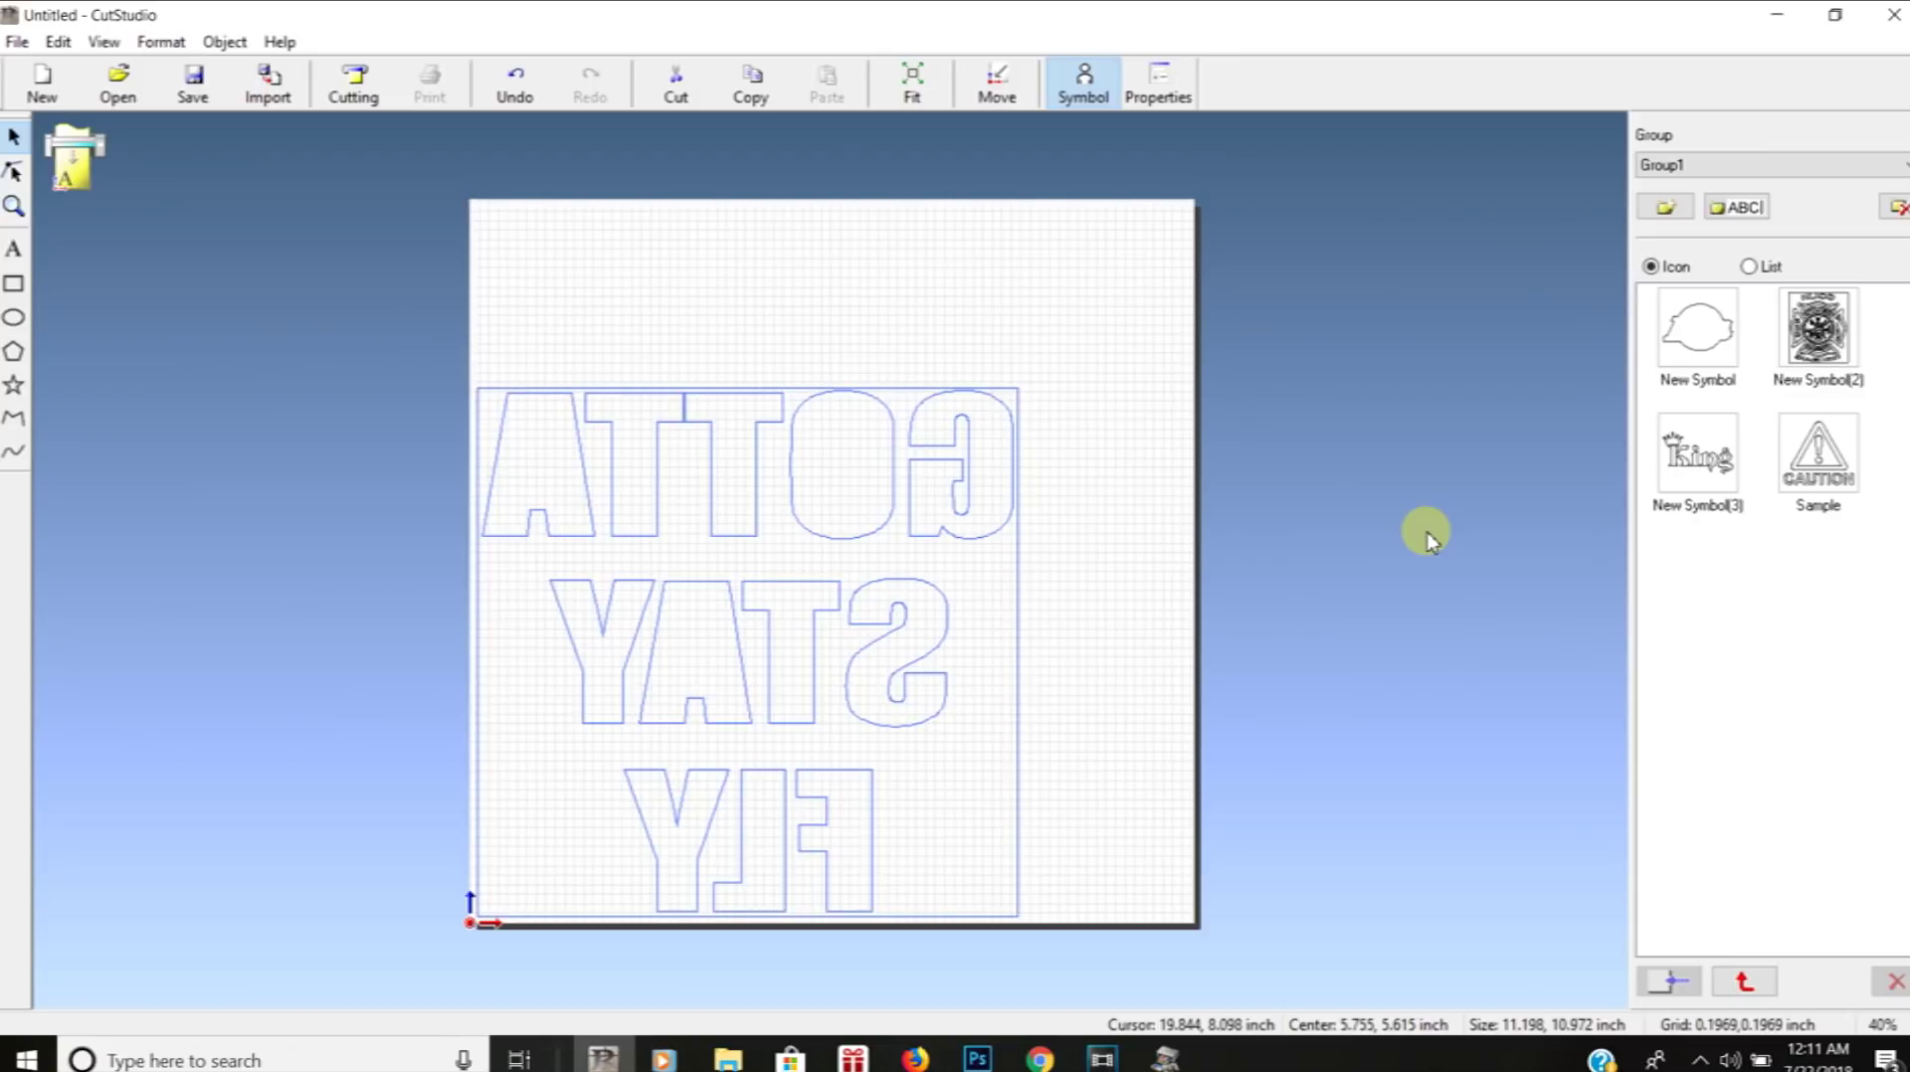